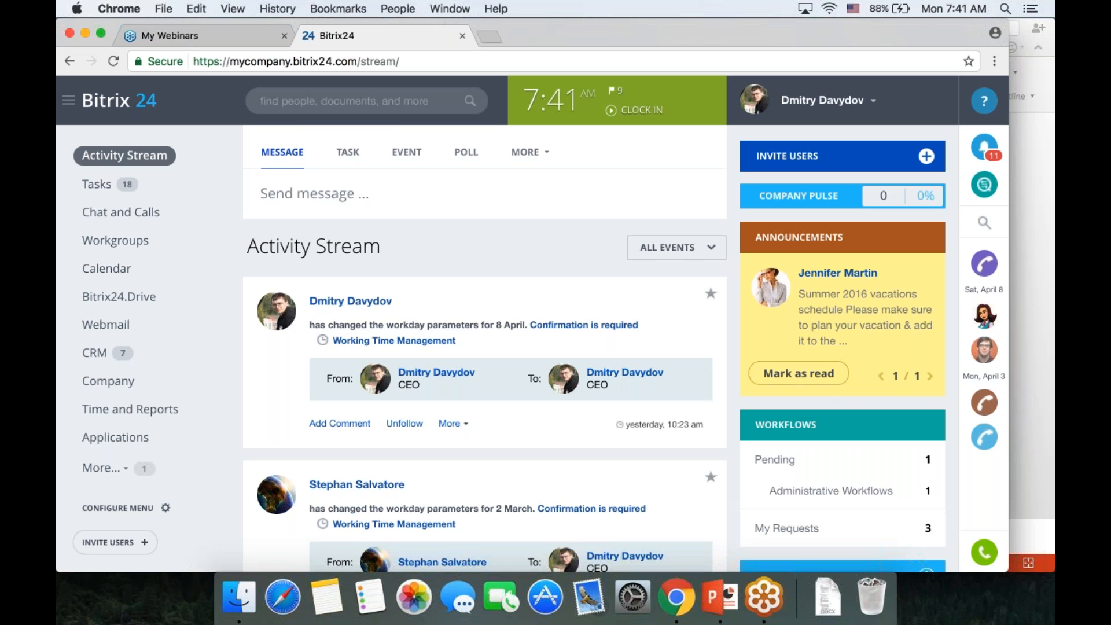
# Call the senior manager's extension from their chat and bring up the dial pad.
pyautogui.click(985, 351)
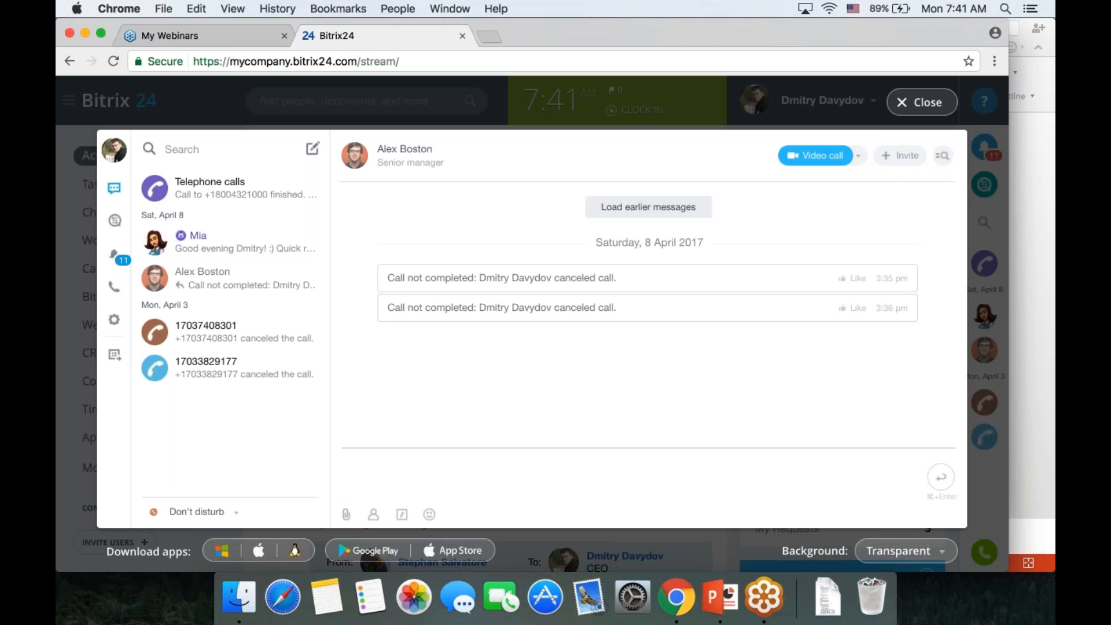
pyautogui.click(859, 156)
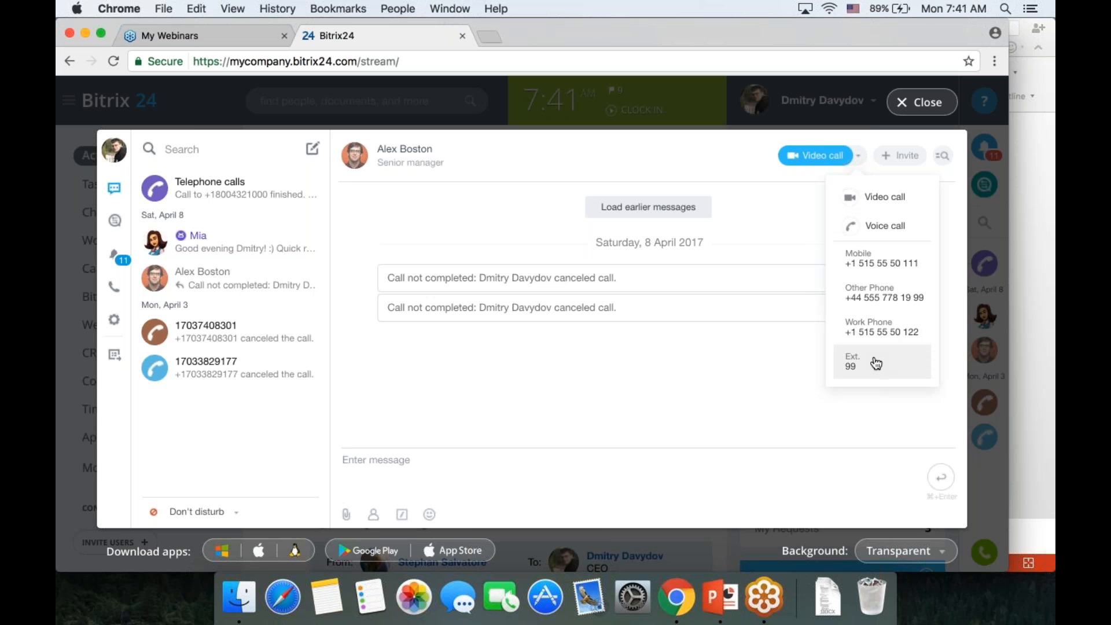
pyautogui.click(876, 363)
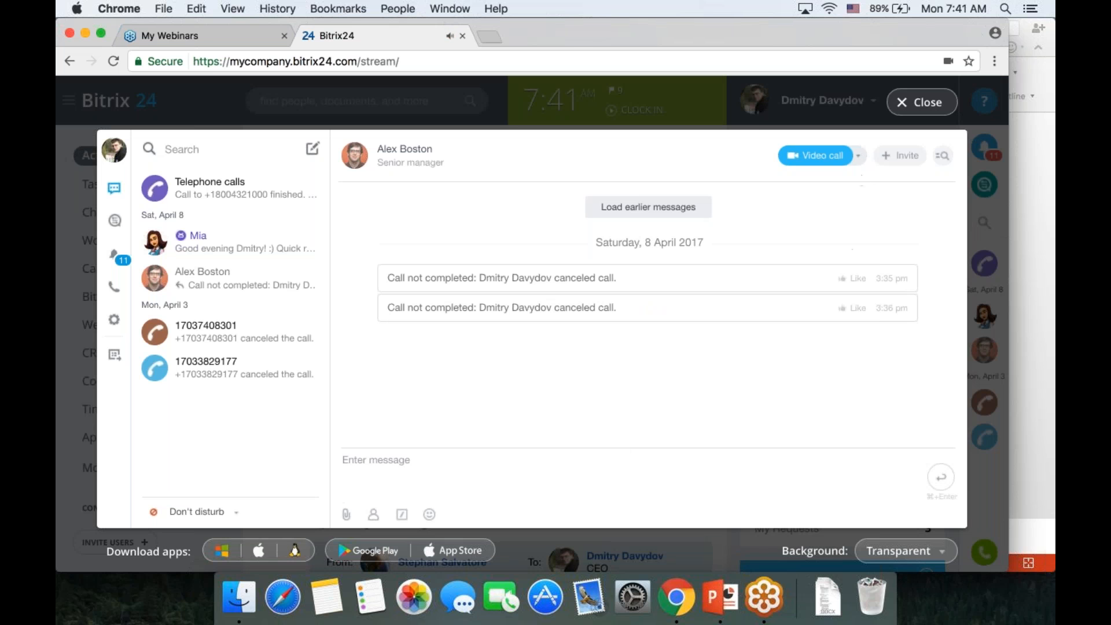
pyautogui.click(858, 156)
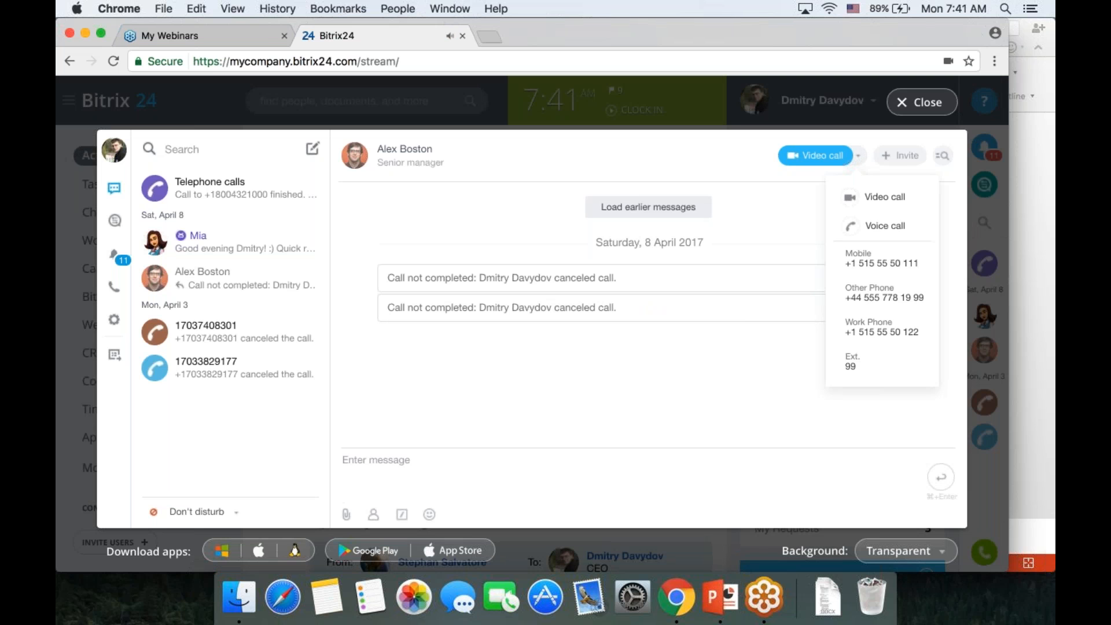
pyautogui.click(115, 287)
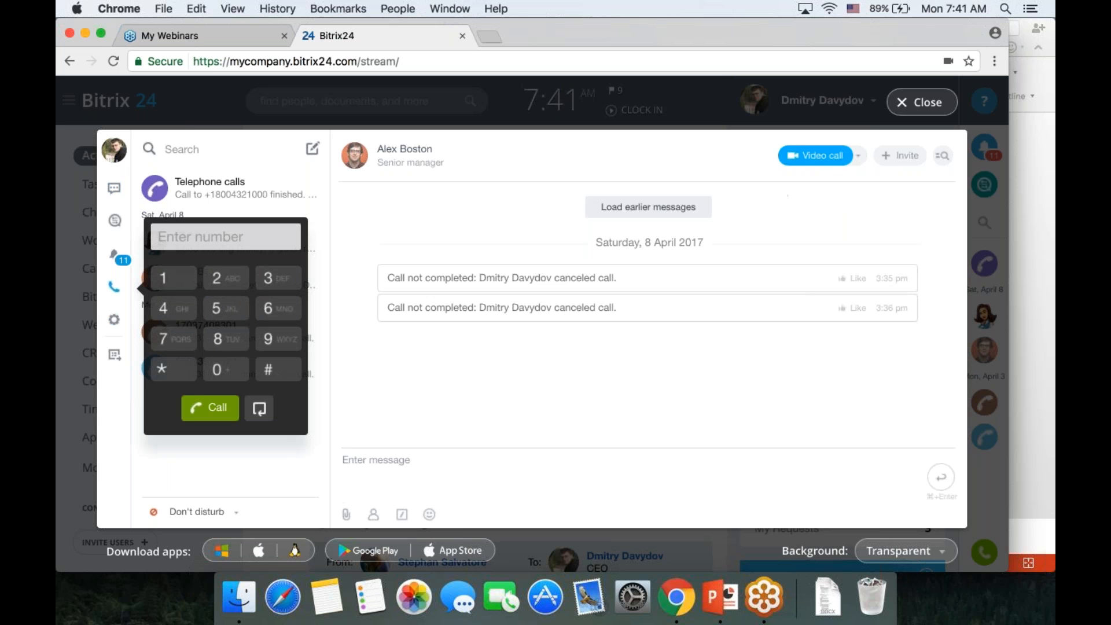
# Start a video call to the senior manager, hang up and close the messenger.
pyautogui.click(858, 158)
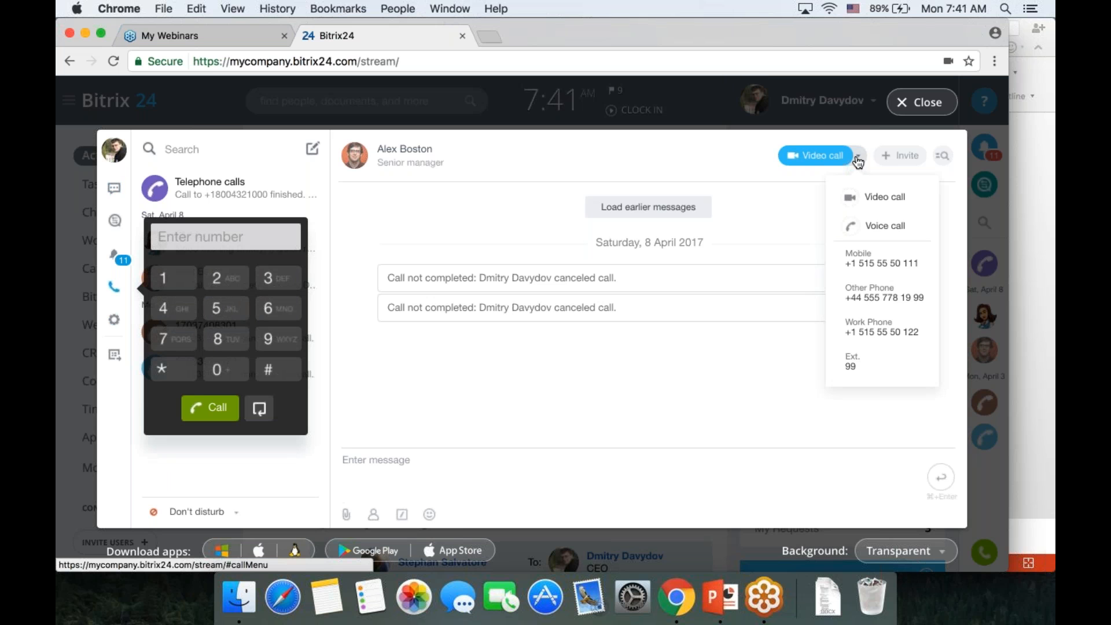
pyautogui.click(893, 198)
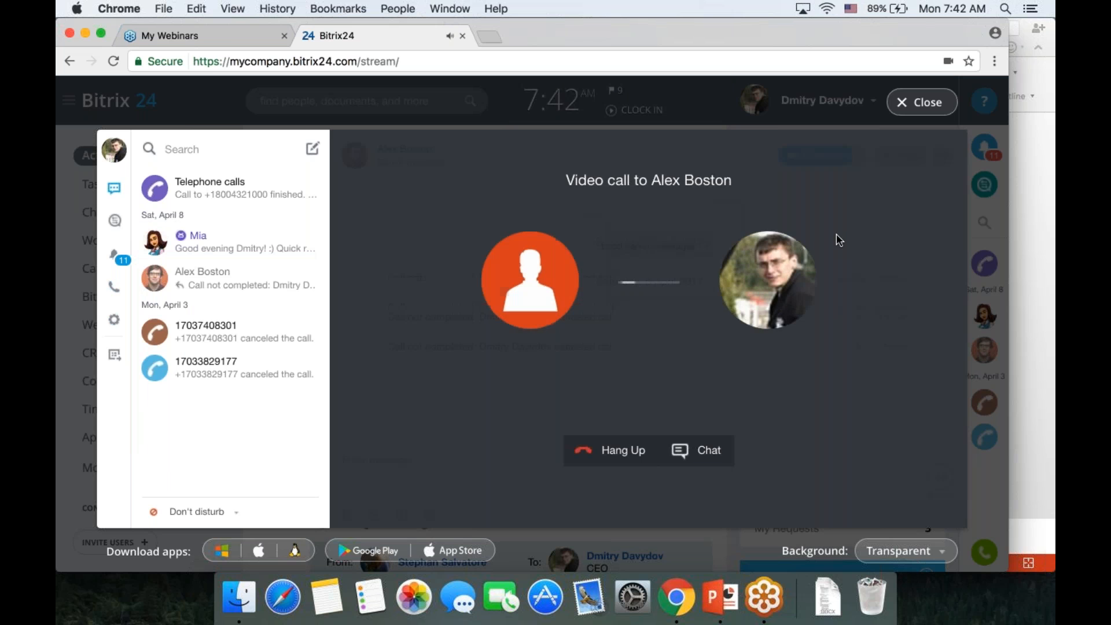
pyautogui.click(615, 453)
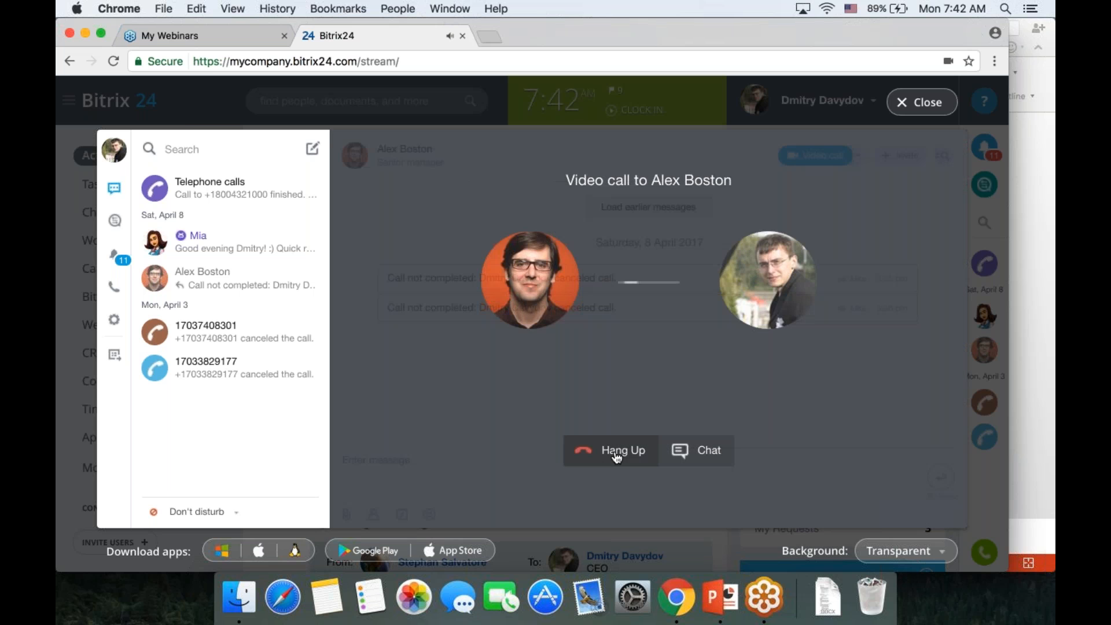
pyautogui.click(922, 102)
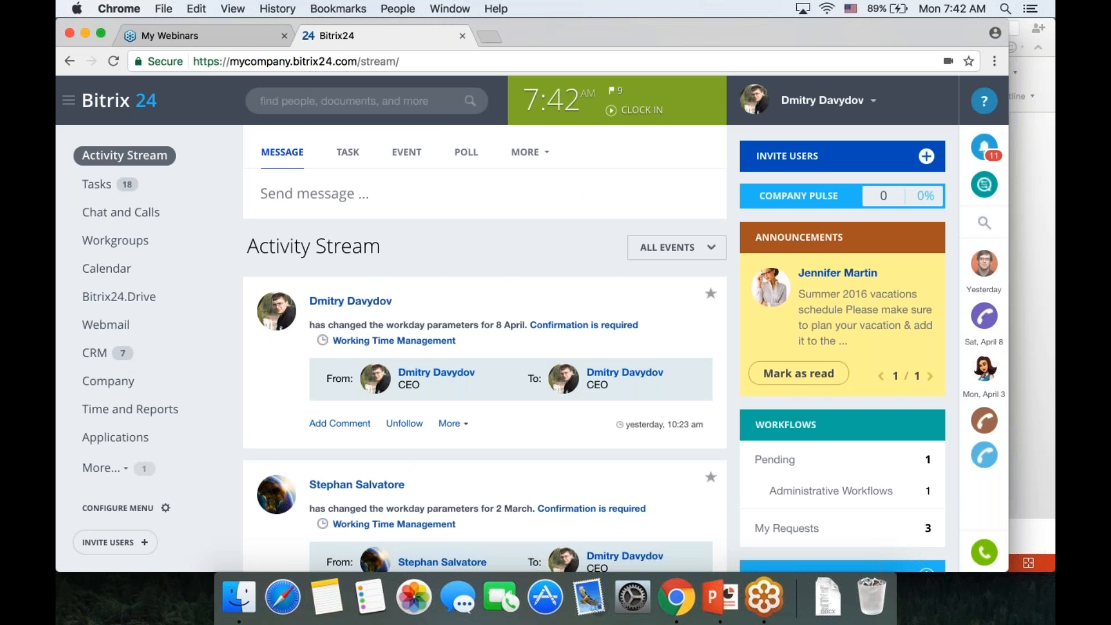
# Open the record of the first lead in the CRM leads list.
pyautogui.click(109, 355)
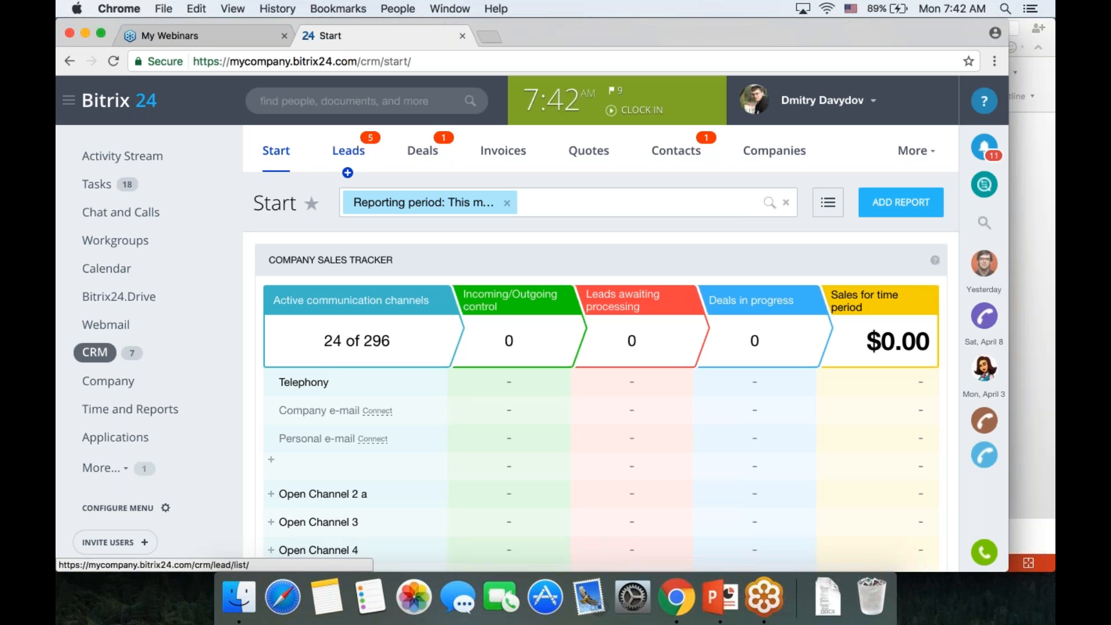
pyautogui.click(366, 148)
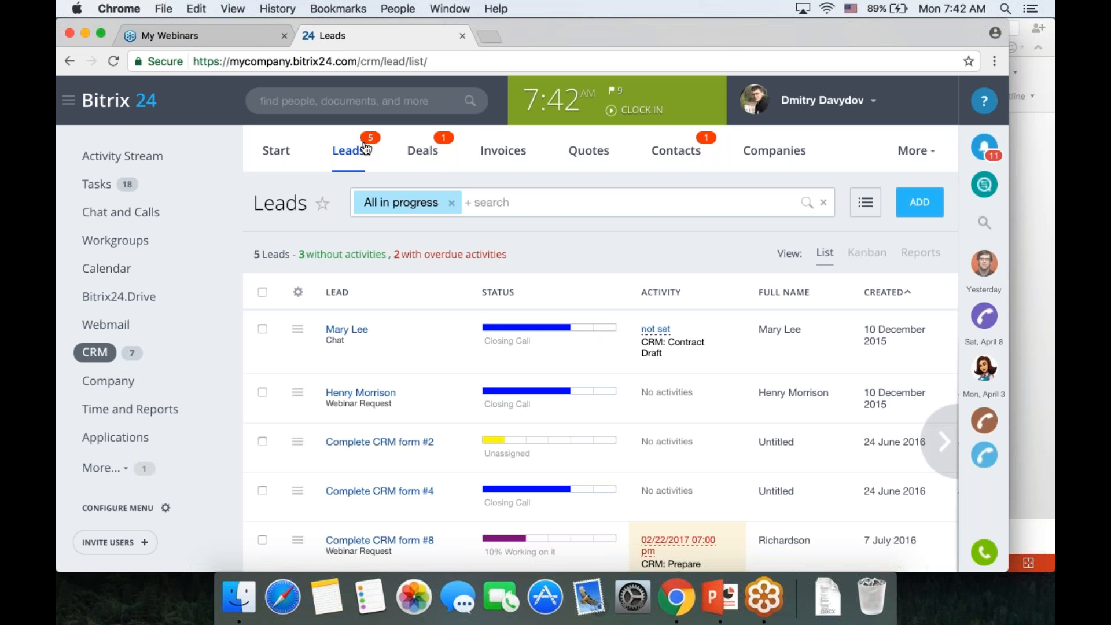
pyautogui.scroll(-4, 366, 149)
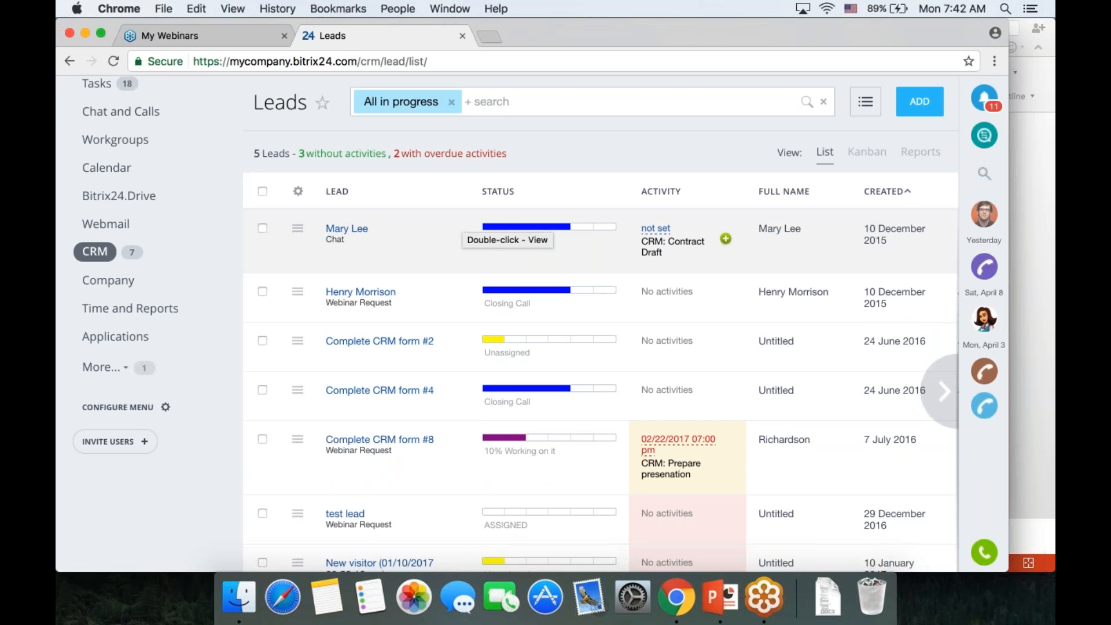
pyautogui.click(347, 229)
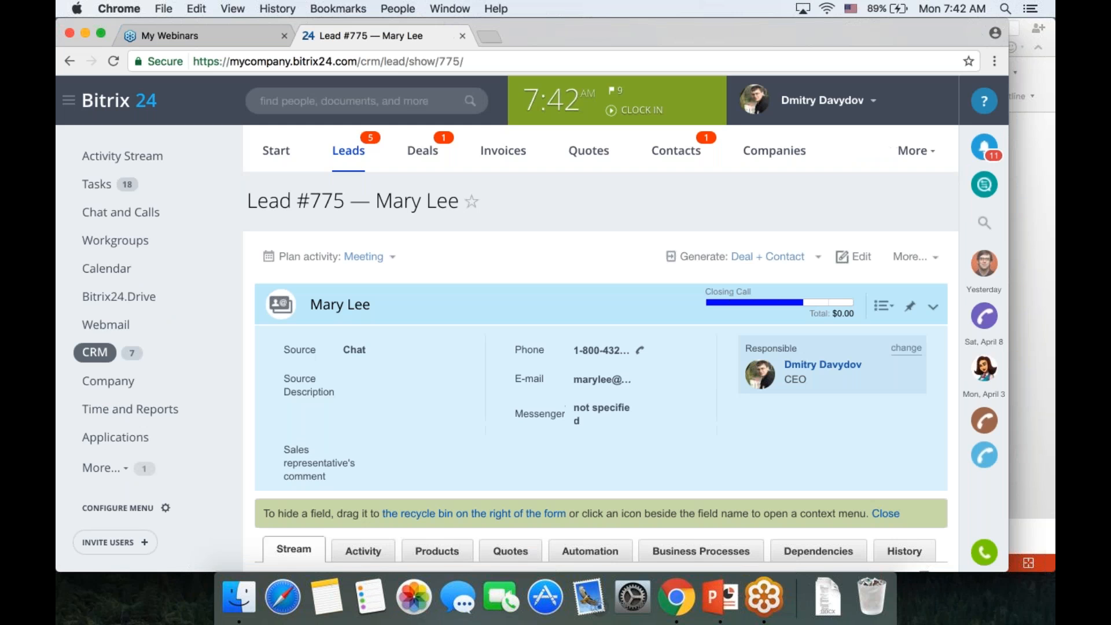
# Call the lead's phone number from the record and raise the sound volume.
pyautogui.click(602, 349)
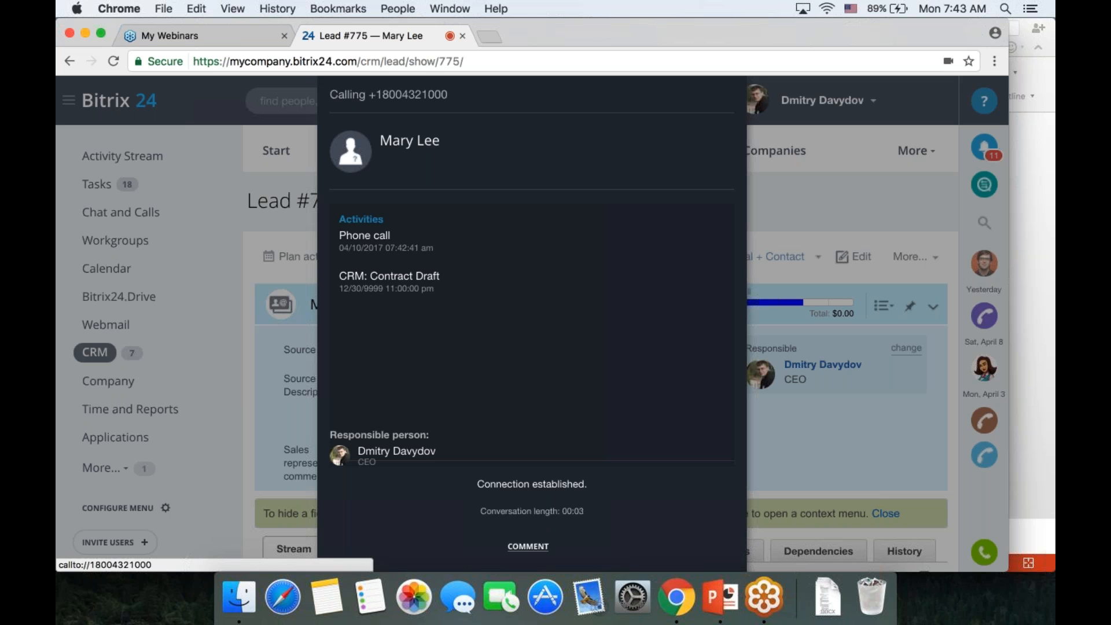
pyautogui.press('XF86AudioRaiseVolume')
pyautogui.press('XF86AudioRaiseVolume')
pyautogui.press('XF86AudioRaiseVolume')
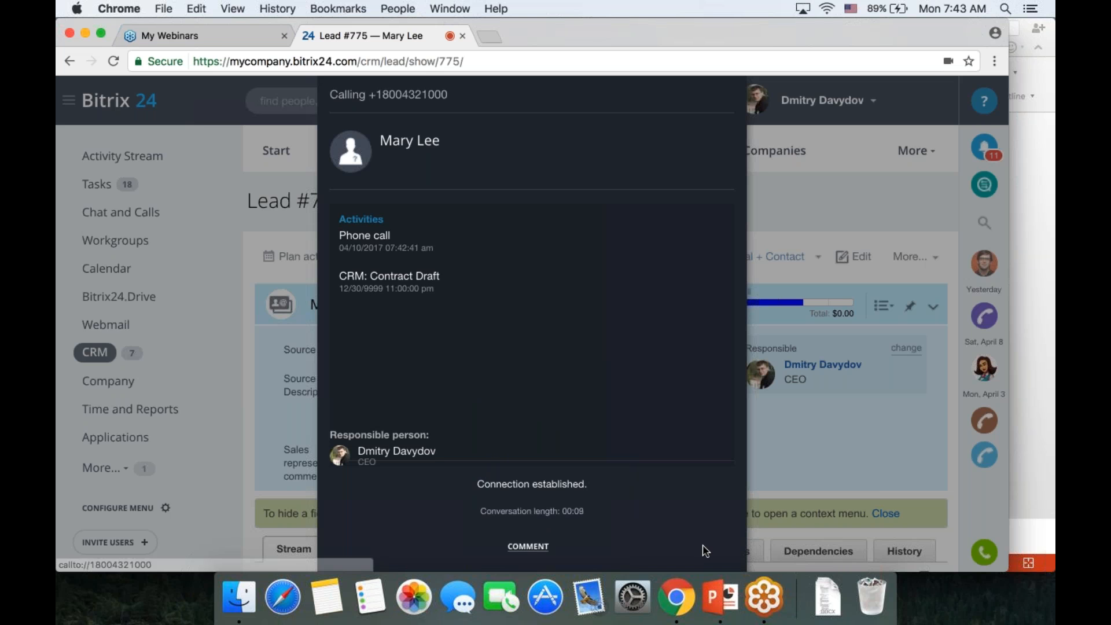
# Open the ongoing call's comment form, look over its subject, description and type fields, and close it.
pyautogui.click(527, 546)
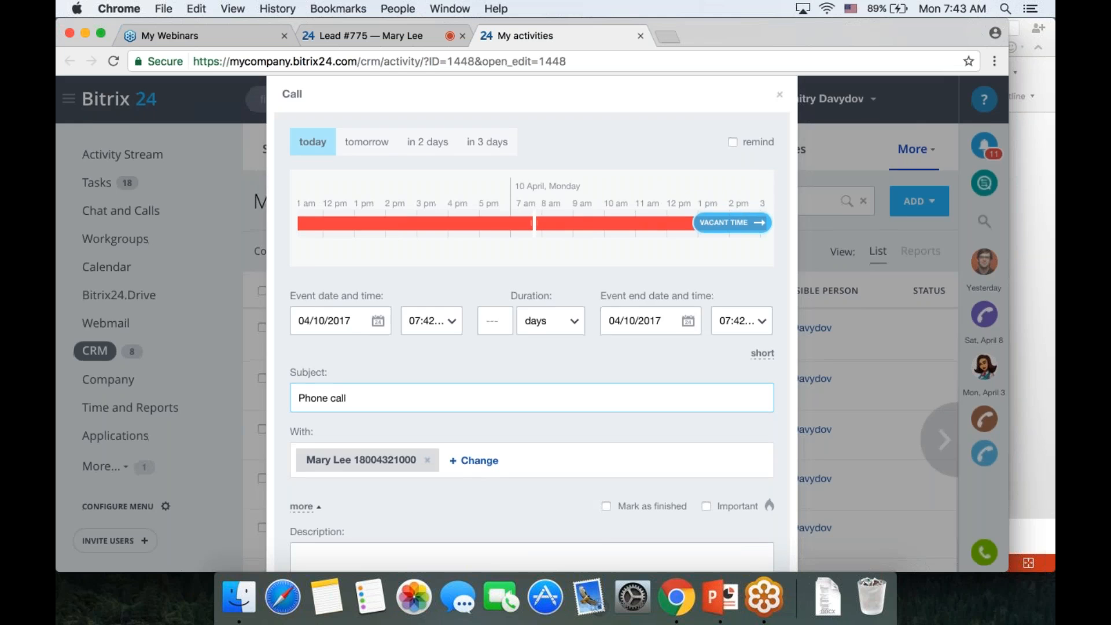
pyautogui.scroll(-4, 532, 347)
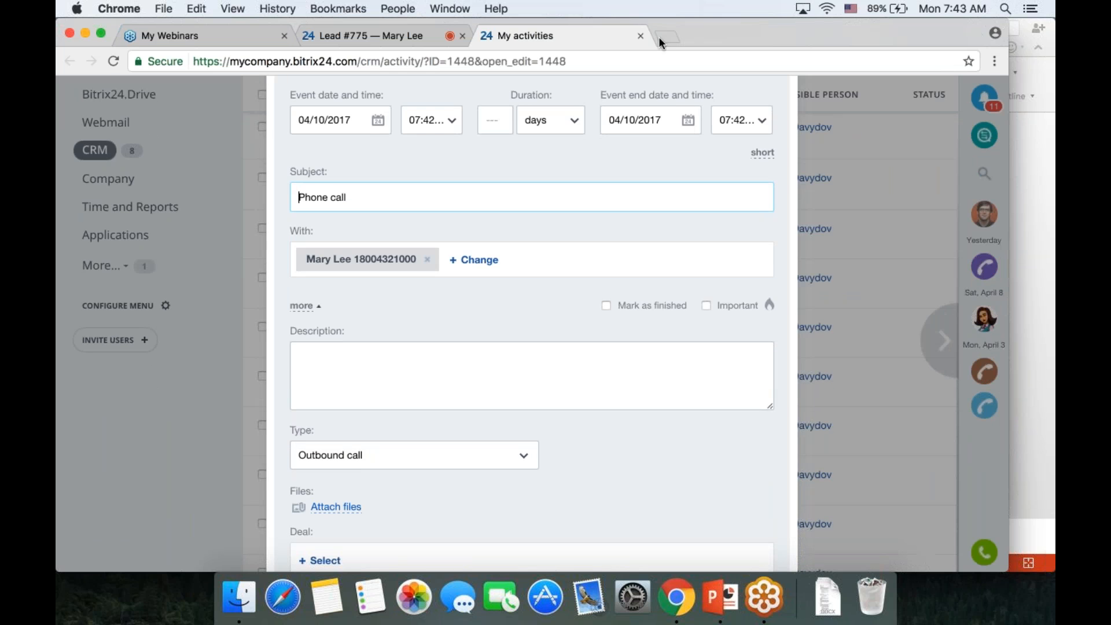
pyautogui.click(636, 34)
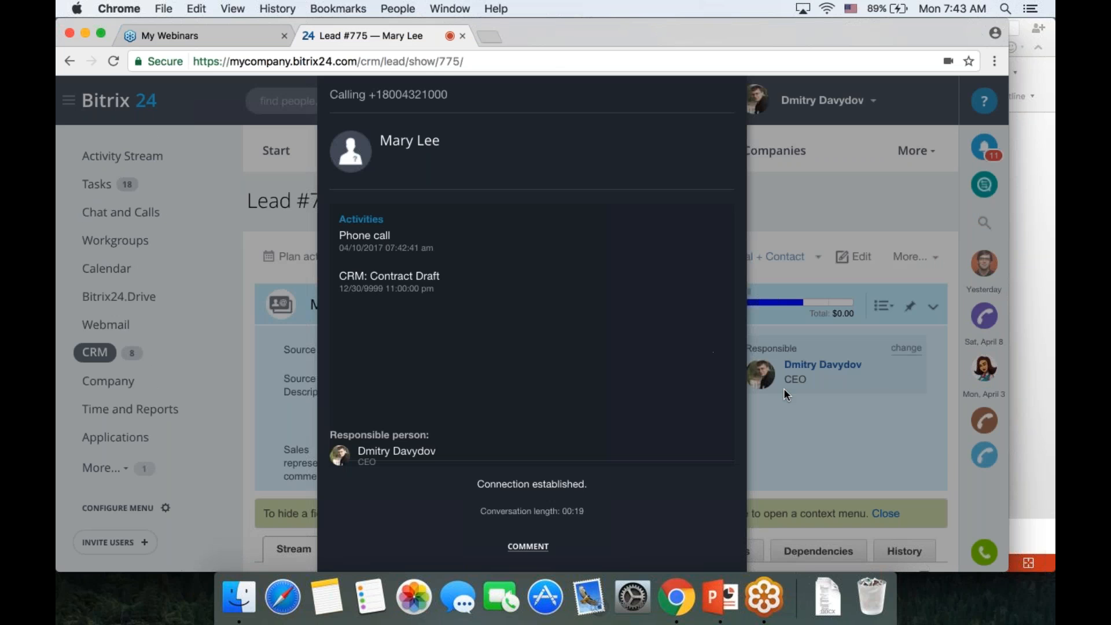
# Hang up the call with the lead and reload the lead's page.
pyautogui.scroll(-3, 784, 388)
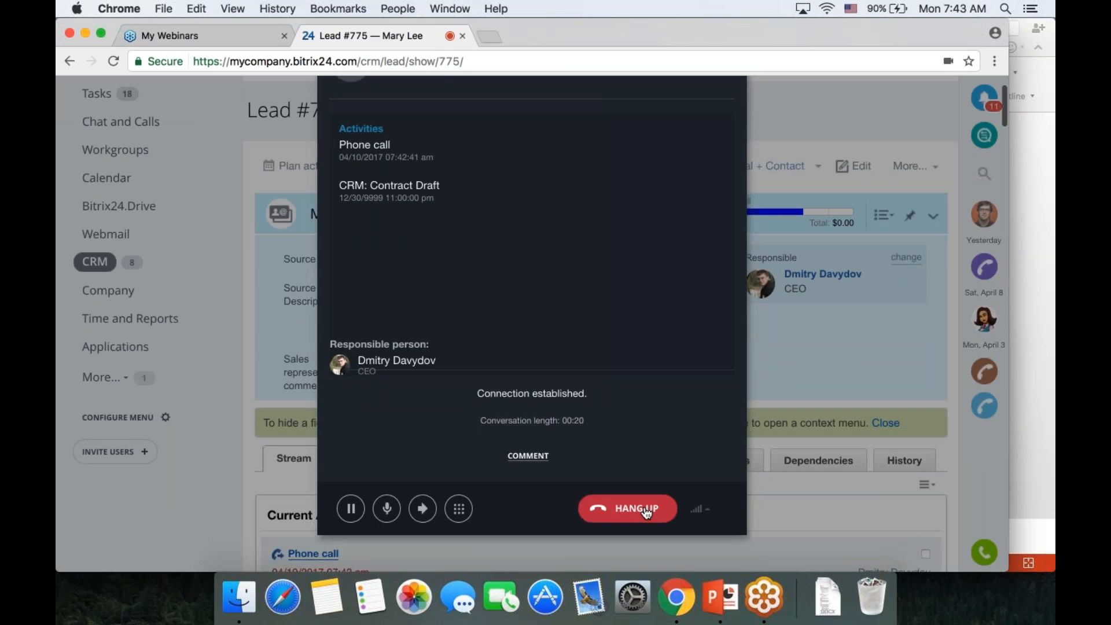
pyautogui.click(647, 509)
pyautogui.scroll(-5, 539, 324)
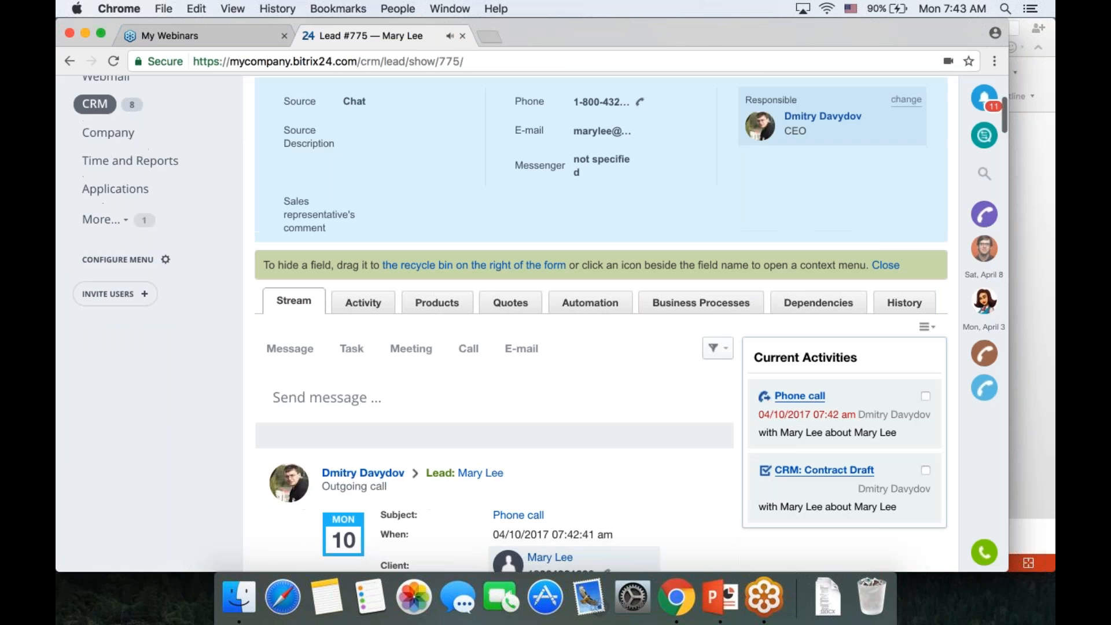
pyautogui.press('super+r')
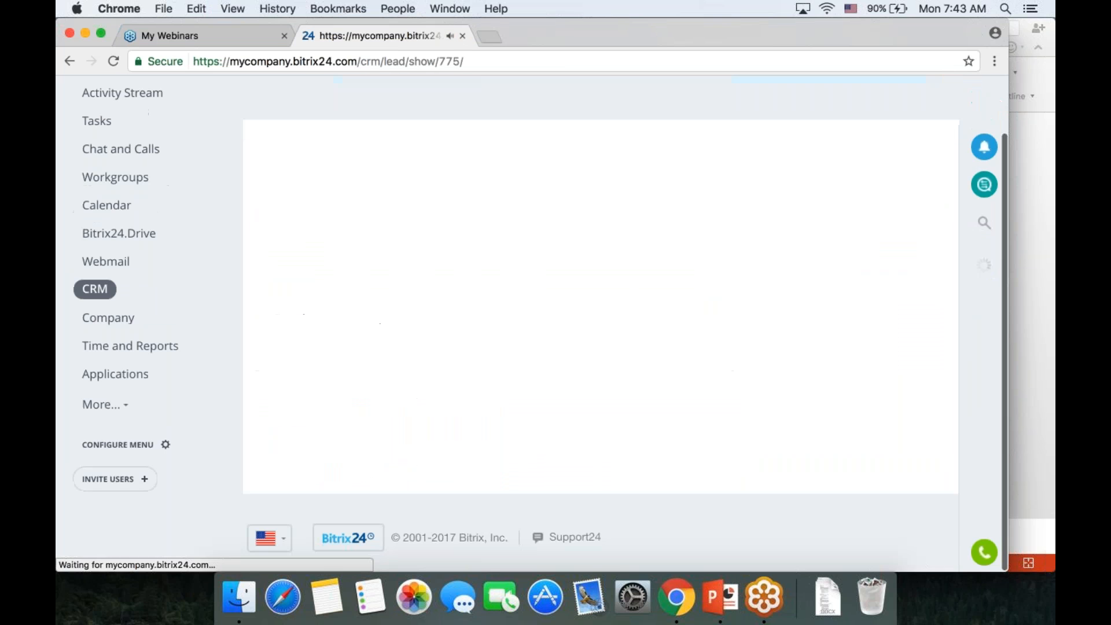
# Play the recording of the newest completed outgoing call in the lead's stream and pause it.
pyautogui.scroll(-5, 585, 364)
pyautogui.scroll(-3, 586, 365)
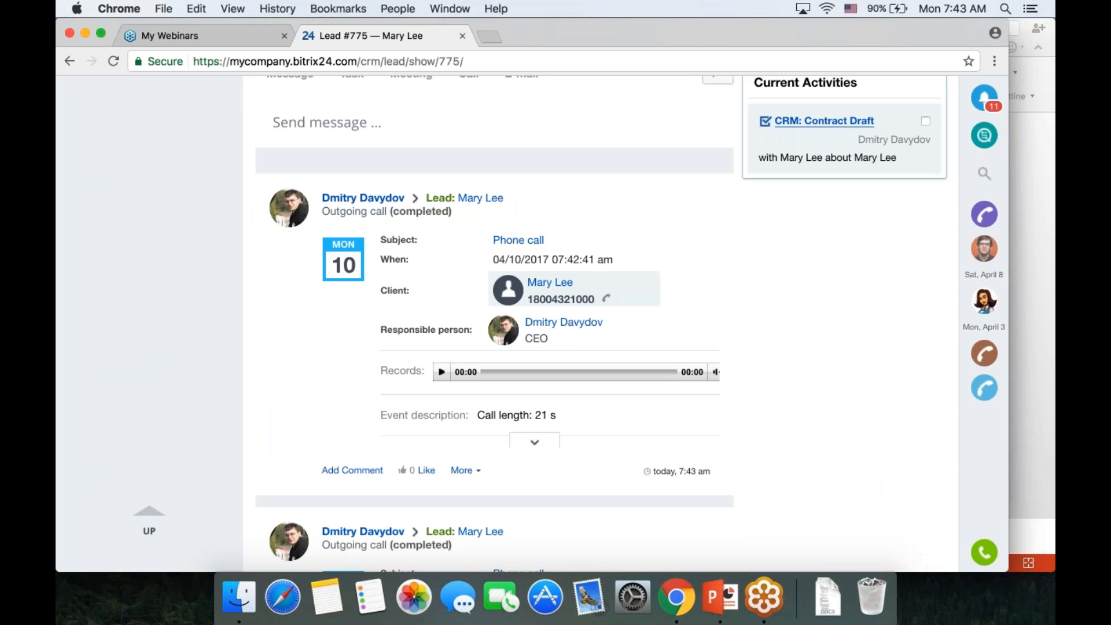
pyautogui.click(441, 372)
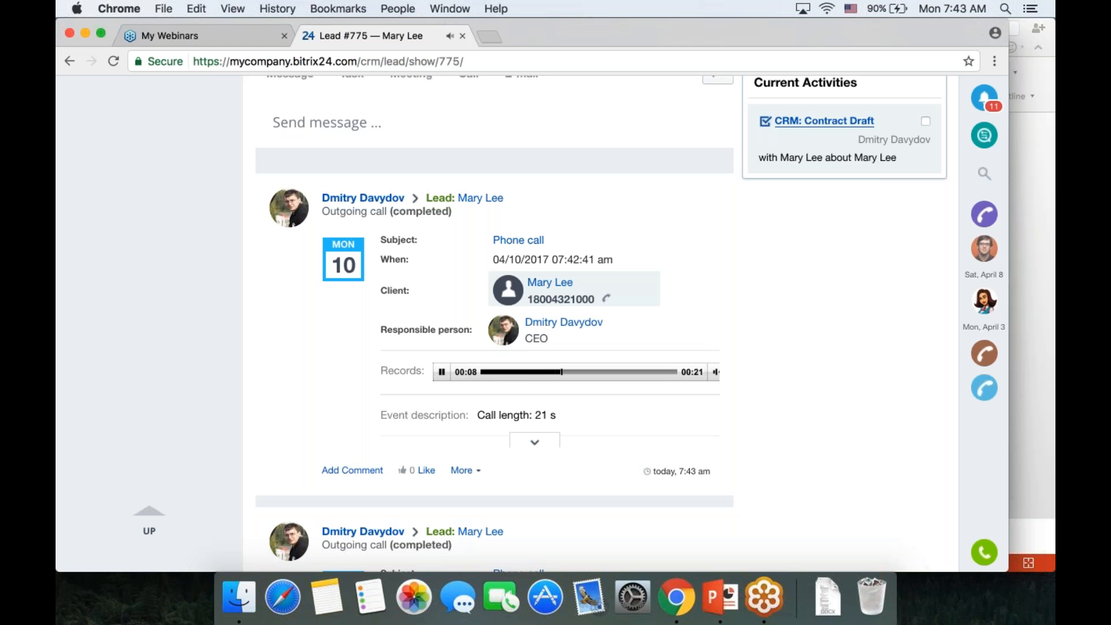
pyautogui.press('space')
# Return to the leads list and select all leads on the page.
pyautogui.scroll(3, 602, 324)
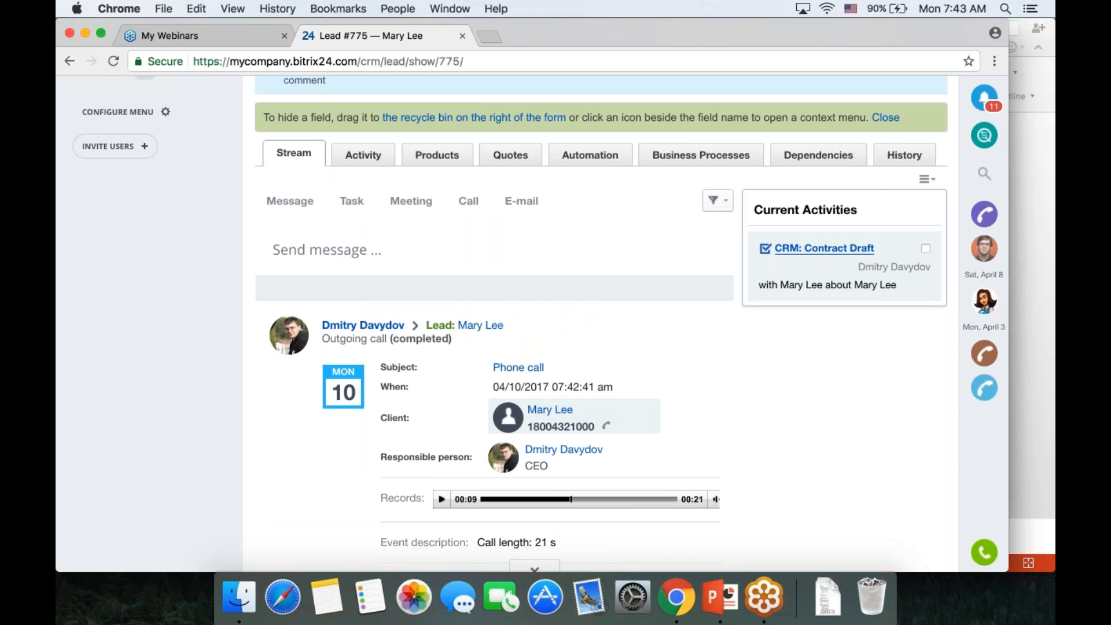
pyautogui.scroll(10, 544, 347)
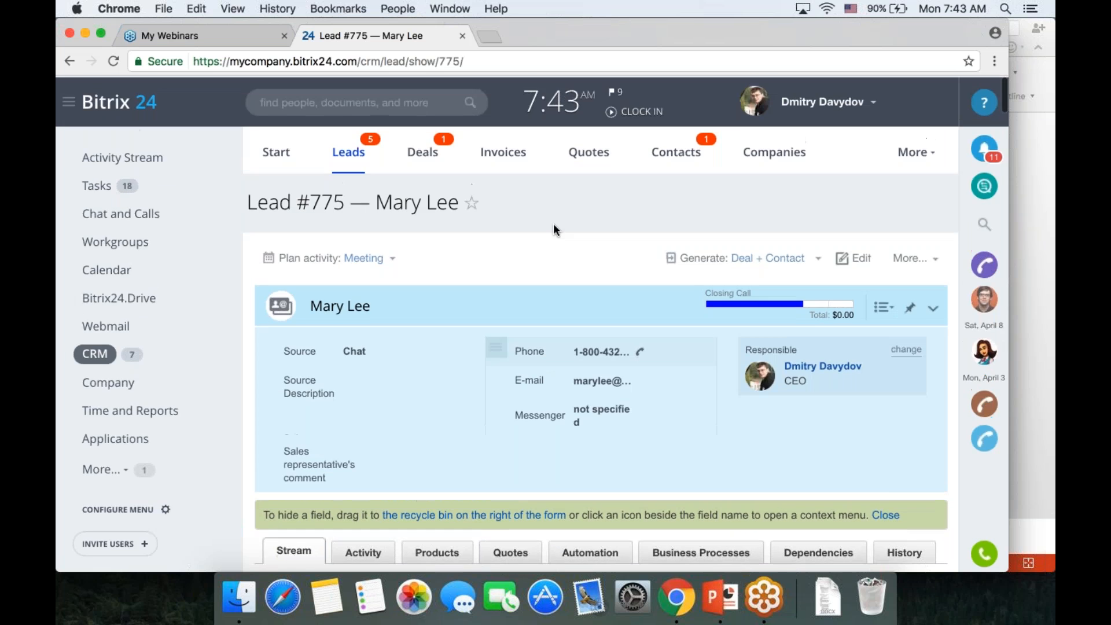
pyautogui.click(349, 154)
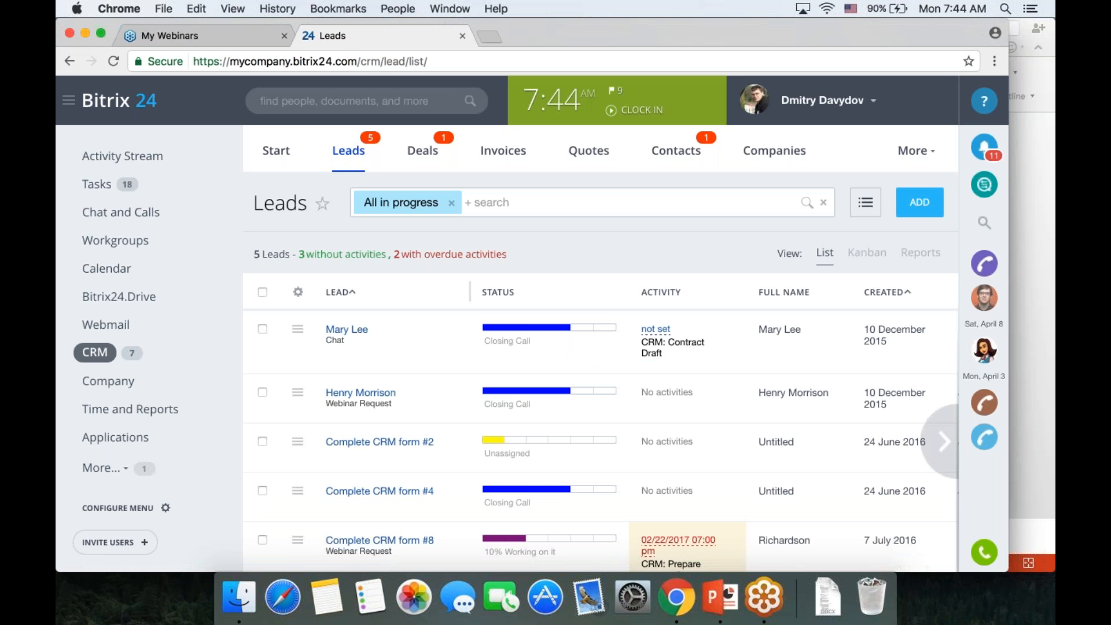
pyautogui.scroll(-5, 350, 159)
pyautogui.scroll(5, 406, 285)
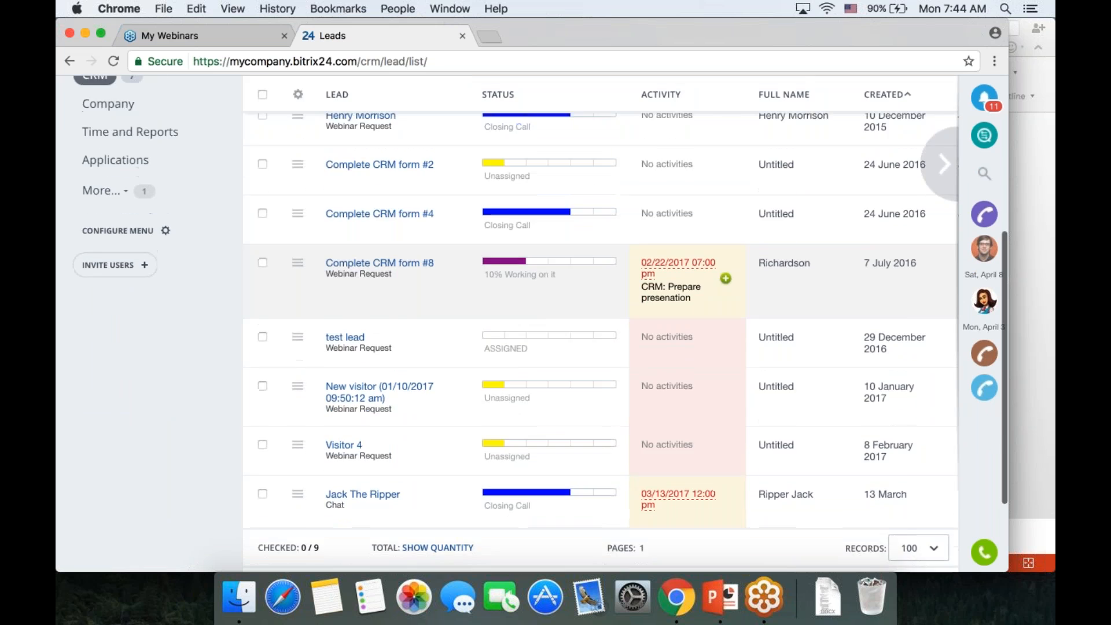
pyautogui.click(263, 244)
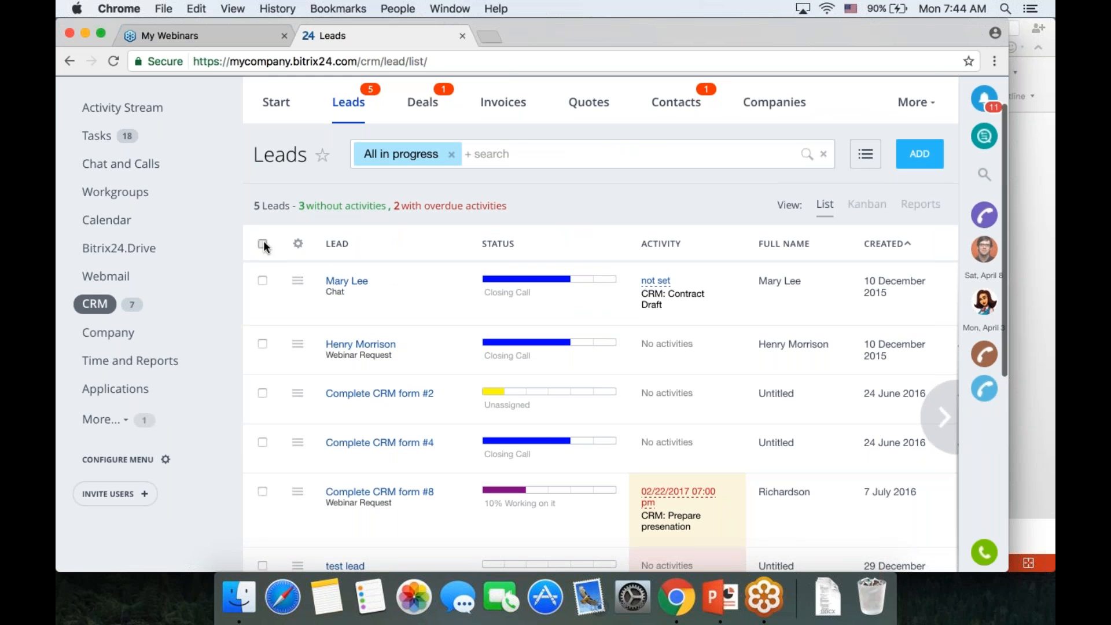
# Start dialing the selected leads and call the first one in the cold call list.
pyautogui.scroll(-3, 265, 243)
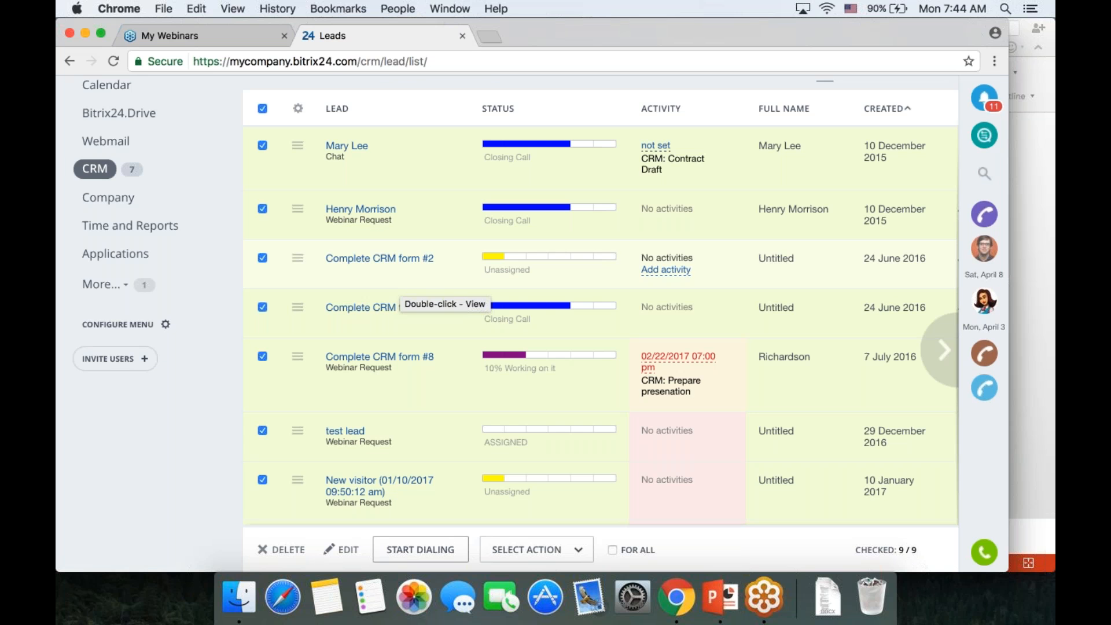
pyautogui.scroll(-2, 492, 301)
pyautogui.click(430, 551)
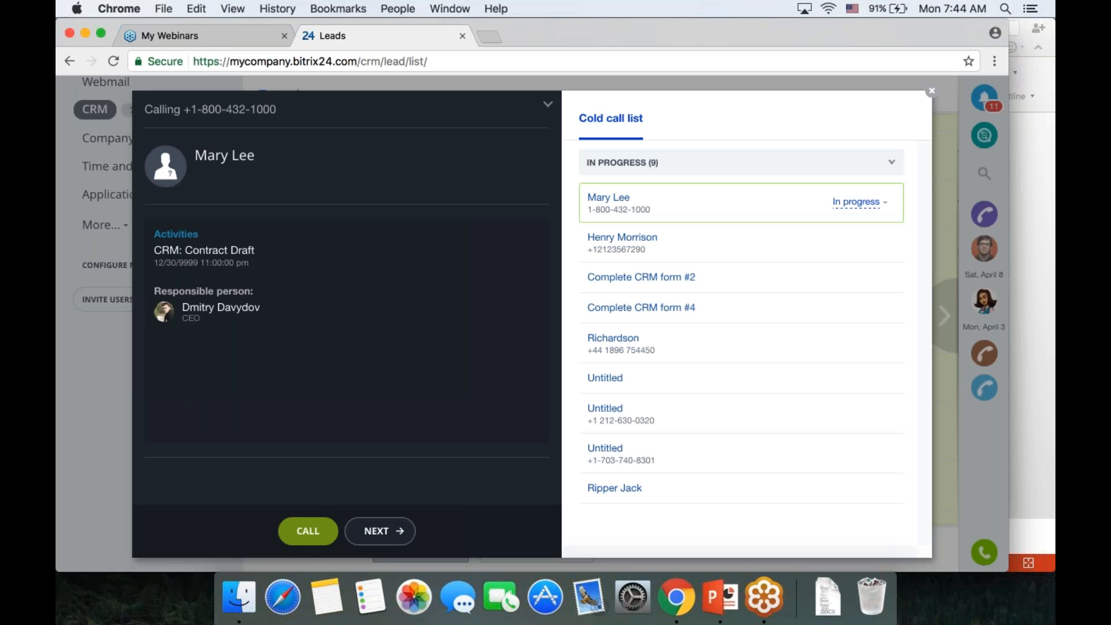
pyautogui.click(307, 537)
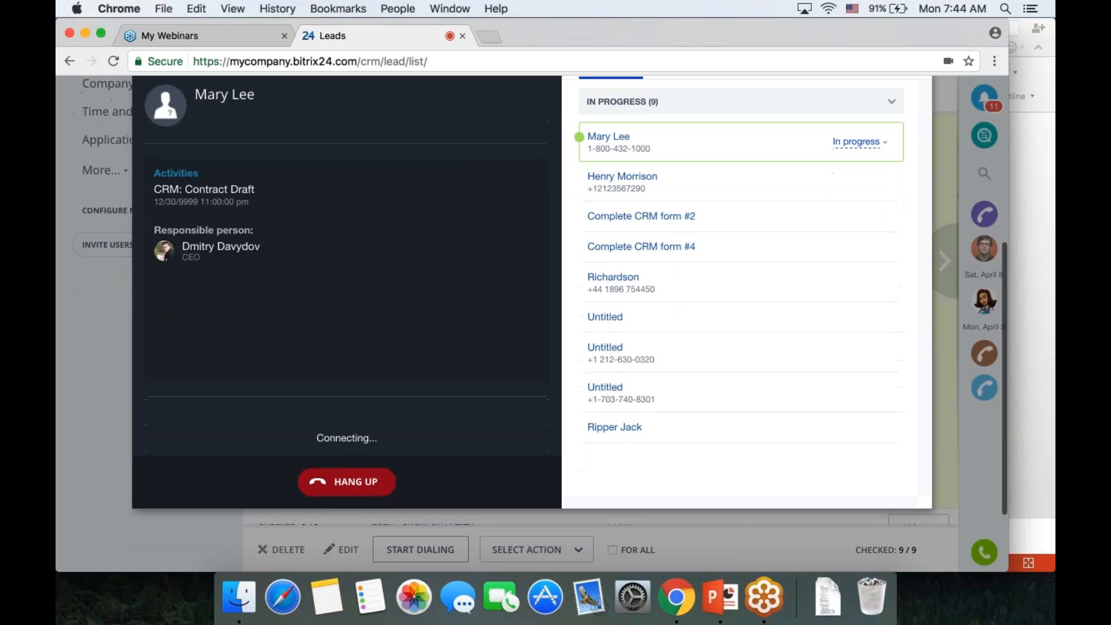
# Hang up the call to the first lead and close the cold call list.
pyautogui.click(332, 559)
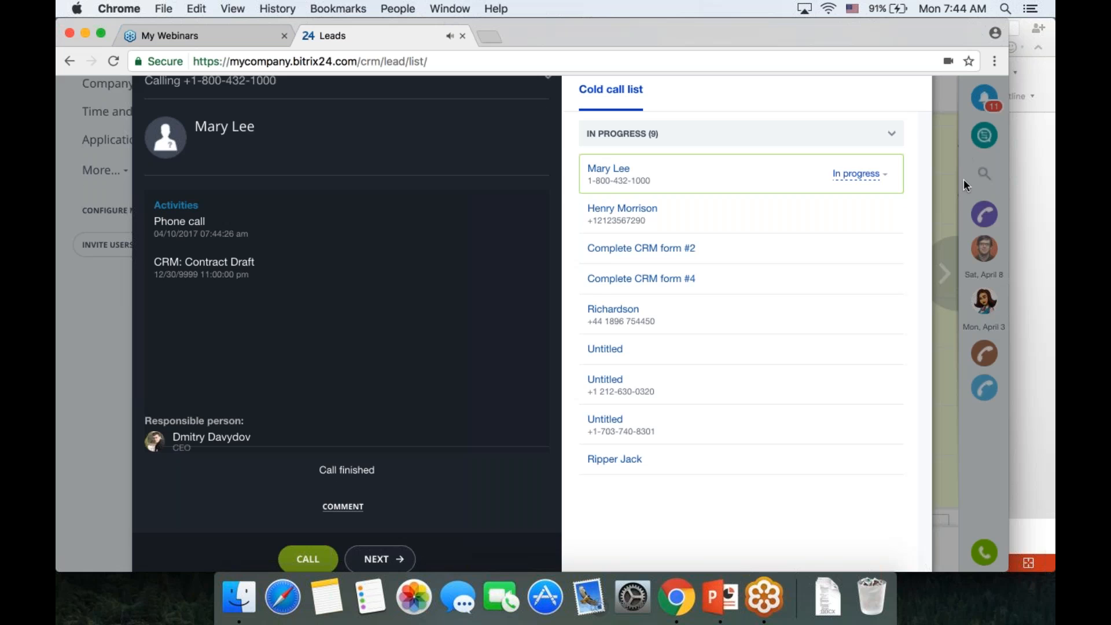
pyautogui.scroll(2, 963, 177)
pyautogui.click(932, 164)
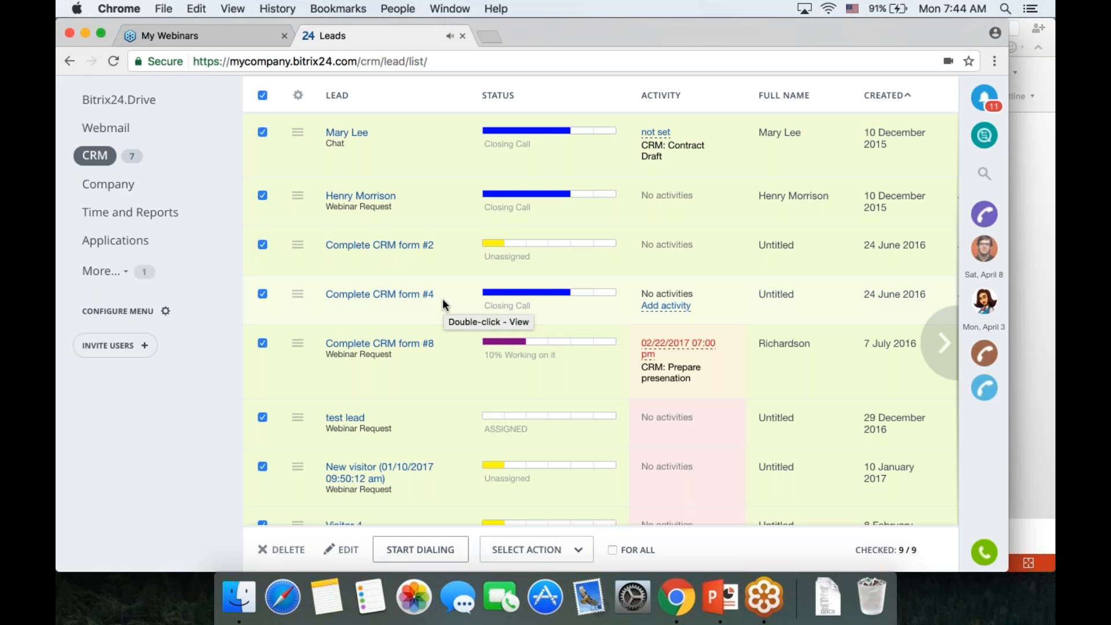
# Clear the selection of all leads in the list.
pyautogui.scroll(5, 428, 399)
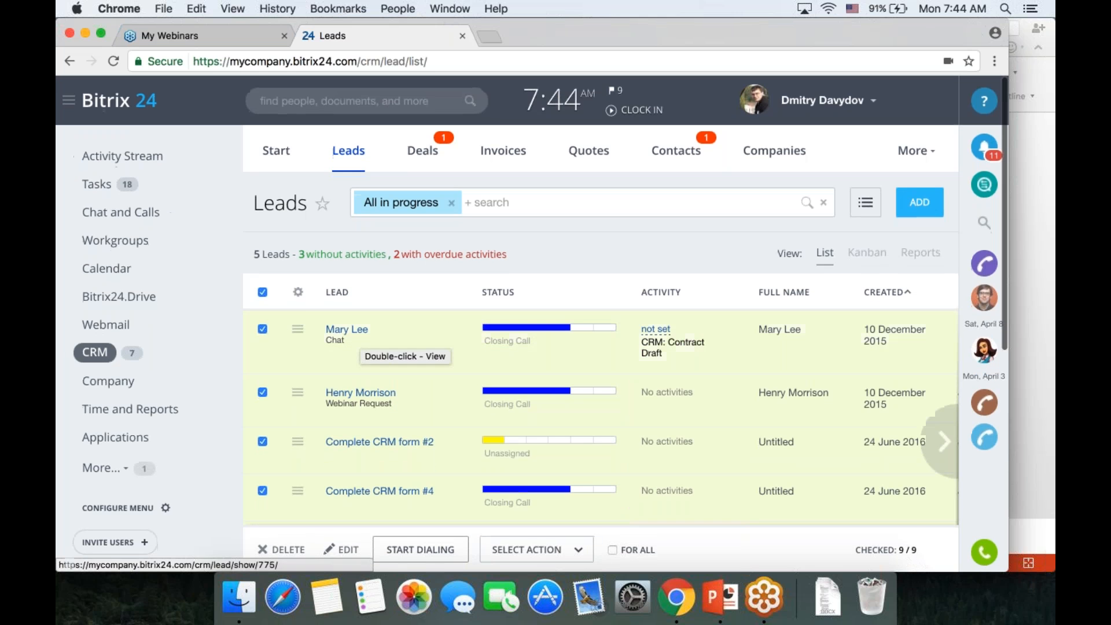
pyautogui.click(262, 296)
pyautogui.scroll(-7, 429, 306)
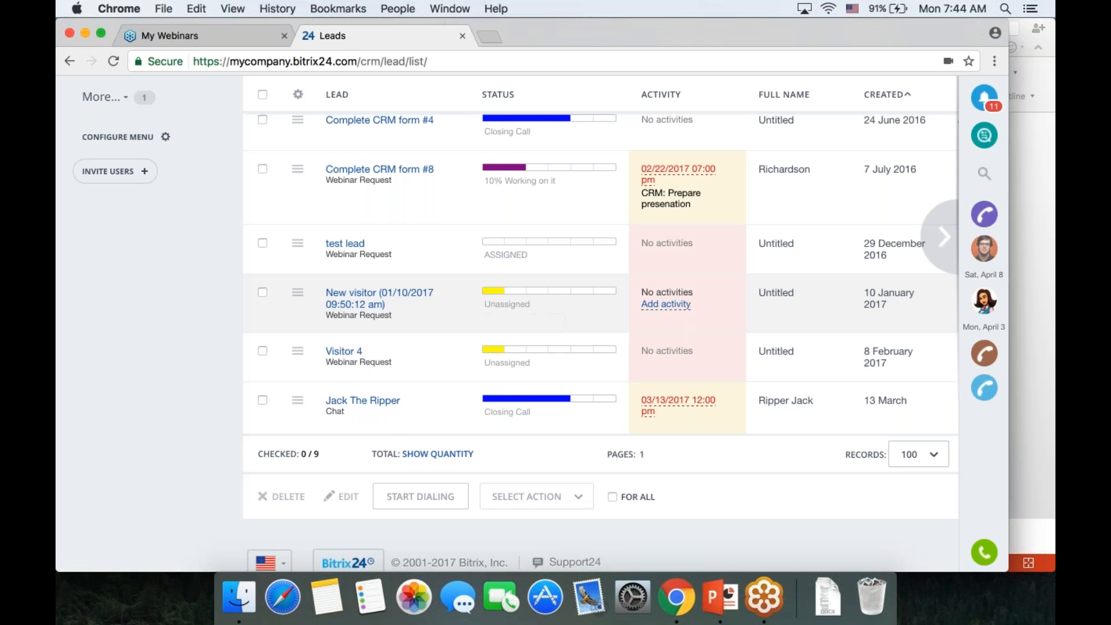
# Select all leads in the list and apply the Create call list action to them.
pyautogui.scroll(5, 445, 301)
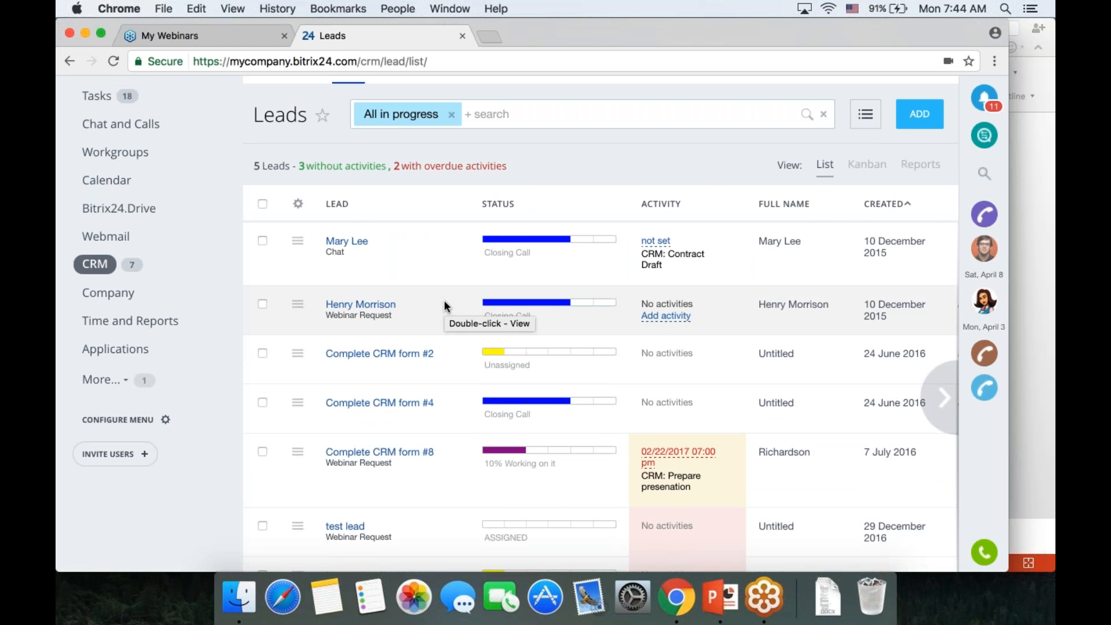
pyautogui.click(263, 203)
pyautogui.scroll(-5, 436, 251)
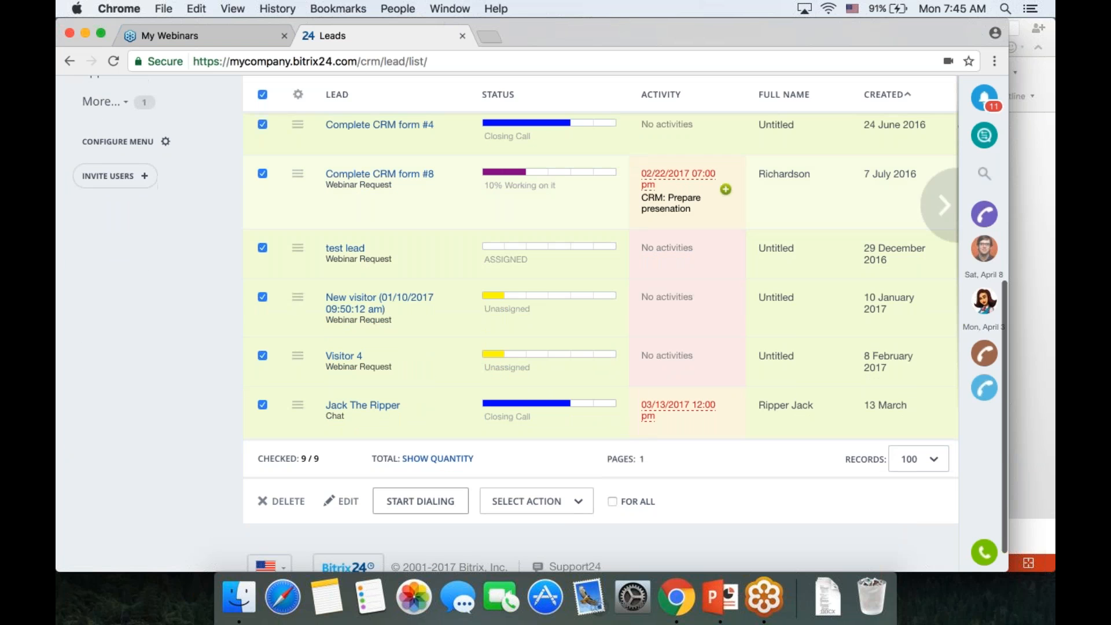
pyautogui.scroll(5, 599, 296)
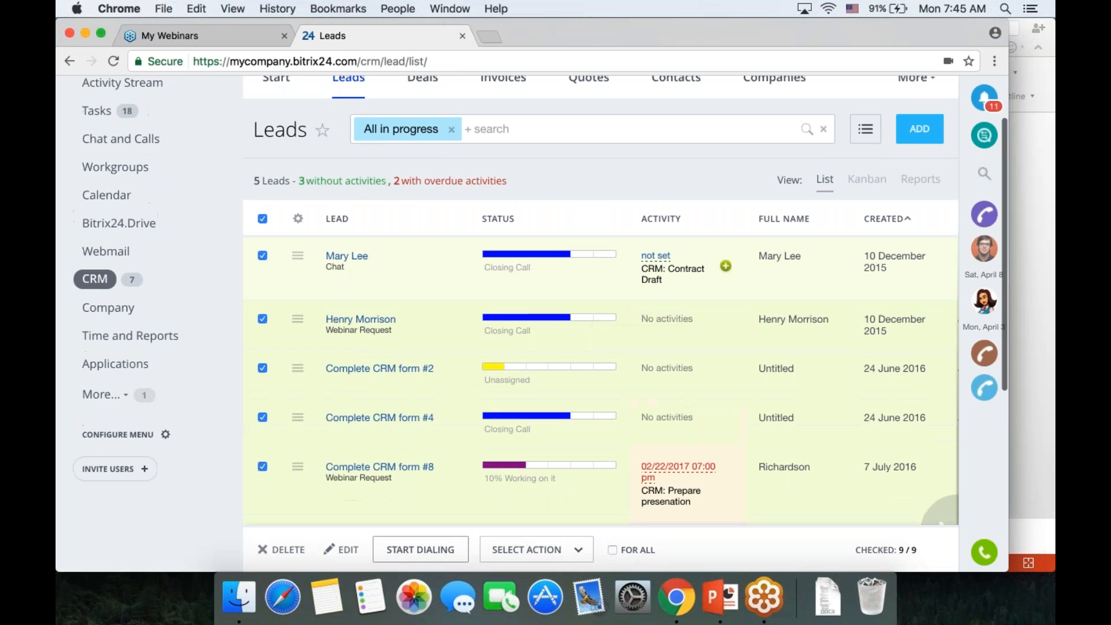
pyautogui.scroll(-5, 605, 454)
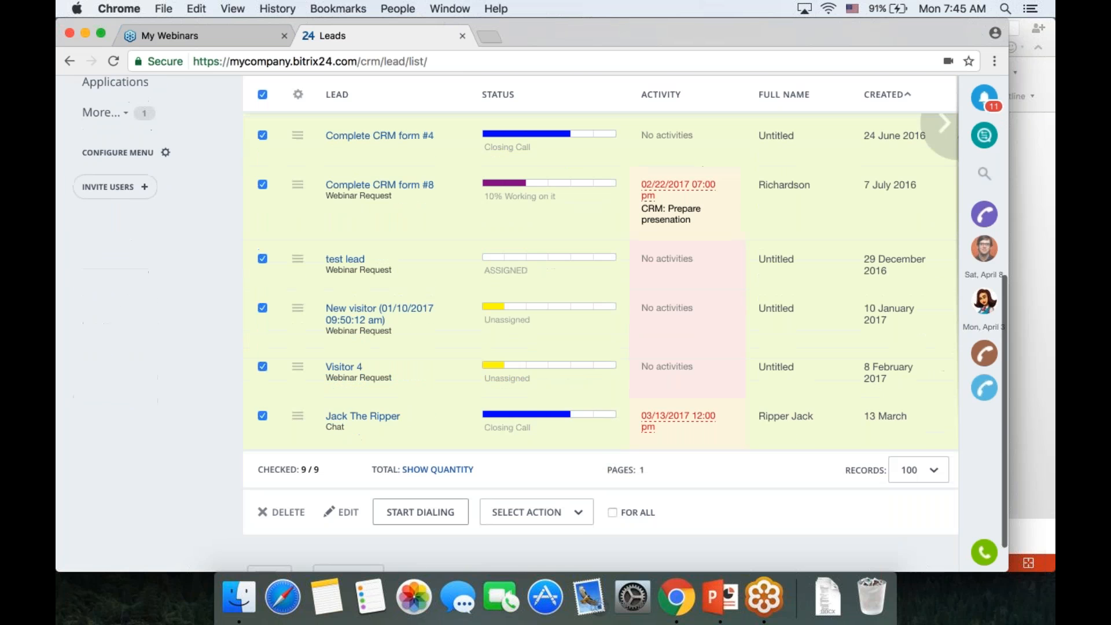
pyautogui.click(573, 513)
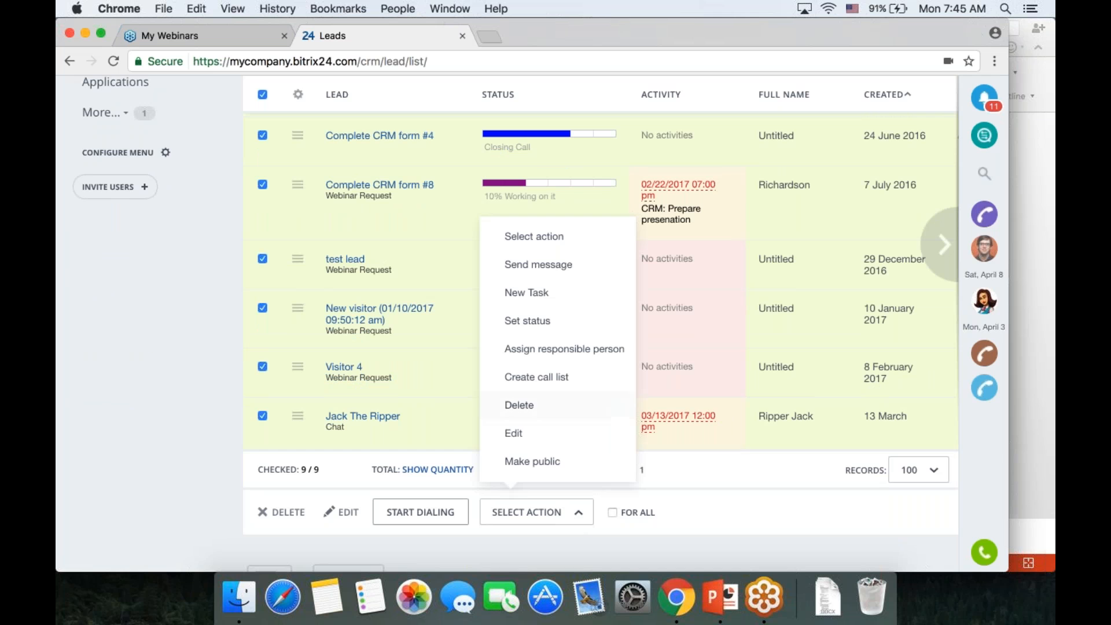
pyautogui.click(573, 375)
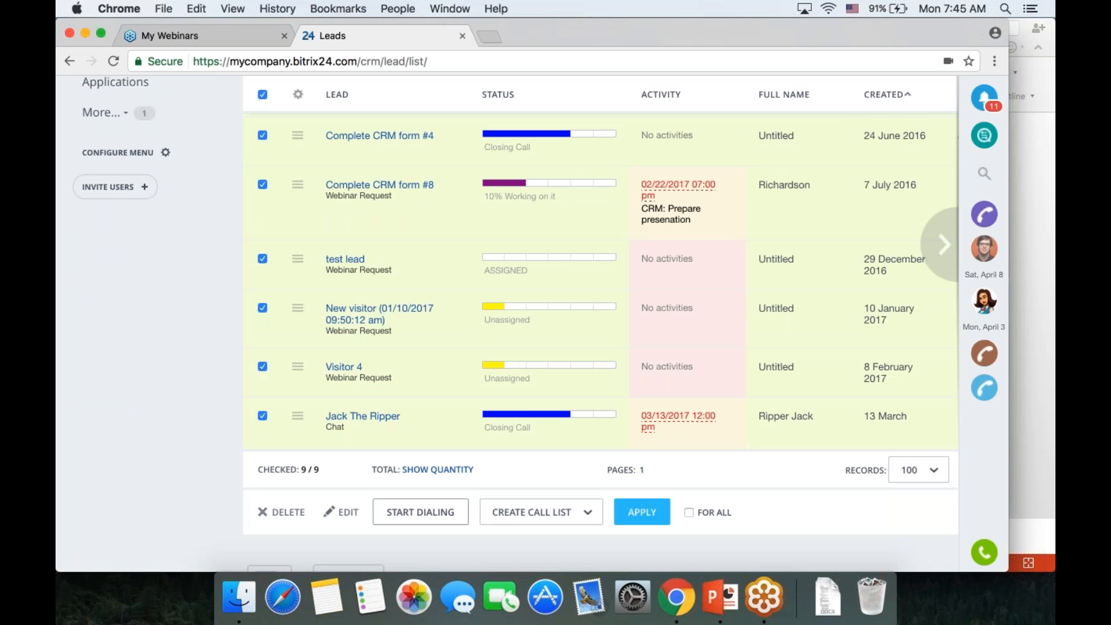
pyautogui.click(642, 511)
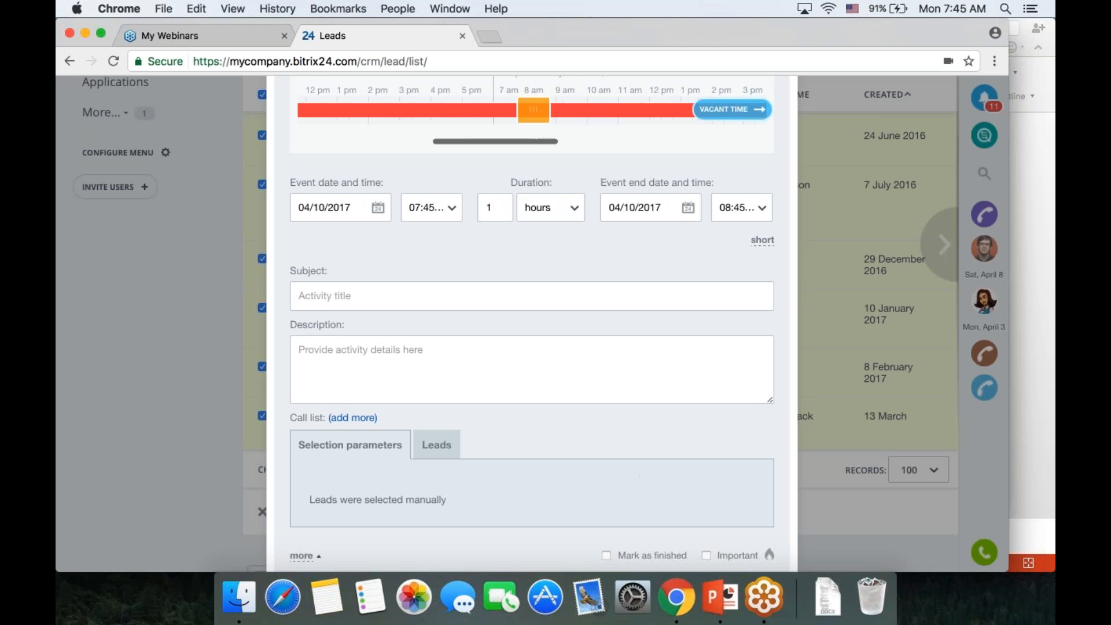
# Set the call list's subject to "Christmas special" and its description to "sdfsdf".
pyautogui.scroll(2, 538, 446)
pyautogui.scroll(-1, 539, 446)
pyautogui.click(538, 462)
pyautogui.write('Ch')
pyautogui.press('BackSpace')
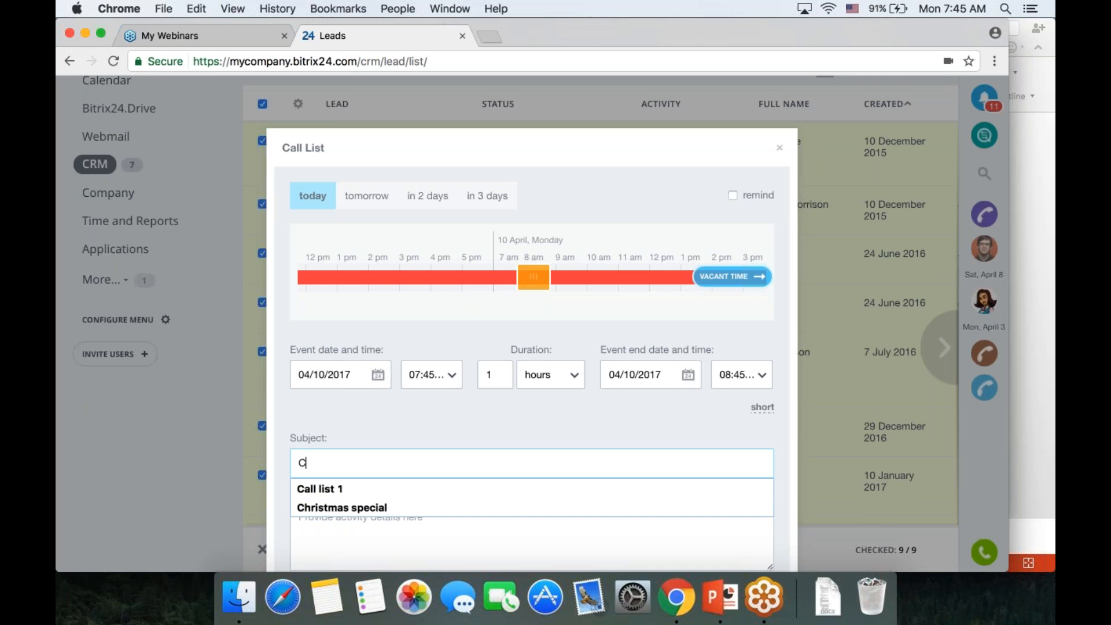
pyautogui.click(447, 508)
pyautogui.press('Tab')
pyautogui.write('sdfsdf')
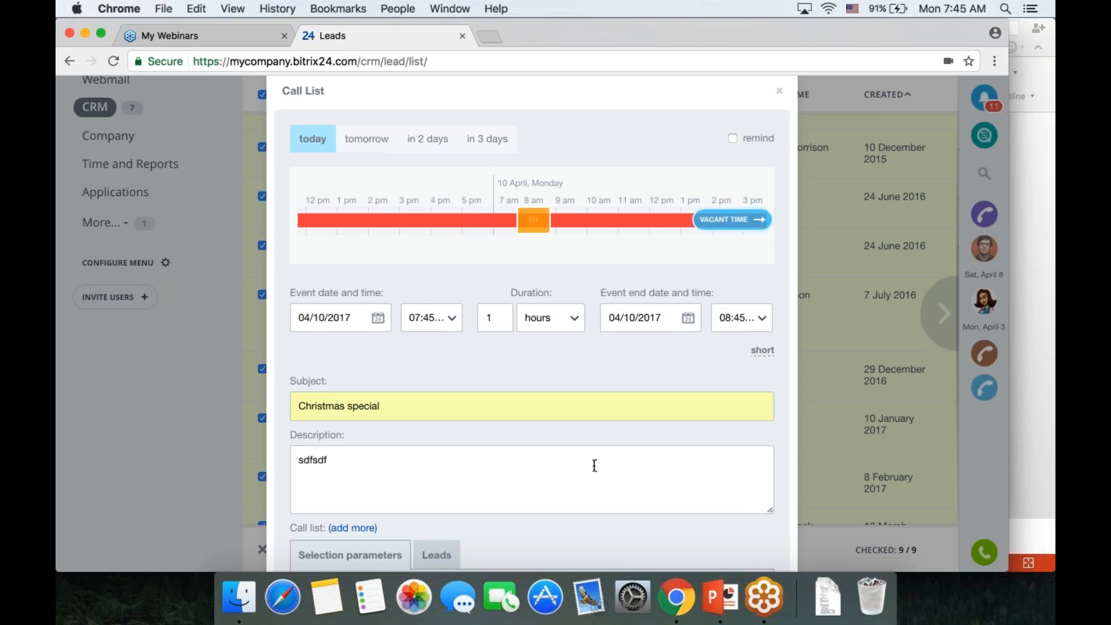
# Review the leads included in the call list and return to its selection parameters.
pyautogui.scroll(-3, 594, 463)
pyautogui.scroll(-2, 594, 463)
pyautogui.click(442, 319)
pyautogui.scroll(-3, 442, 347)
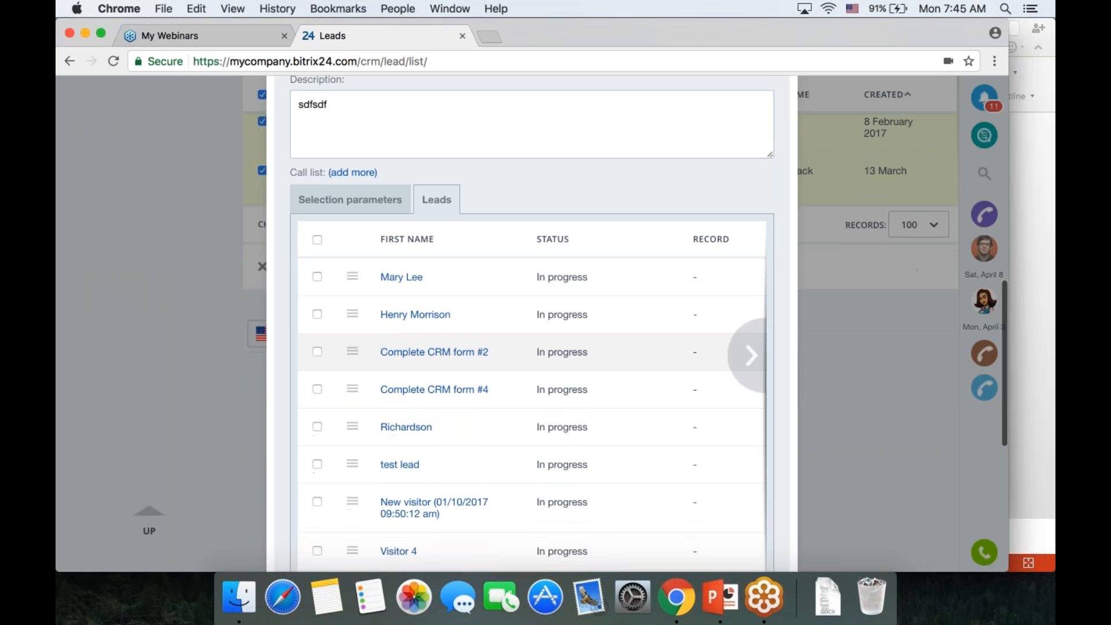
pyautogui.scroll(1, 520, 347)
pyautogui.click(382, 258)
# Change the call list's responsible person to a different employee and save the call list.
pyautogui.scroll(-3, 429, 327)
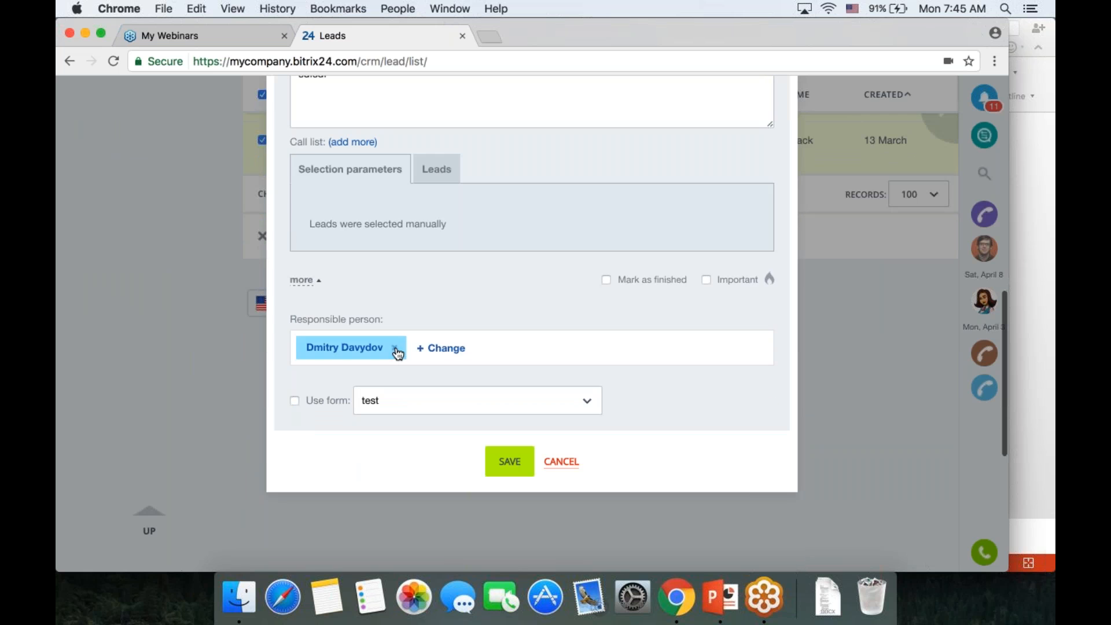
pyautogui.click(397, 351)
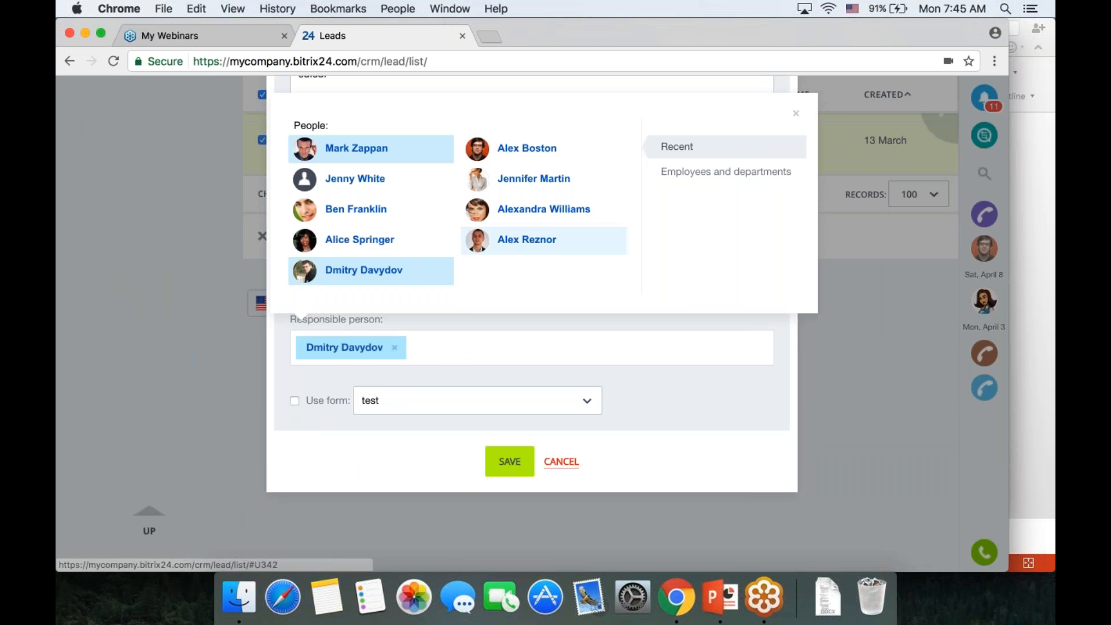
pyautogui.click(374, 211)
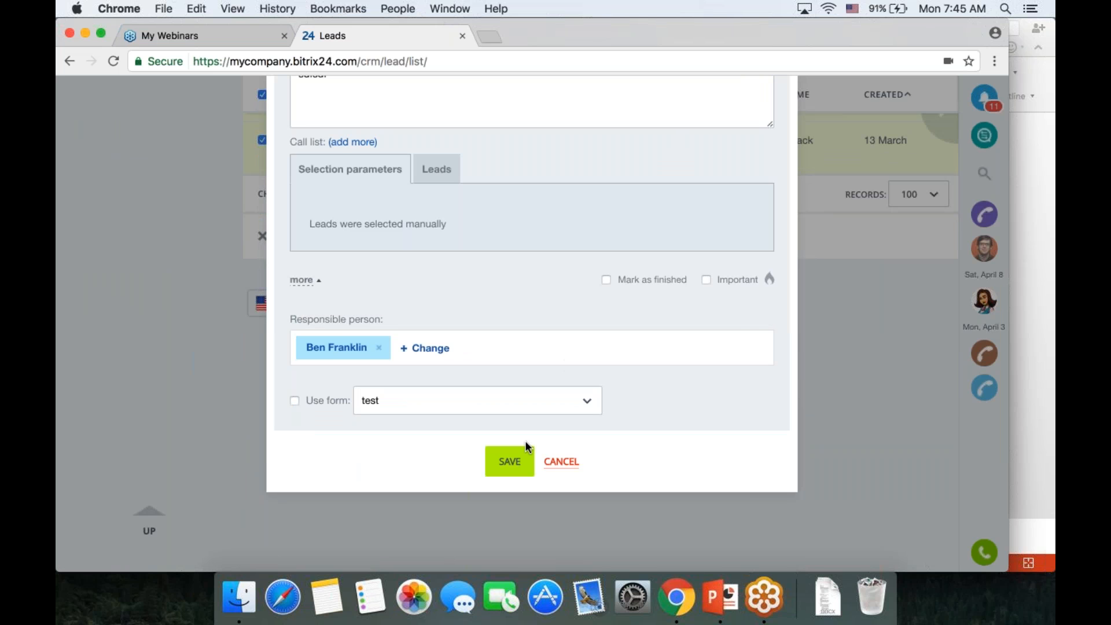
pyautogui.click(509, 462)
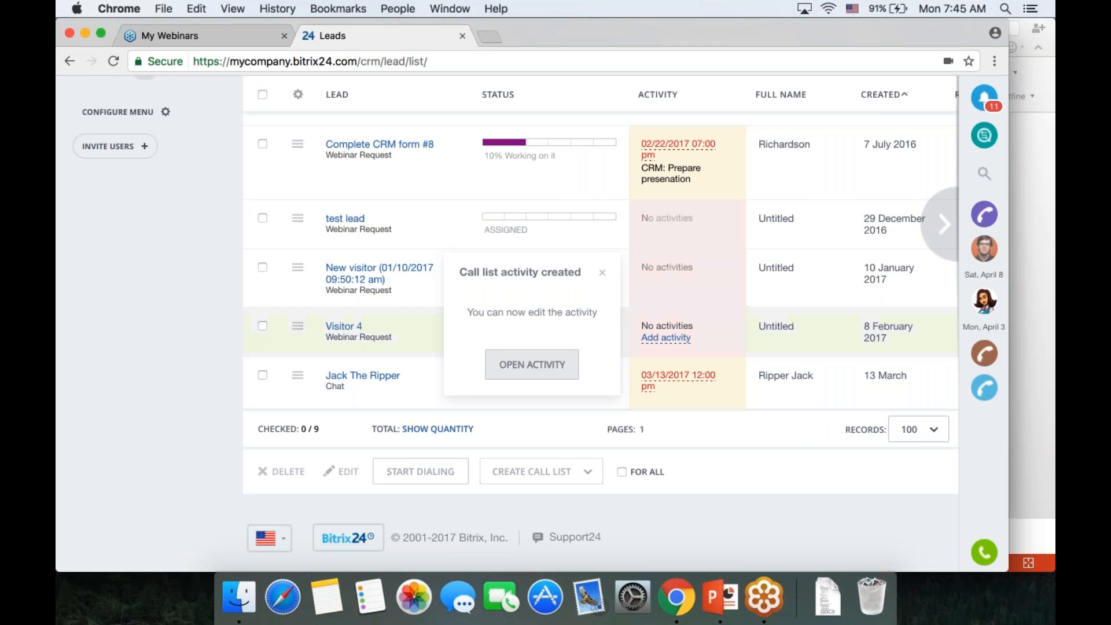
pyautogui.scroll(10, 776, 303)
pyautogui.click(918, 151)
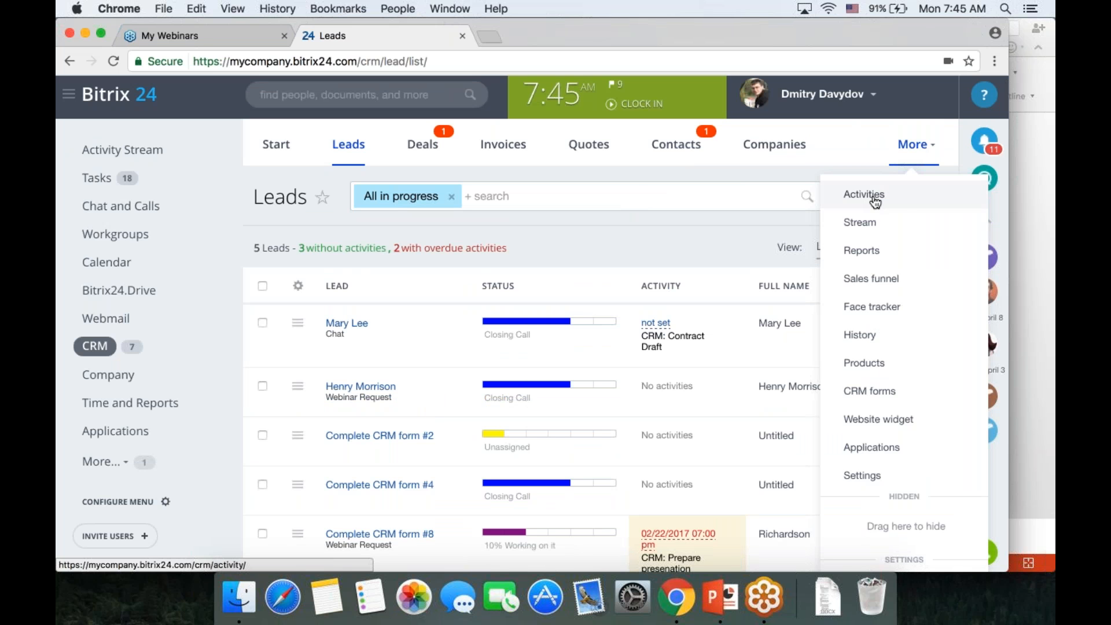
pyautogui.click(626, 171)
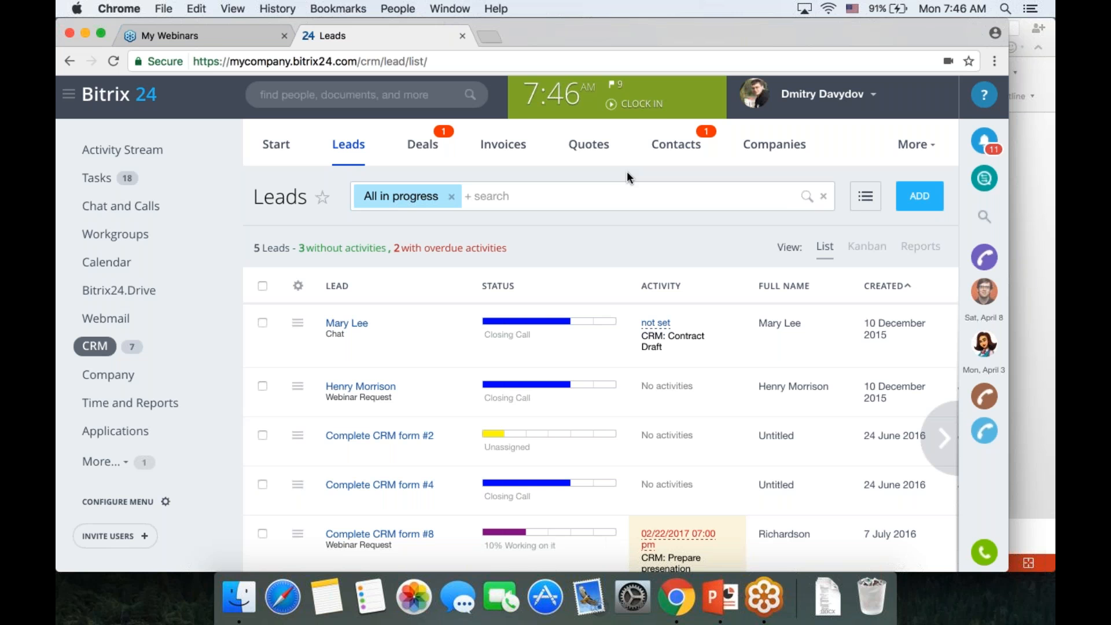
pyautogui.scroll(-1, 627, 173)
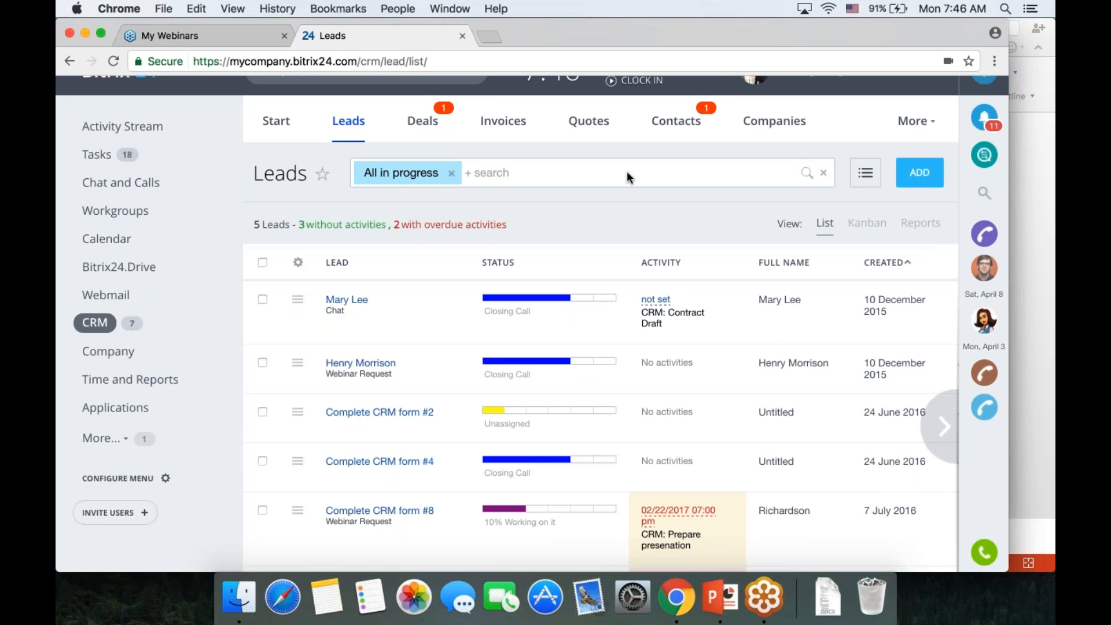
# Clock in to start the working day and close the working day planner.
pyautogui.scroll(1, 627, 173)
pyautogui.click(615, 103)
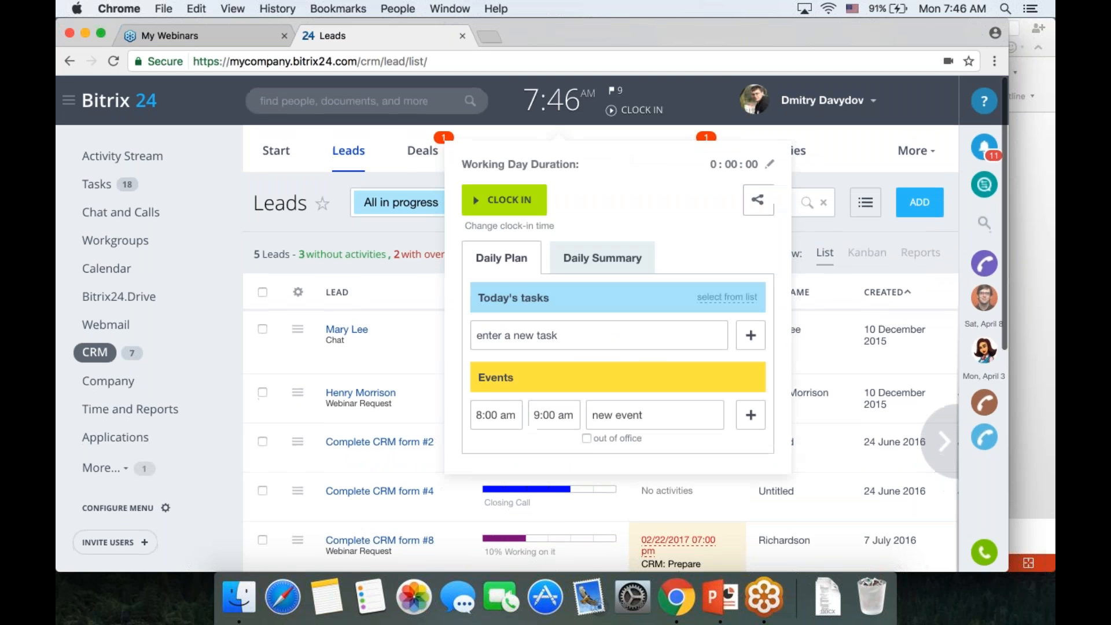
pyautogui.click(529, 203)
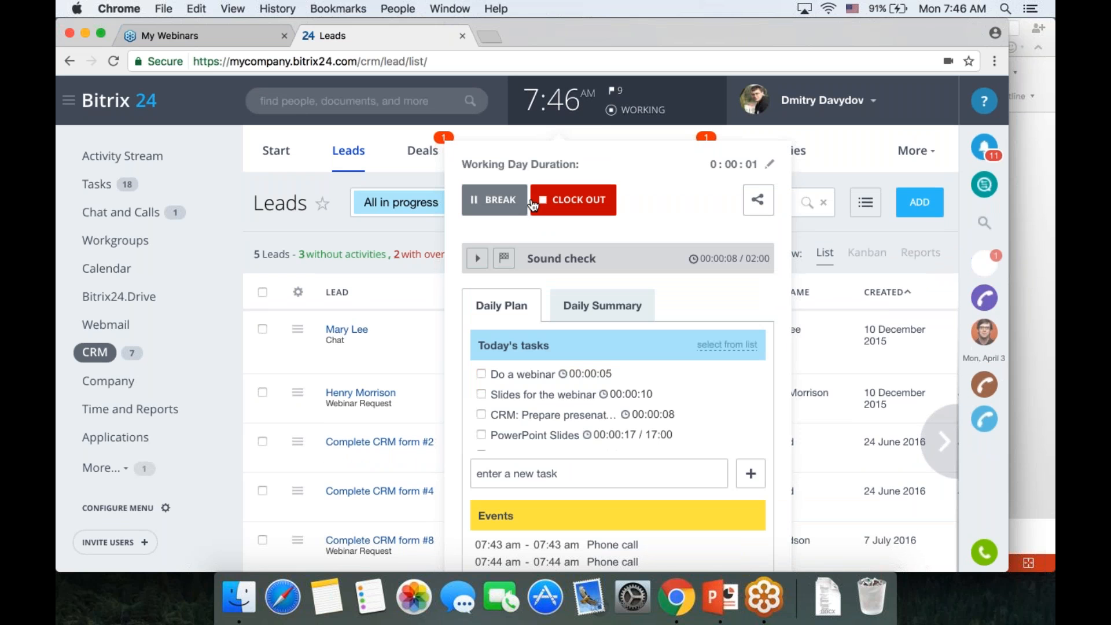
pyautogui.click(324, 178)
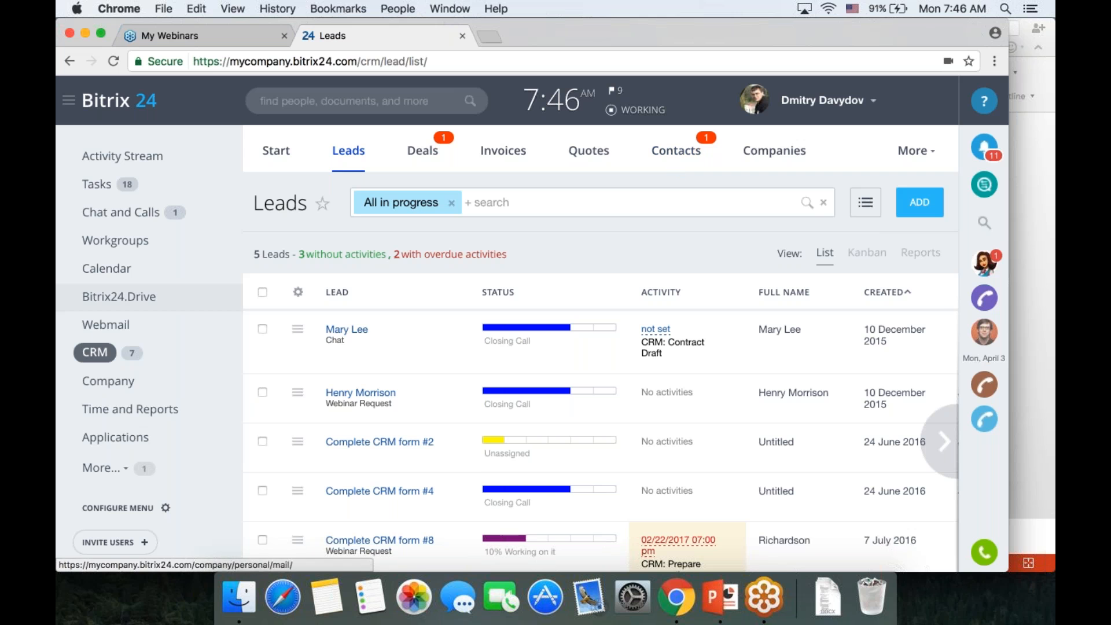
# Open the hidden Telephony section on its balance and statistics page and check which additional telephony pages are available.
pyautogui.scroll(-3, 532, 322)
pyautogui.click(123, 355)
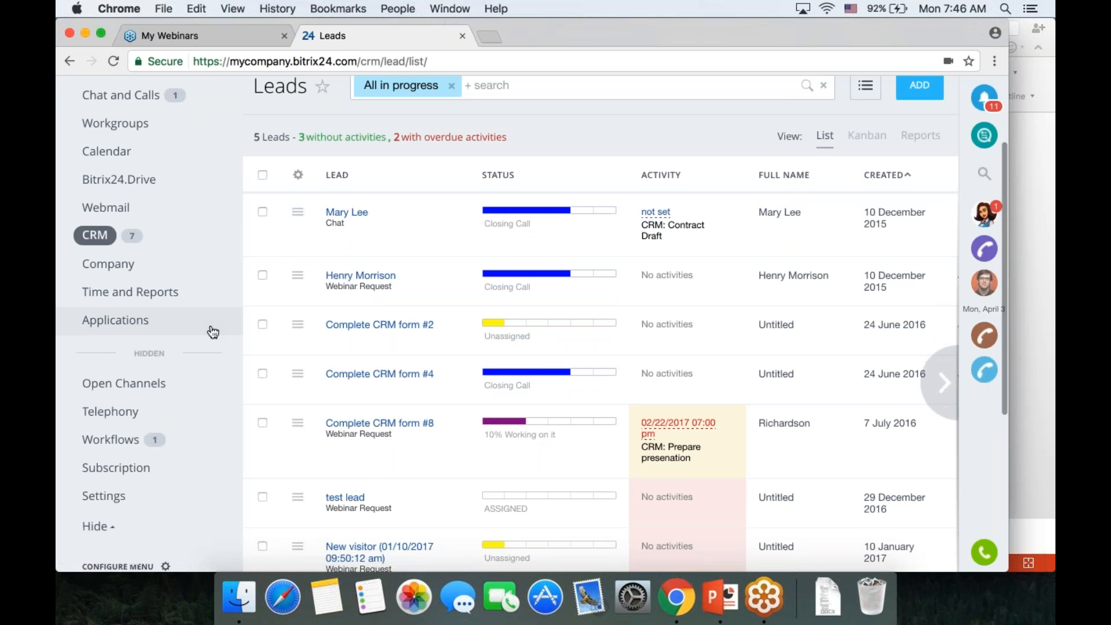
pyautogui.scroll(-3, 114, 333)
pyautogui.click(114, 332)
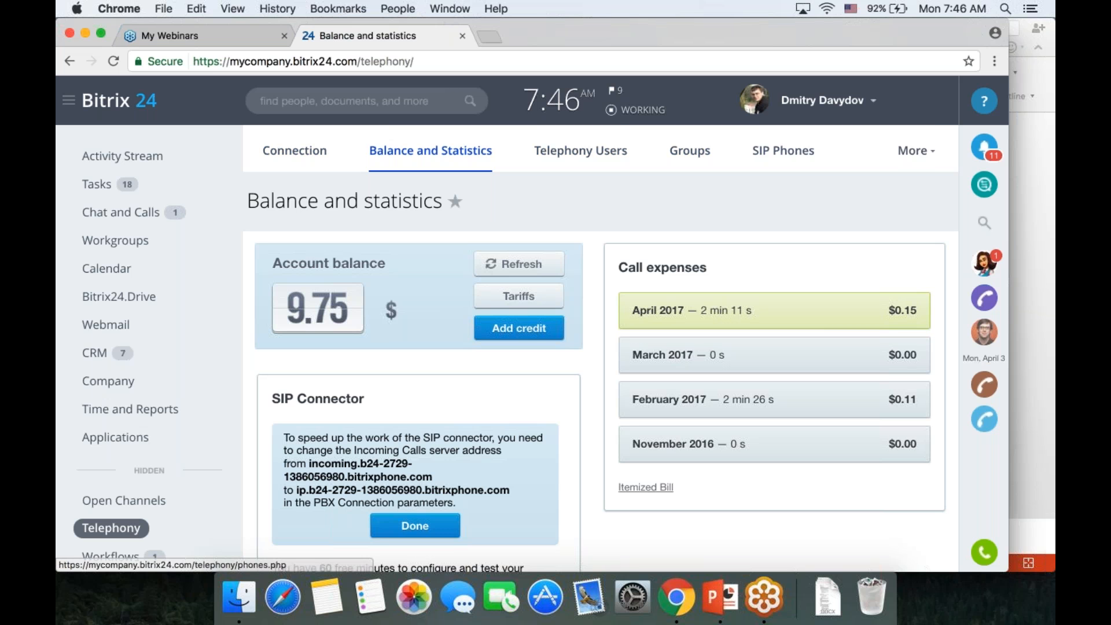
pyautogui.click(917, 156)
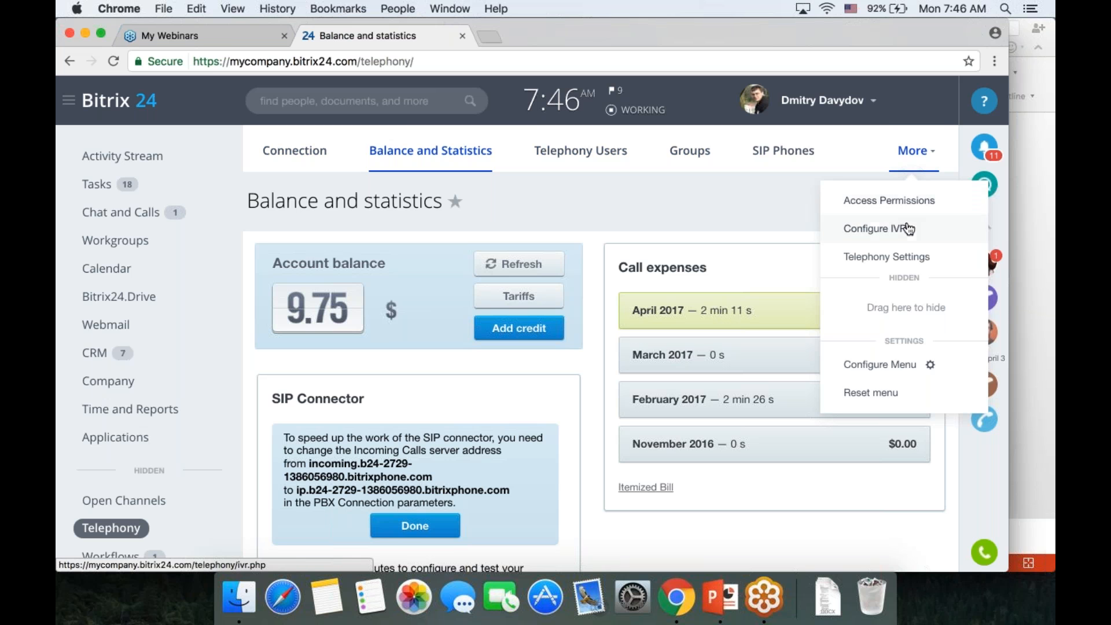
pyautogui.click(684, 223)
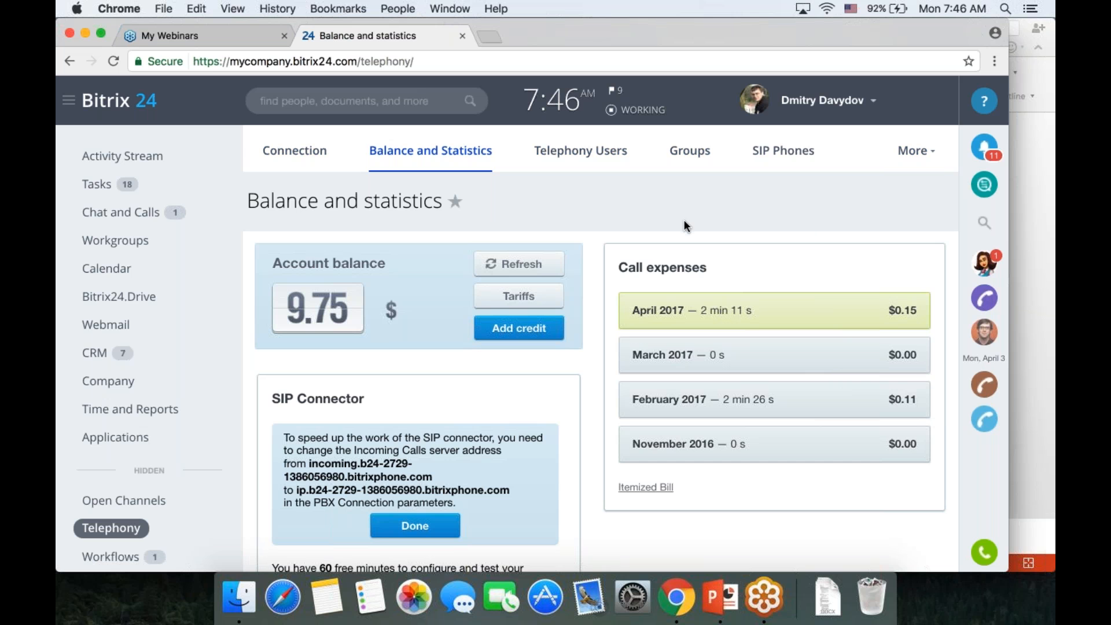
# Open the itemized bill for call expenses and play the recording of the 21-second outgoing call.
pyautogui.scroll(-3, 734, 206)
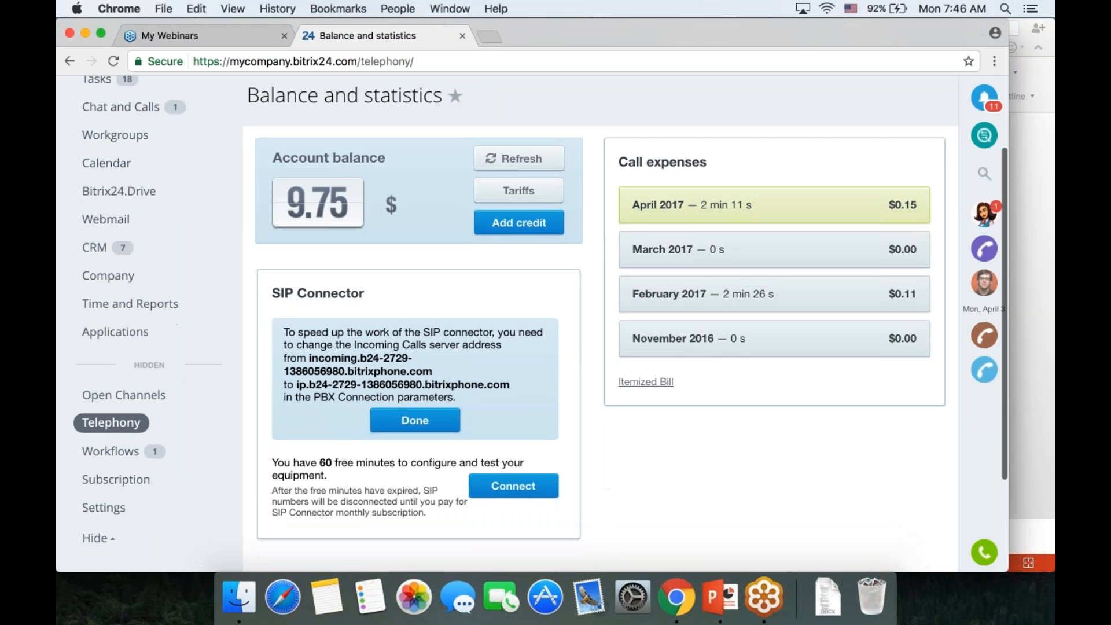
pyautogui.click(648, 383)
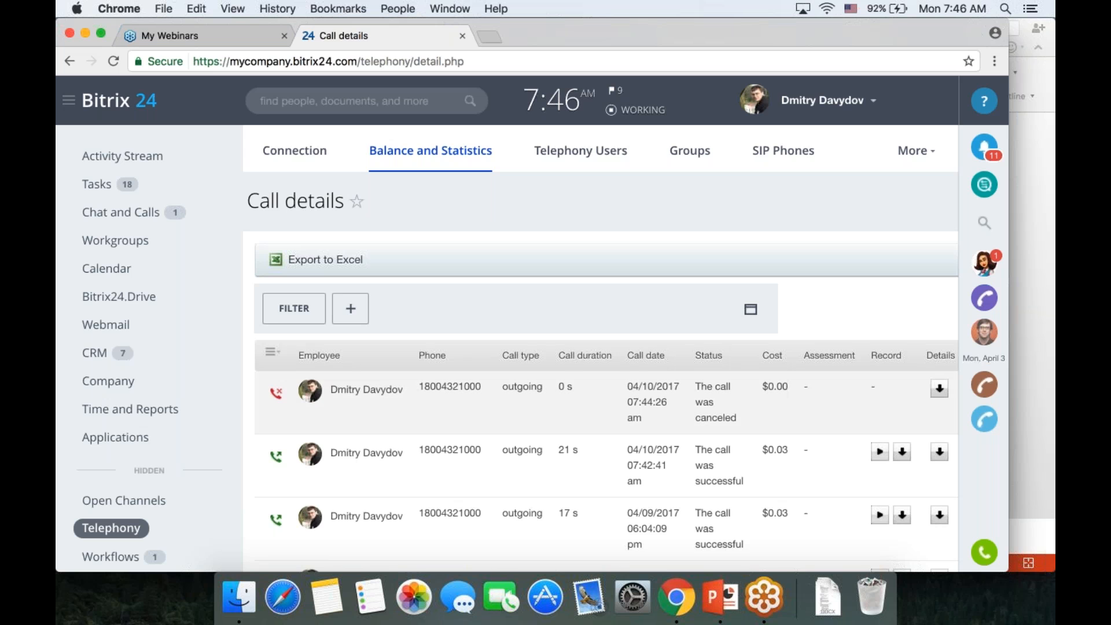
pyautogui.scroll(-5, 648, 388)
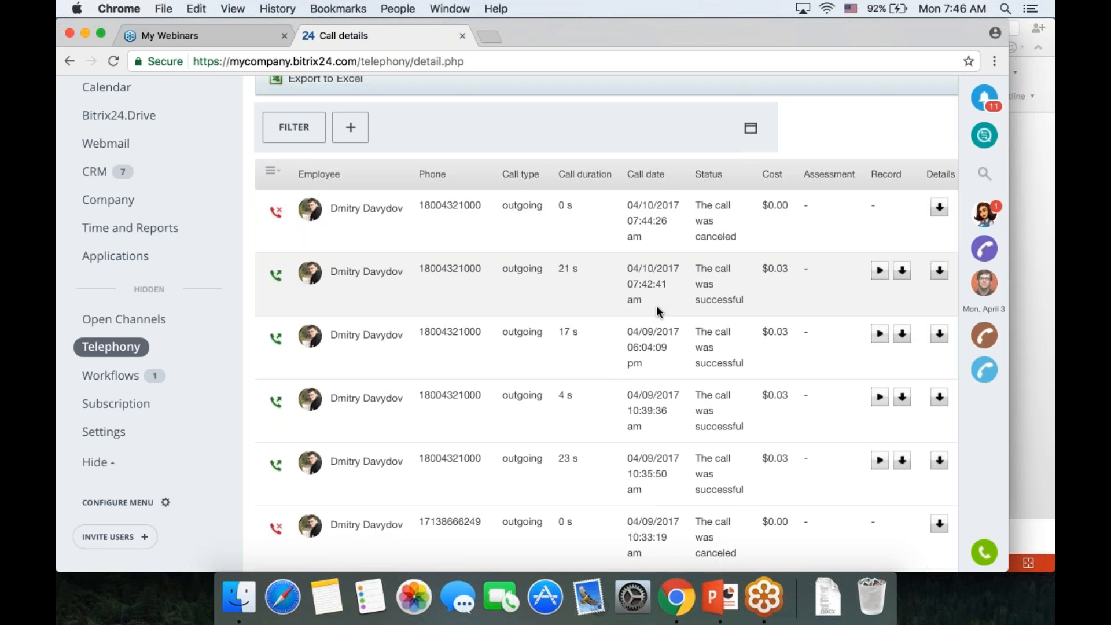
pyautogui.click(881, 272)
pyautogui.click(880, 272)
# Return to the telephony balance and statistics page and review the account balance and monthly call expenses.
pyautogui.scroll(5, 739, 393)
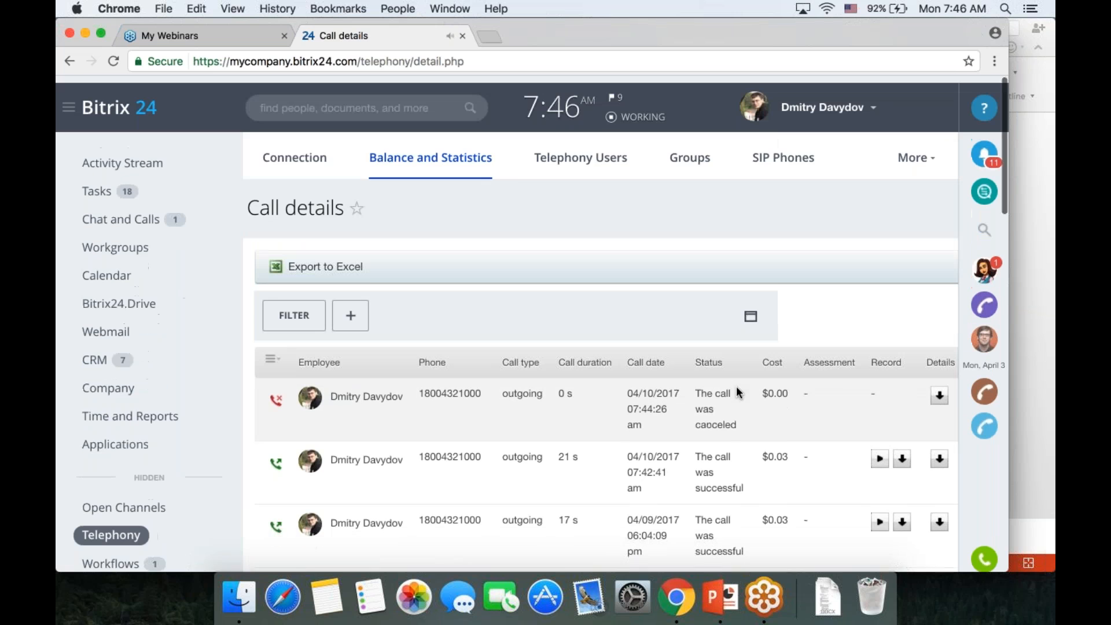
pyautogui.click(463, 152)
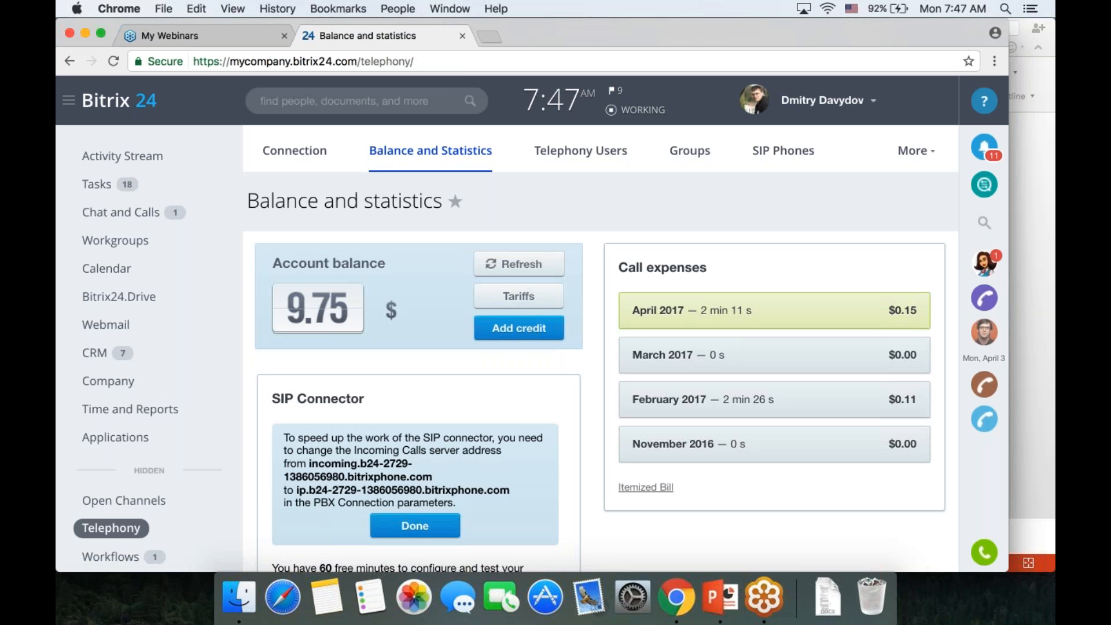
pyautogui.scroll(-3, 682, 194)
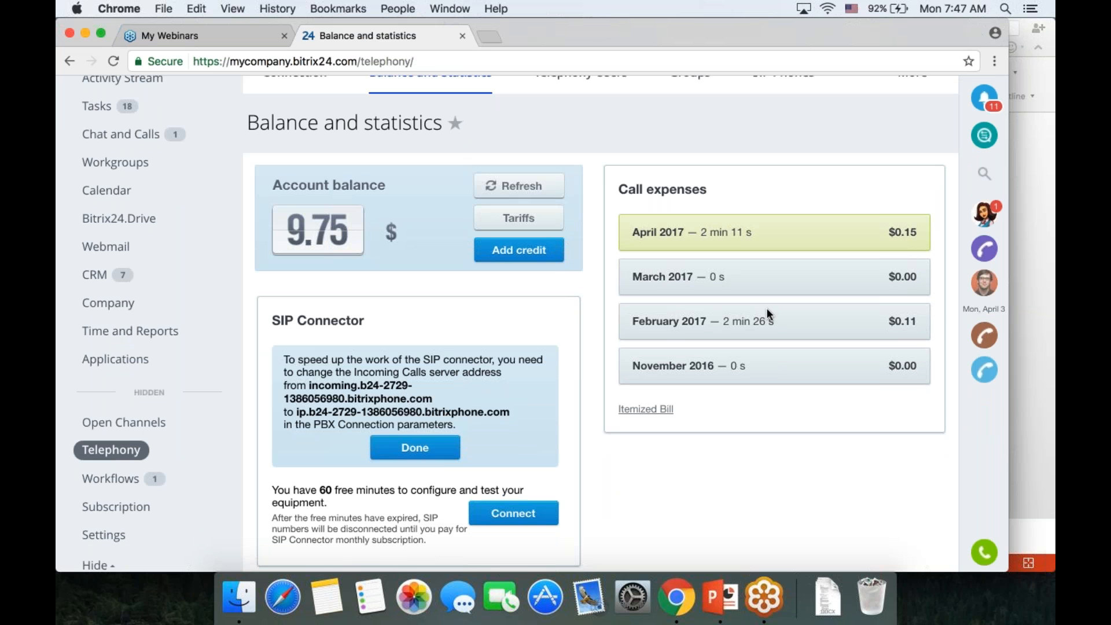
pyautogui.scroll(3, 766, 308)
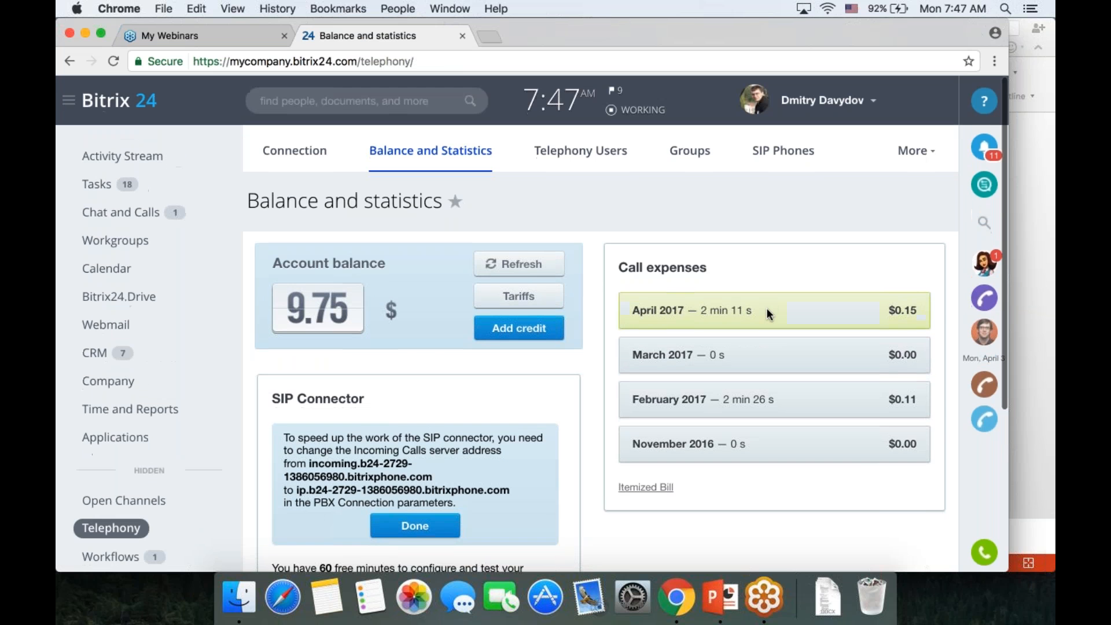
# Open the telephony connection page and review the options for renting a number, connecting a PBX and connecting an own number.
pyautogui.click(297, 153)
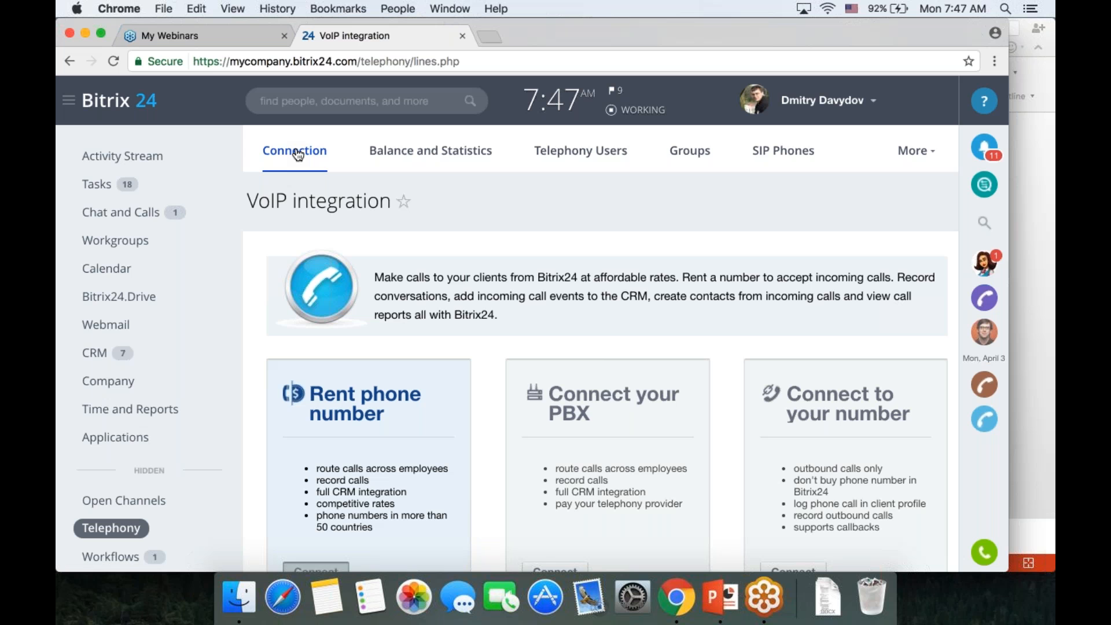
pyautogui.scroll(-4, 509, 200)
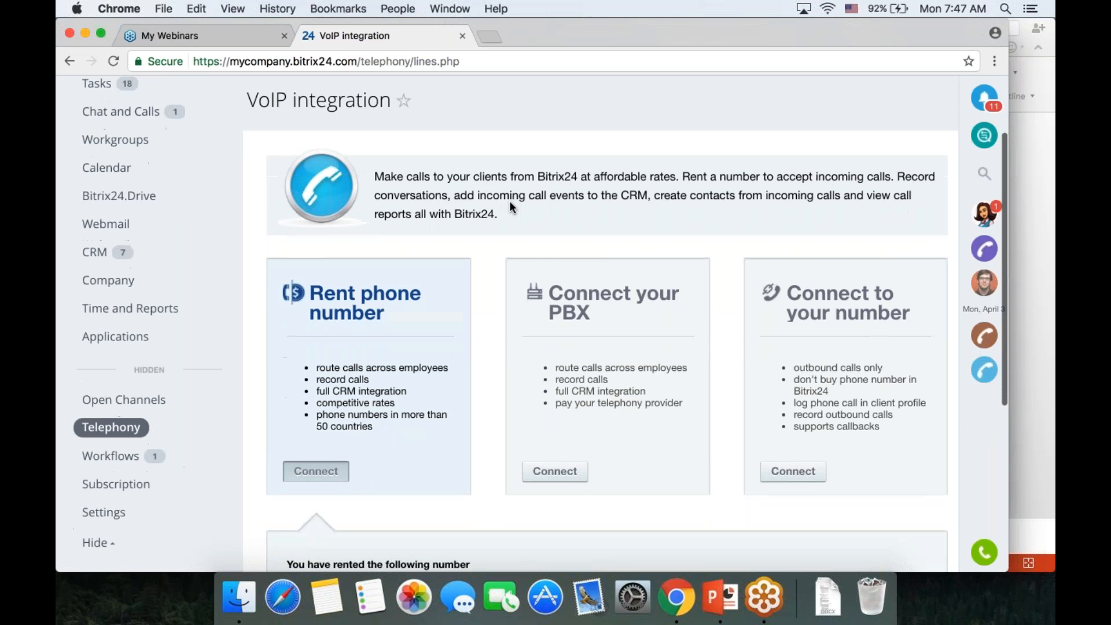
pyautogui.scroll(-3, 541, 324)
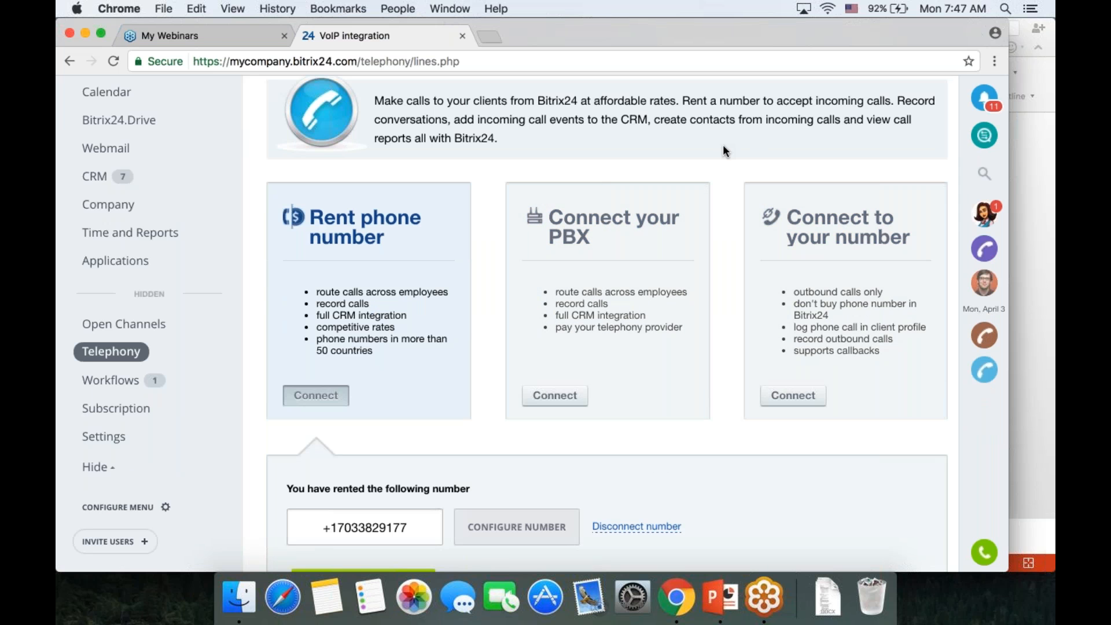
pyautogui.scroll(-1, 723, 146)
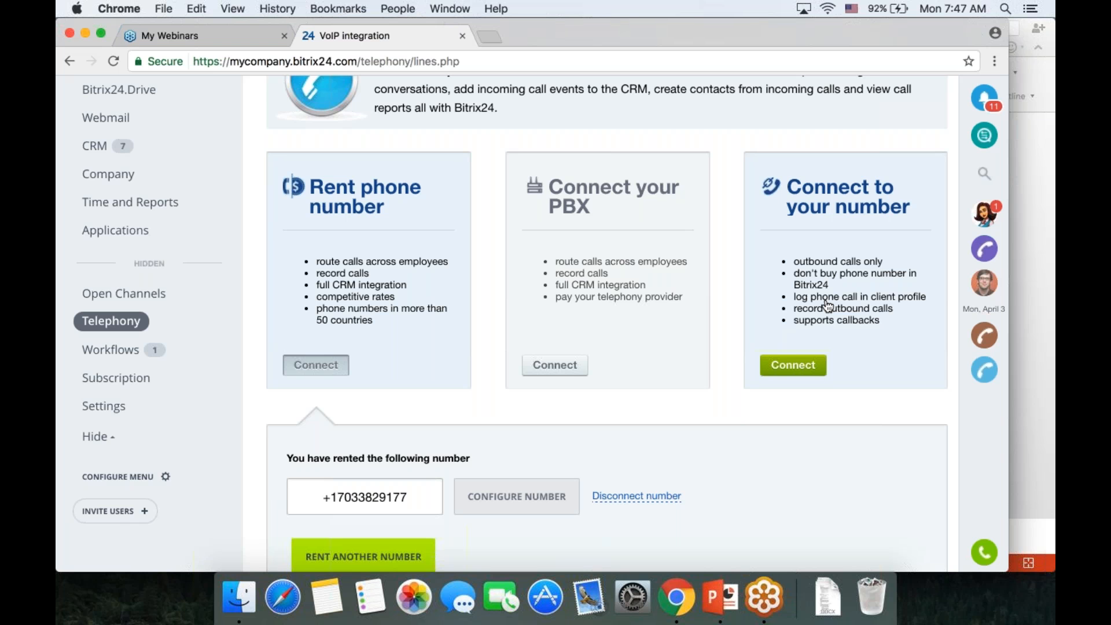
# Open the preferences of the unverified own number and start its confirmation, showing the verification code form.
pyautogui.click(809, 373)
pyautogui.scroll(-3, 809, 374)
pyautogui.click(595, 362)
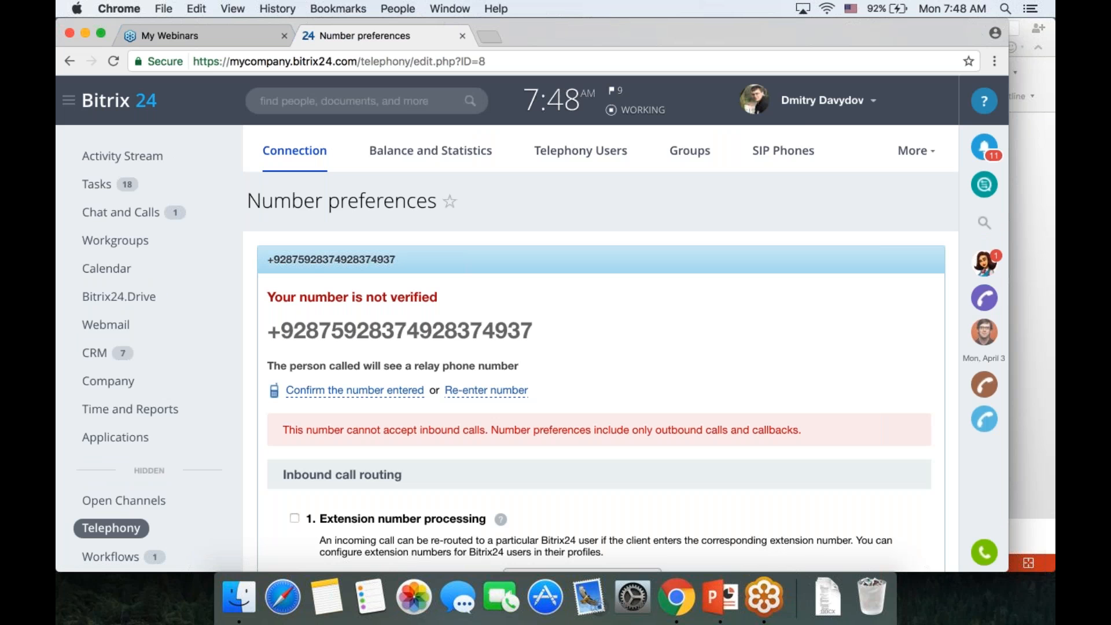
pyautogui.click(414, 389)
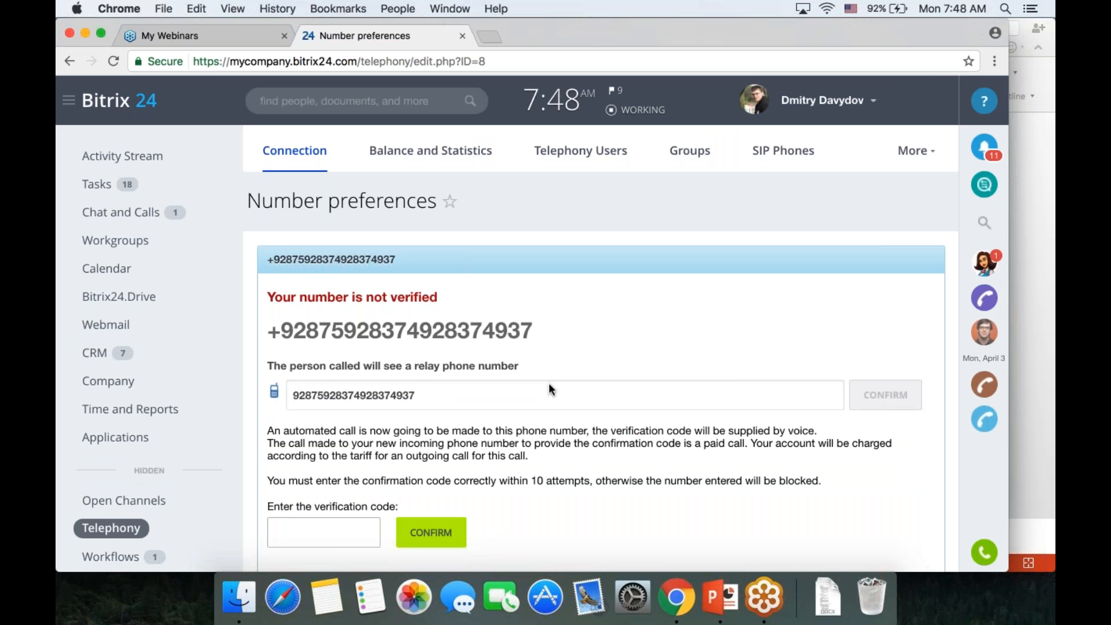
pyautogui.scroll(-3, 549, 383)
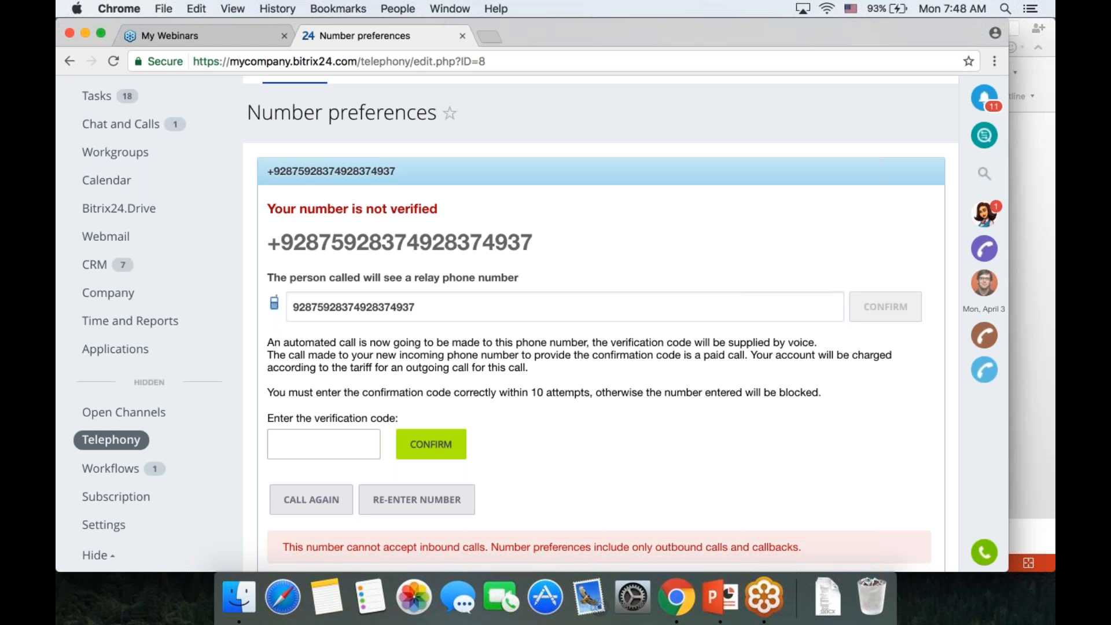
pyautogui.scroll(-1, 541, 324)
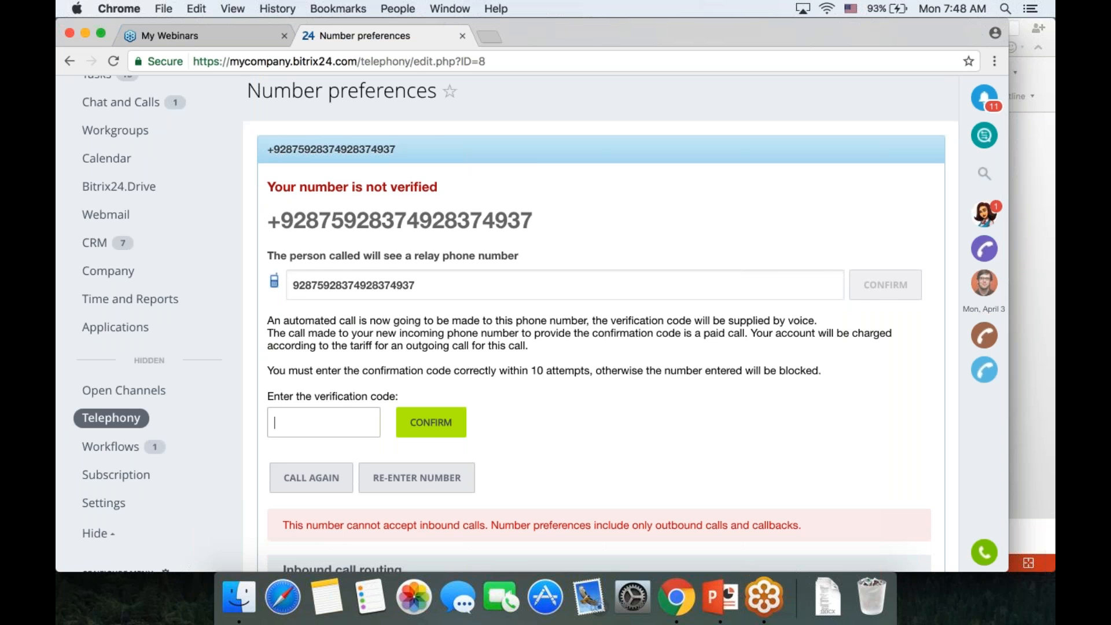
# Review the number's inbound call routing options, including CRM record checks, queue forwarding and saving call recordings.
pyautogui.scroll(-5, 540, 324)
pyautogui.scroll(-5, 541, 324)
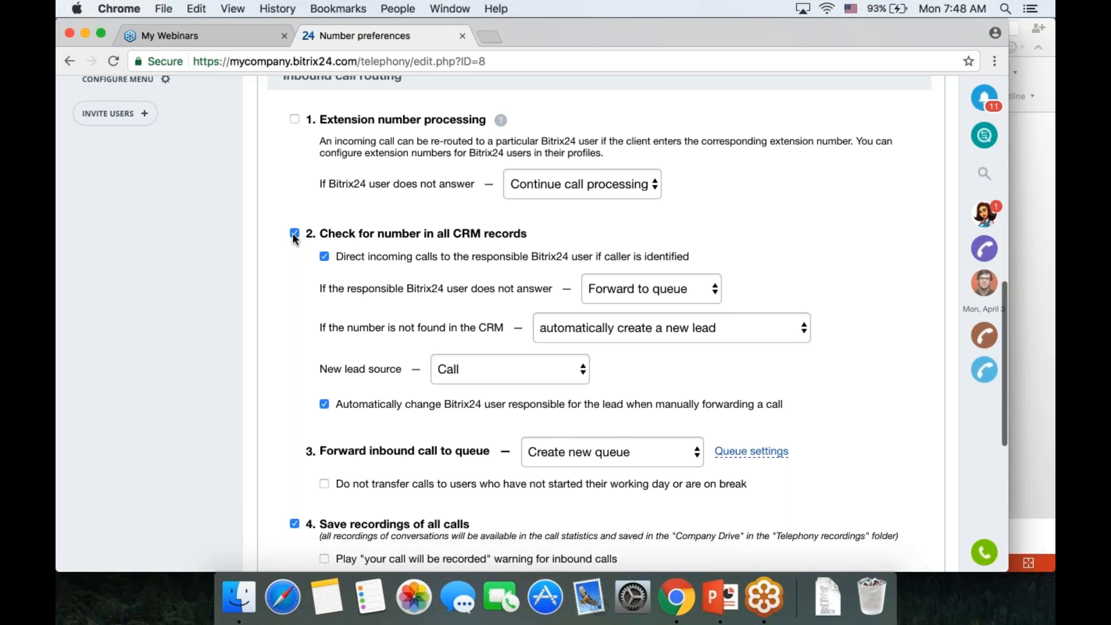
pyautogui.scroll(-1, 281, 300)
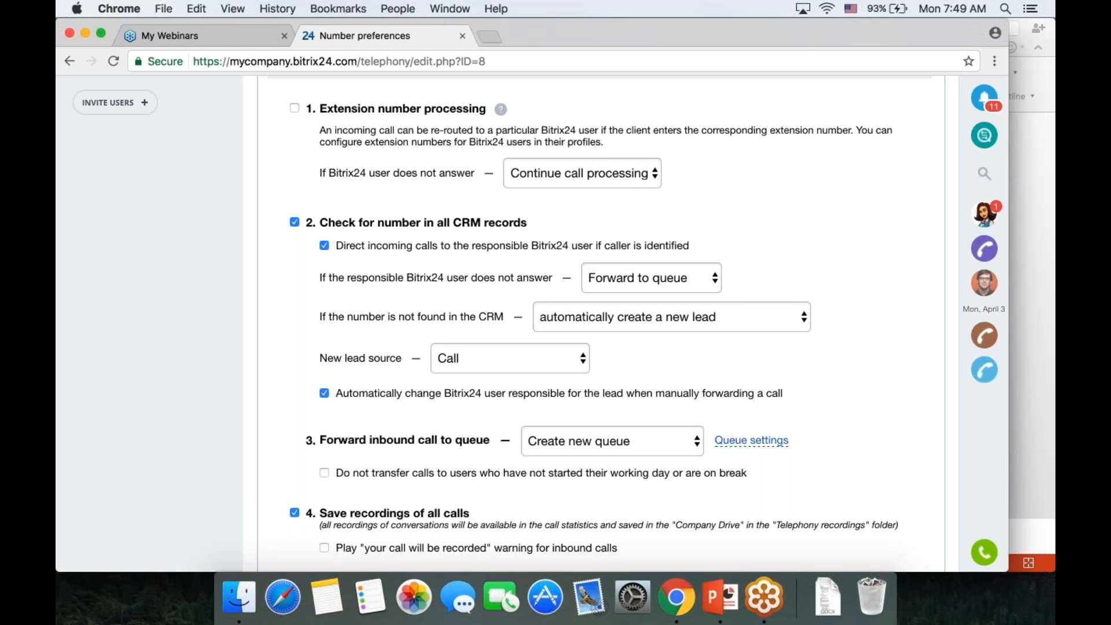
pyautogui.scroll(-3, 291, 447)
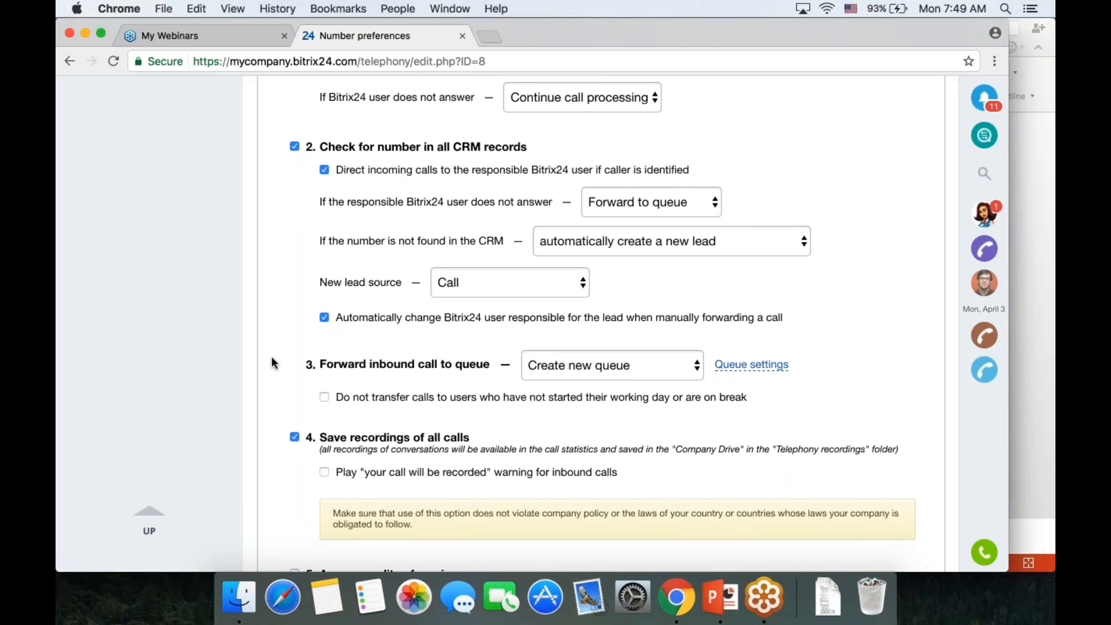
pyautogui.scroll(-5, 272, 362)
pyautogui.scroll(15, 273, 362)
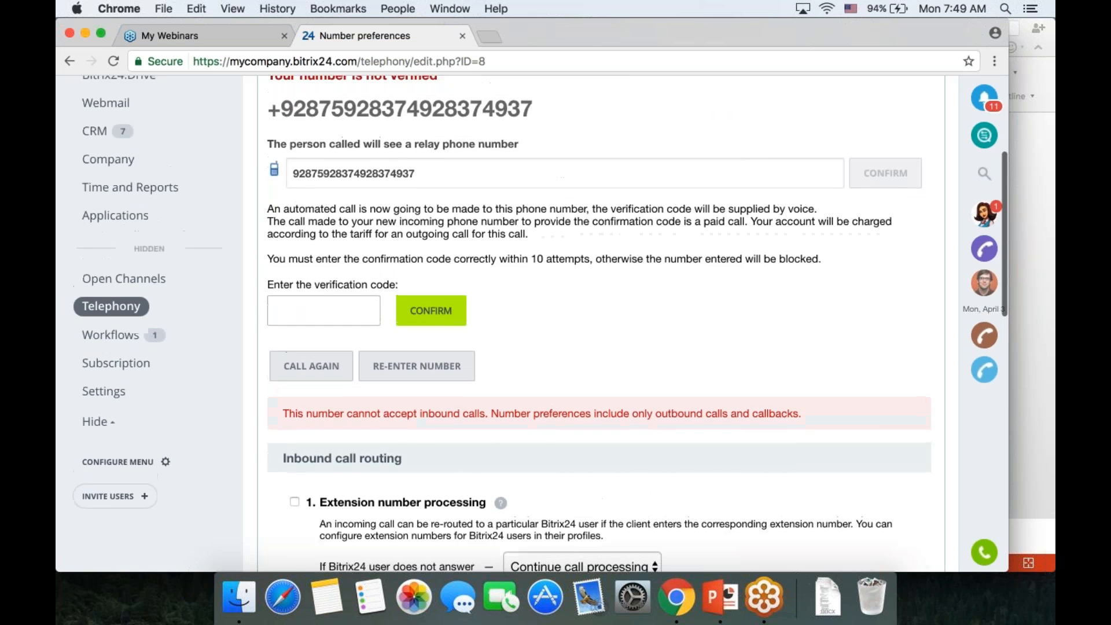
# Return to the telephony connection page and review the Rest API and SIP connector options for connecting a PBX.
pyautogui.click(295, 160)
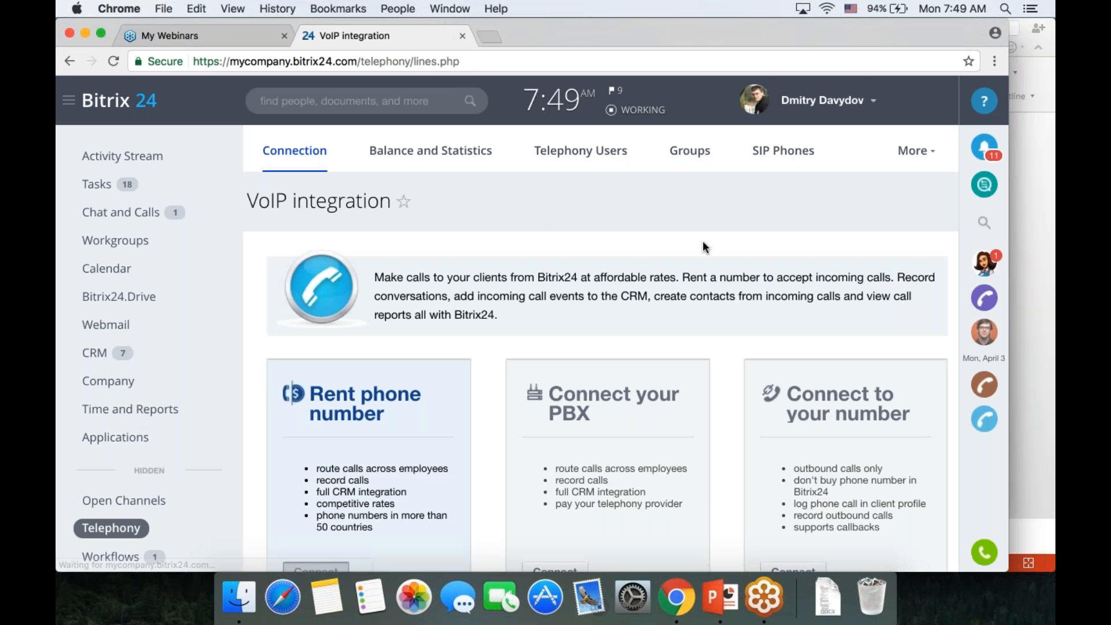
pyautogui.scroll(-5, 702, 240)
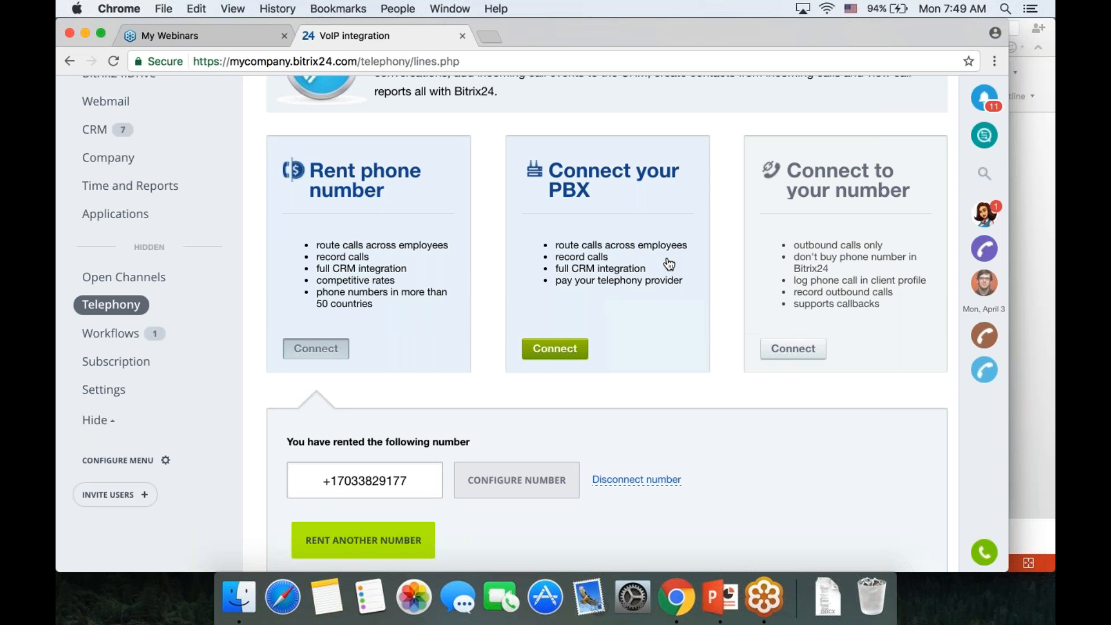
pyautogui.click(575, 350)
pyautogui.scroll(-5, 671, 330)
pyautogui.scroll(-1, 674, 330)
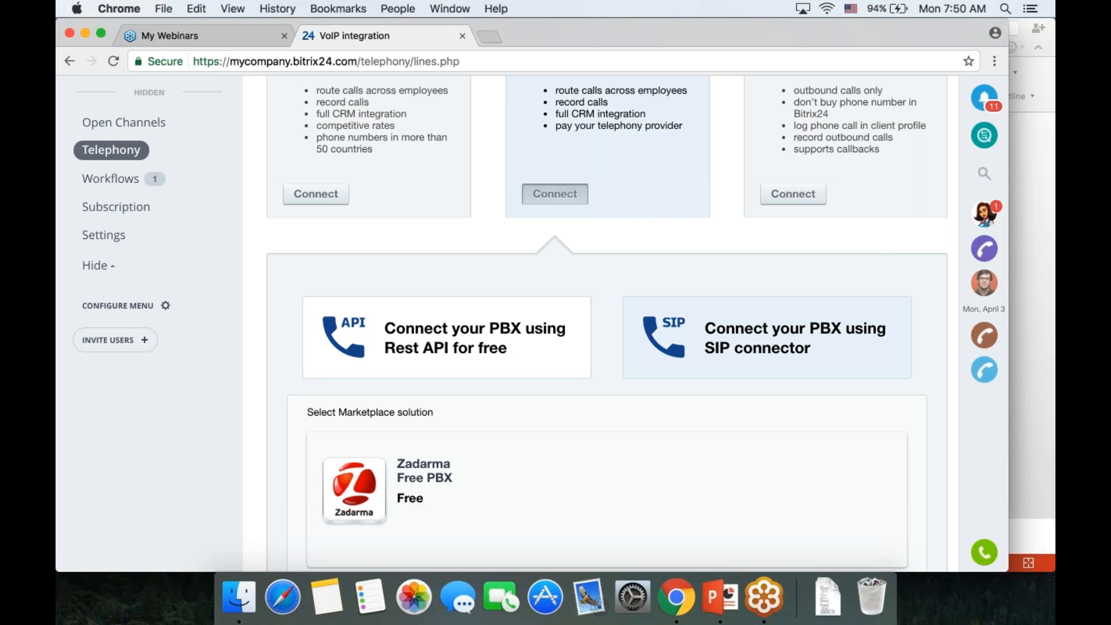
pyautogui.scroll(-3, 607, 324)
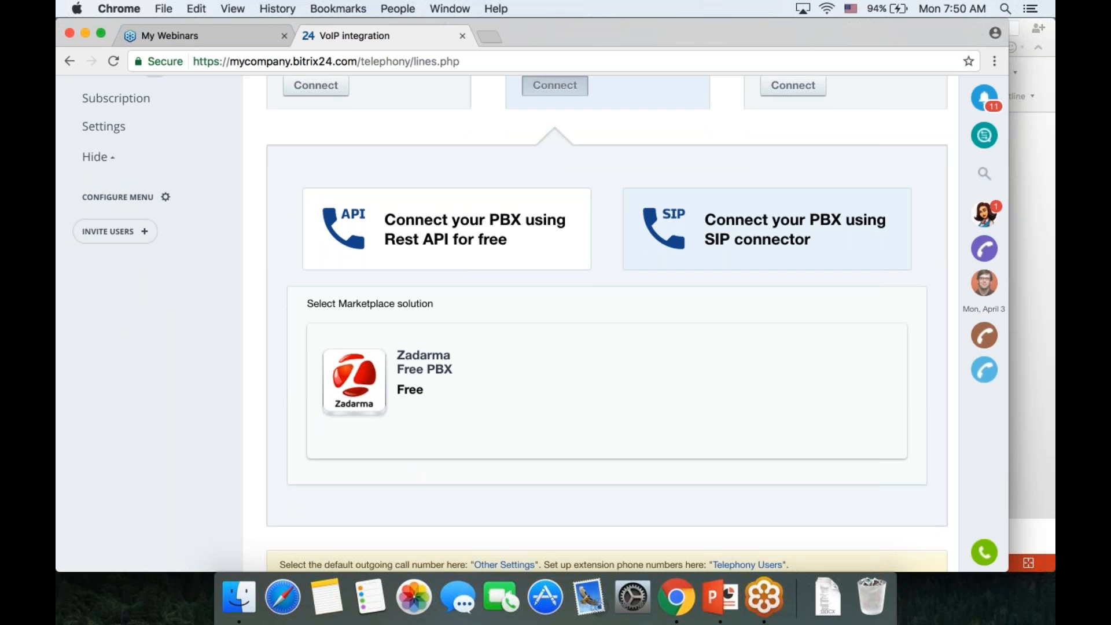
# Switch to the phone number rental option and open the form for renting another number.
pyautogui.scroll(7, 607, 325)
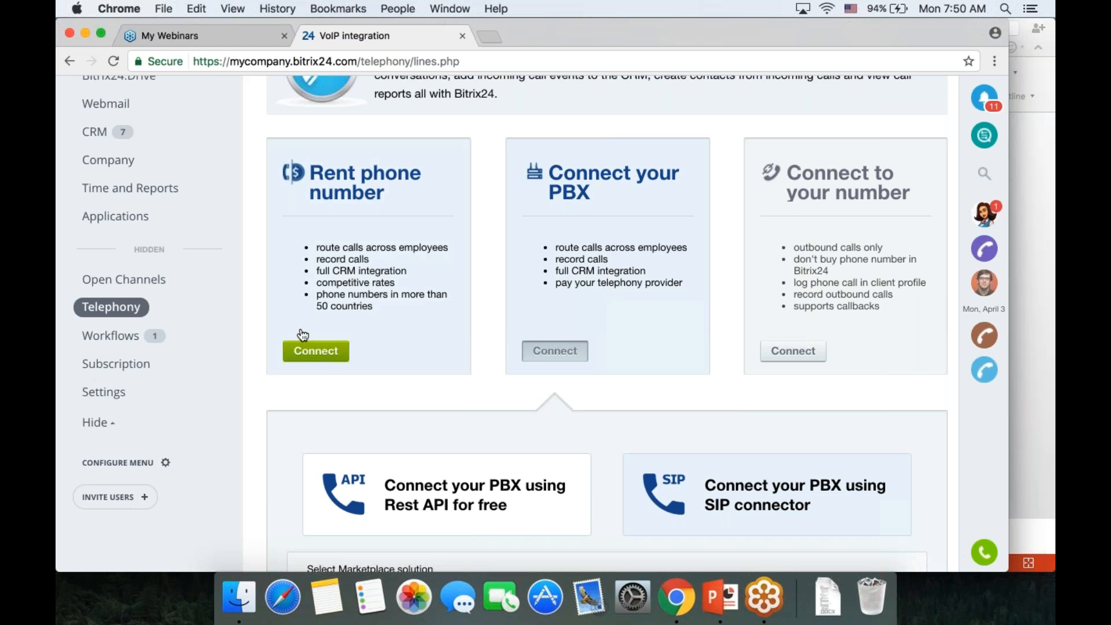
pyautogui.click(316, 353)
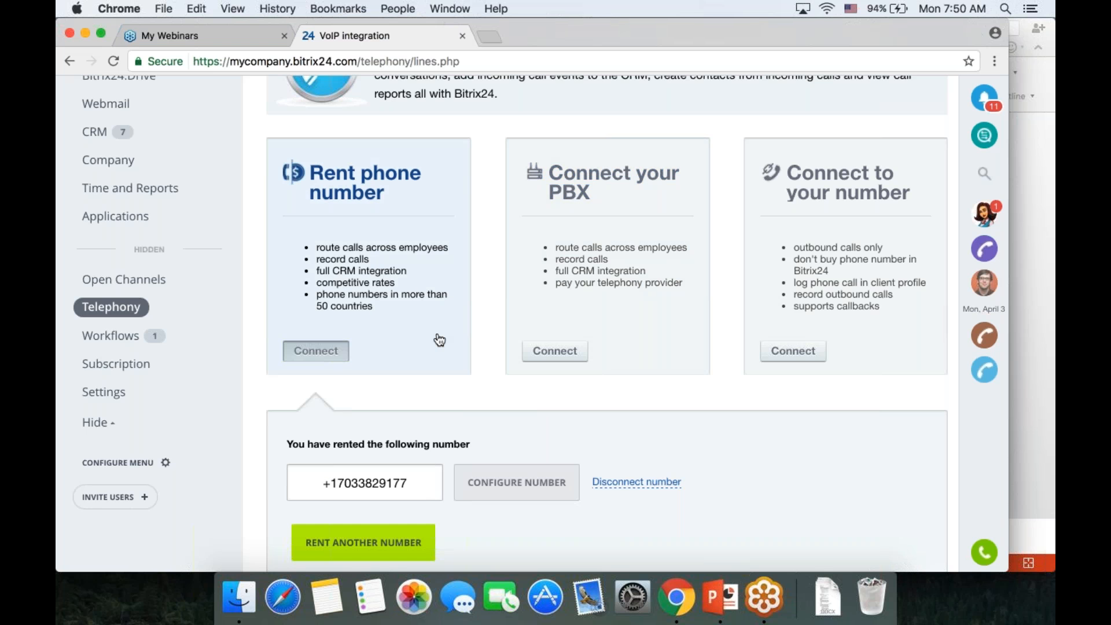
pyautogui.scroll(-2, 440, 340)
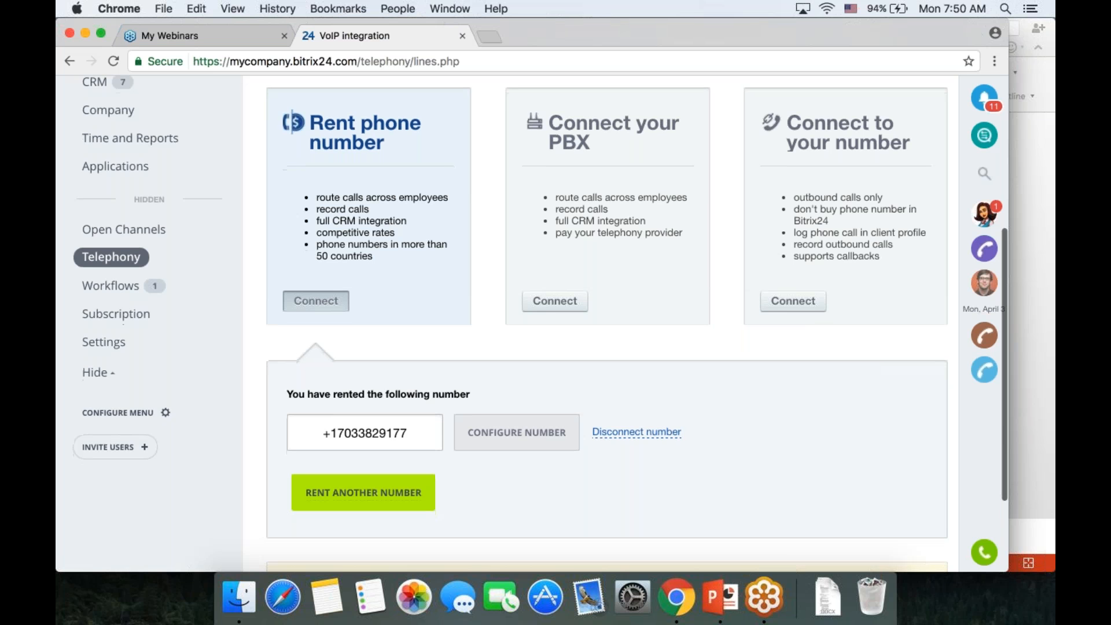
pyautogui.scroll(-2, 541, 323)
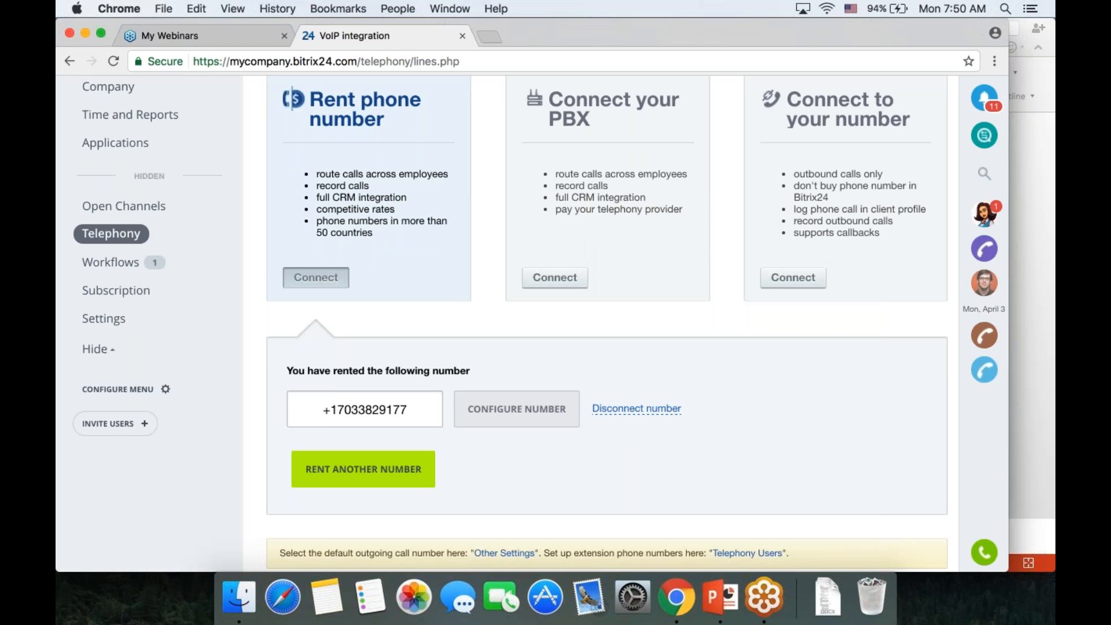
pyautogui.click(416, 463)
# Choose a toll free number in the USA with category 888 and check its rental terms and monthly payment.
pyautogui.scroll(-2, 422, 461)
pyautogui.click(422, 461)
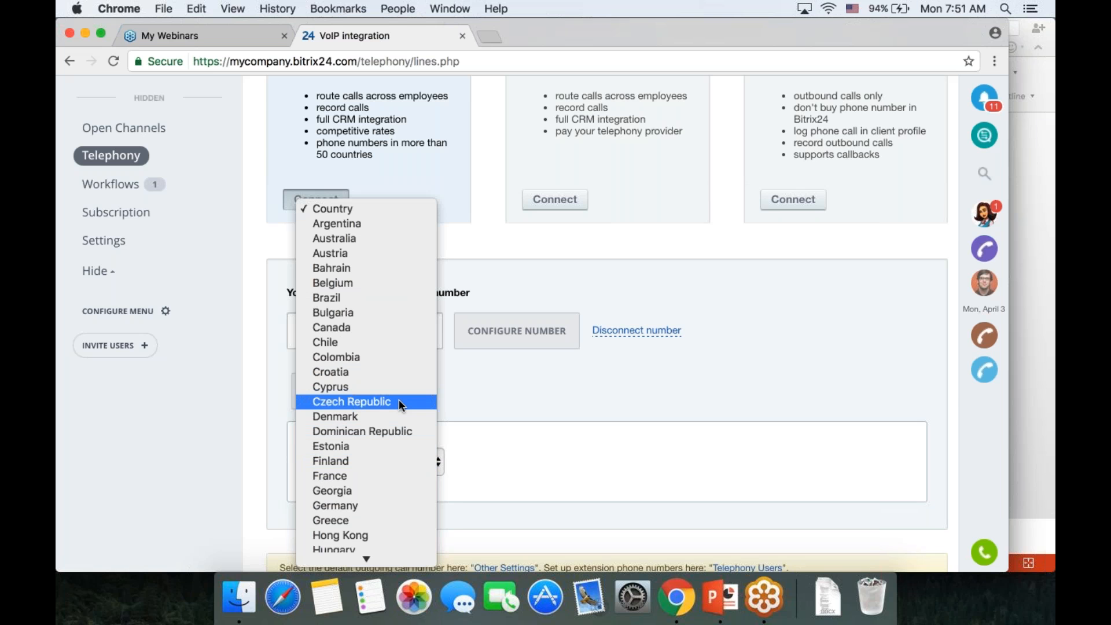
pyautogui.scroll(-10, 398, 399)
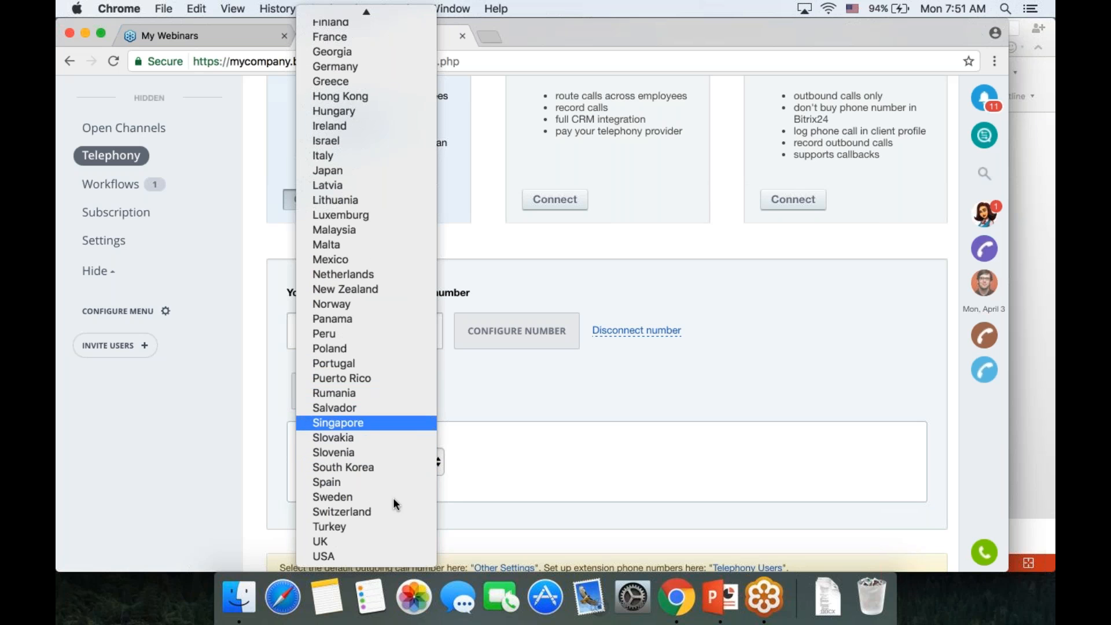
pyautogui.click(386, 557)
pyautogui.click(550, 470)
pyautogui.click(537, 502)
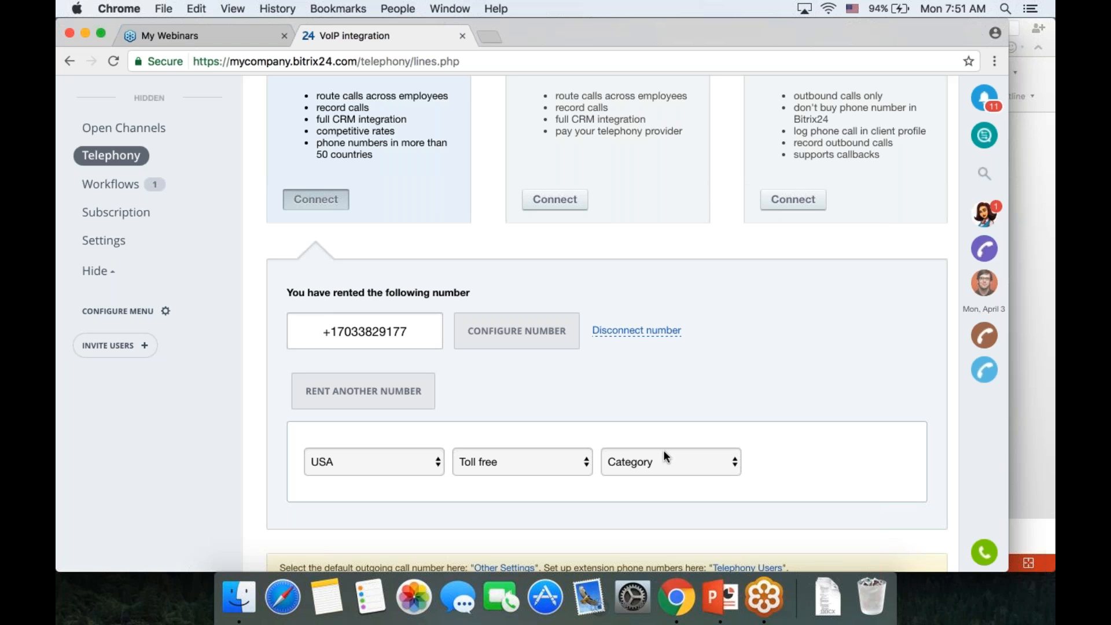
pyautogui.click(667, 458)
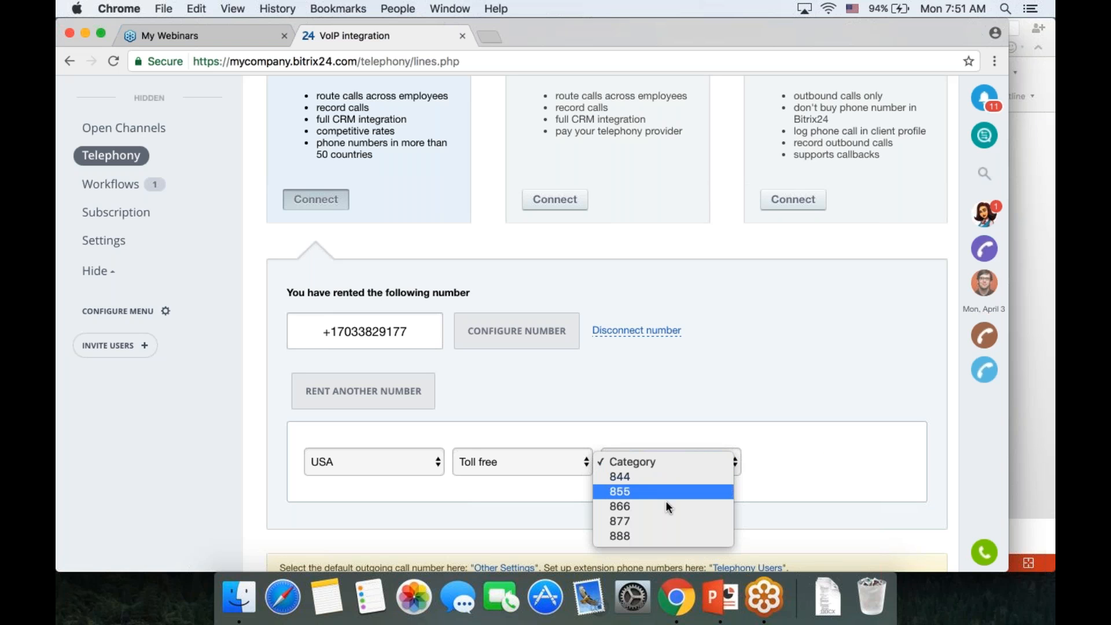
pyautogui.click(665, 536)
pyautogui.scroll(-5, 830, 468)
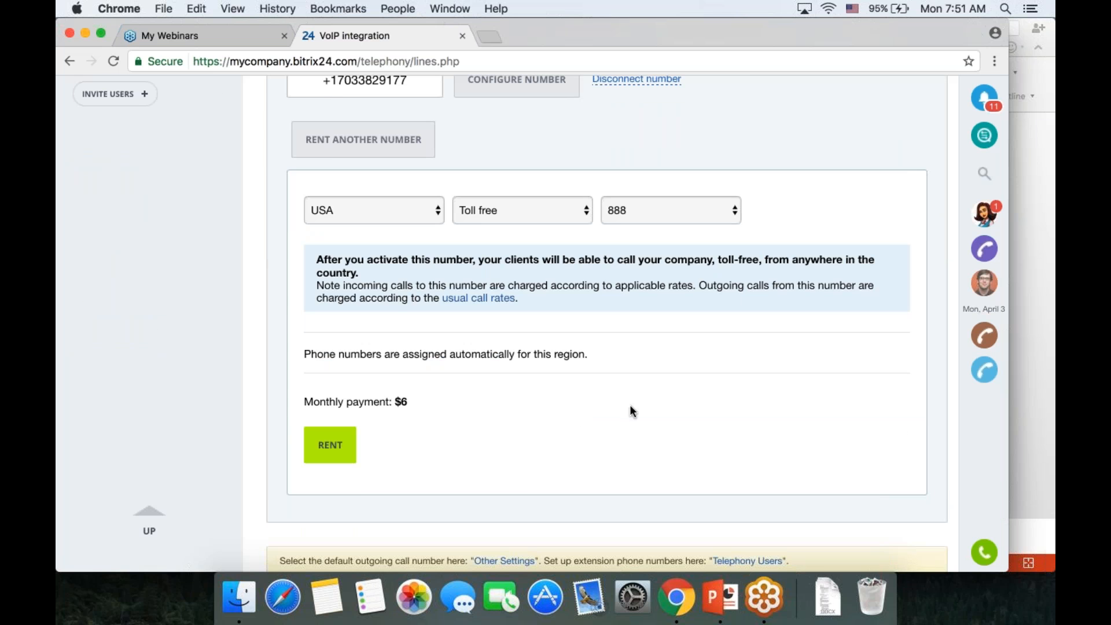
# Change the rental selection to a local number in the UK for the LONDON (208) region.
pyautogui.scroll(3, 629, 410)
pyautogui.click(423, 368)
pyautogui.click(422, 354)
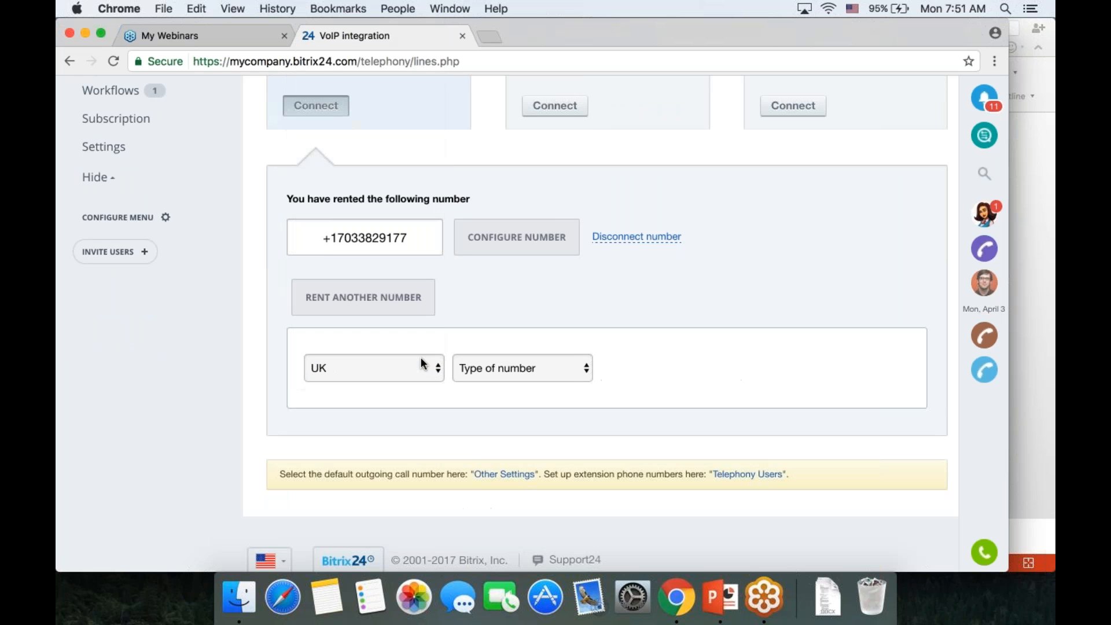
pyautogui.click(499, 365)
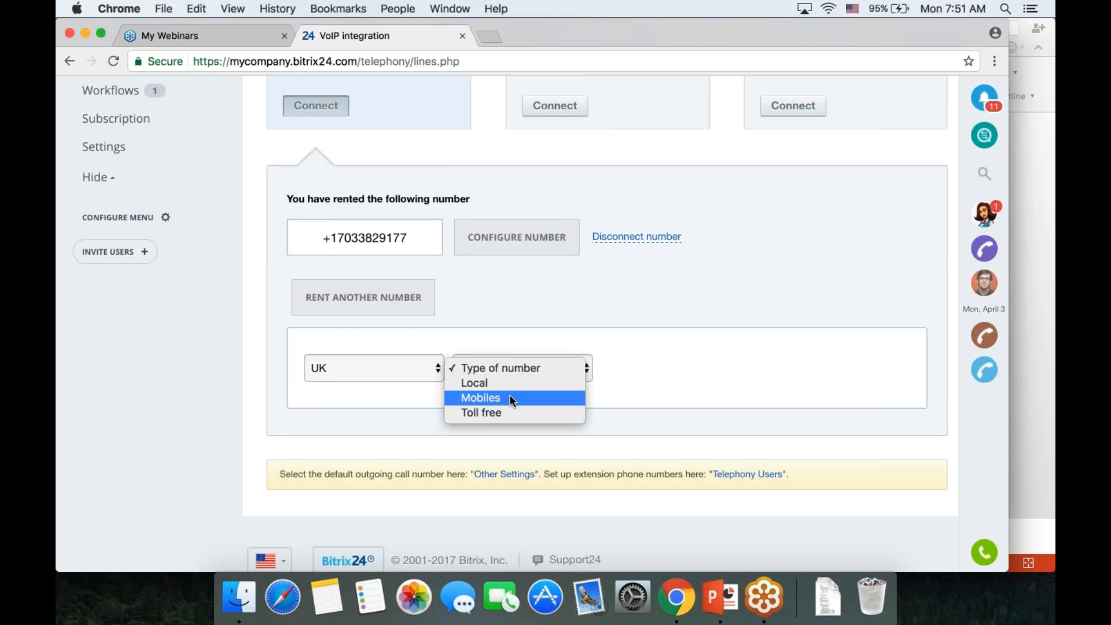
pyautogui.click(505, 384)
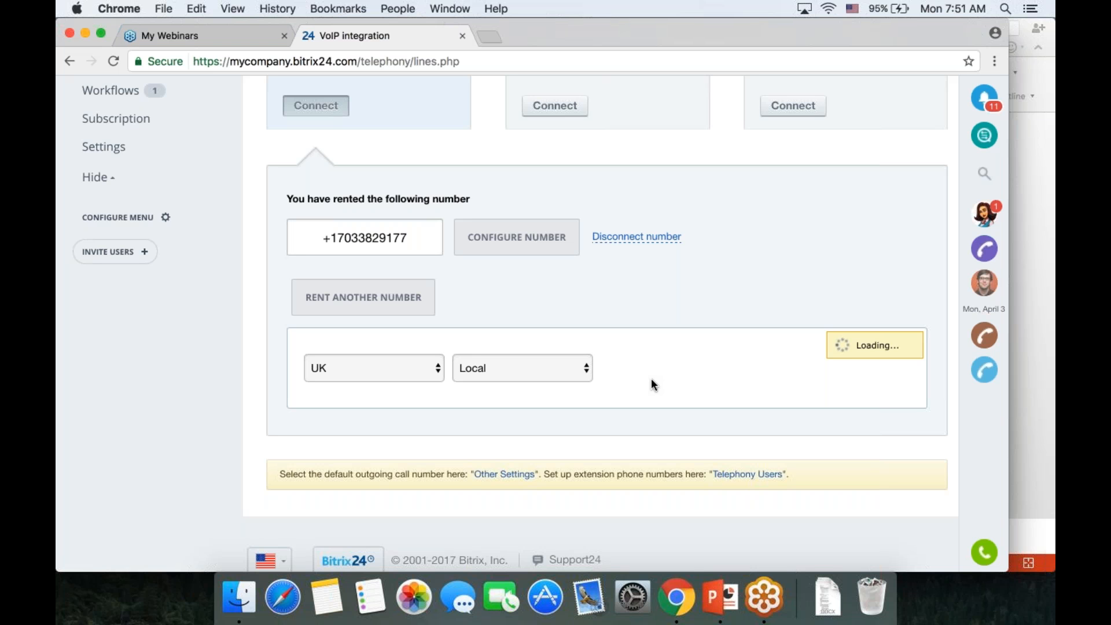
pyautogui.click(676, 370)
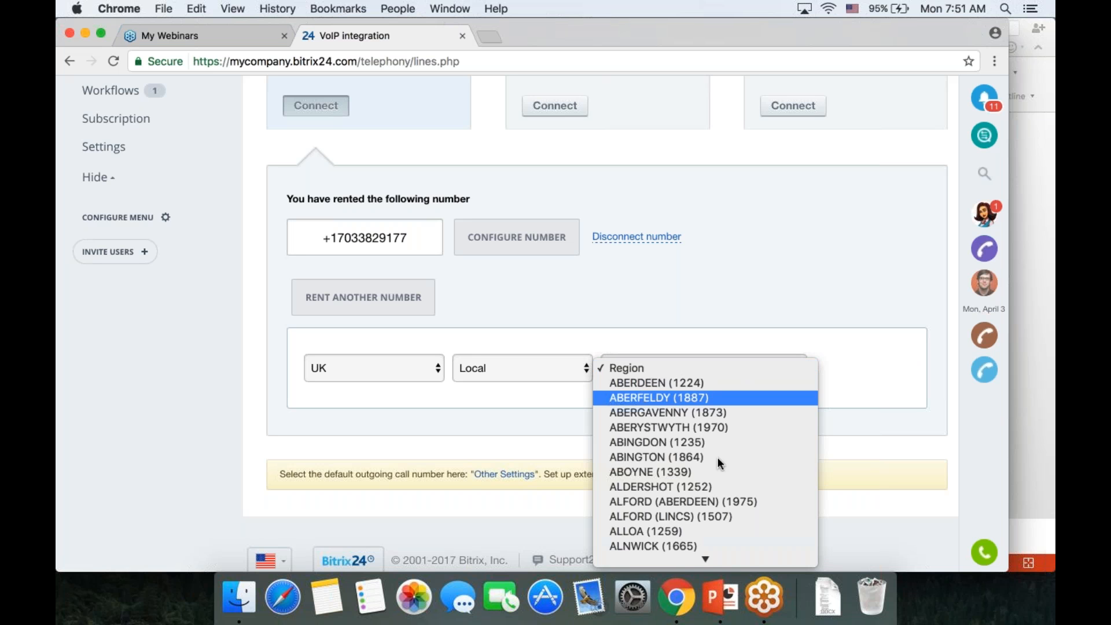
pyautogui.scroll(-15, 718, 457)
pyautogui.scroll(-20, 717, 458)
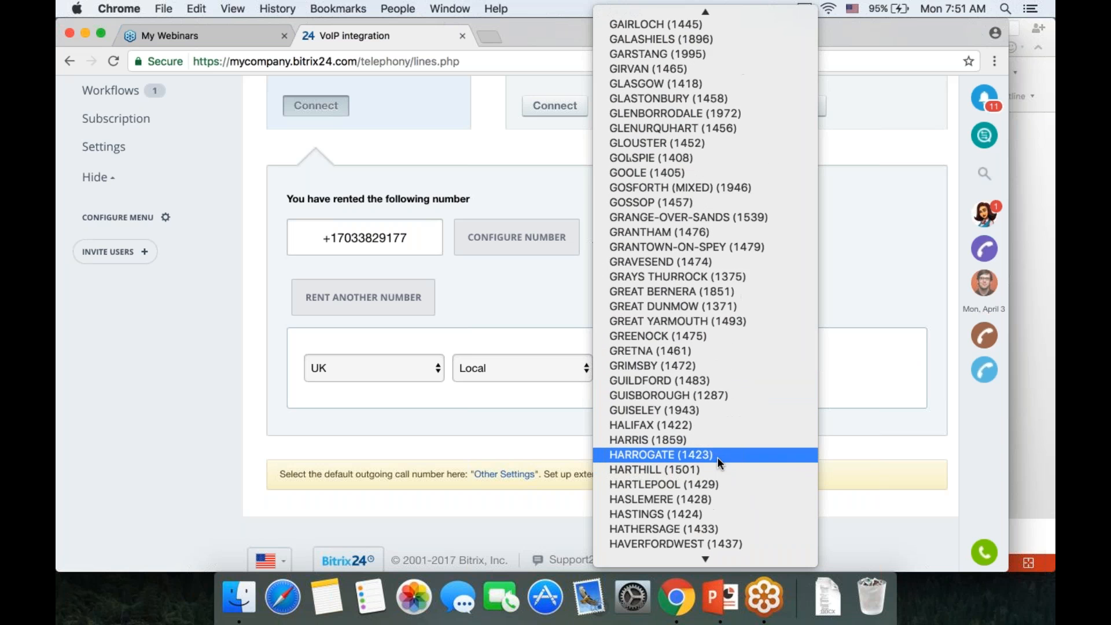
pyautogui.scroll(-20, 718, 457)
pyautogui.scroll(-15, 718, 457)
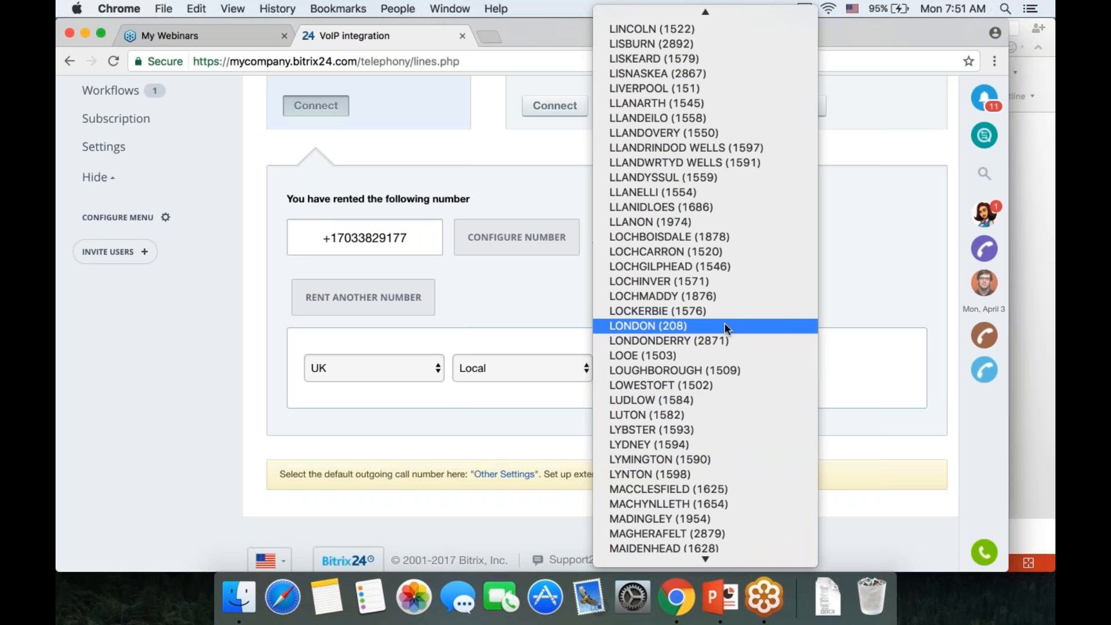
pyautogui.click(702, 326)
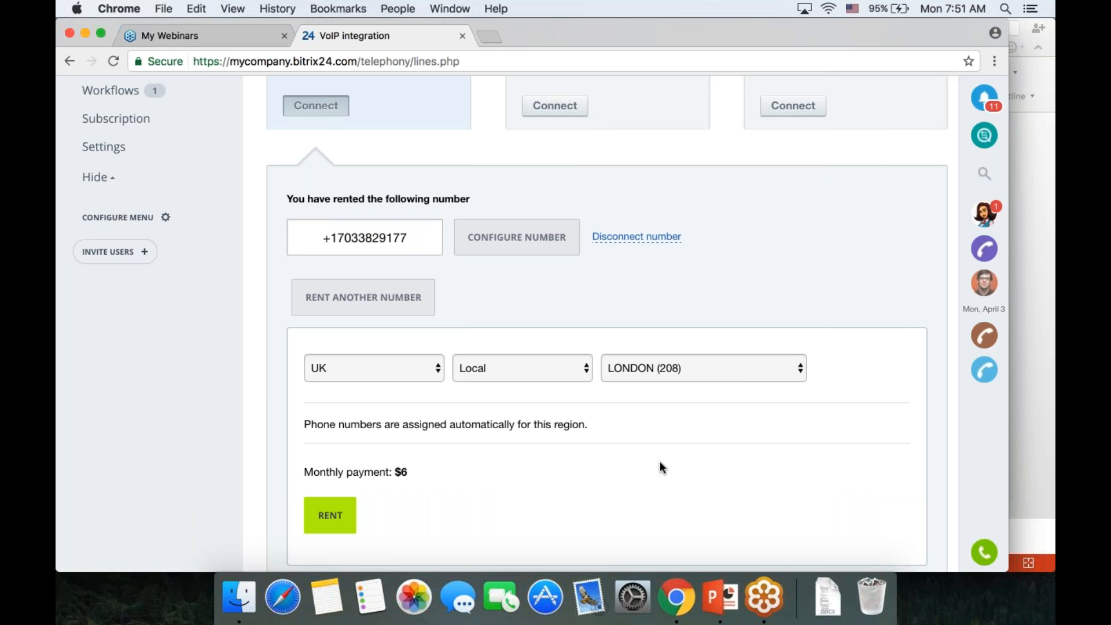
# Change the rental selection to a local number in Germany.
pyautogui.click(426, 371)
pyautogui.scroll(6, 401, 196)
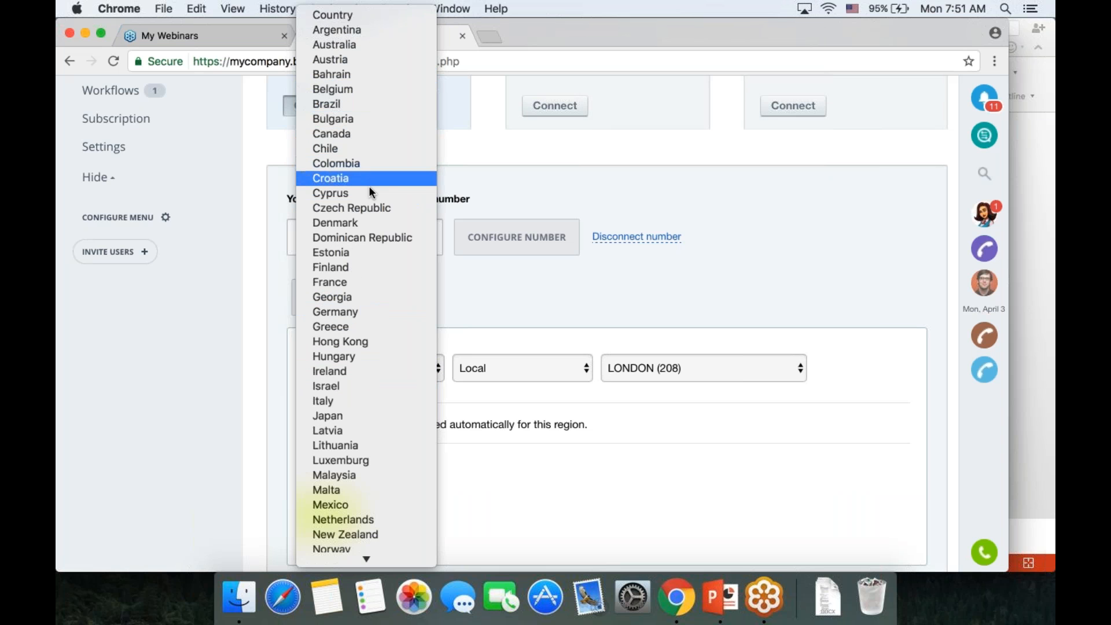
pyautogui.click(366, 312)
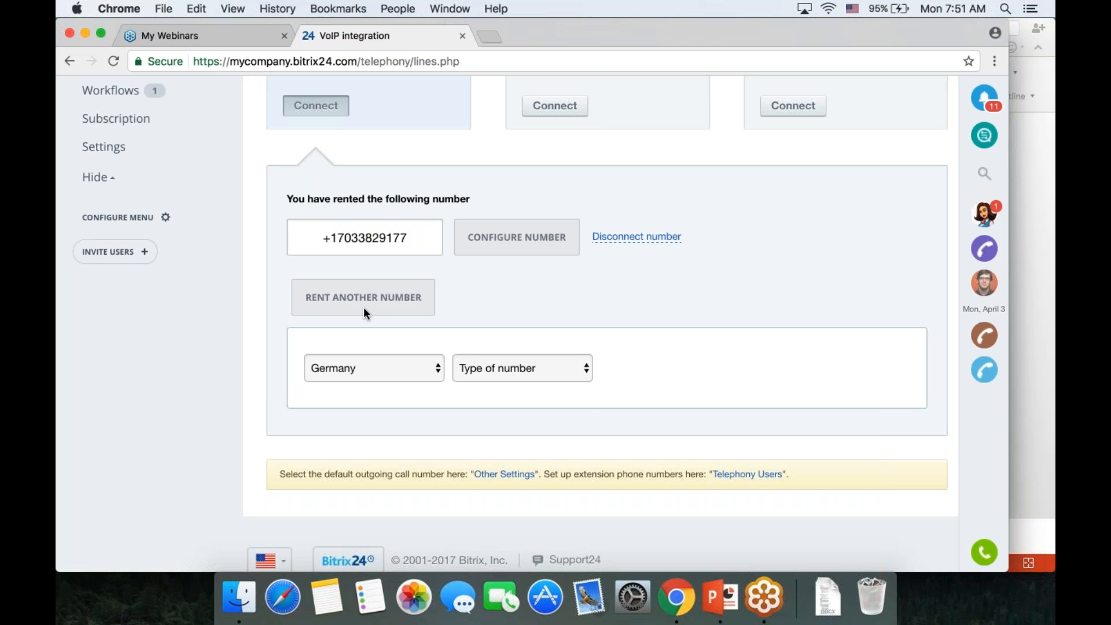
pyautogui.click(571, 370)
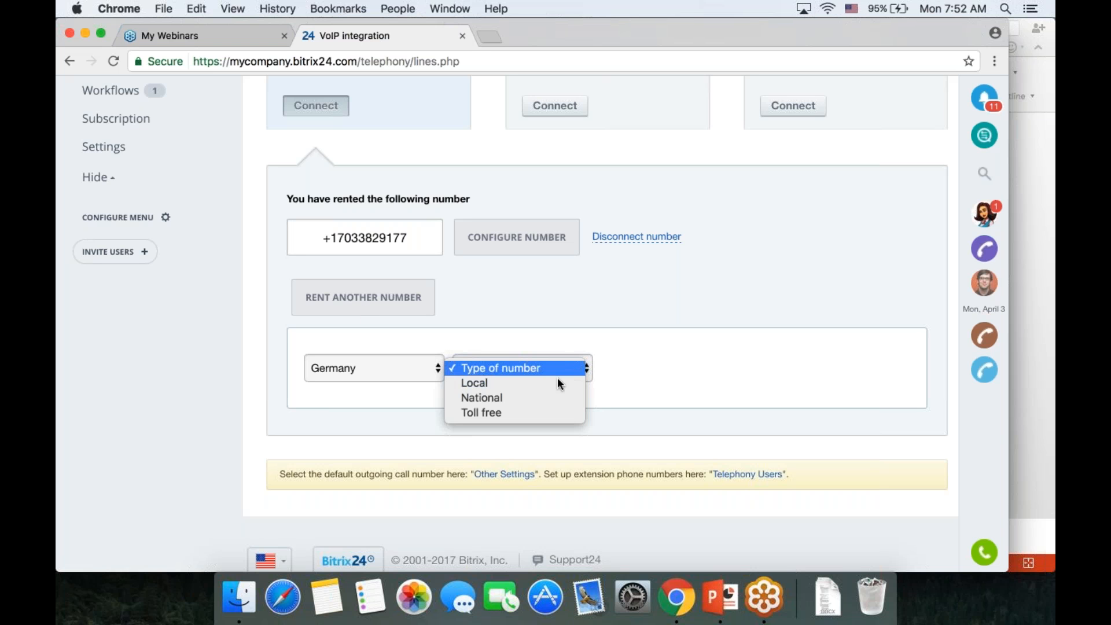
pyautogui.click(553, 384)
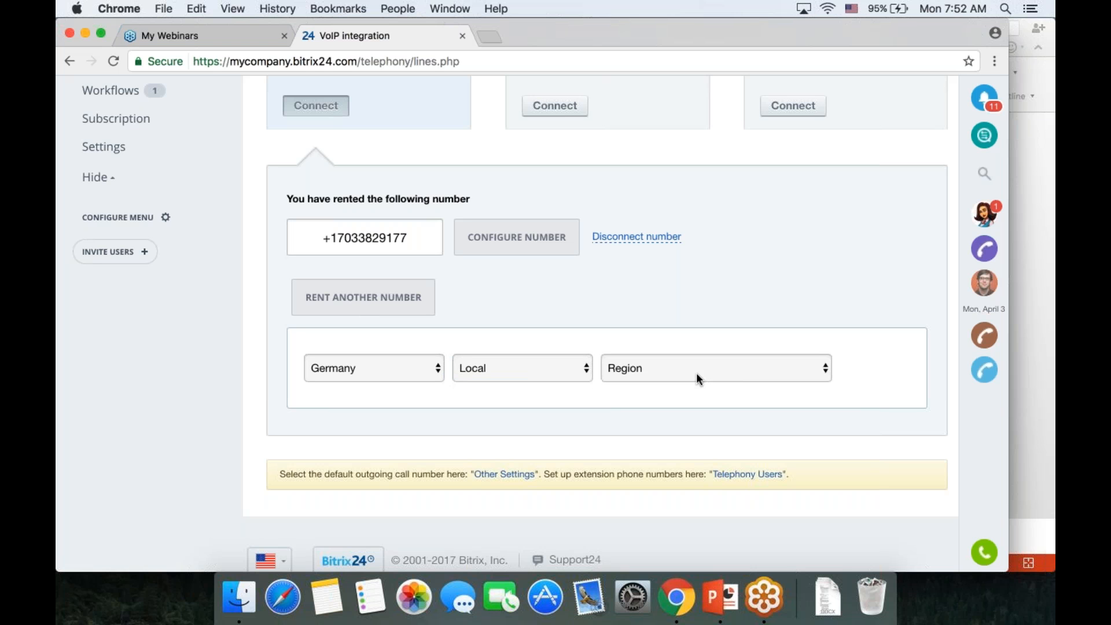
# Choose the BERLIN (30) region for the German number and check its documentation requirement, connection cost and monthly payment.
pyautogui.click(696, 373)
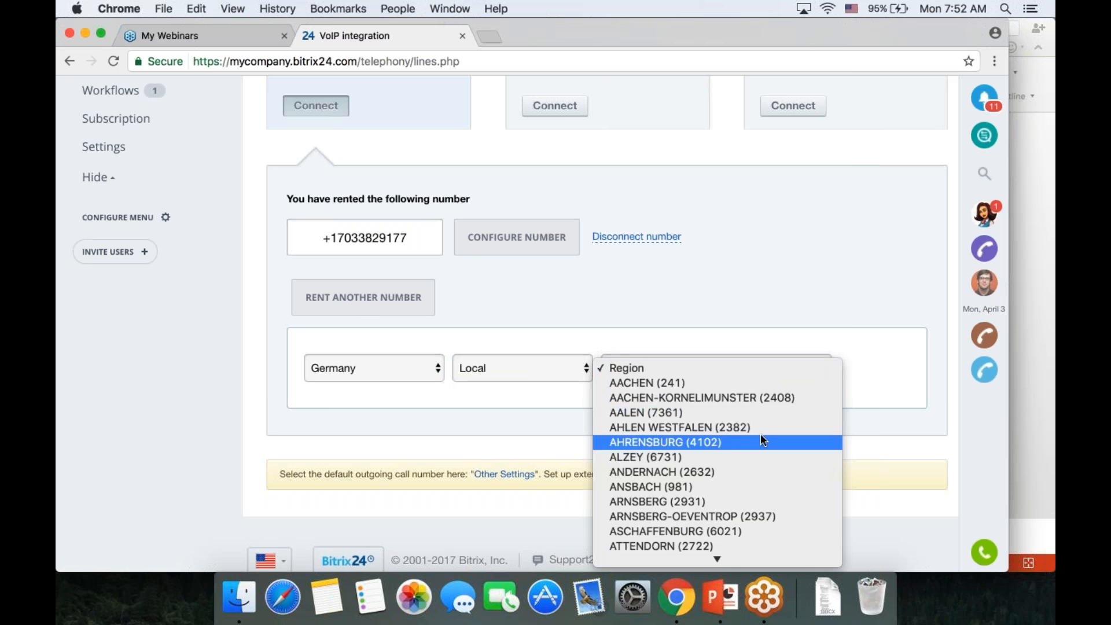
pyautogui.scroll(-15, 761, 433)
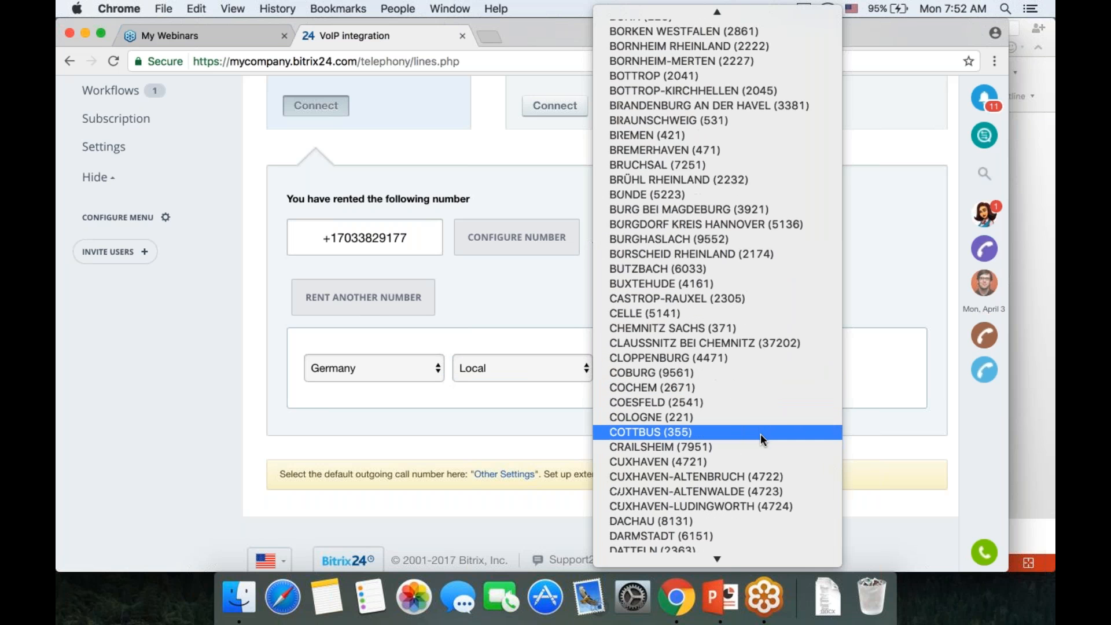
pyautogui.scroll(-10, 760, 433)
pyautogui.scroll(-8, 761, 433)
pyautogui.scroll(-3, 760, 440)
pyautogui.scroll(20, 760, 440)
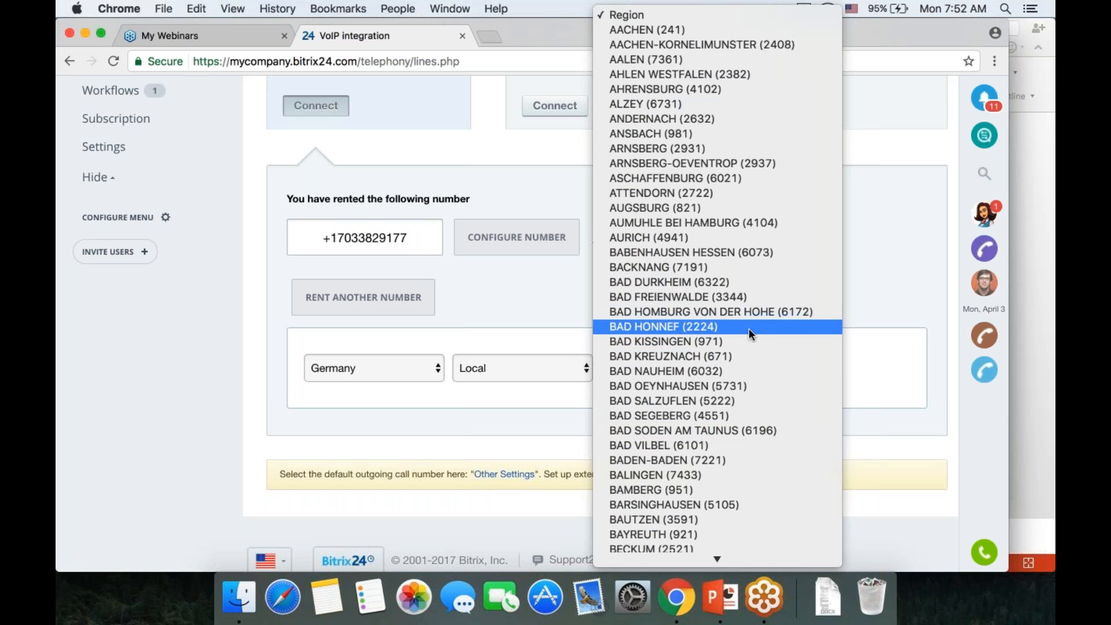
pyautogui.scroll(-3, 757, 387)
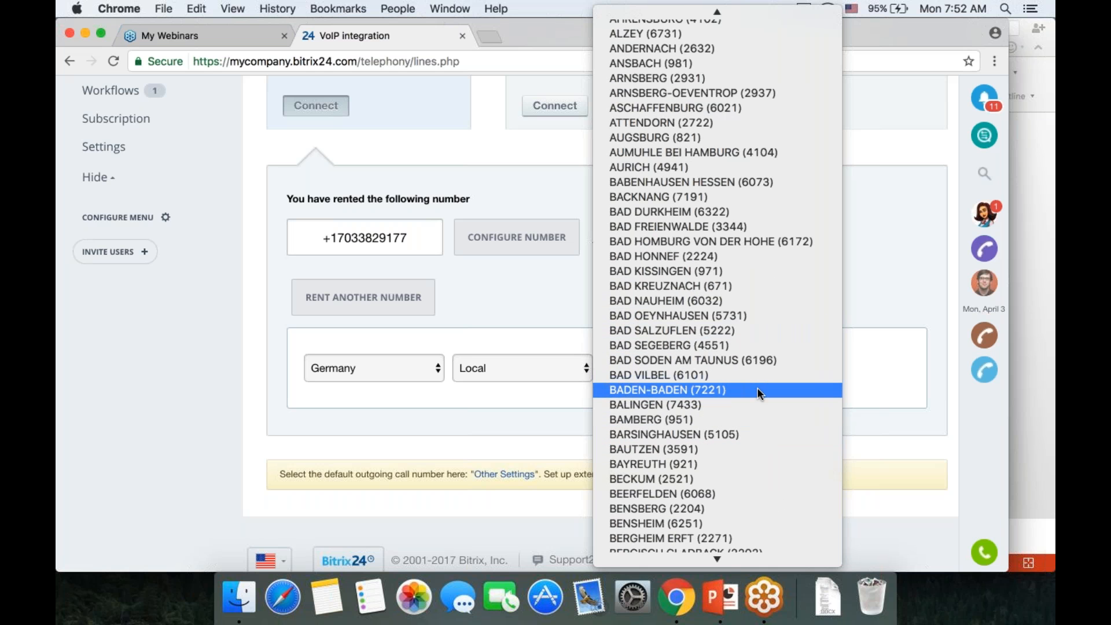
pyautogui.scroll(-4, 757, 387)
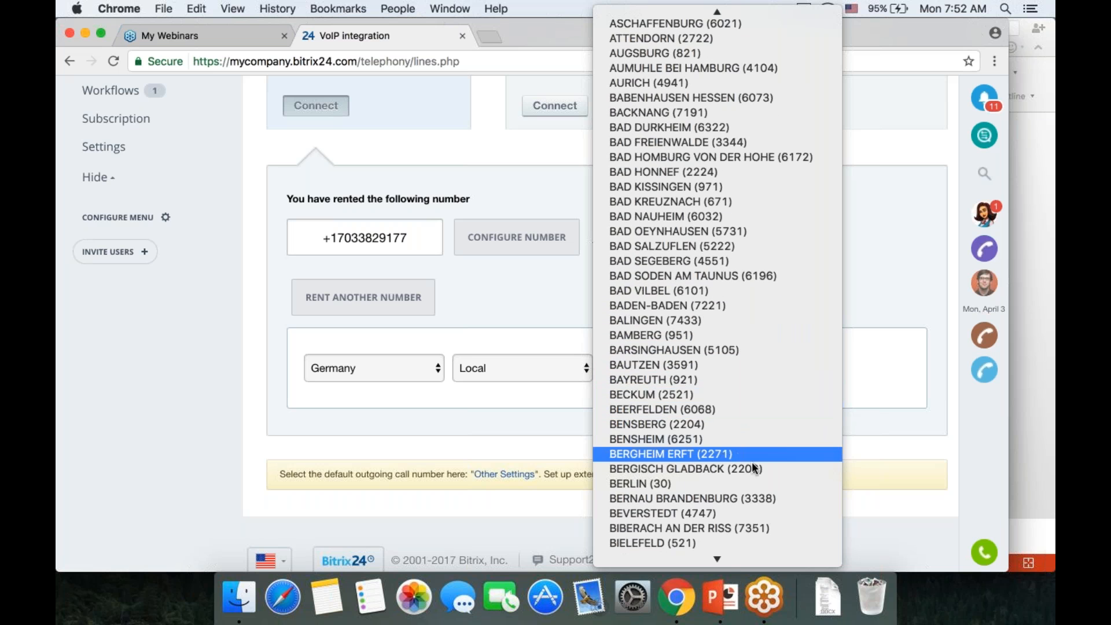
pyautogui.click(748, 480)
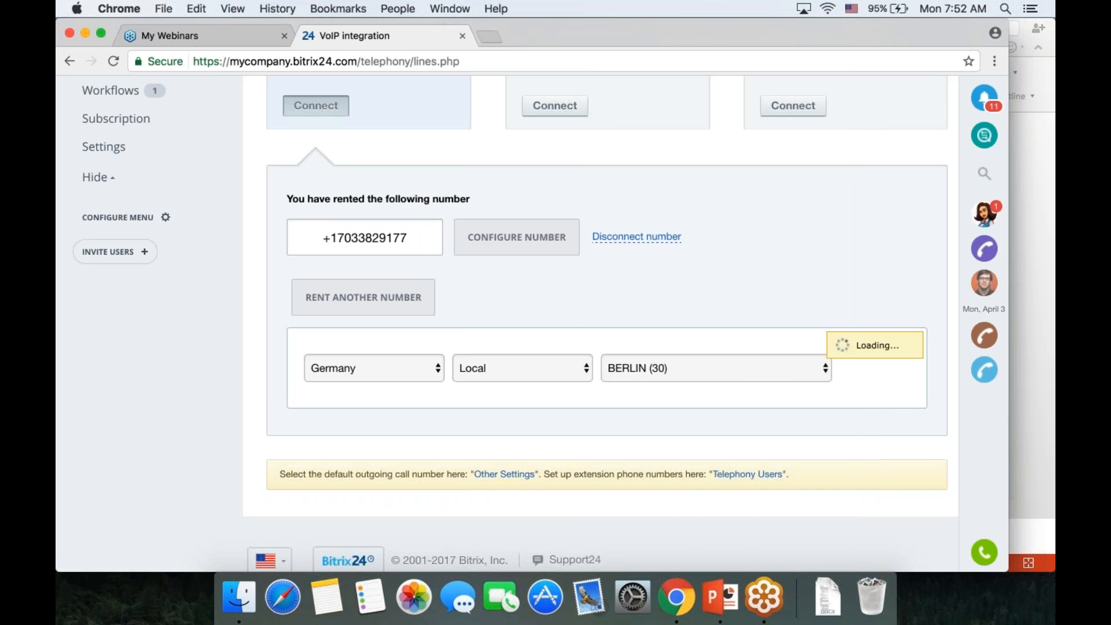
pyautogui.scroll(-3, 751, 451)
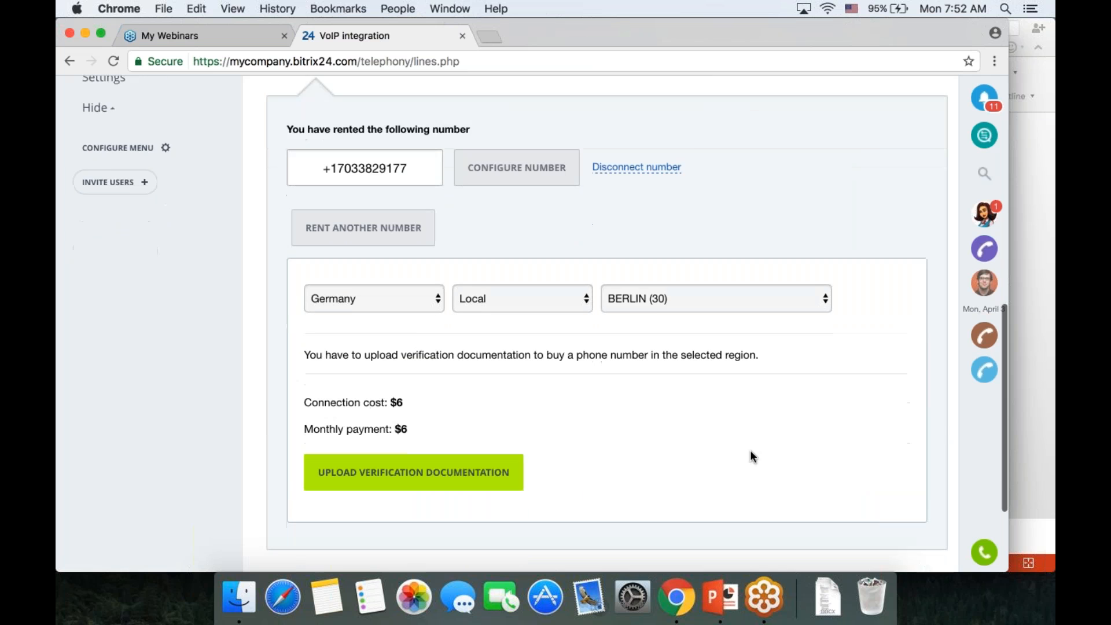
# Open the verification documentation form for the Berlin number and review the required details and document status.
pyautogui.click(465, 466)
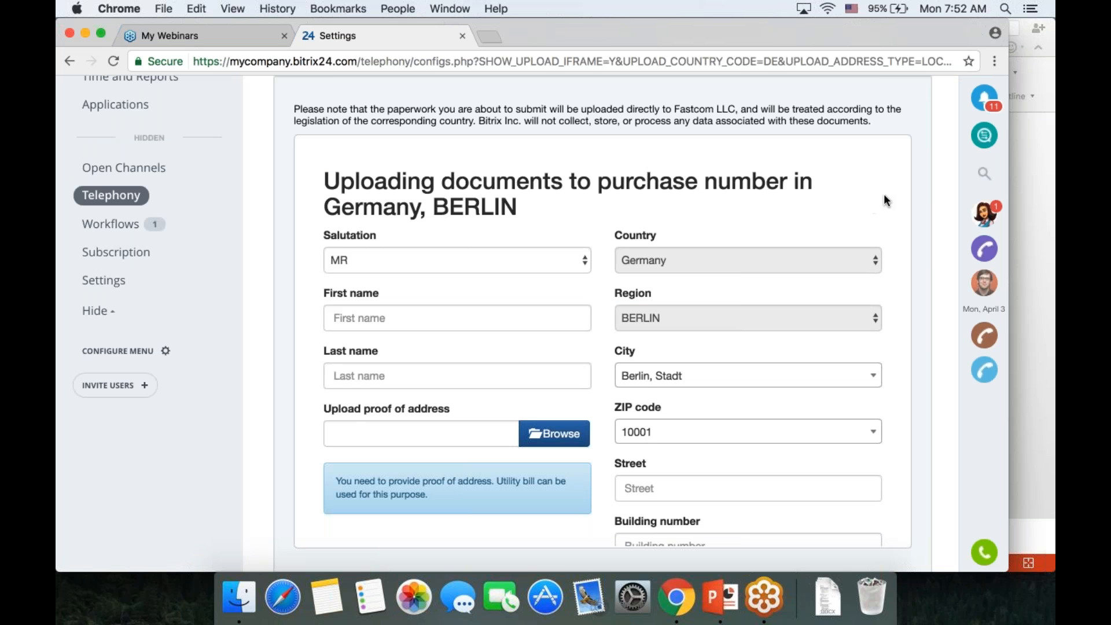
pyautogui.scroll(-5, 919, 207)
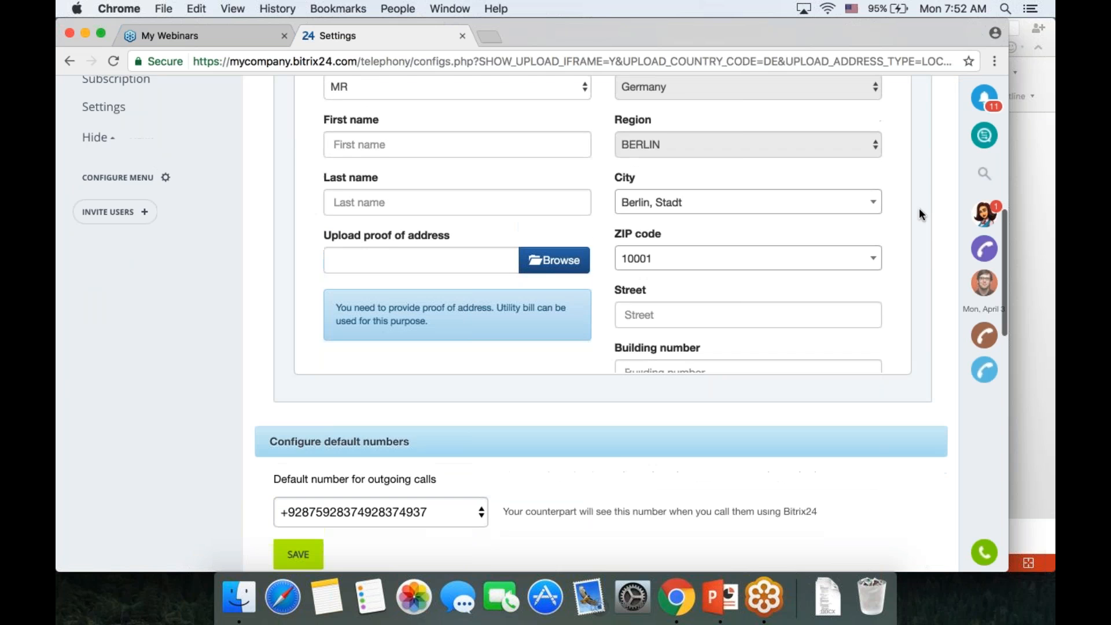
pyautogui.scroll(15, 920, 214)
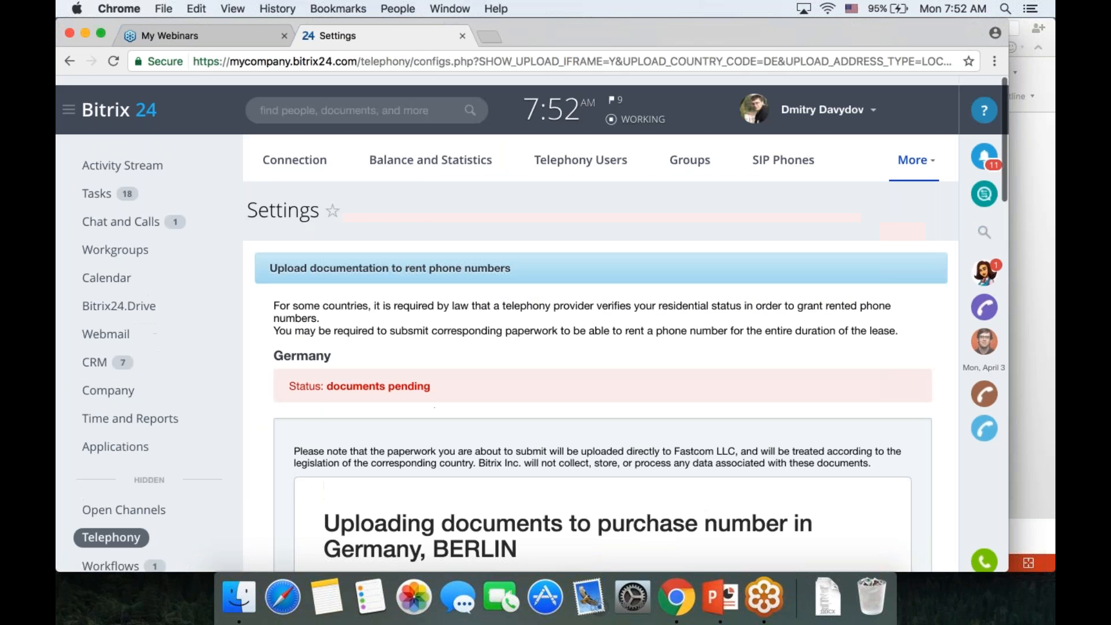
# Return to the telephony connection page and open the rented number's preferences at the inbound call routing section.
pyautogui.click(305, 157)
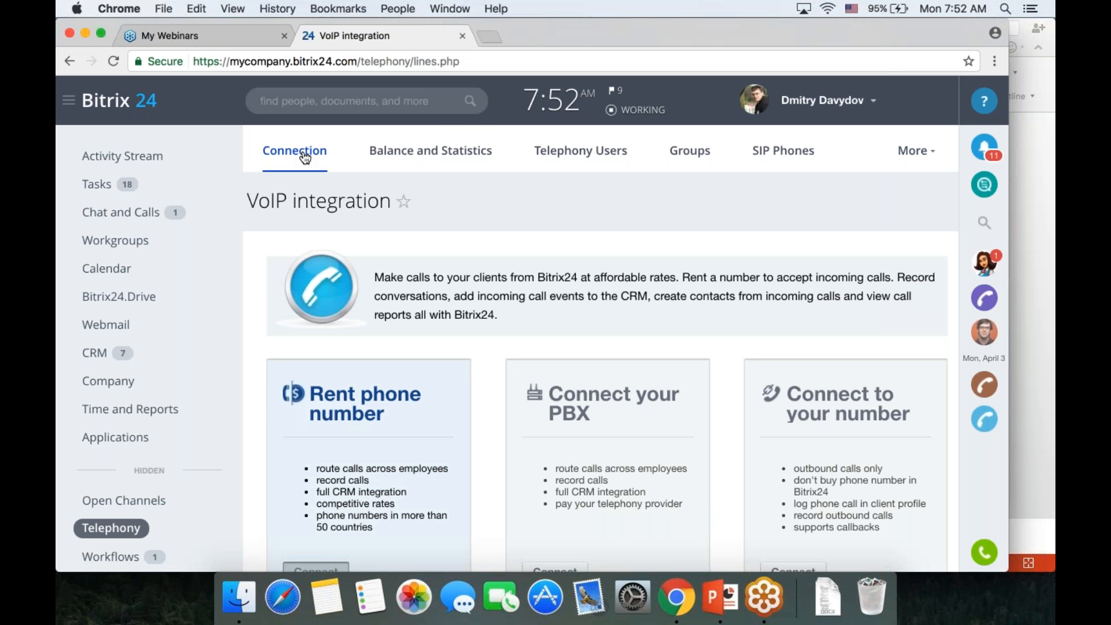
pyautogui.scroll(-2, 305, 157)
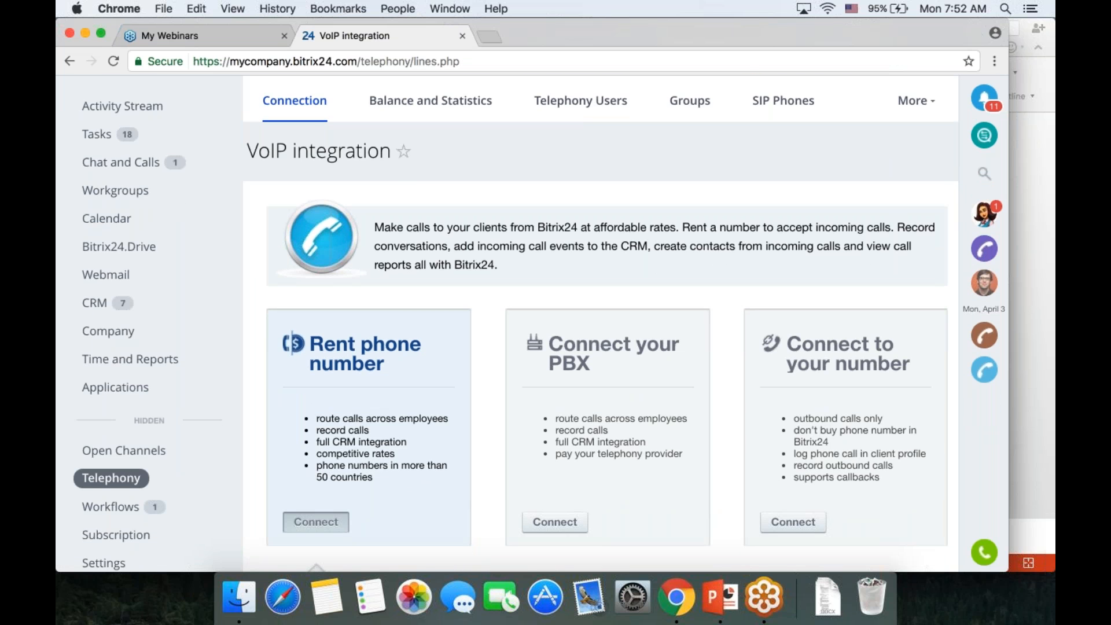
pyautogui.scroll(-5, 515, 407)
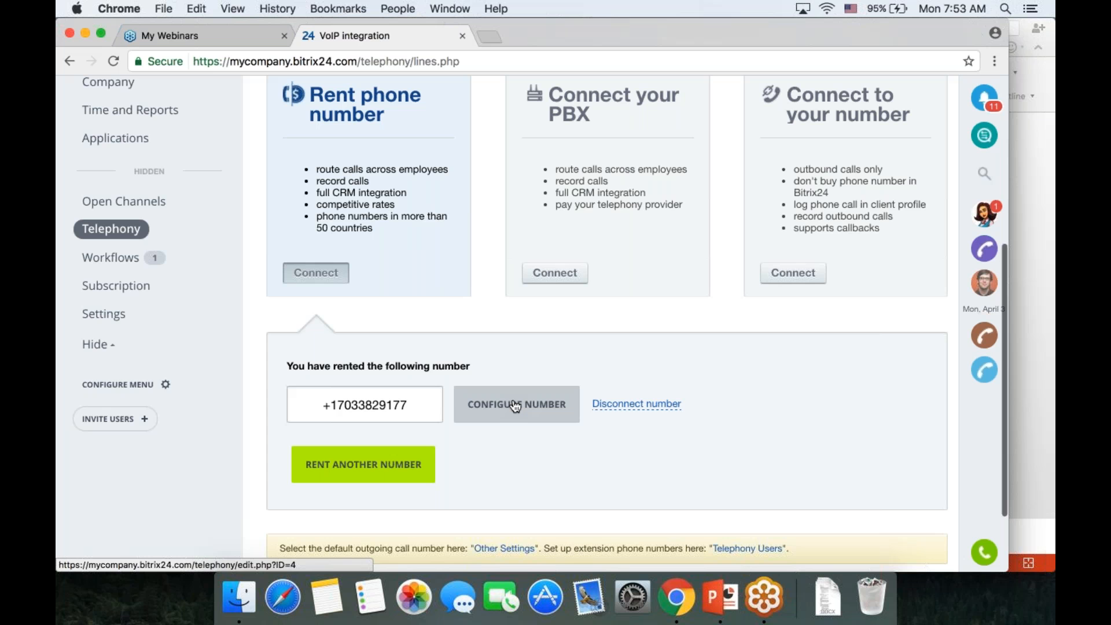
pyautogui.click(515, 406)
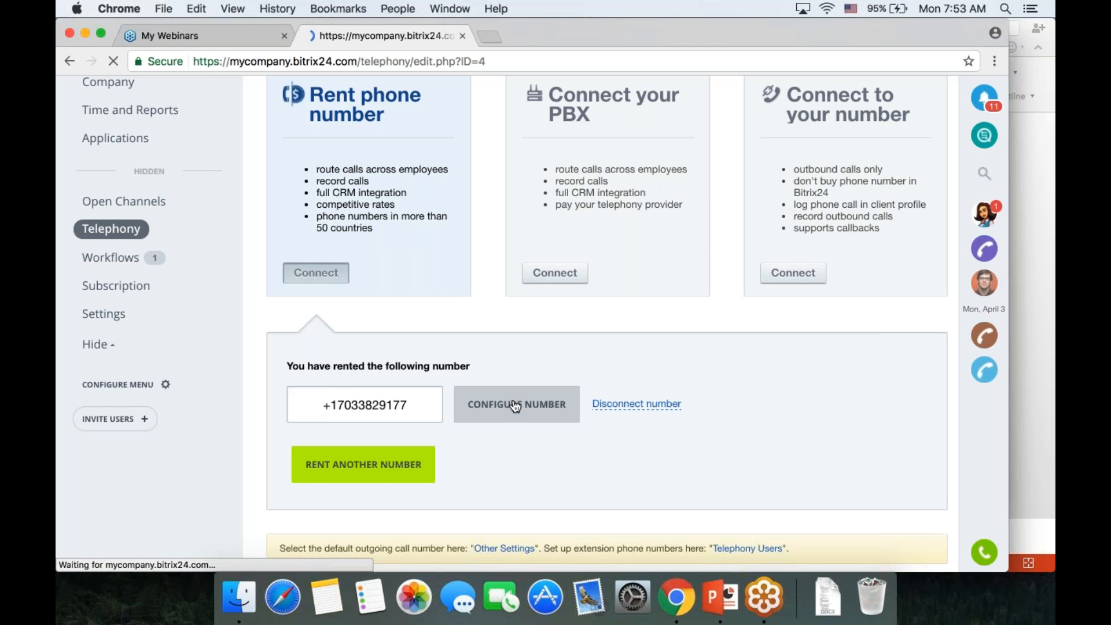
pyautogui.scroll(-1, 805, 423)
pyautogui.scroll(-2, 810, 416)
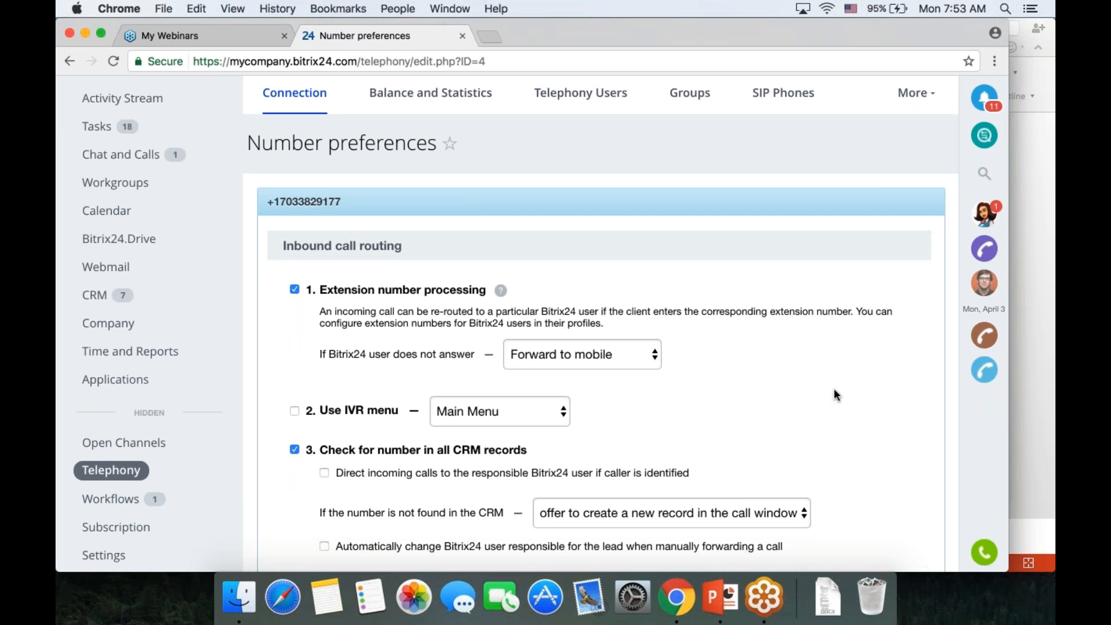
pyautogui.scroll(-3, 835, 391)
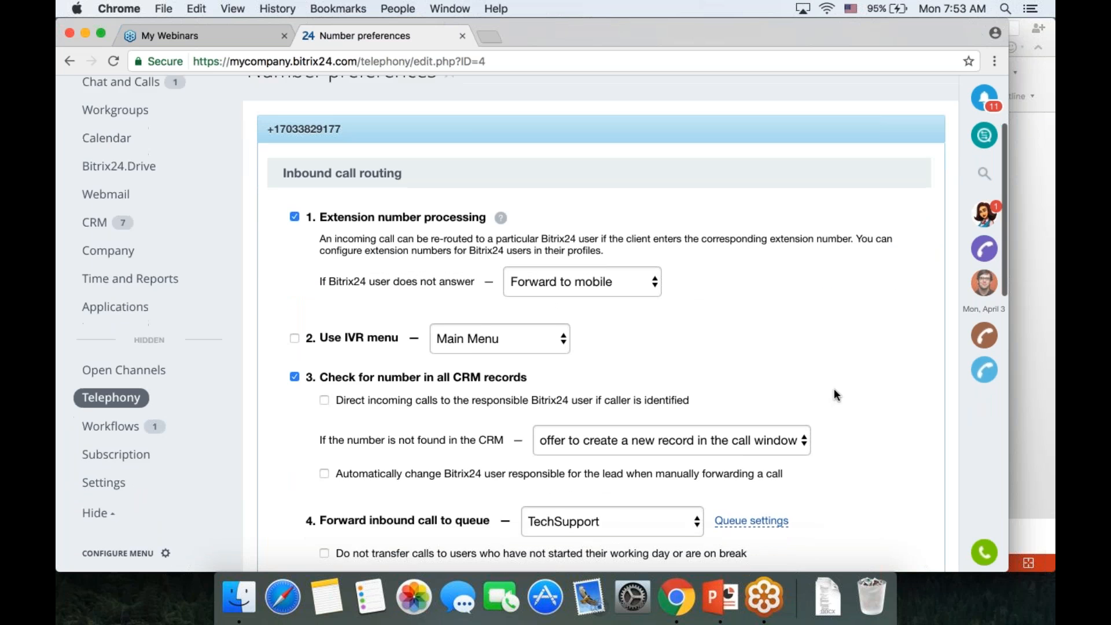
pyautogui.scroll(-1, 857, 369)
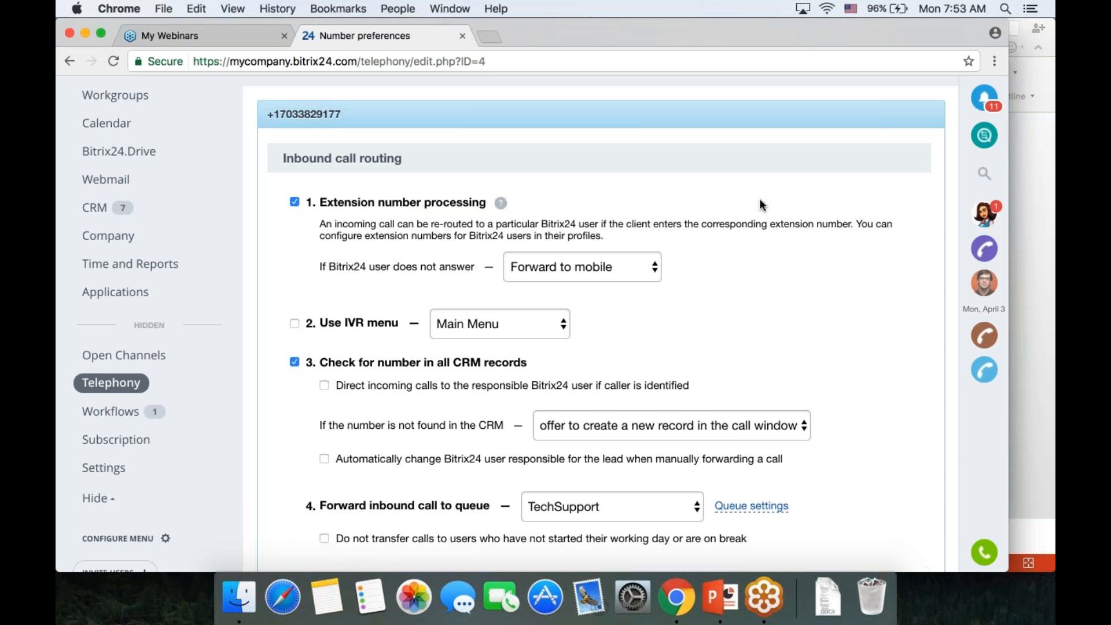
# Check the choices for unanswered extension calls, and toggle the Use IVR menu option on and back off.
pyautogui.click(654, 270)
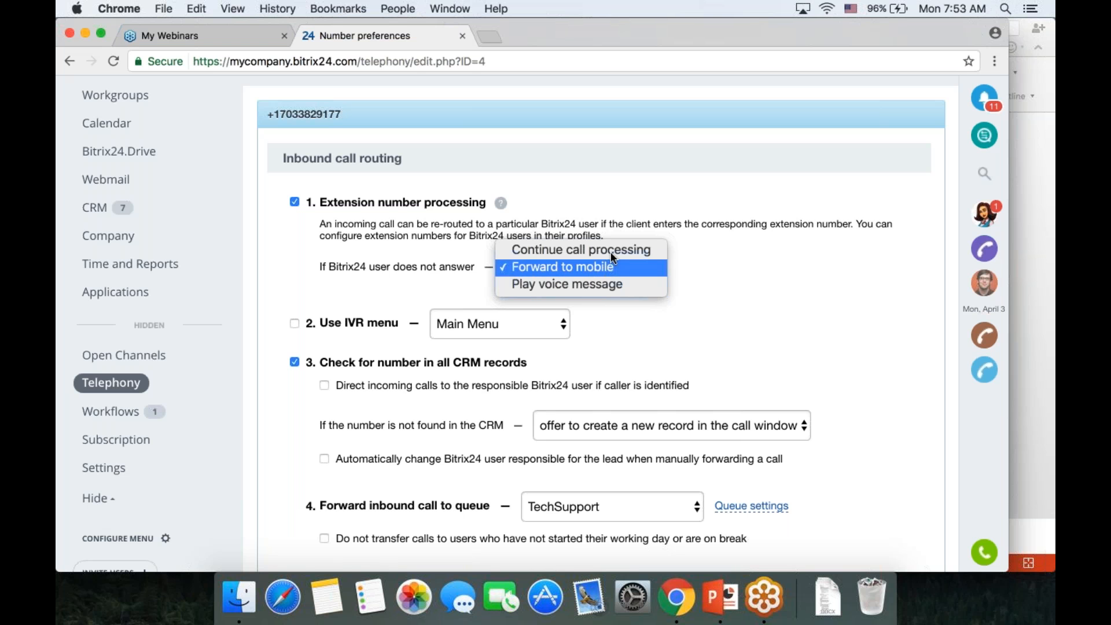
pyautogui.click(804, 331)
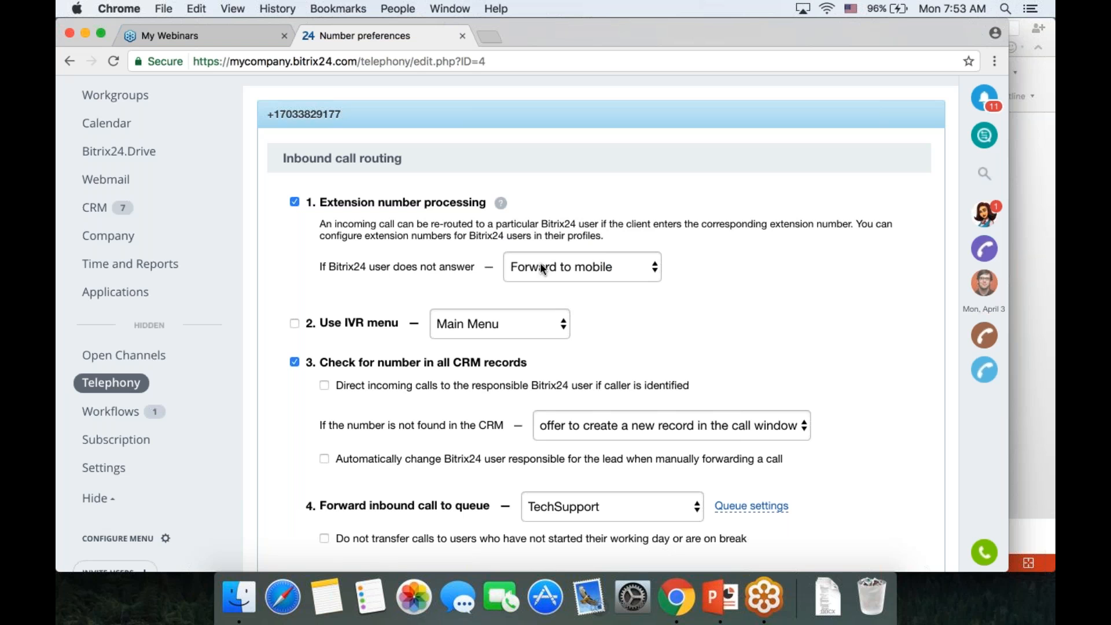
pyautogui.click(295, 324)
pyautogui.click(295, 325)
# Enable directing identified callers to the responsible Bitrix24 user, and check the choices for when that user does not answer.
pyautogui.scroll(-5, 745, 293)
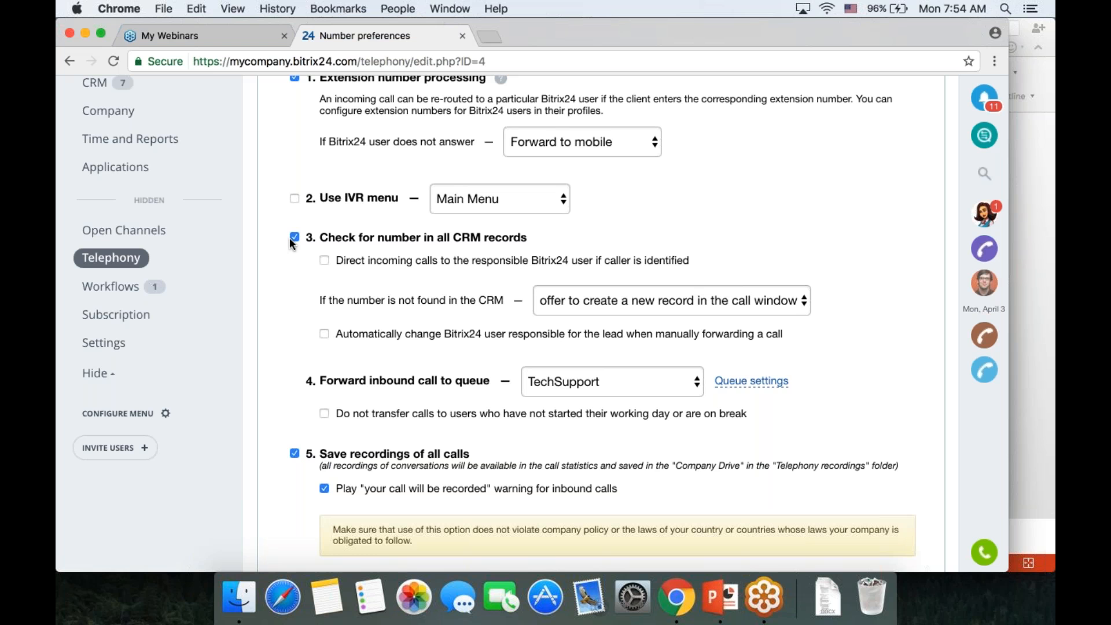
pyautogui.click(458, 259)
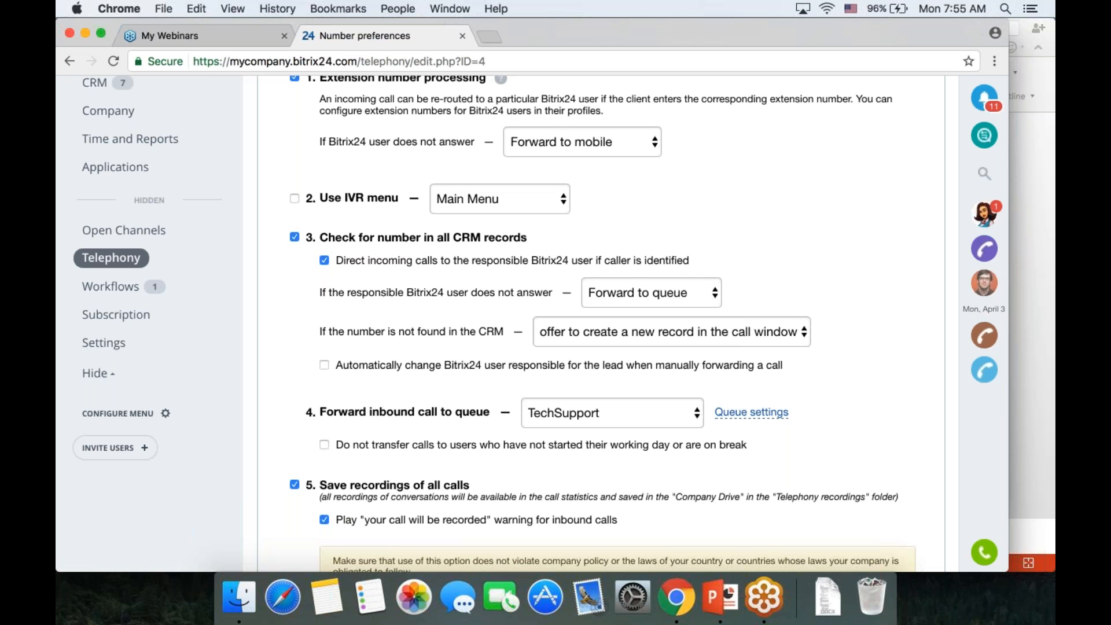
pyautogui.scroll(-4, 831, 232)
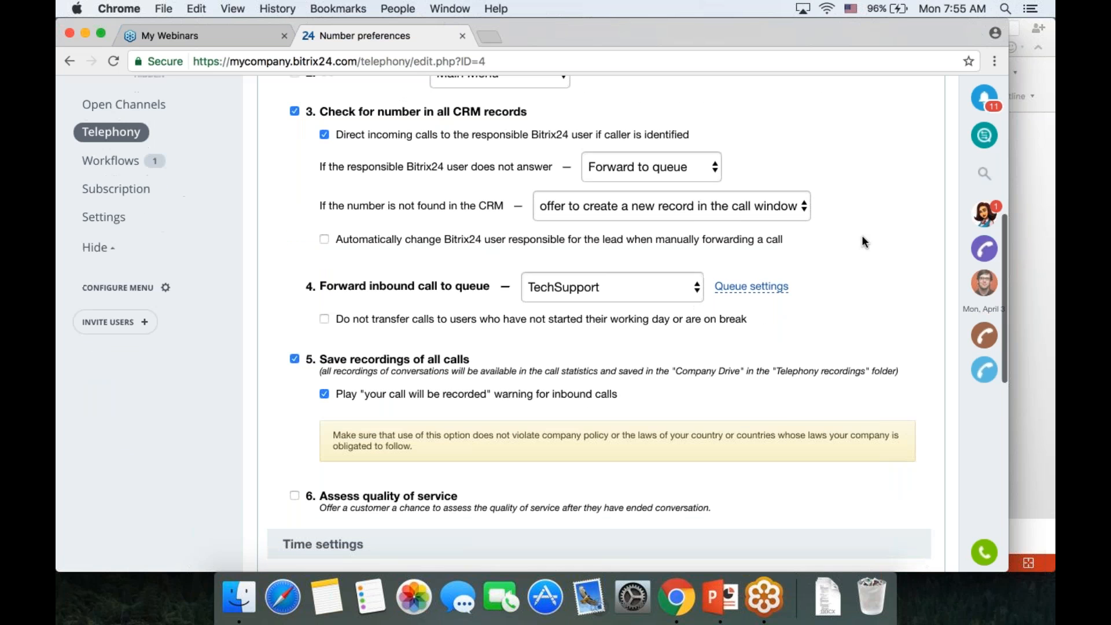
pyautogui.scroll(3, 863, 241)
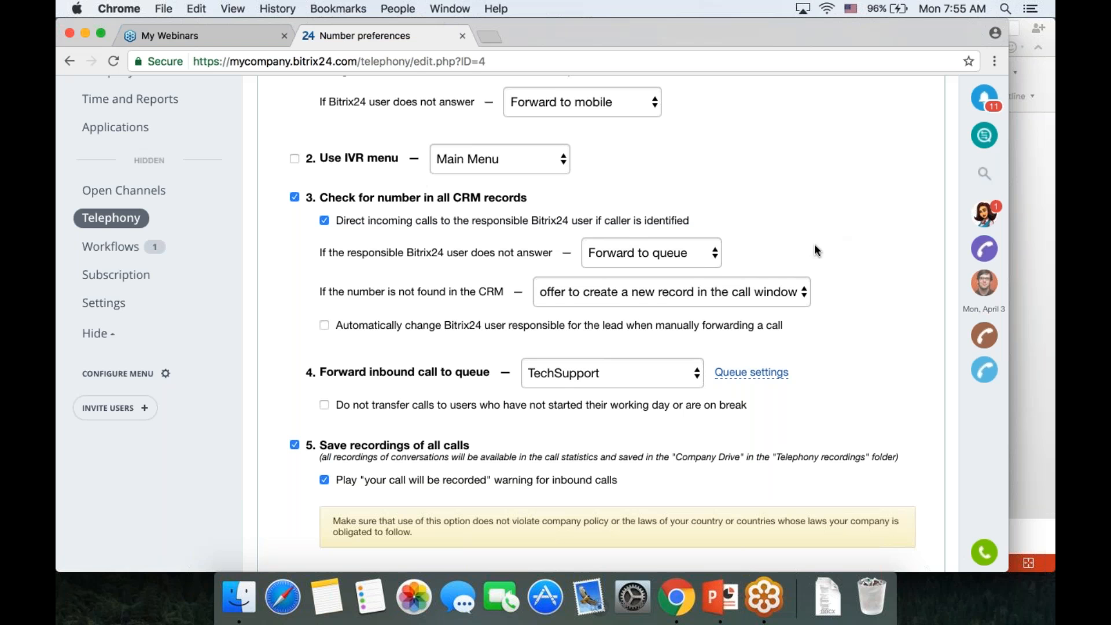
pyautogui.click(706, 255)
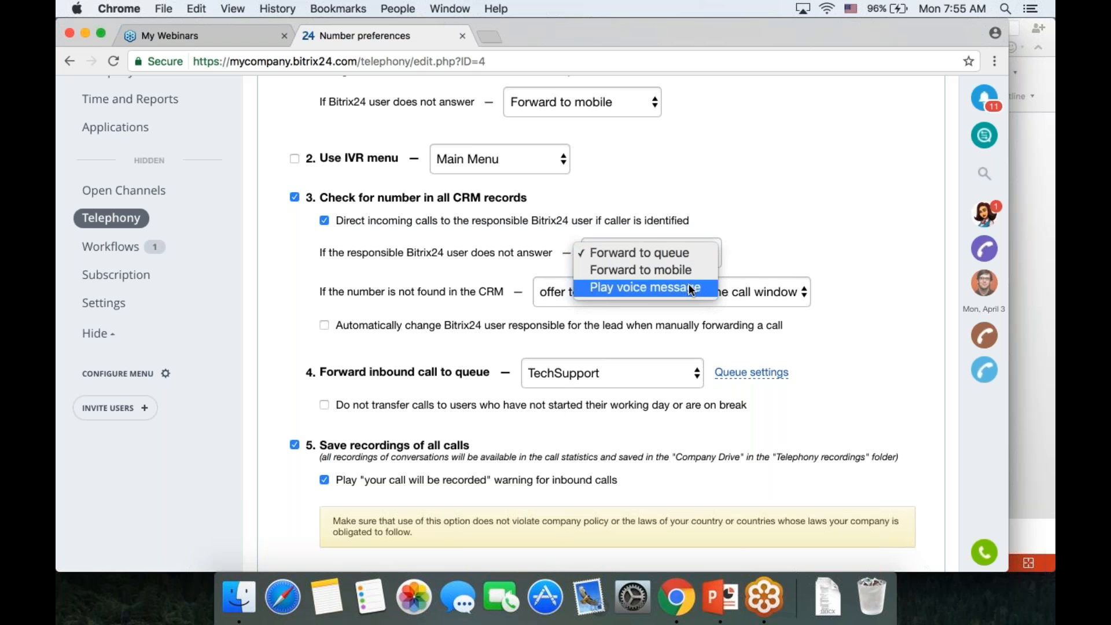
pyautogui.click(794, 246)
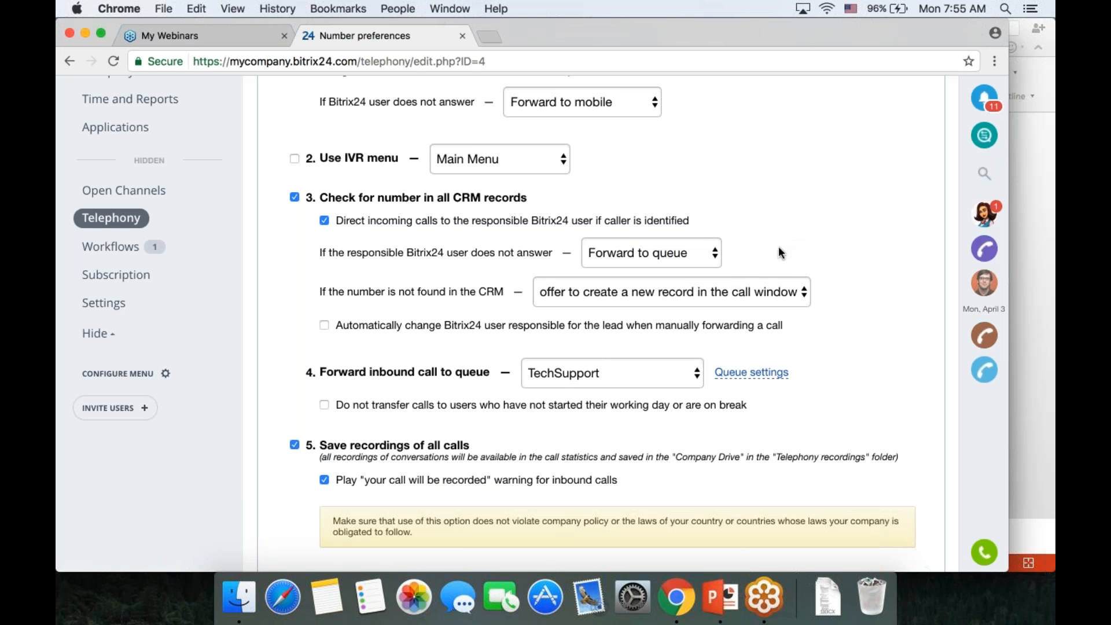
# Check the choices for numbers not found in the CRM, and enable automatically changing the lead's responsible user on manual call forwarding.
pyautogui.click(690, 293)
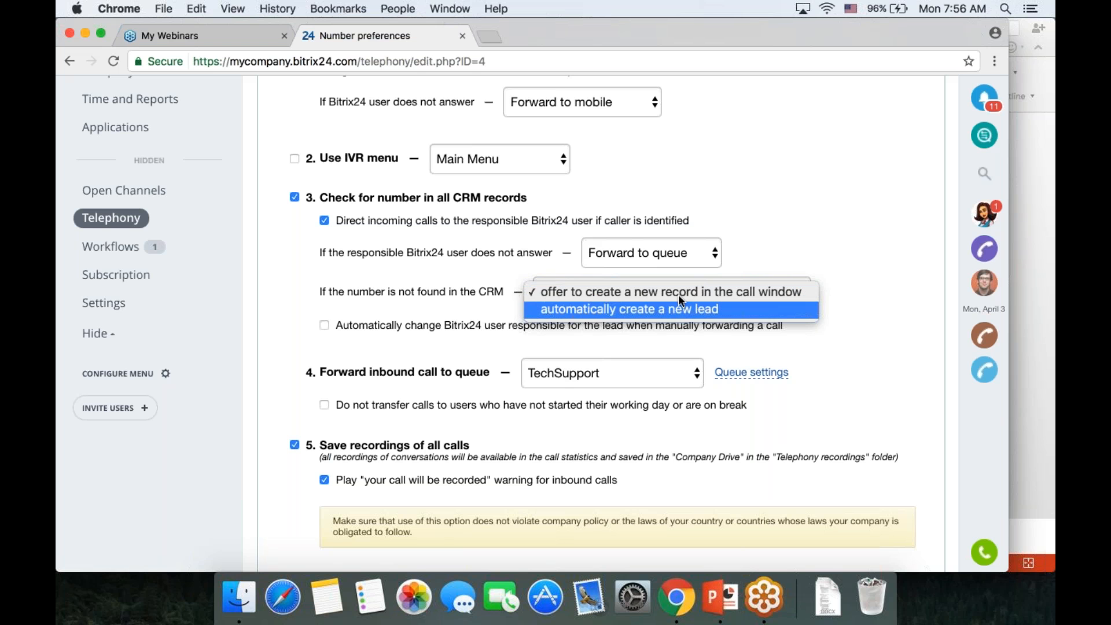
pyautogui.click(419, 306)
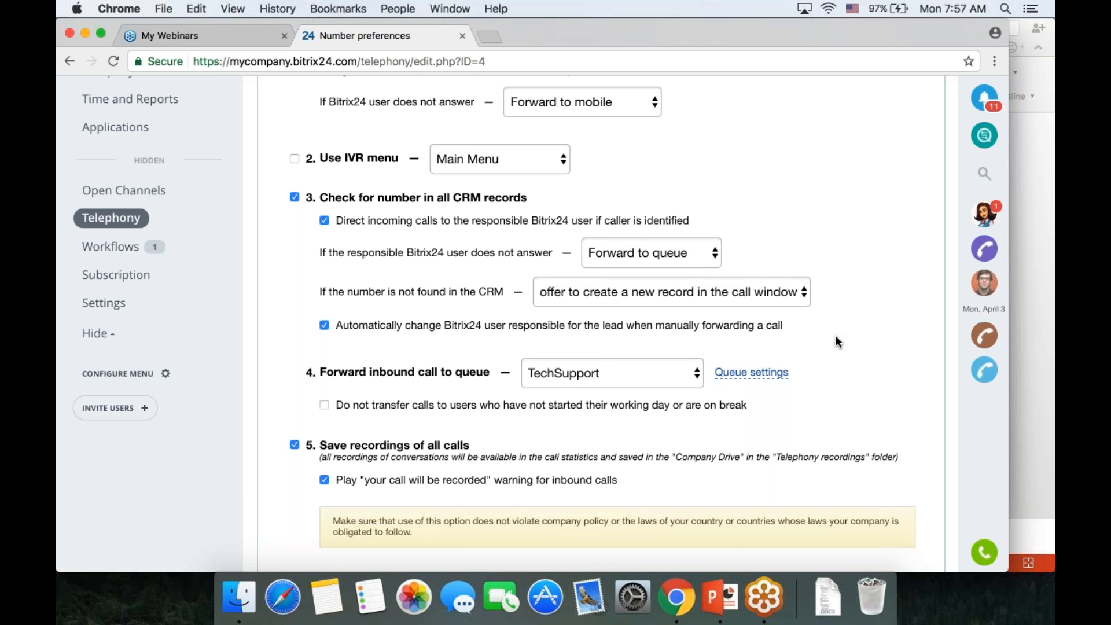
# Expand the queue settings for TechSupport and review its users, call distribution method and number of rings.
pyautogui.scroll(-3, 835, 335)
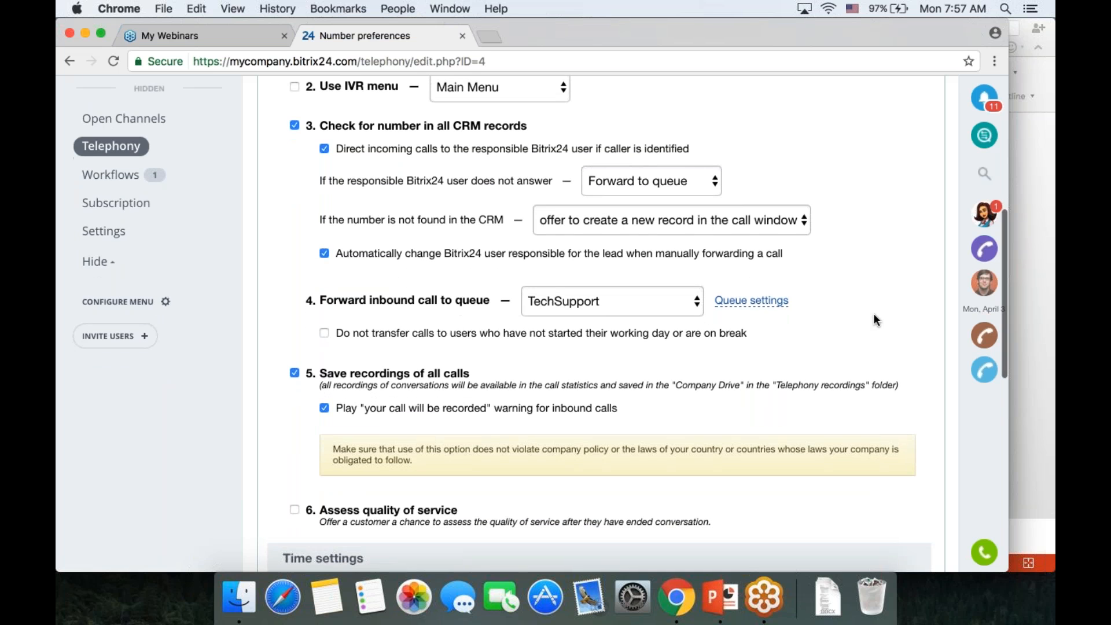
pyautogui.scroll(-1, 889, 288)
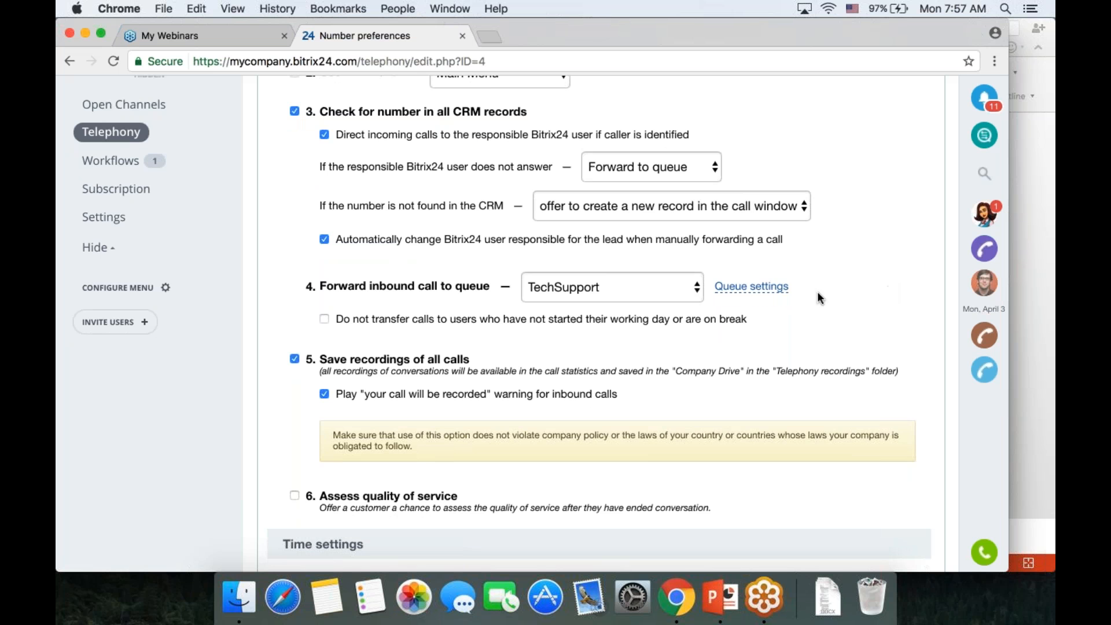
pyautogui.click(772, 296)
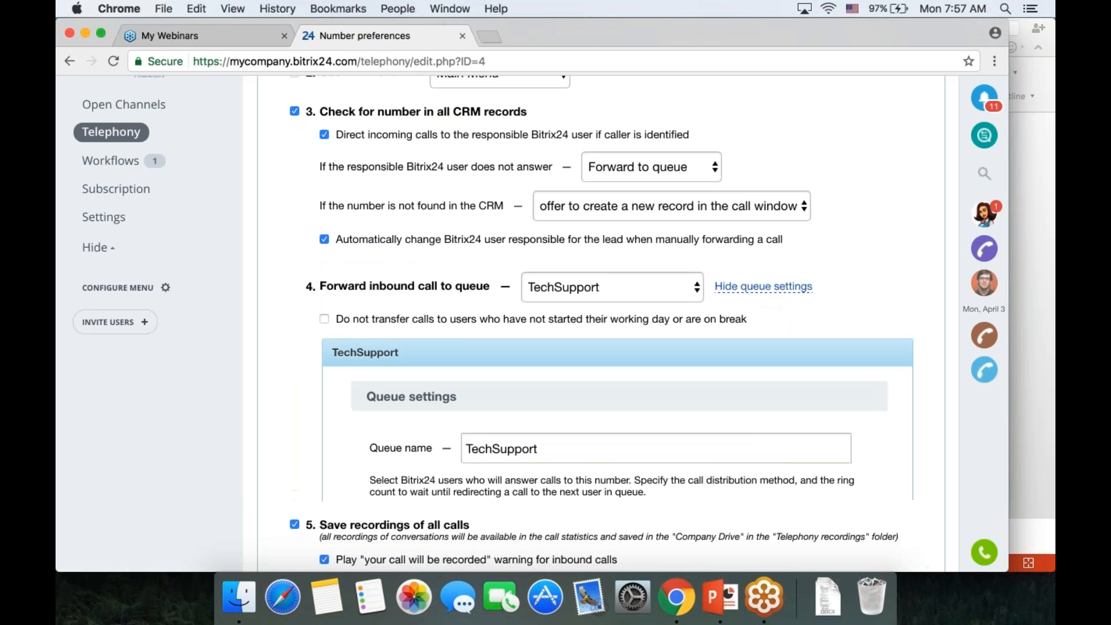
pyautogui.scroll(-3, 602, 325)
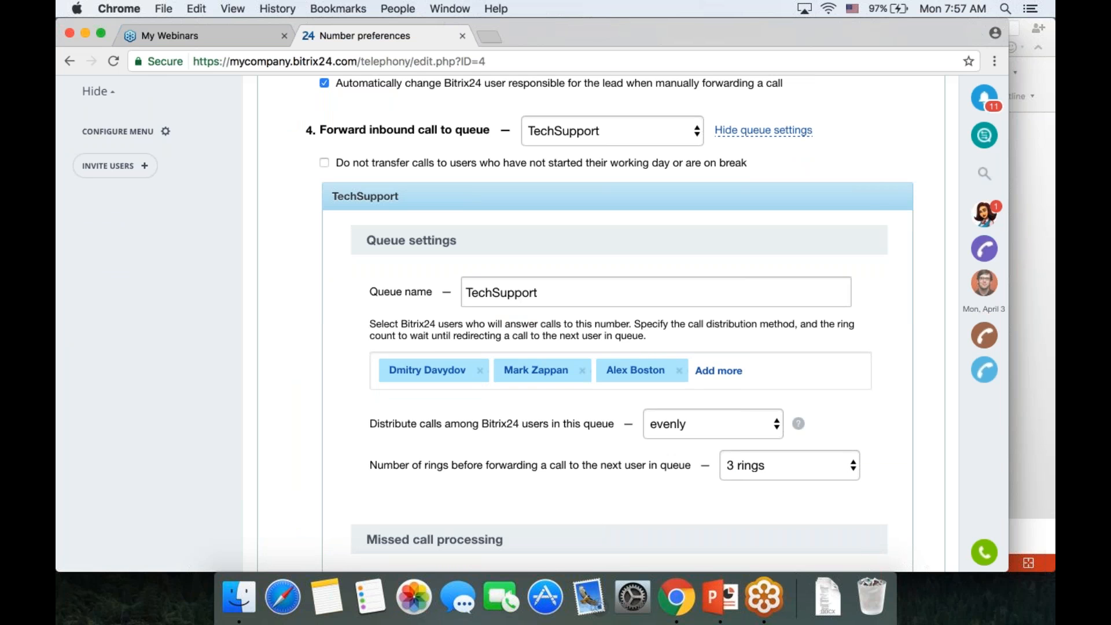
# Check the people who can be added to the TechSupport queue and the available call distribution methods.
pyautogui.scroll(-2, 718, 293)
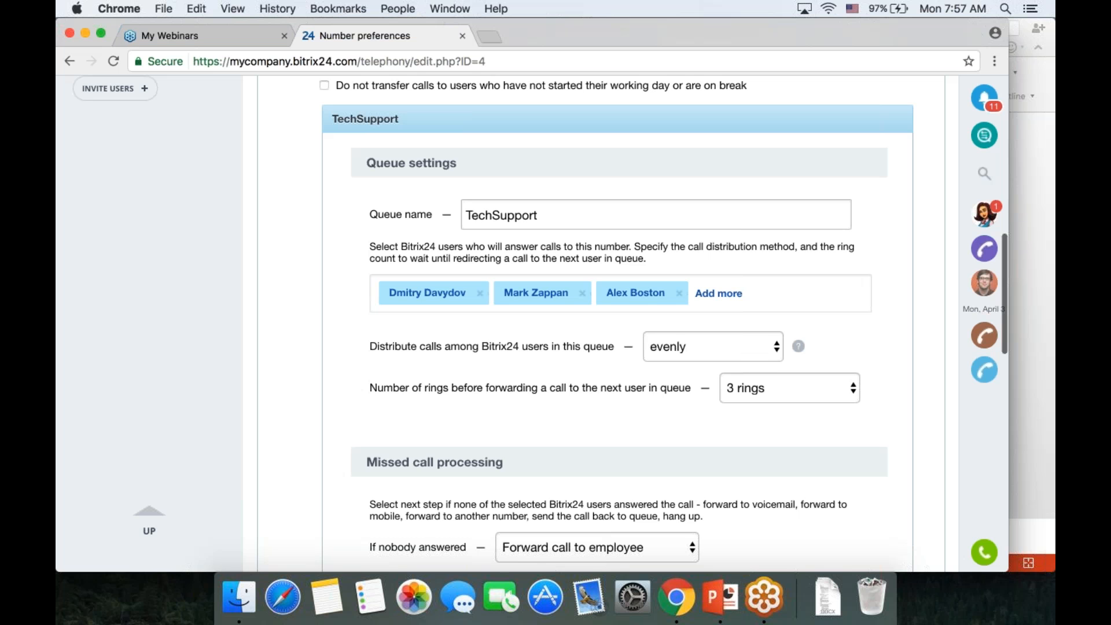
pyautogui.click(718, 294)
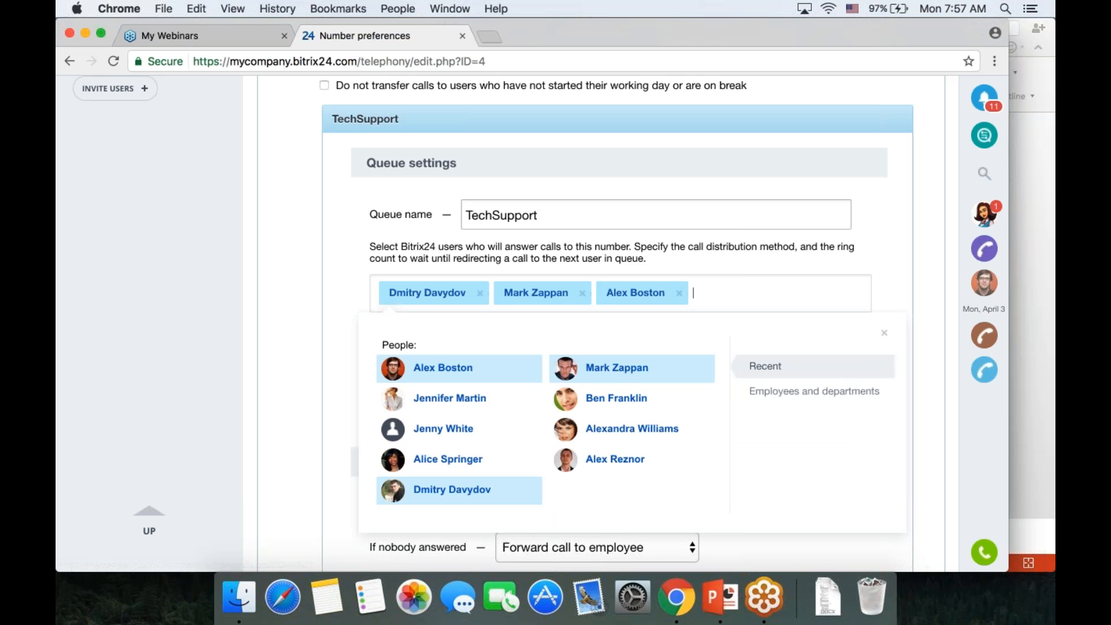
pyautogui.click(912, 268)
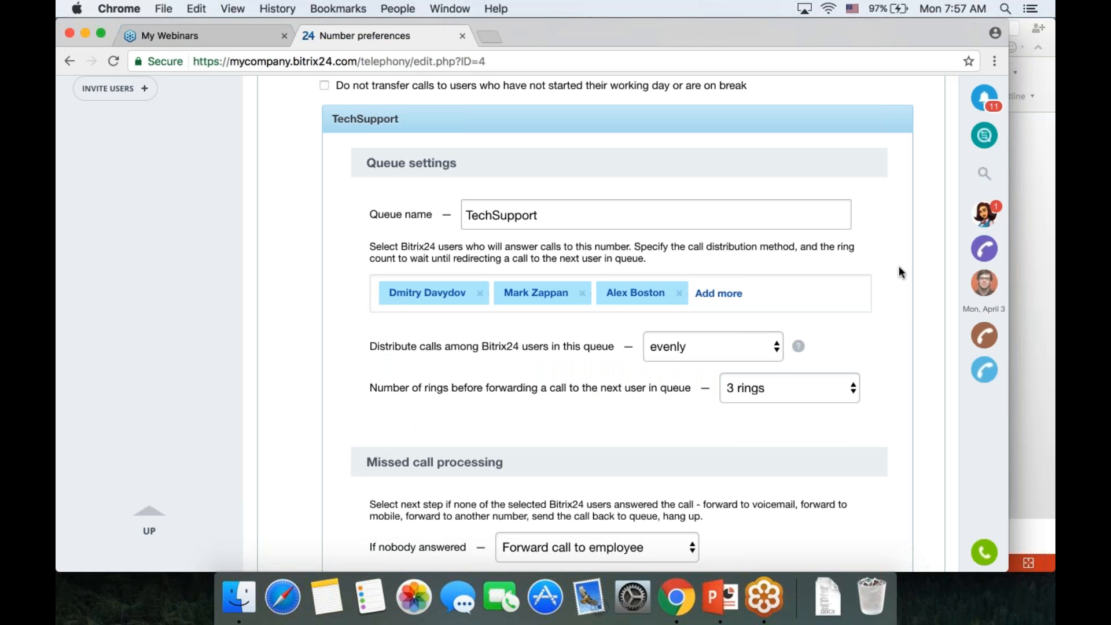
pyautogui.click(776, 347)
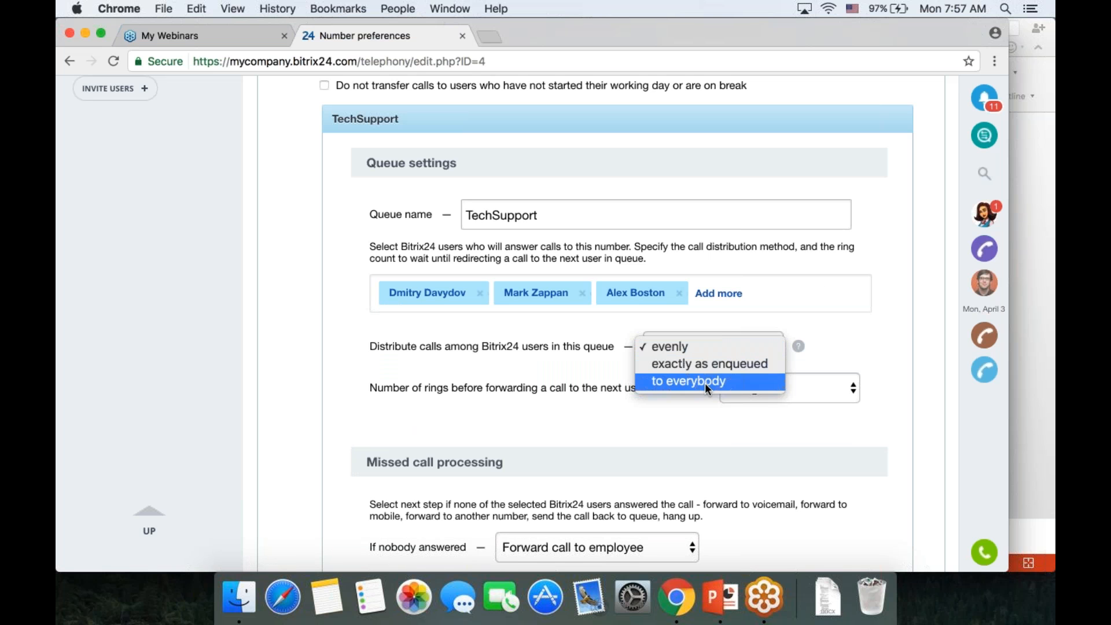
pyautogui.click(877, 331)
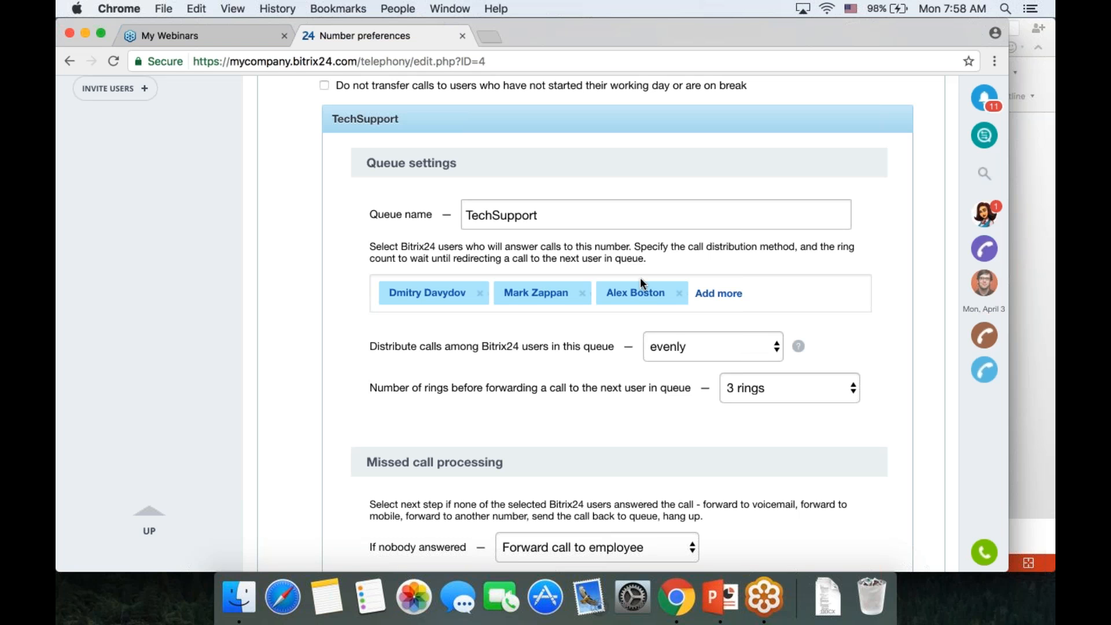
# Try distributing the TechSupport queue's calls to everybody, and set the distribution method to exactly as enqueued.
pyautogui.click(690, 340)
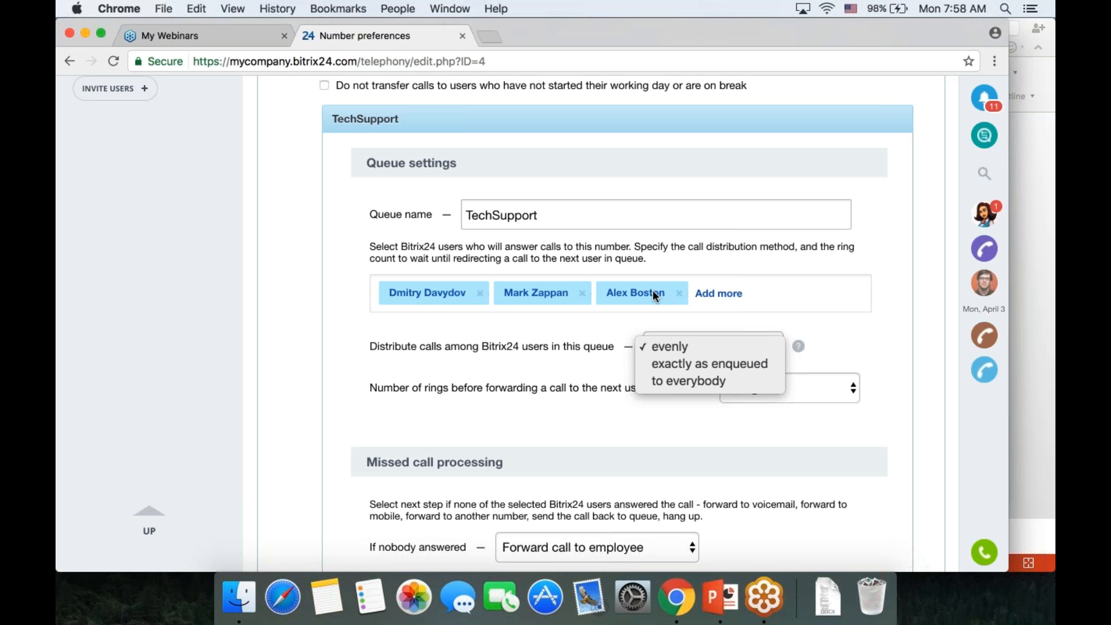
pyautogui.click(692, 382)
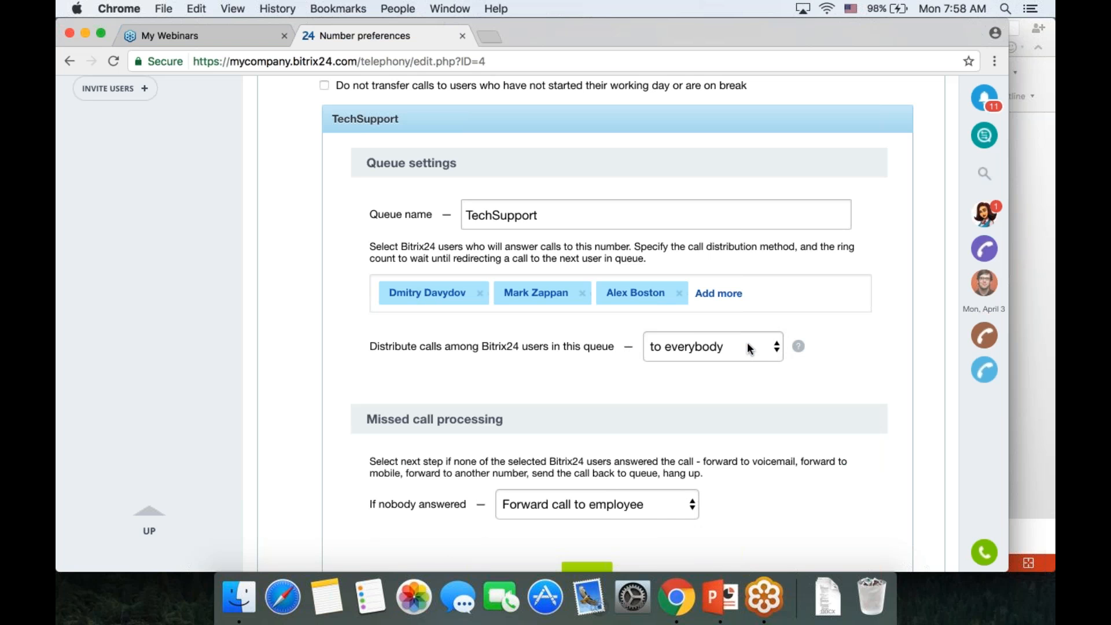
pyautogui.click(747, 343)
pyautogui.click(725, 327)
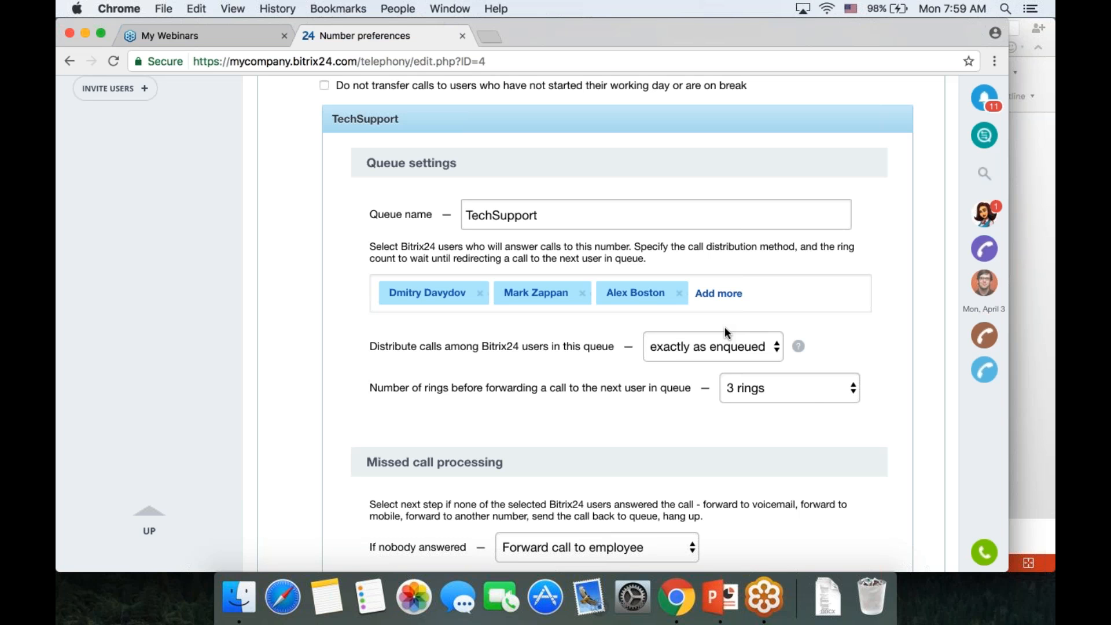
# Check the choices for the number of rings before forwarding to the next user, and review the missed call processing section.
pyautogui.click(802, 392)
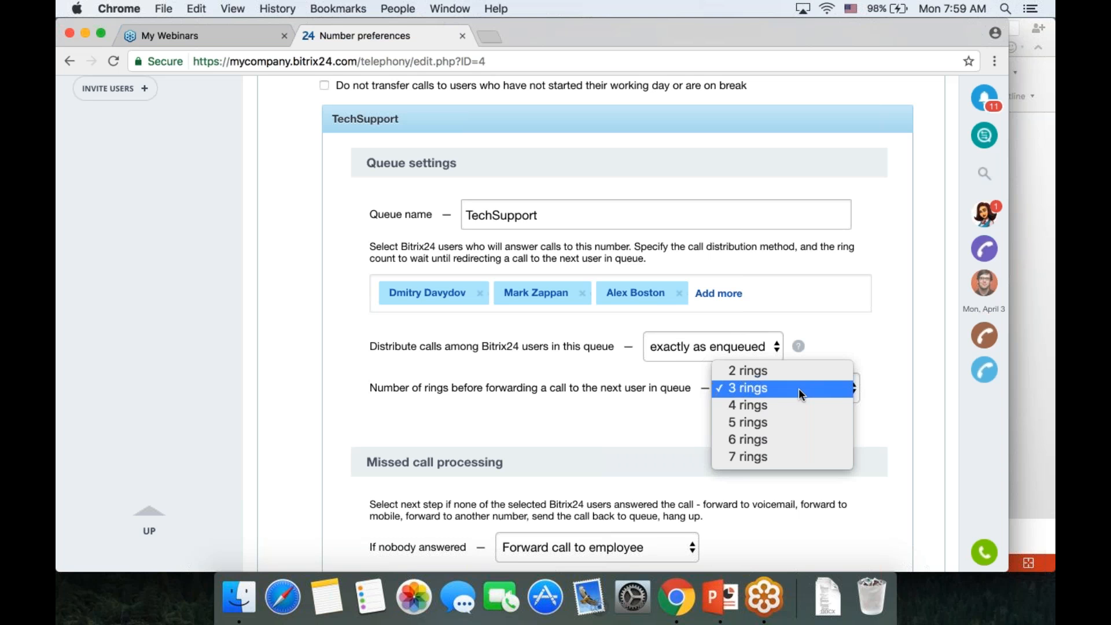
pyautogui.click(641, 402)
pyautogui.scroll(-1, 640, 408)
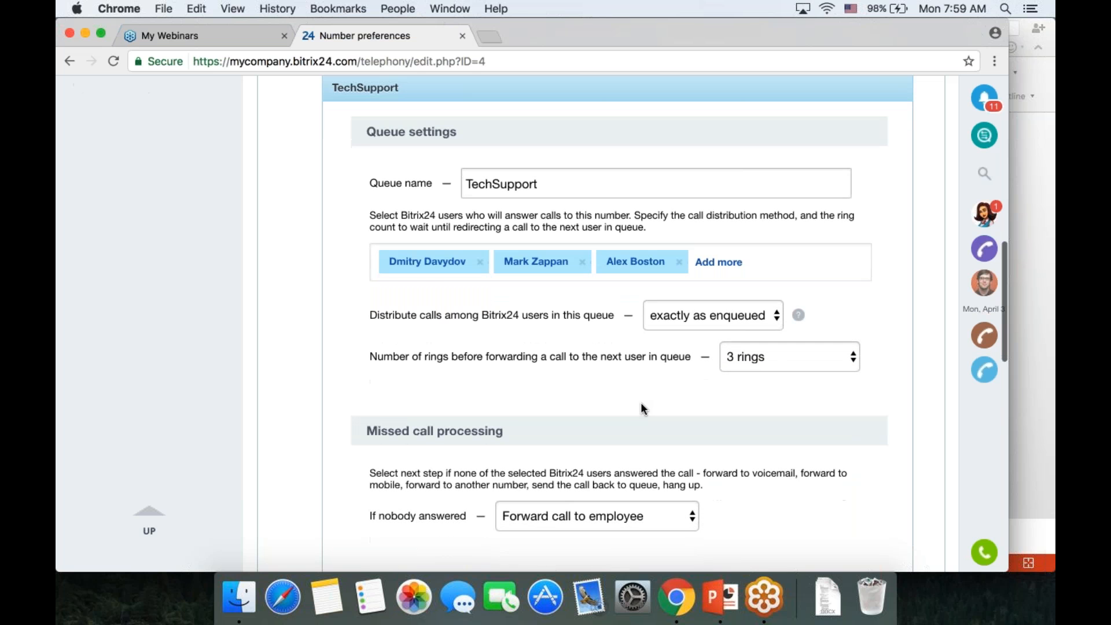
pyautogui.scroll(-5, 641, 405)
pyautogui.scroll(4, 773, 338)
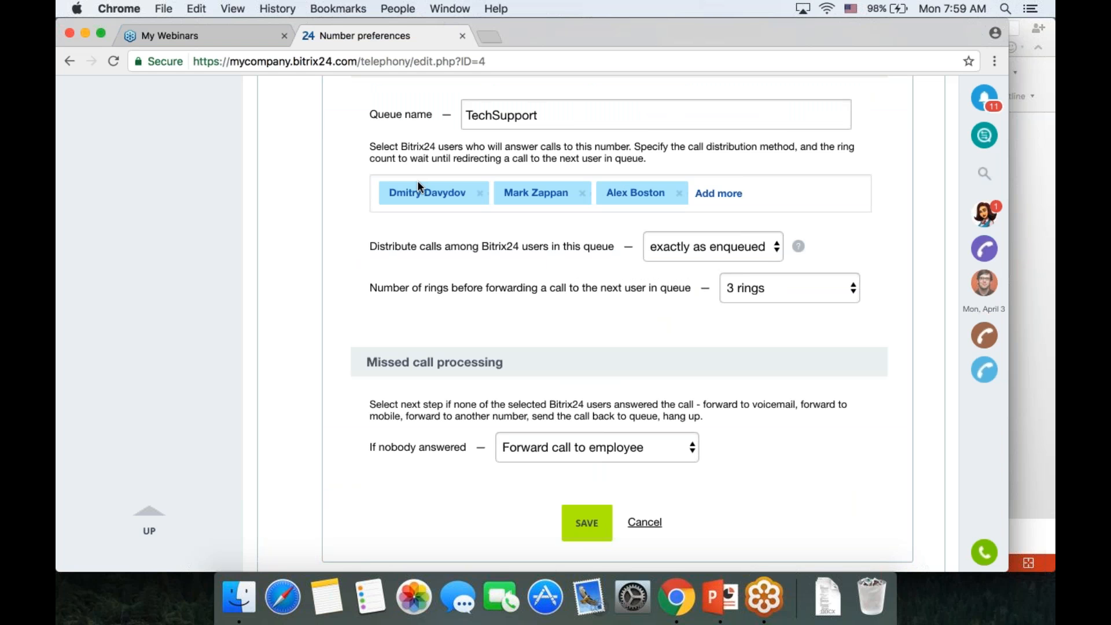
pyautogui.scroll(-3, 418, 184)
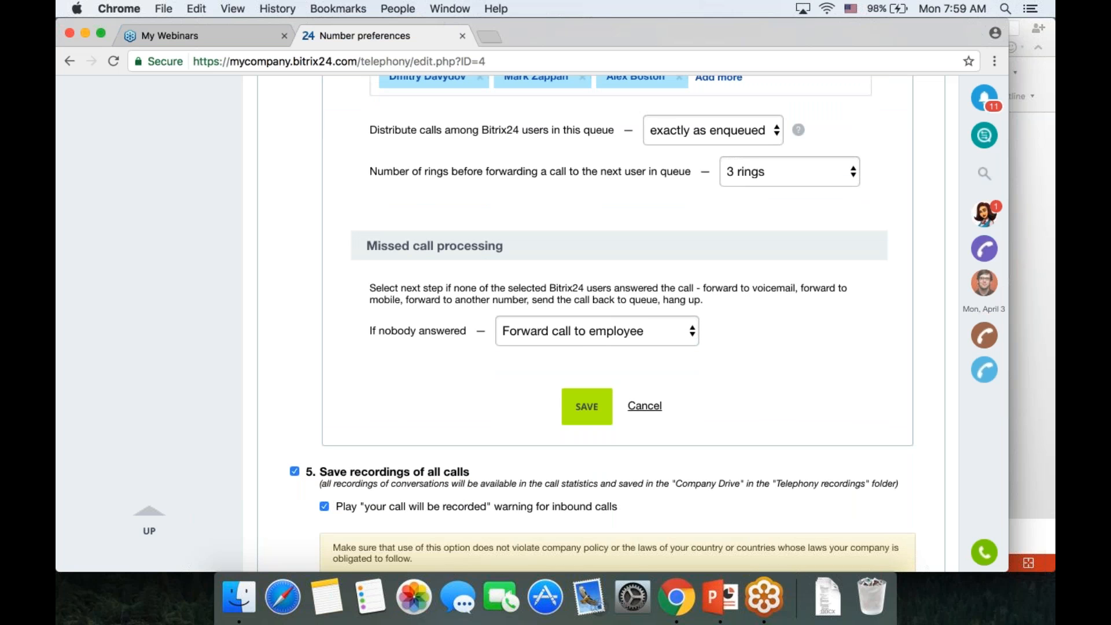
pyautogui.scroll(3, 452, 379)
pyautogui.scroll(-3, 452, 380)
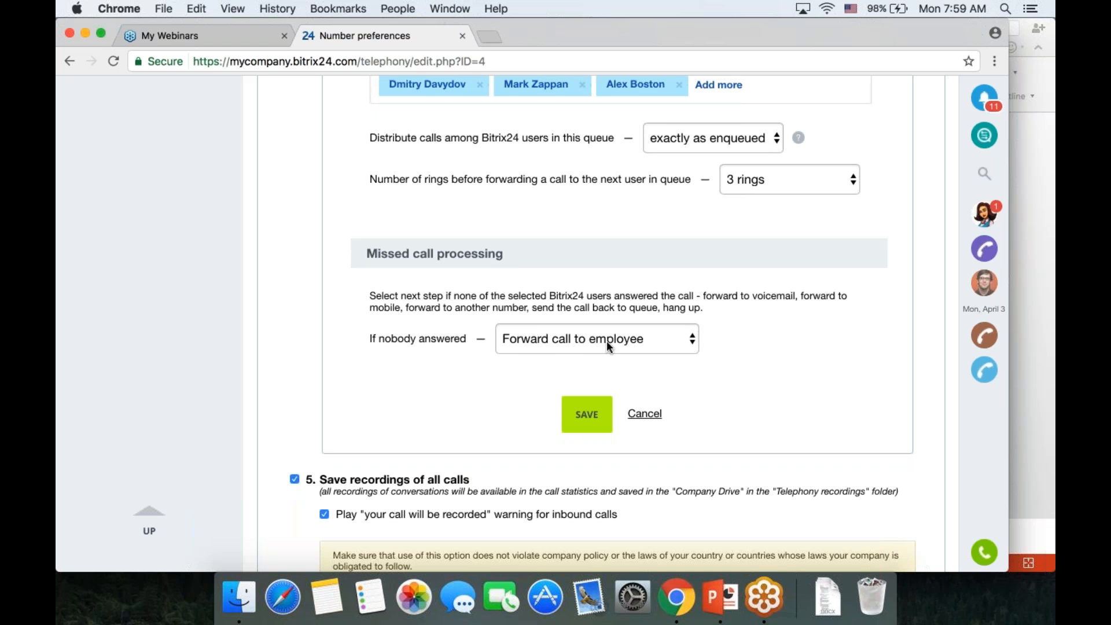
# Set unanswered queue calls to Forward call to specified number, and check the other choices in missed call processing.
pyautogui.click(669, 341)
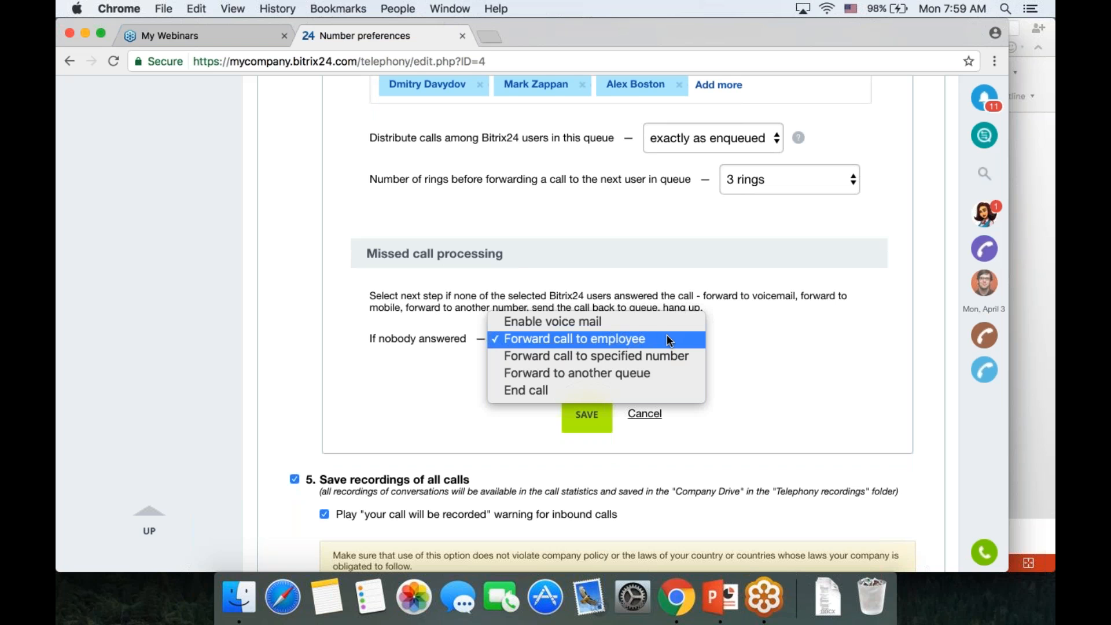
pyautogui.click(663, 355)
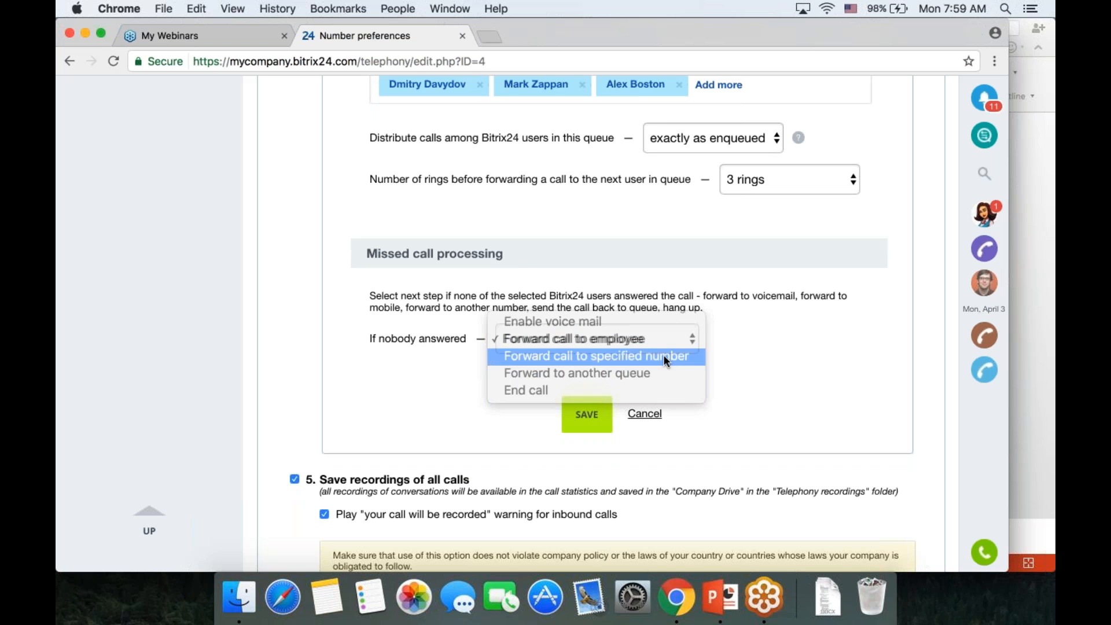
pyautogui.click(606, 381)
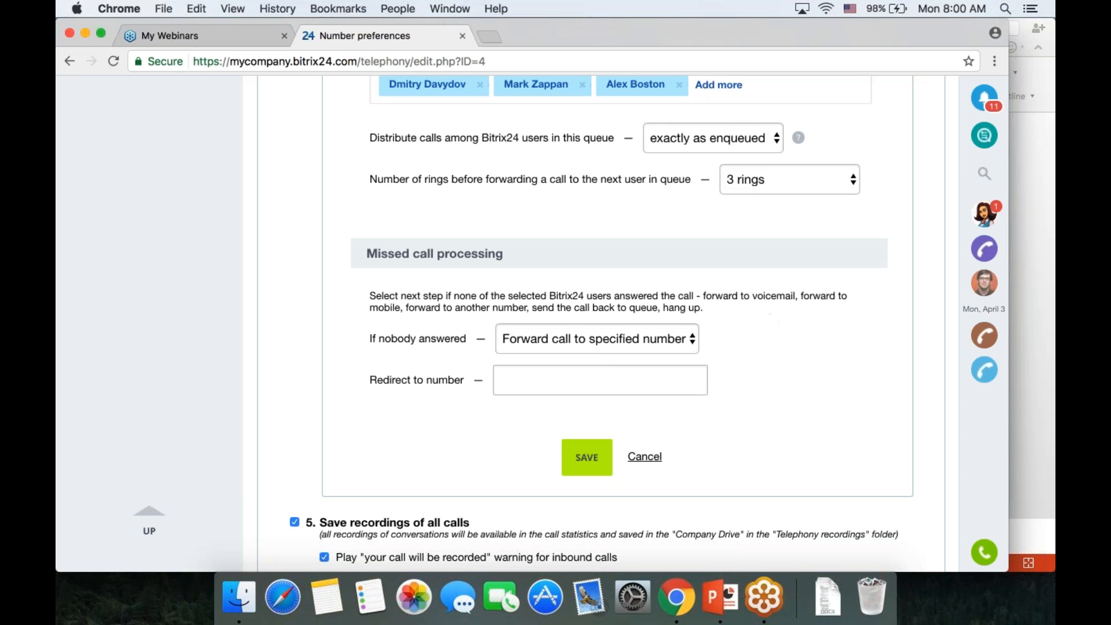
pyautogui.click(680, 339)
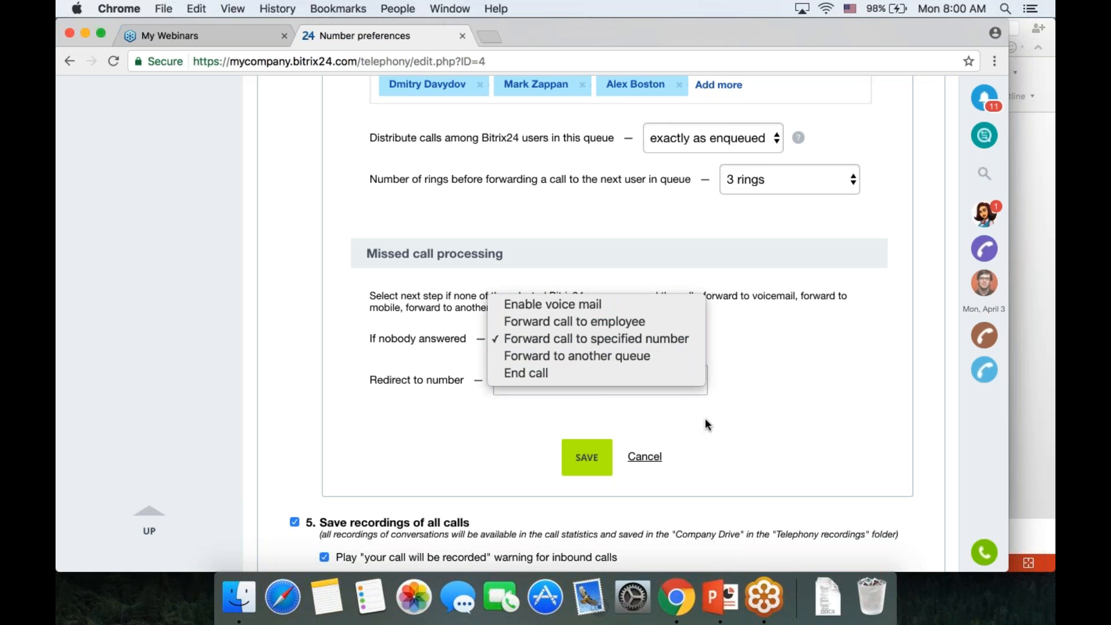
pyautogui.click(741, 413)
# Collapse the TechSupport queue settings and review the options for saving call recordings and playing the recording warning.
pyautogui.scroll(5, 741, 413)
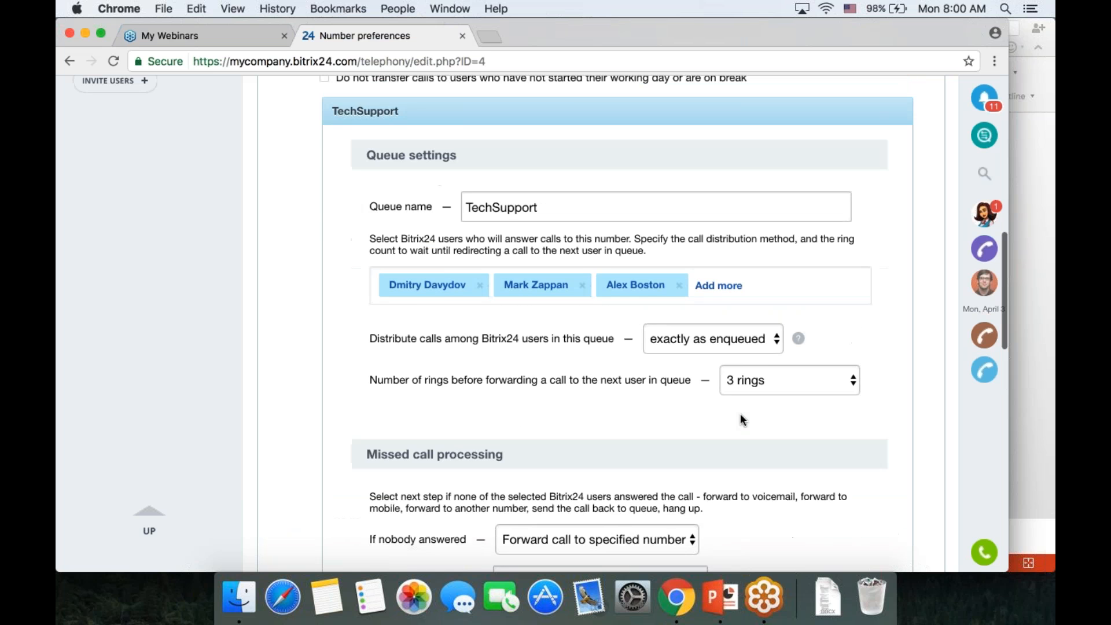
pyautogui.click(769, 157)
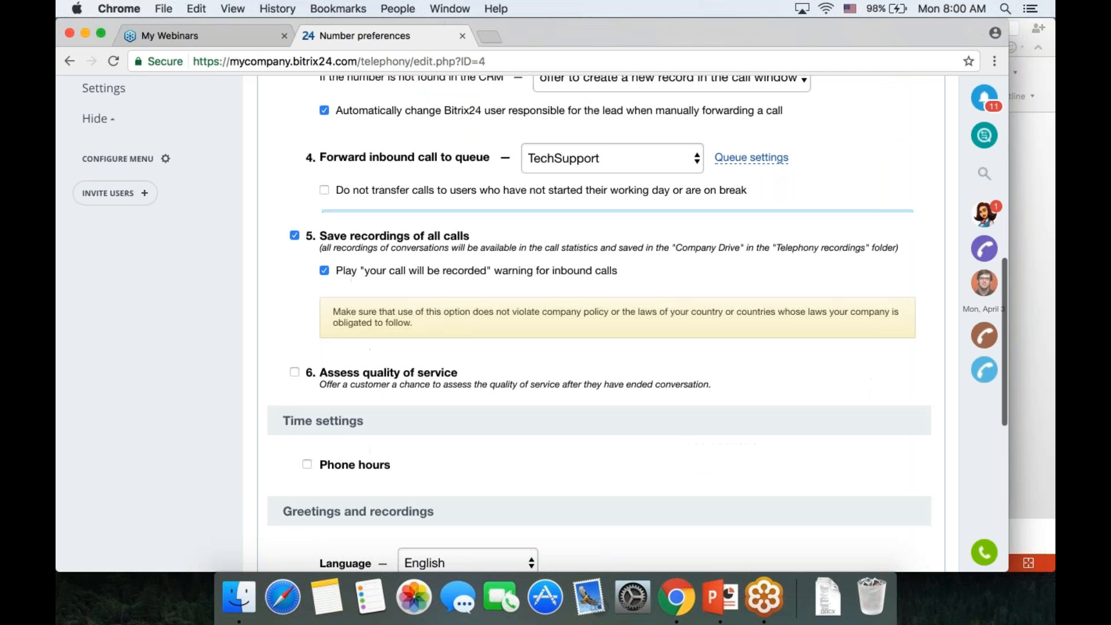
pyautogui.scroll(-2, 576, 242)
pyautogui.scroll(1, 576, 242)
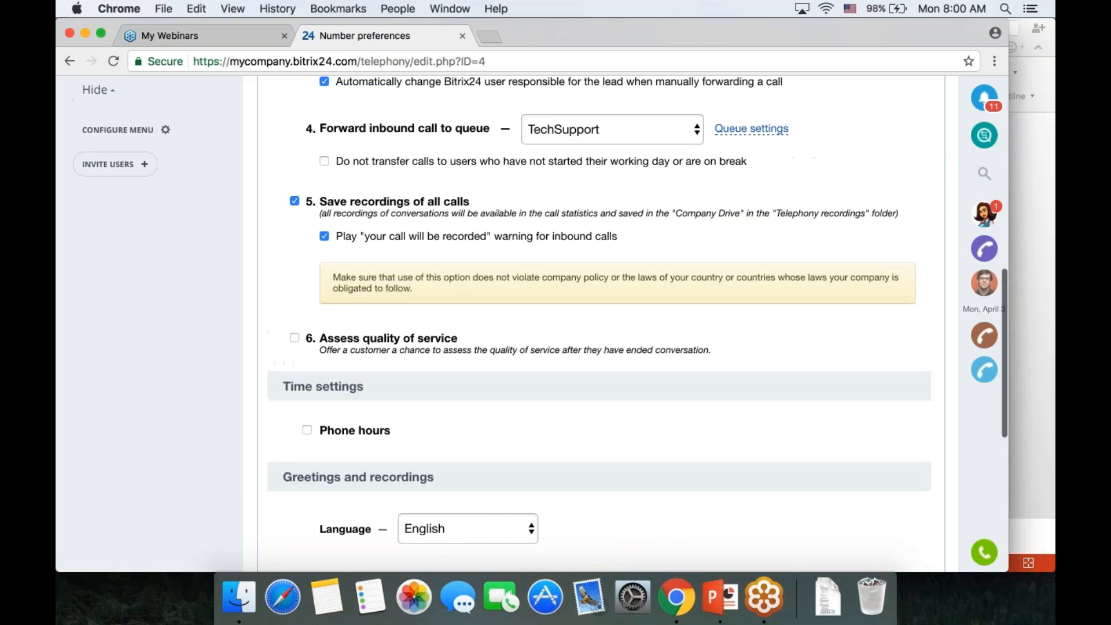
pyautogui.scroll(-1, 278, 272)
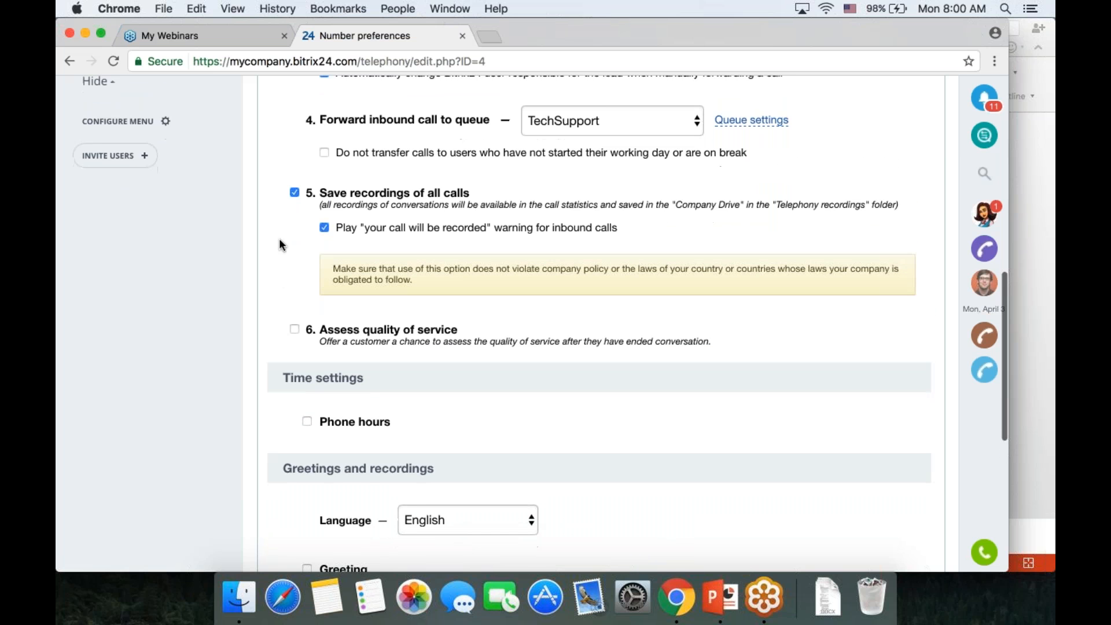
pyautogui.scroll(-2, 278, 240)
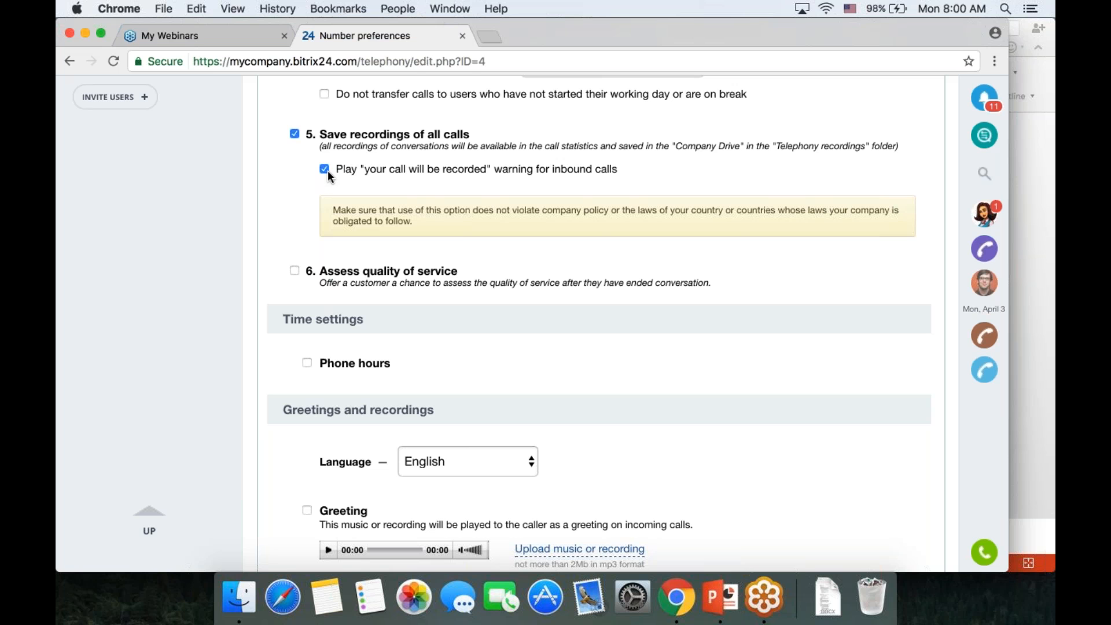
# Enable Assess quality of service, and play the quality assessment start tune from the expanded list of tunes.
pyautogui.click(294, 271)
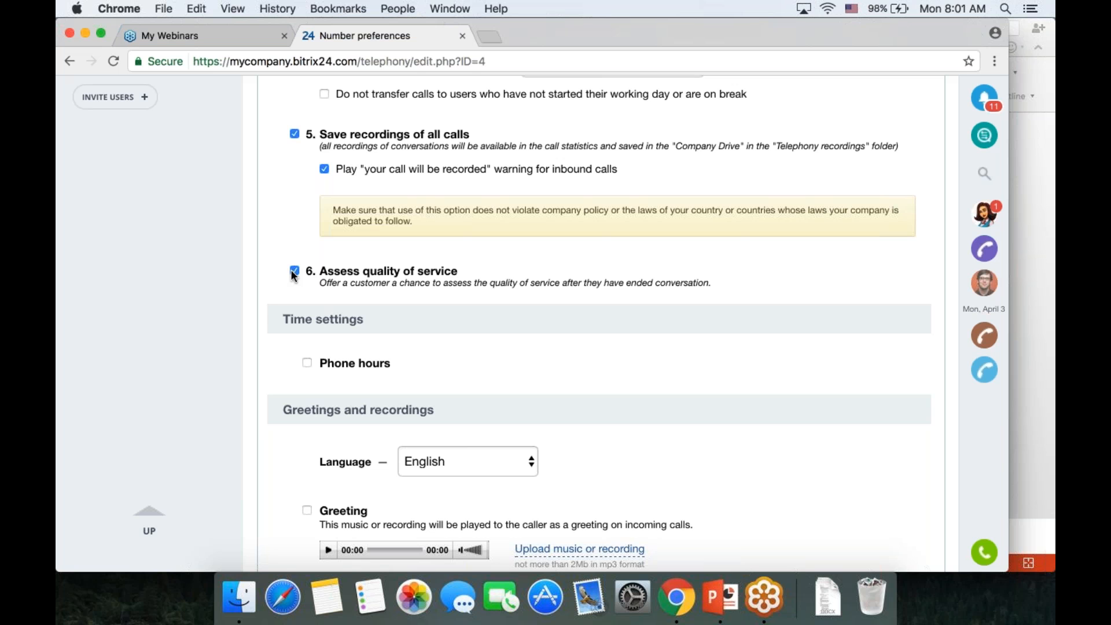
pyautogui.scroll(-5, 605, 270)
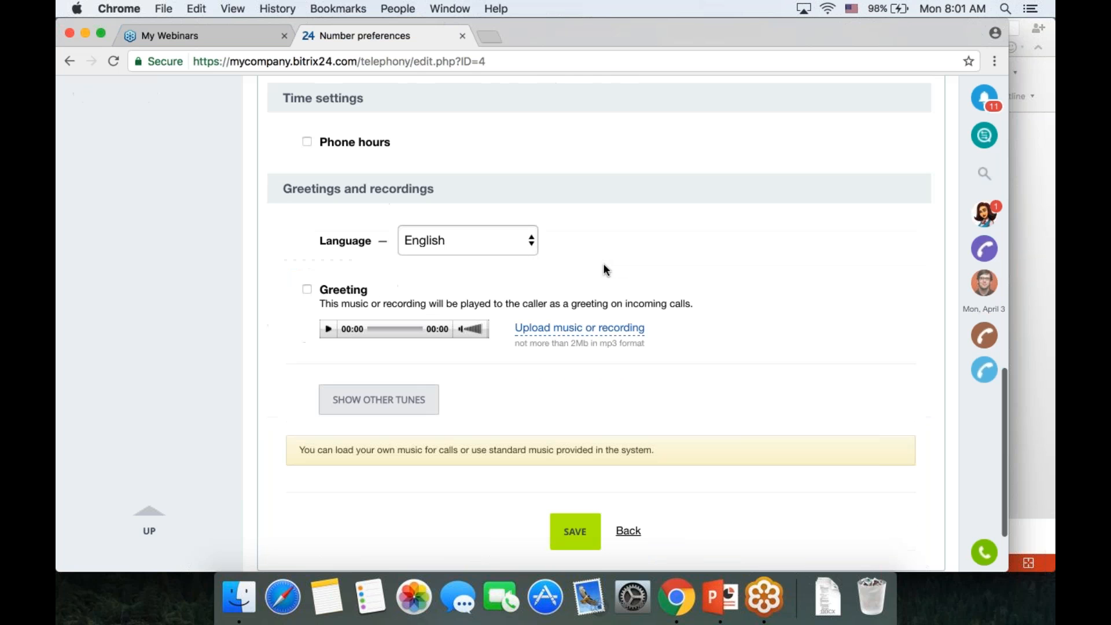
pyautogui.scroll(-6, 696, 414)
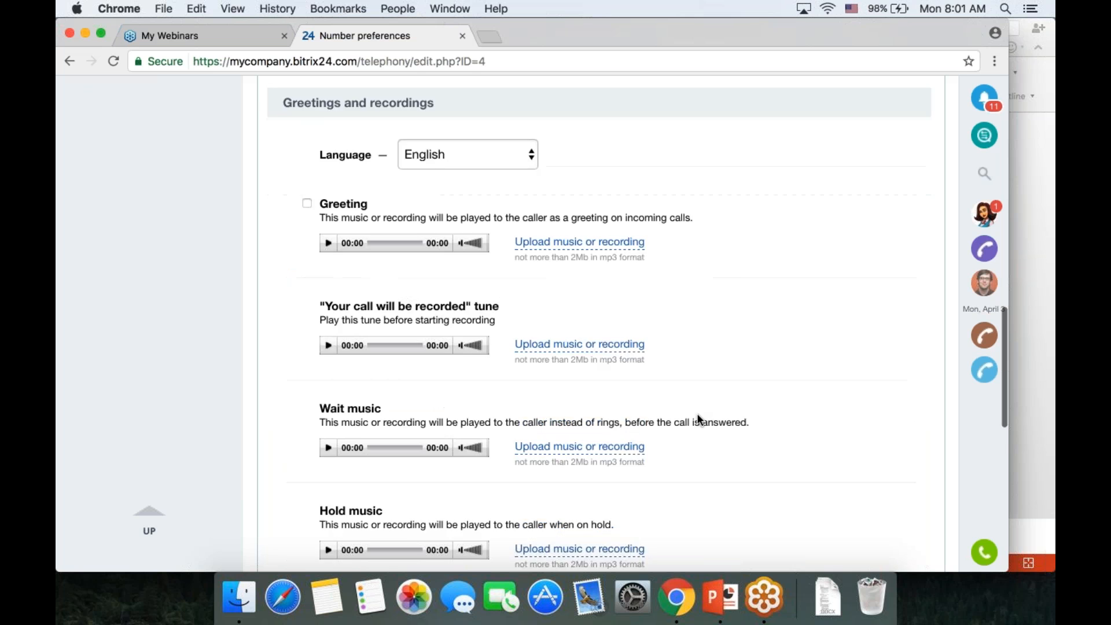
pyautogui.scroll(-3, 795, 423)
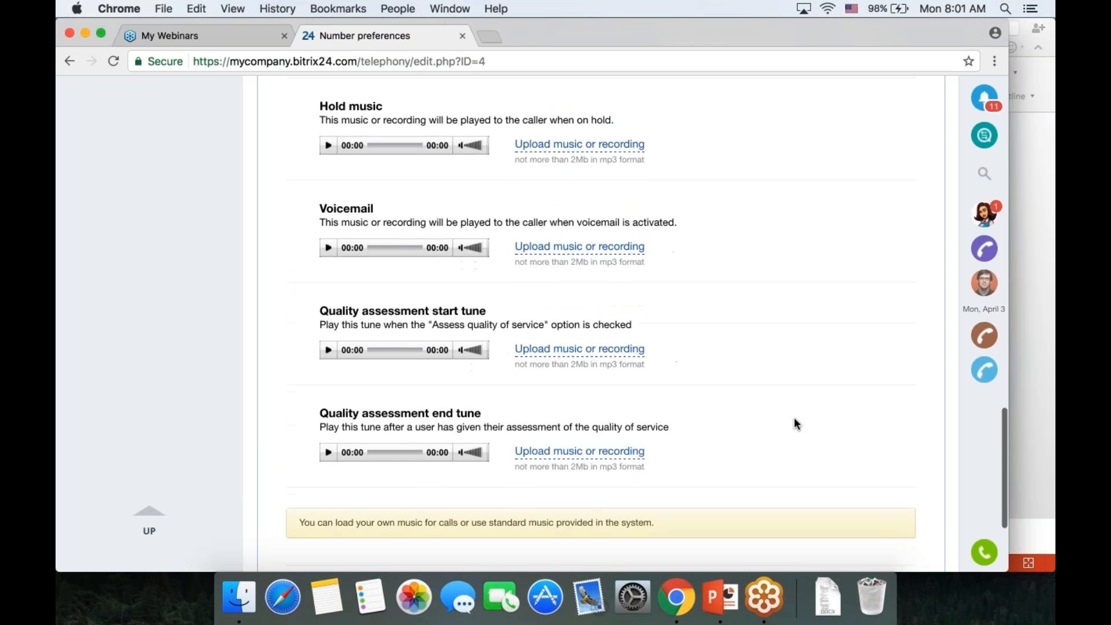
pyautogui.click(329, 350)
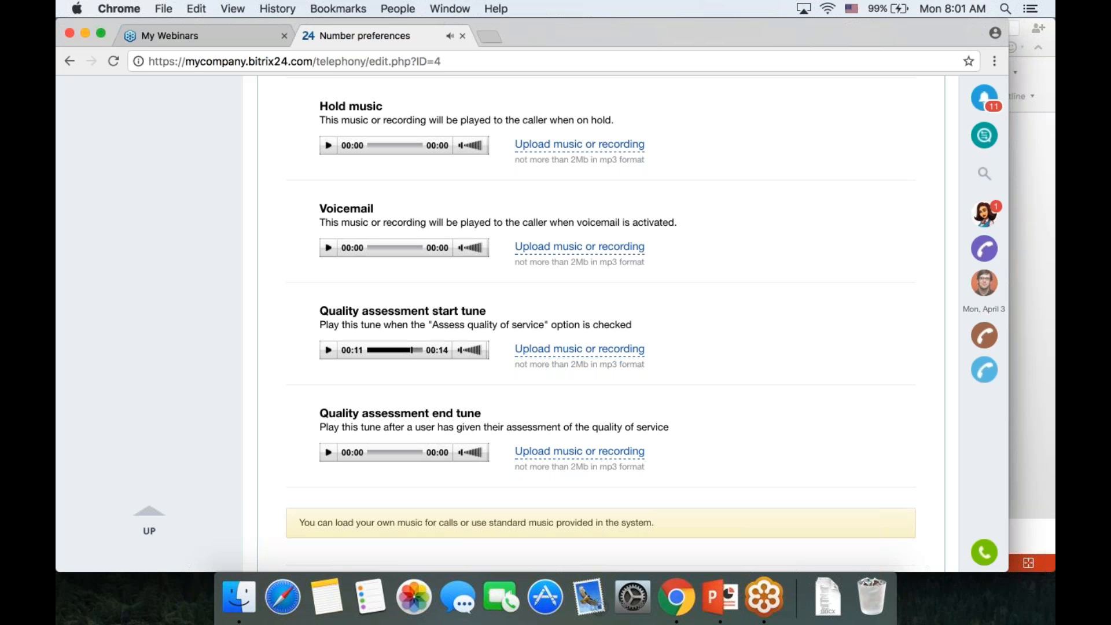
pyautogui.scroll(12, 287, 368)
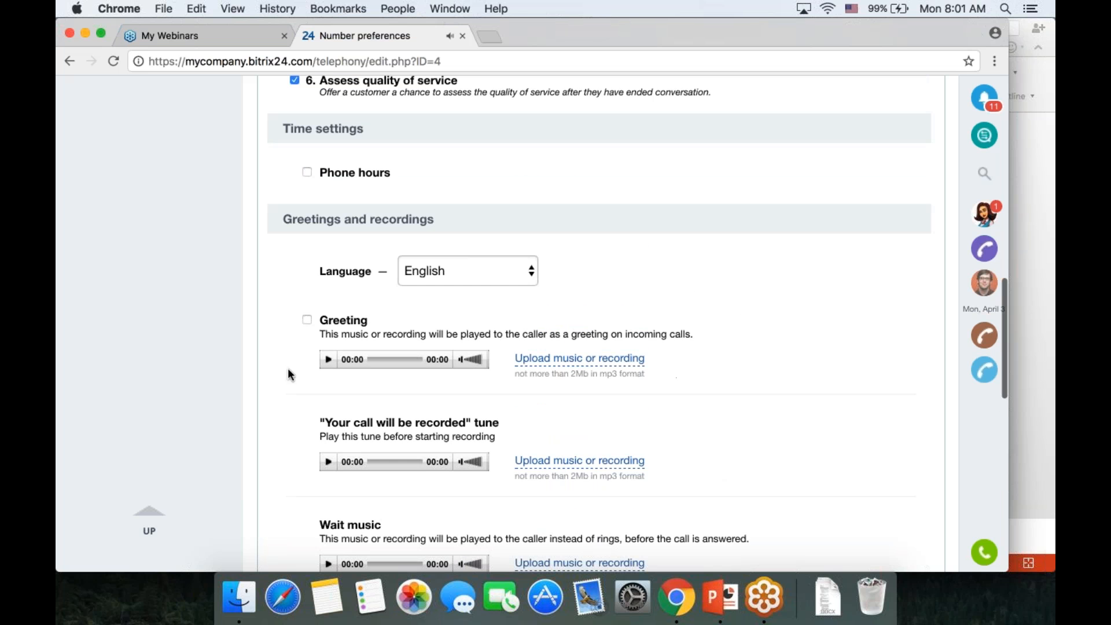
pyautogui.scroll(2, 256, 356)
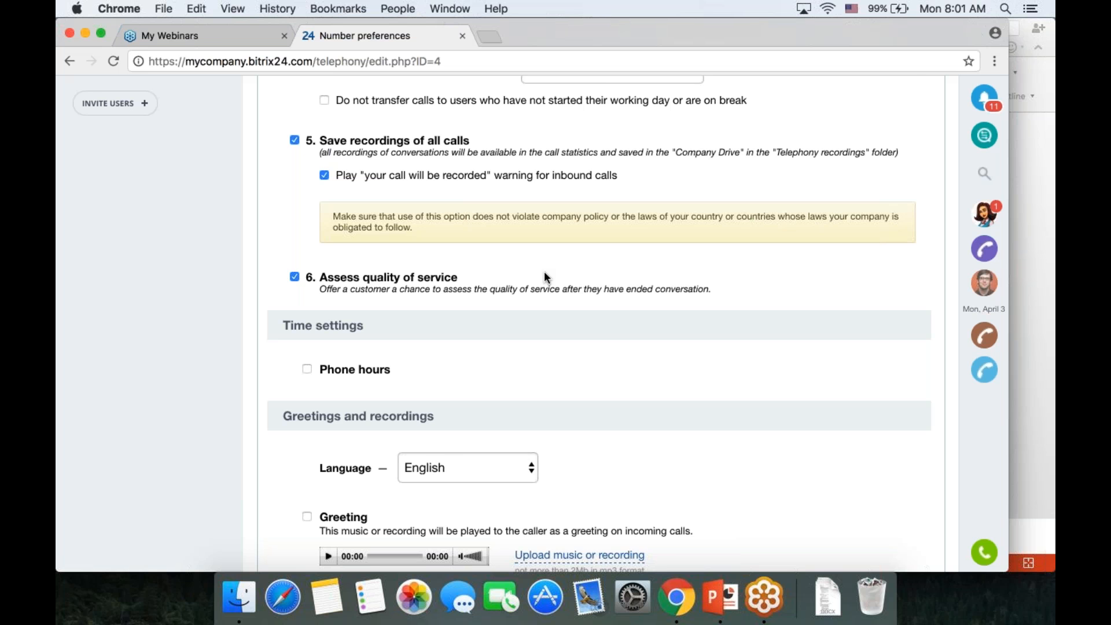
# Enable Phone hours and review its time zone, working hours, days off, holidays and off hours settings.
pyautogui.scroll(-5, 544, 271)
pyautogui.click(363, 214)
pyautogui.scroll(-2, 918, 281)
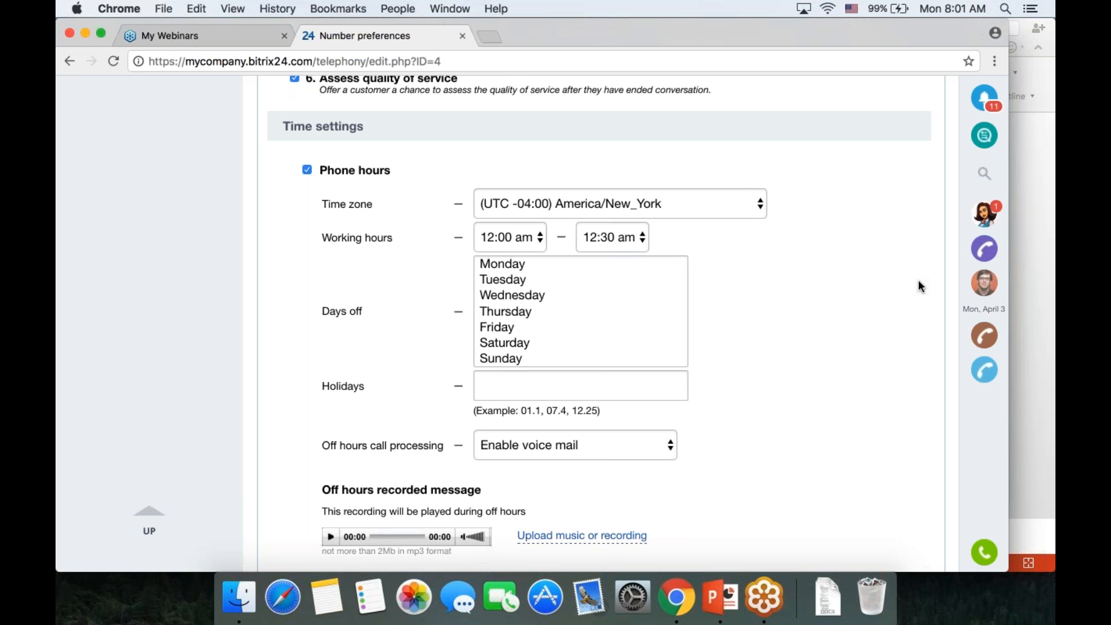
pyautogui.scroll(-3, 919, 285)
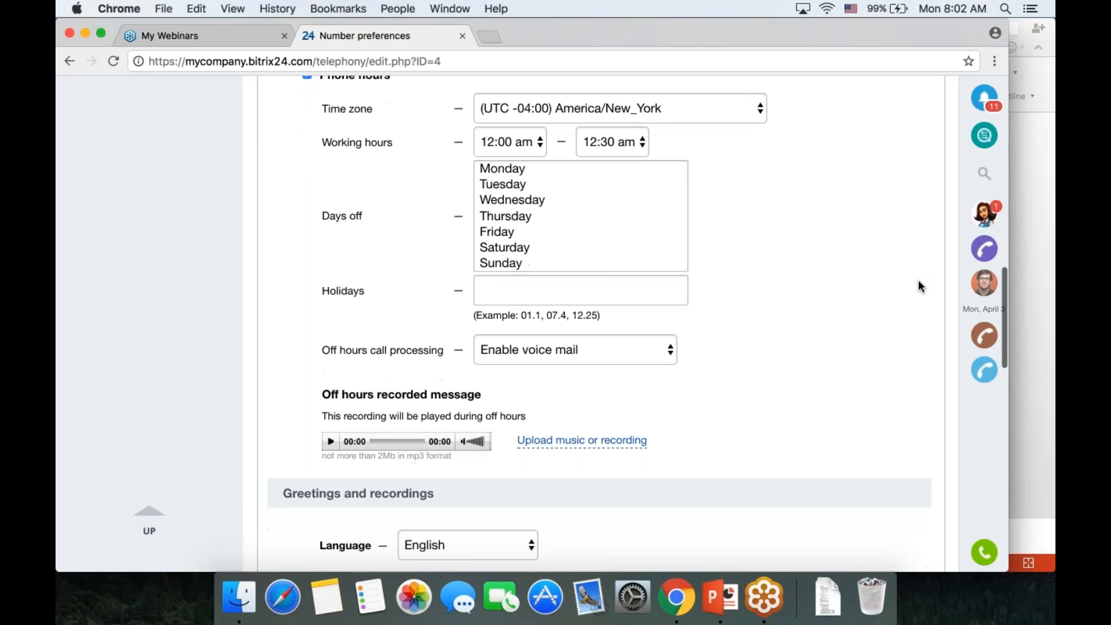
# Set off hours call processing to Forward call to specified number, and check its other choices.
pyautogui.click(659, 354)
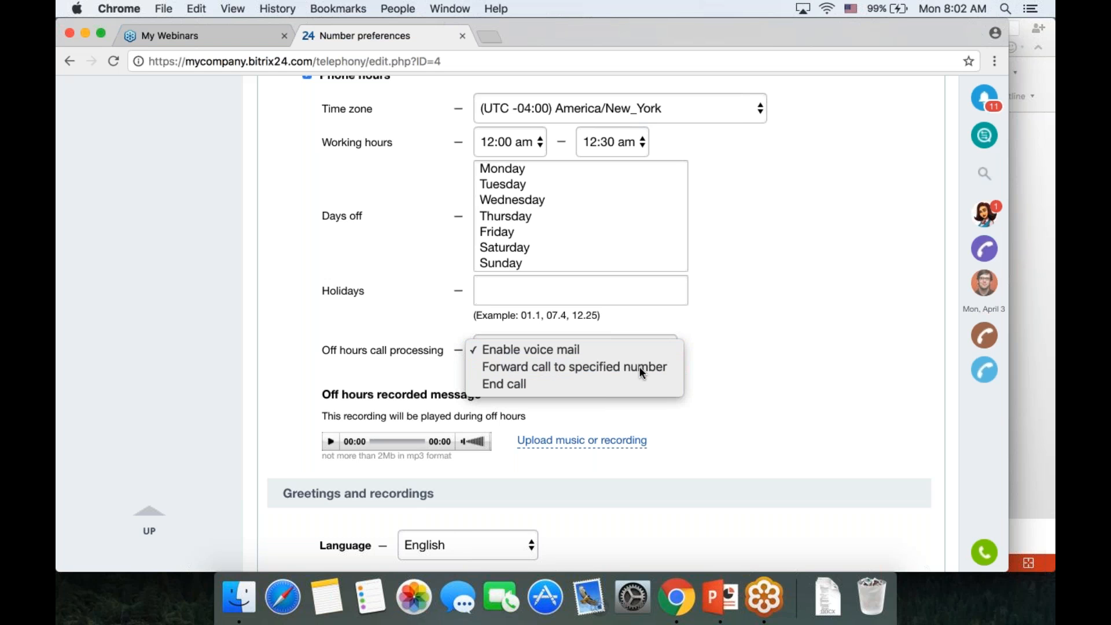
pyautogui.click(640, 366)
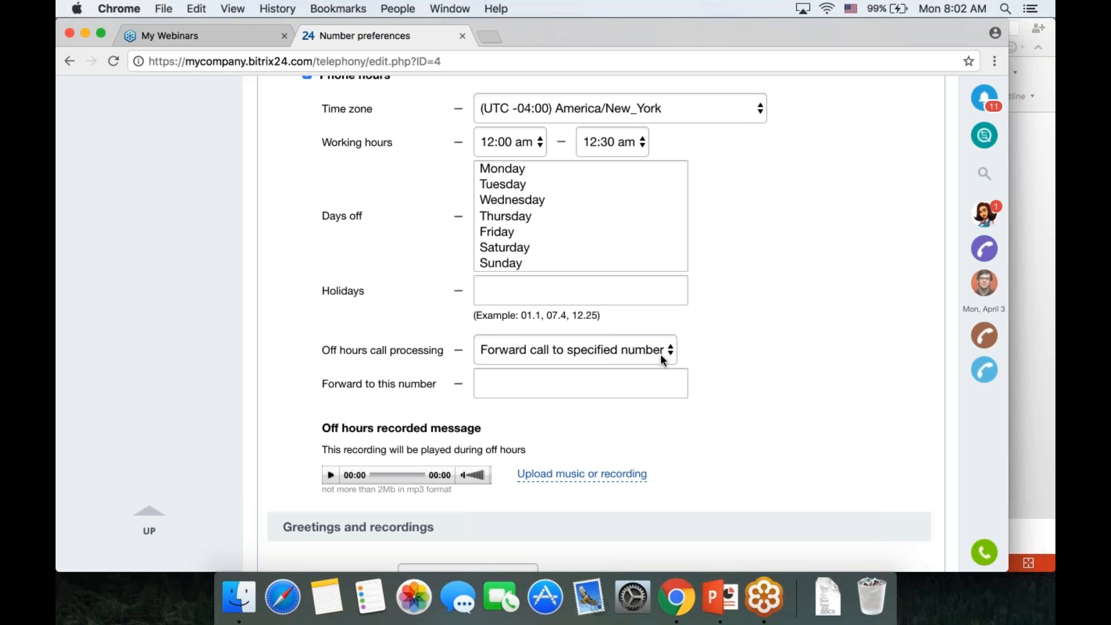
pyautogui.click(663, 359)
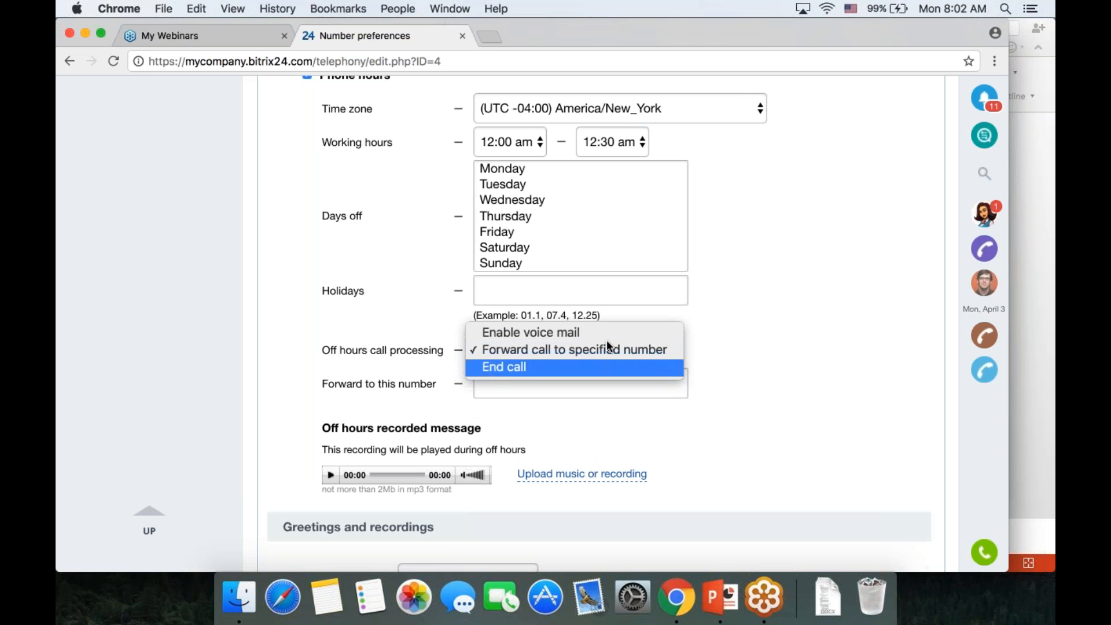
pyautogui.click(795, 360)
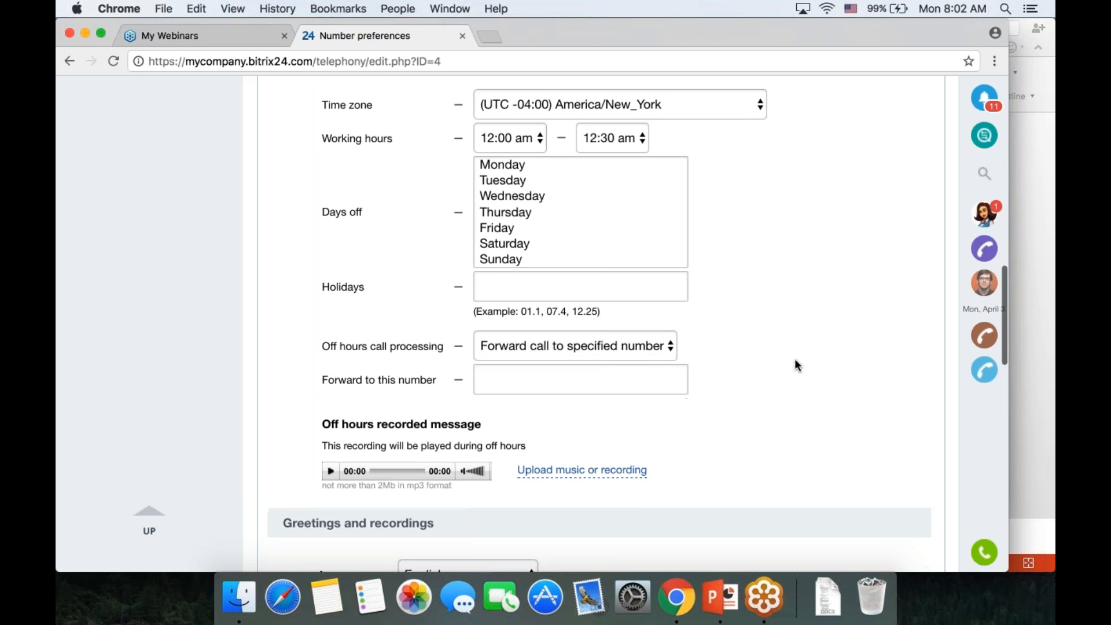
# Review the off hours recorded message and the Greetings and recordings section of the number preferences.
pyautogui.scroll(-5, 795, 360)
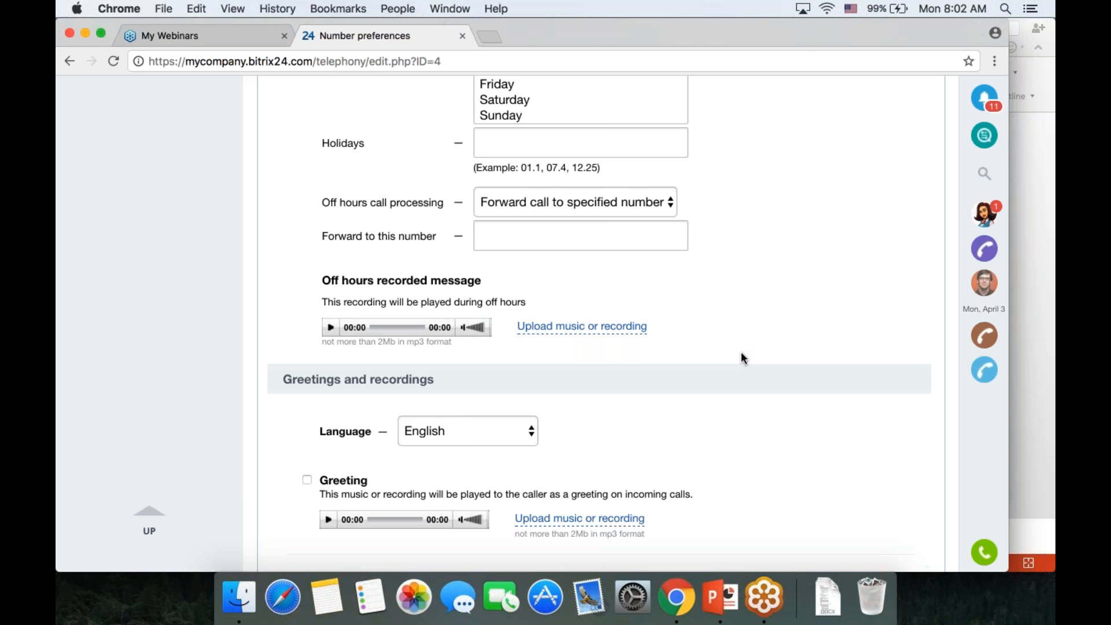
pyautogui.scroll(-1, 741, 358)
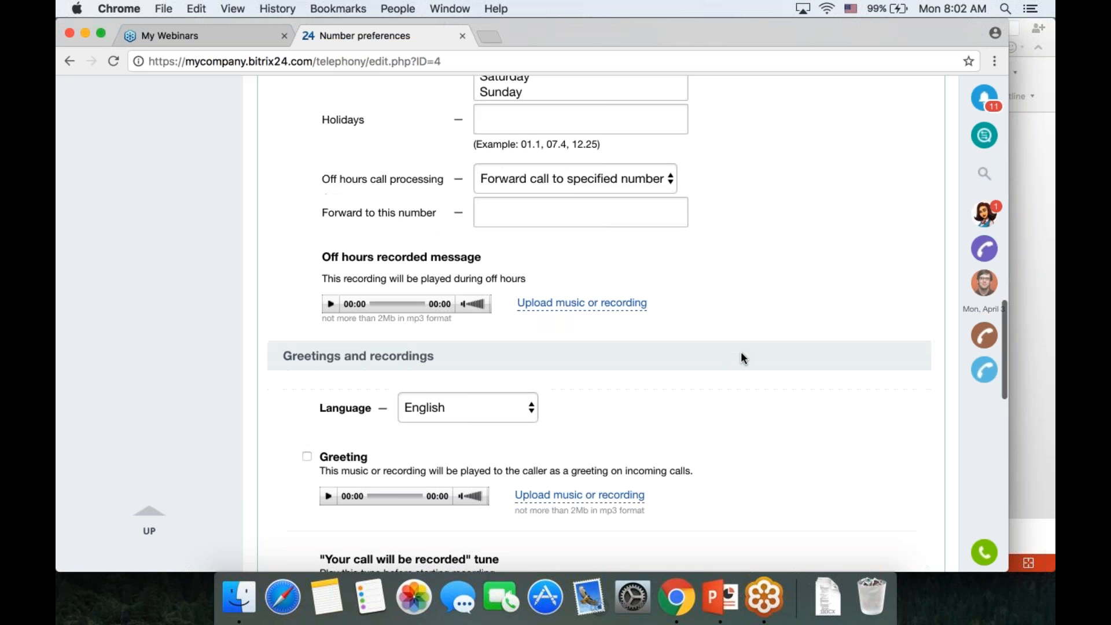
pyautogui.scroll(-10, 735, 330)
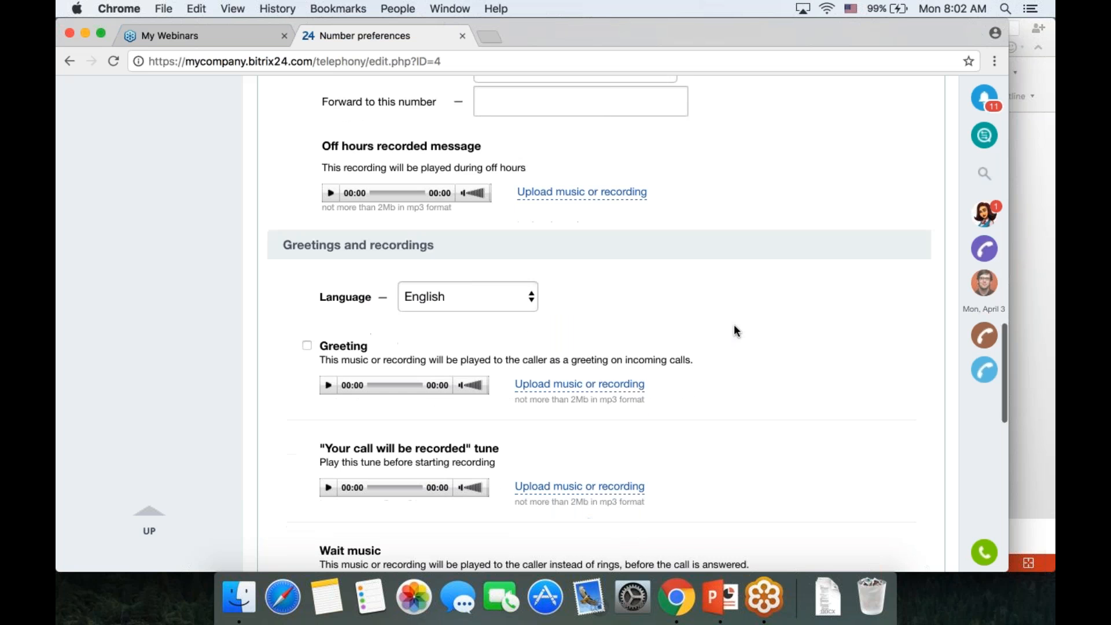
pyautogui.scroll(-3, 734, 326)
pyautogui.scroll(3, 805, 328)
pyautogui.scroll(-5, 804, 328)
pyautogui.scroll(-2, 806, 330)
pyautogui.scroll(3, 617, 311)
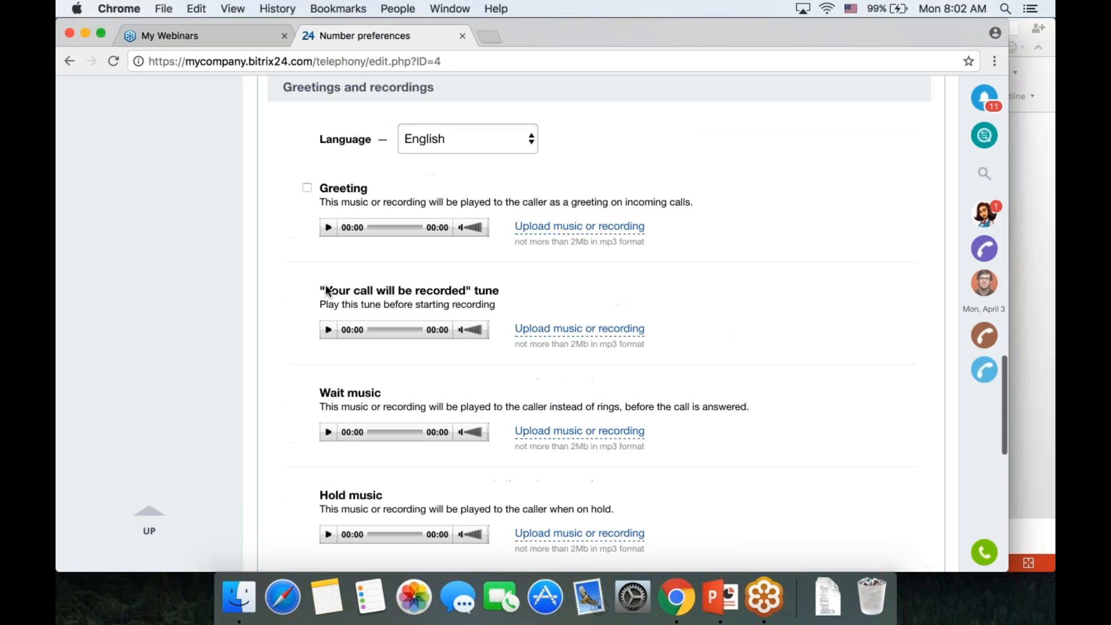
# Check the wait, hold and voicemail recordings, and play the Greeting and the "Your call will be recorded" tune.
pyautogui.scroll(-4, 249, 279)
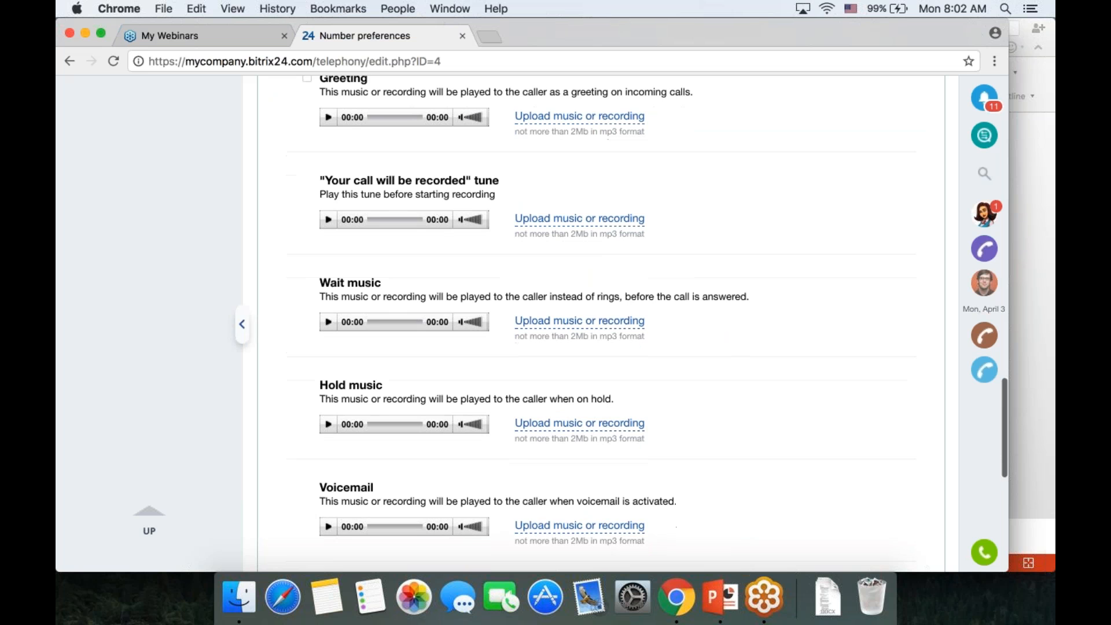
pyautogui.scroll(-2, 291, 399)
pyautogui.scroll(4, 290, 400)
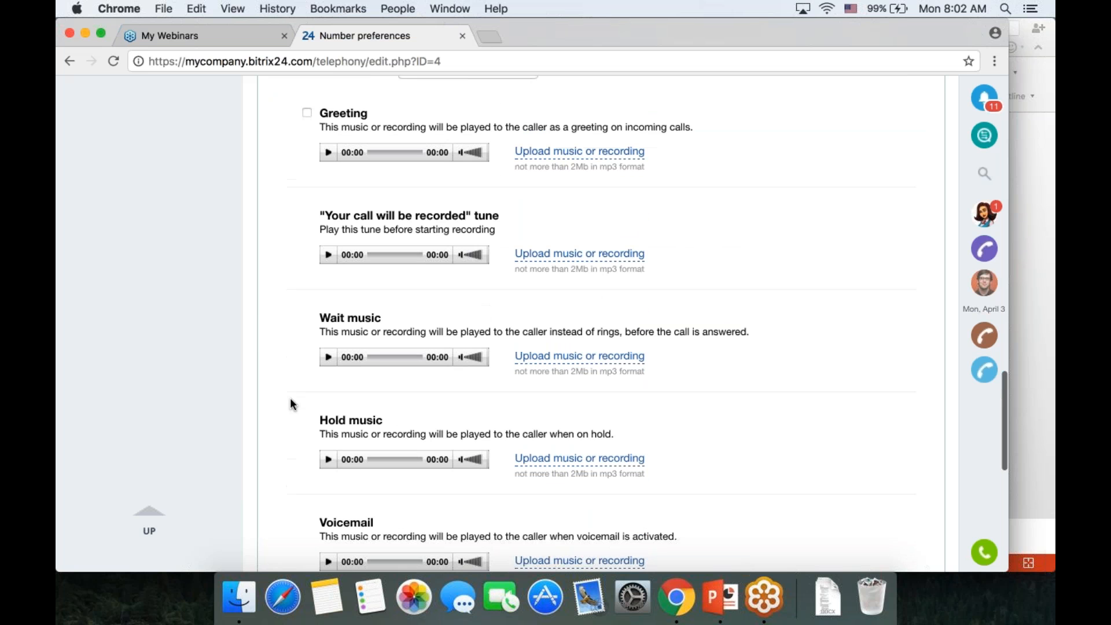
pyautogui.scroll(-3, 291, 399)
pyautogui.scroll(4, 295, 387)
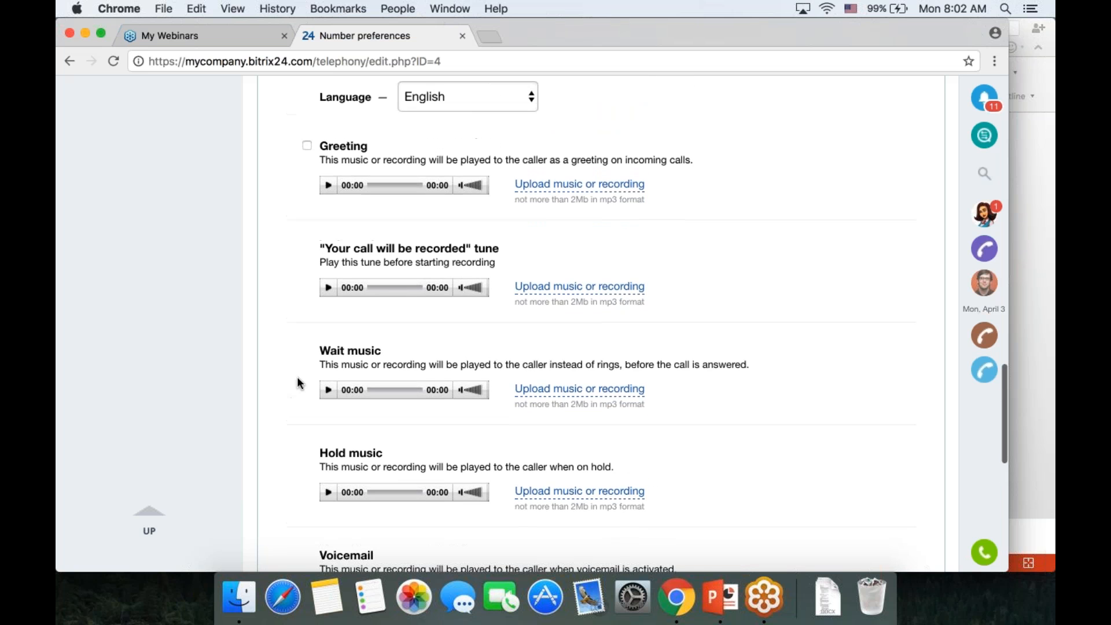
pyautogui.click(328, 186)
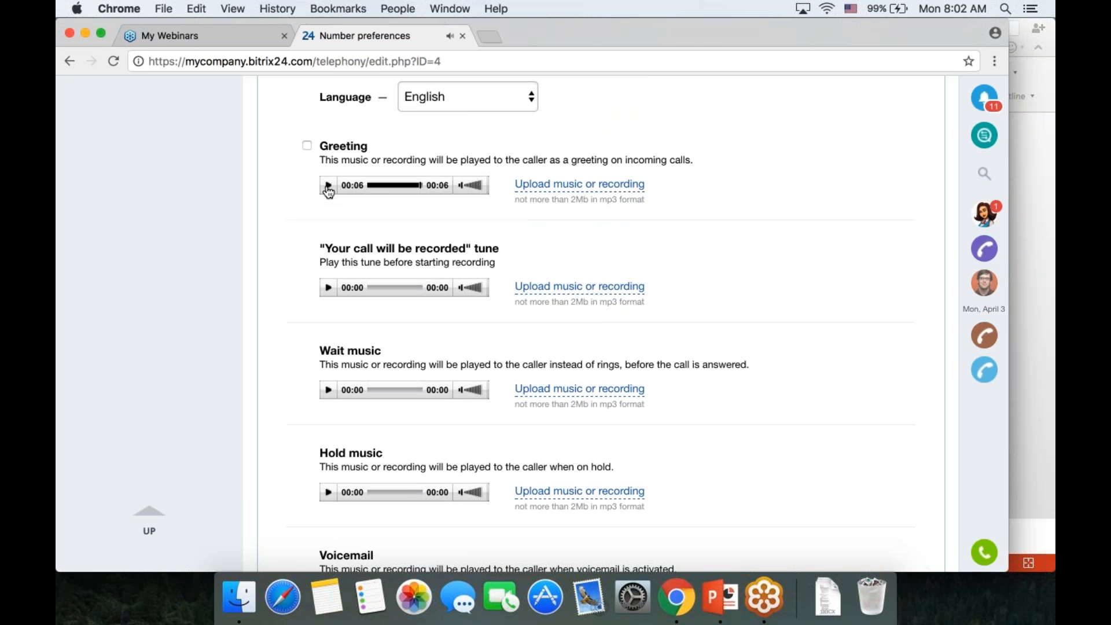
pyautogui.click(329, 288)
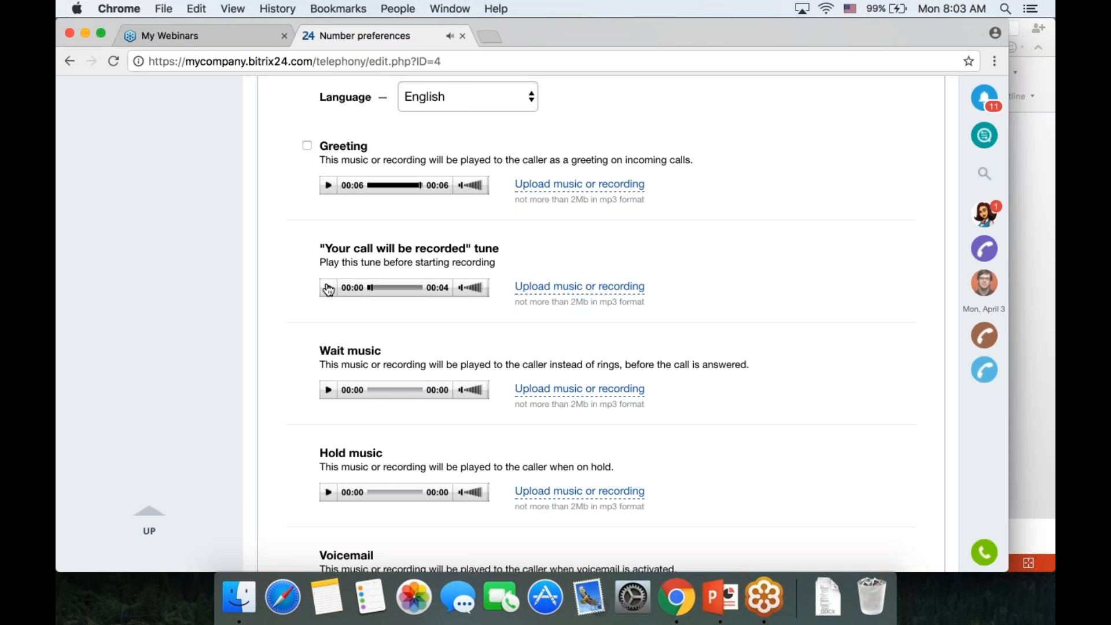
# Go over the rented number's inbound call routing, recording, quality assessment and phone hours settings once more.
pyautogui.scroll(-10, 812, 293)
pyautogui.scroll(15, 812, 288)
pyautogui.scroll(-3, 812, 289)
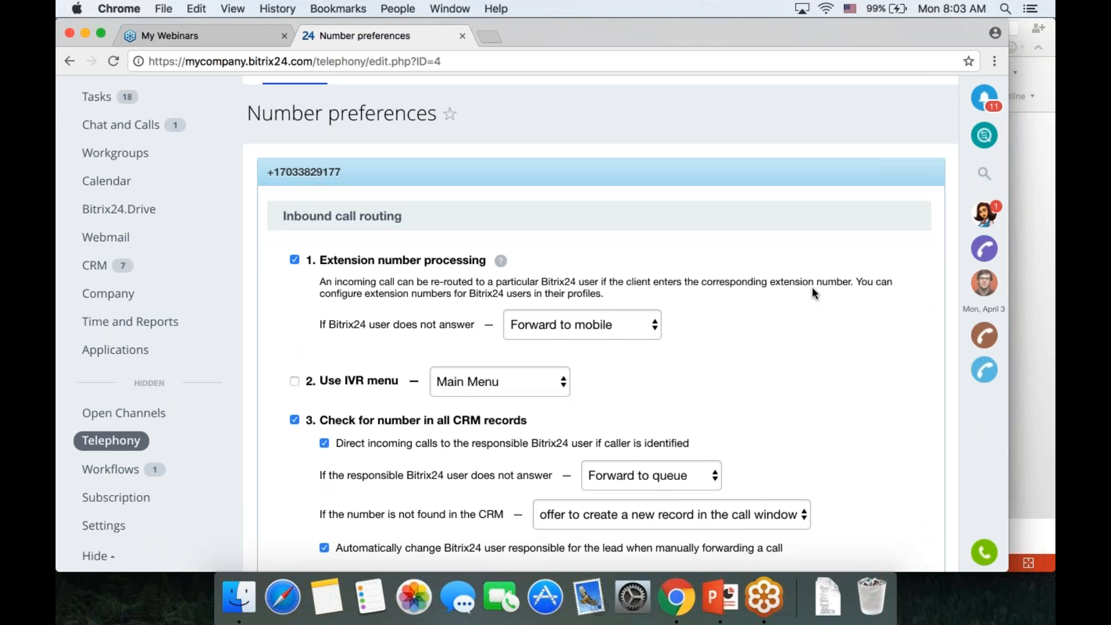
pyautogui.scroll(-6, 811, 286)
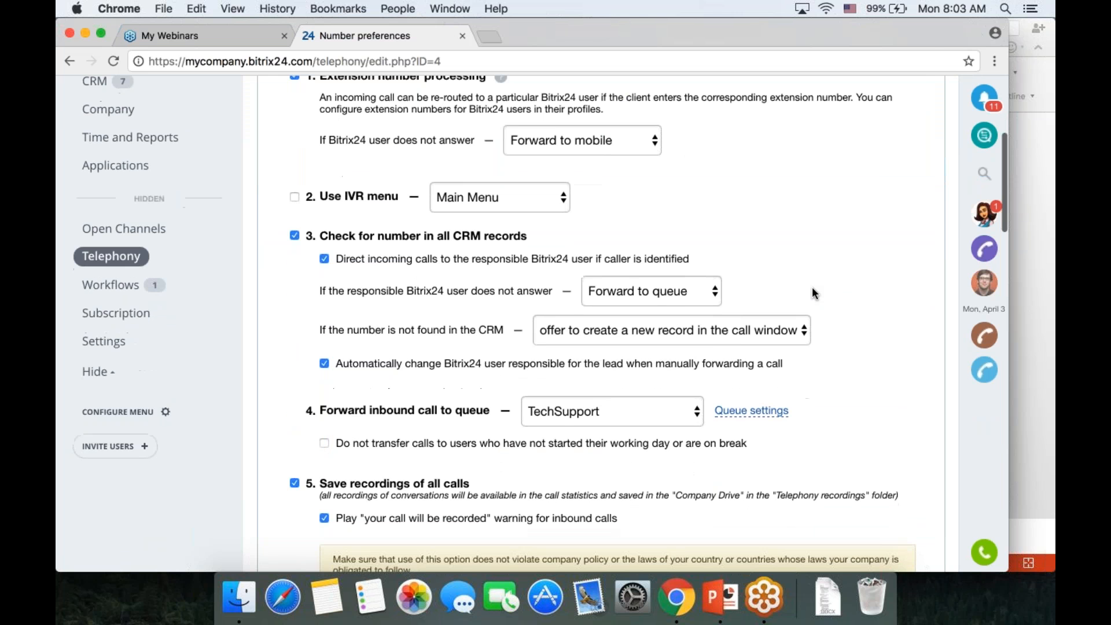
pyautogui.scroll(3, 875, 207)
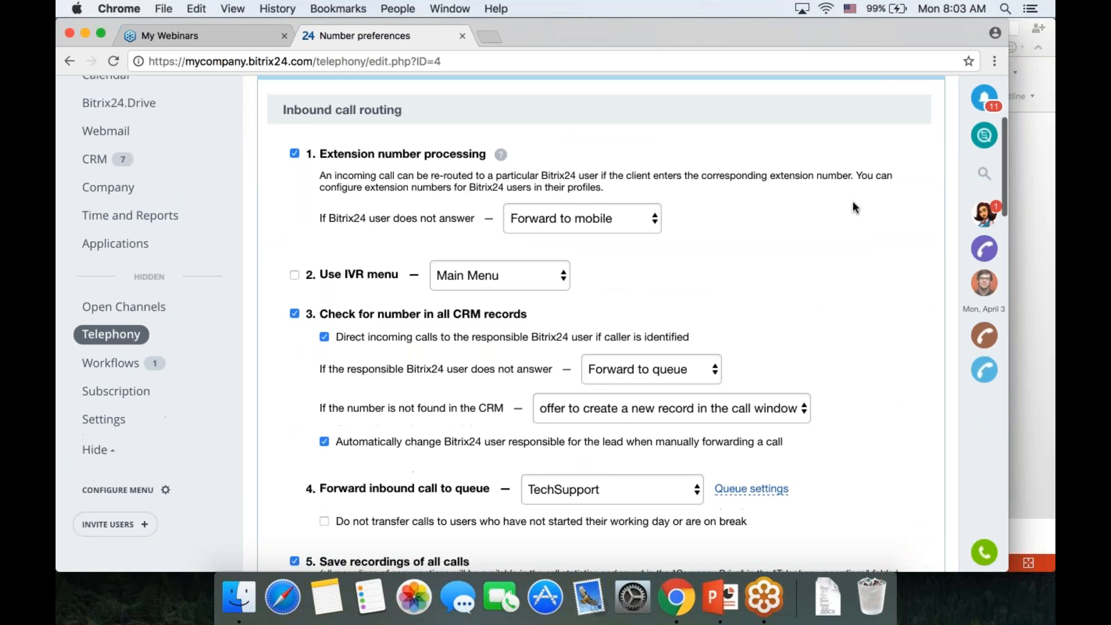
pyautogui.scroll(-6, 853, 202)
pyautogui.scroll(4, 853, 202)
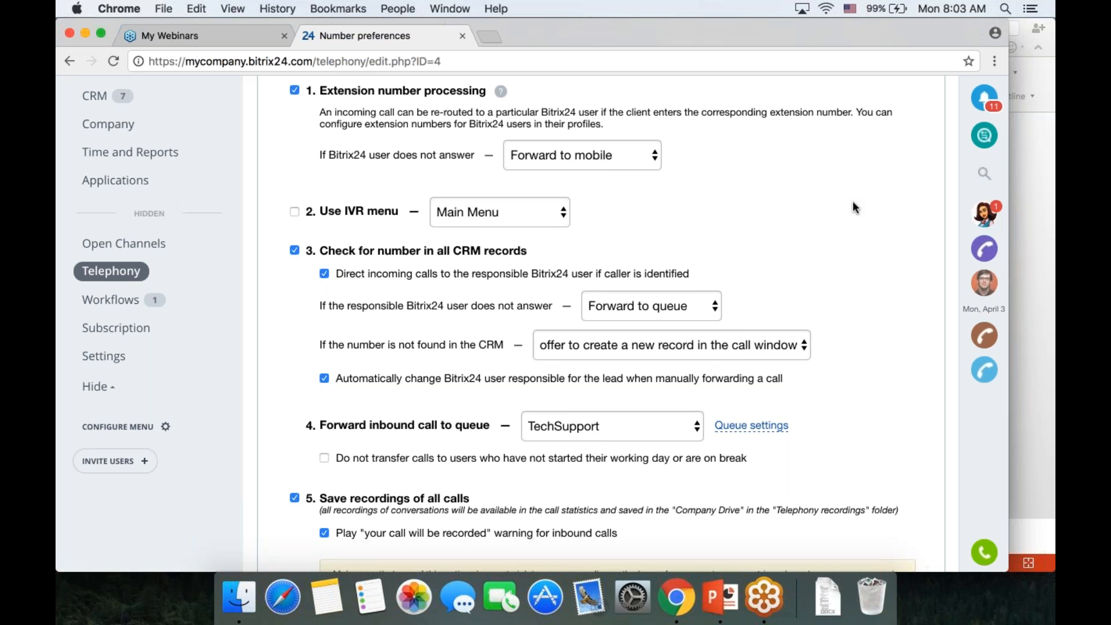
pyautogui.scroll(-7, 853, 202)
pyautogui.scroll(-13, 863, 237)
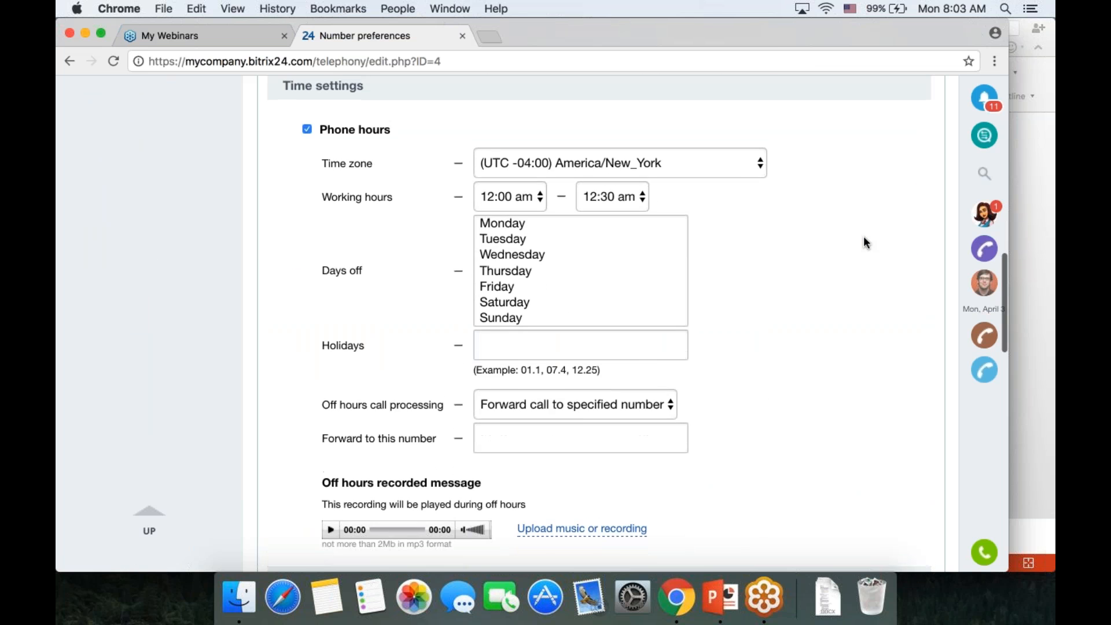
pyautogui.scroll(20, 864, 239)
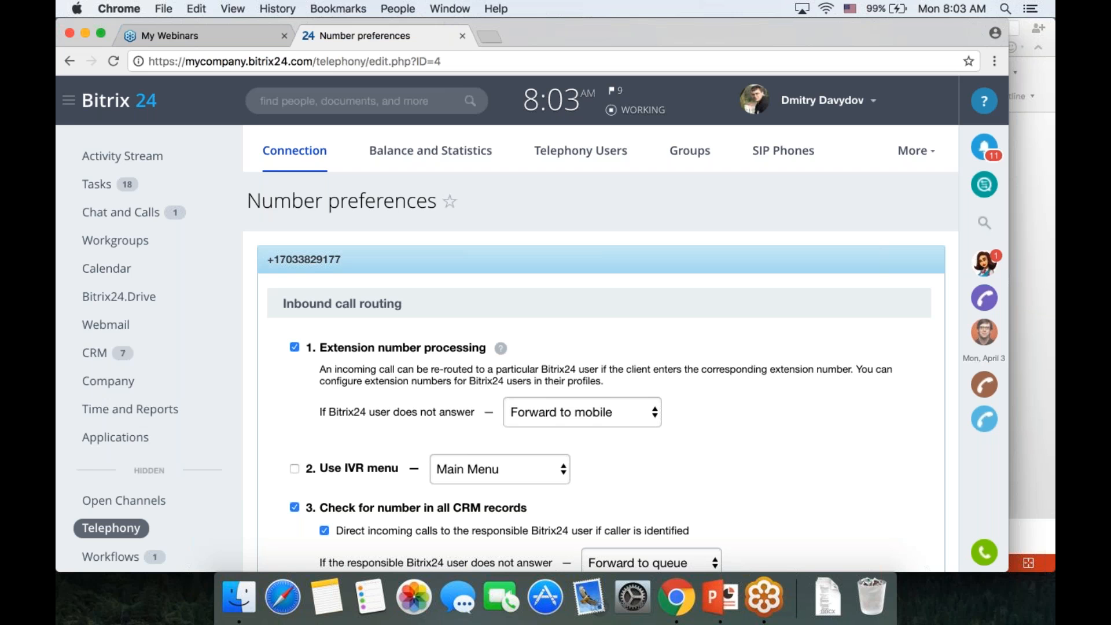
pyautogui.scroll(-7, 873, 301)
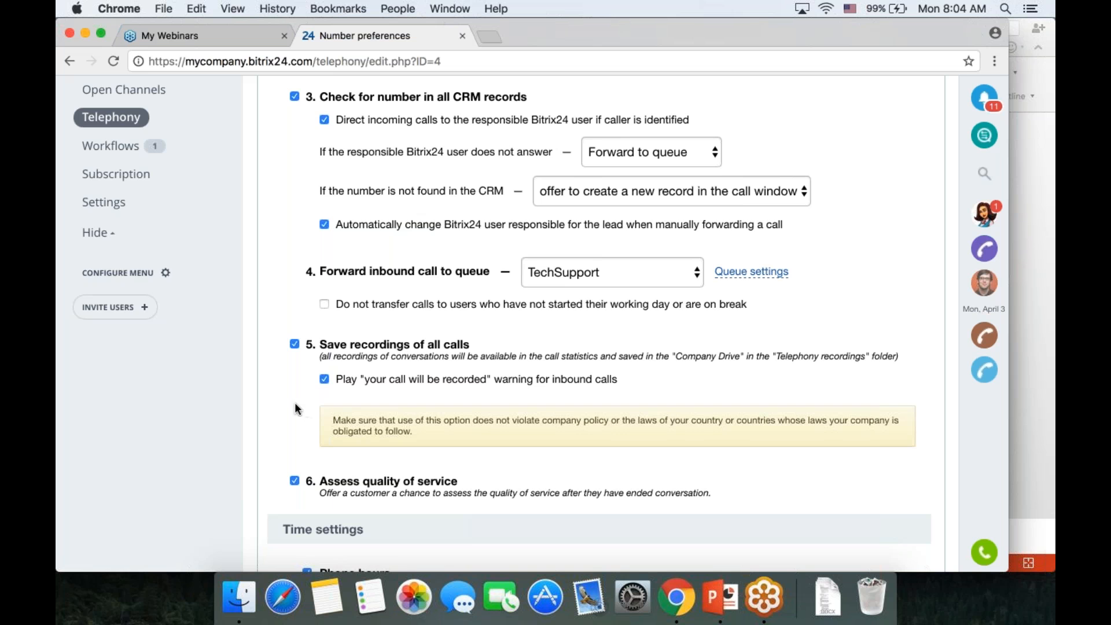
pyautogui.scroll(10, 287, 408)
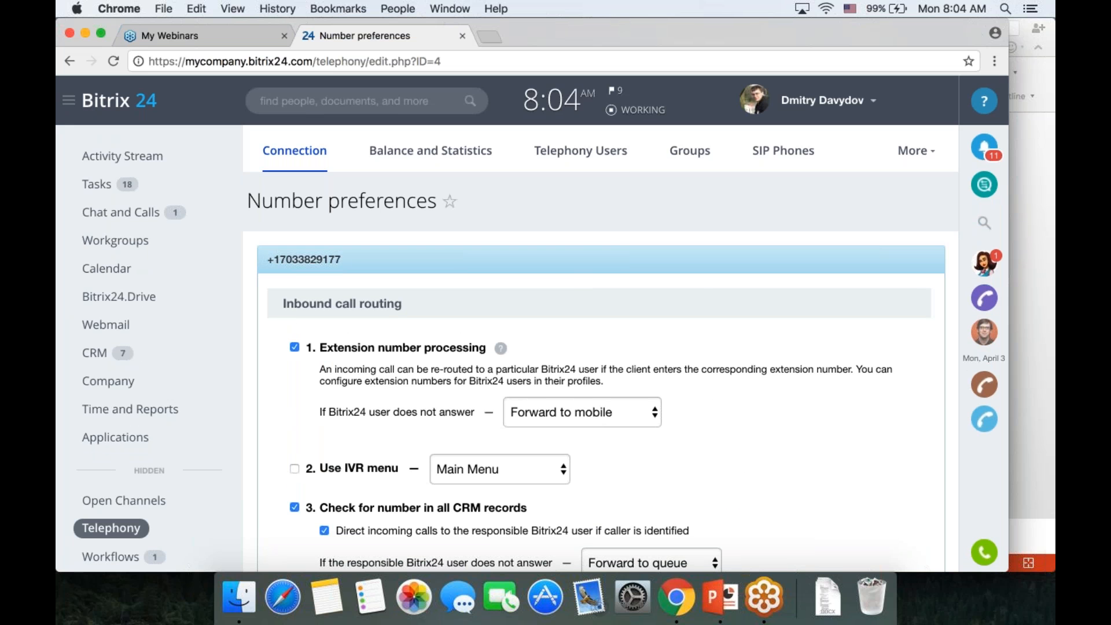
# Open the list of telephony users and review their extension numbers, numbers for outgoing calls and SIP phone status.
pyautogui.click(597, 154)
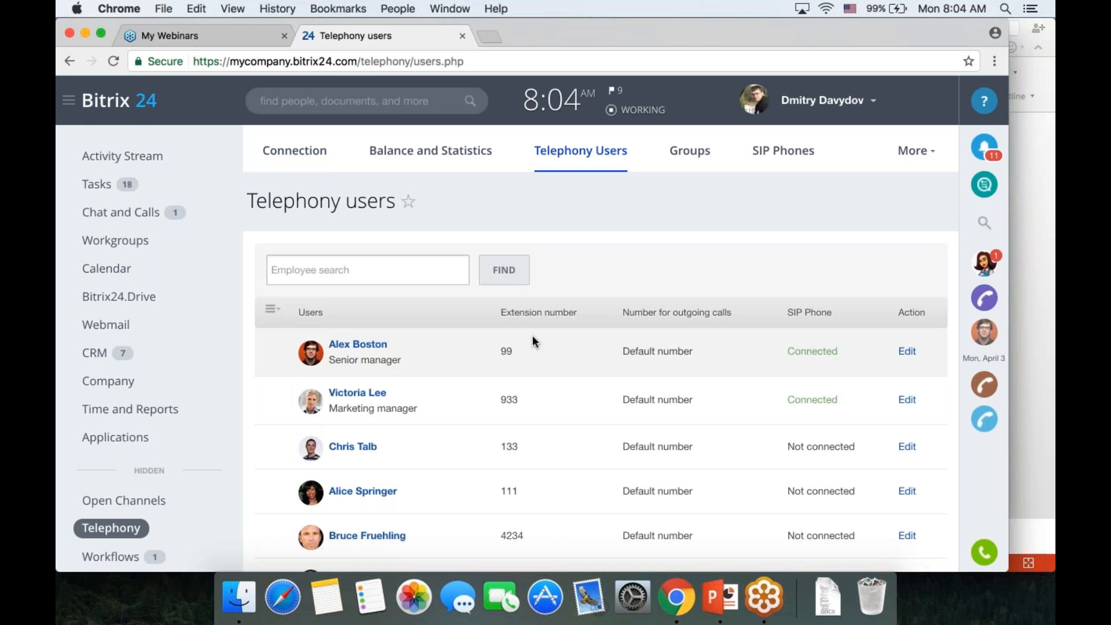
pyautogui.scroll(-1, 732, 403)
pyautogui.scroll(-4, 732, 402)
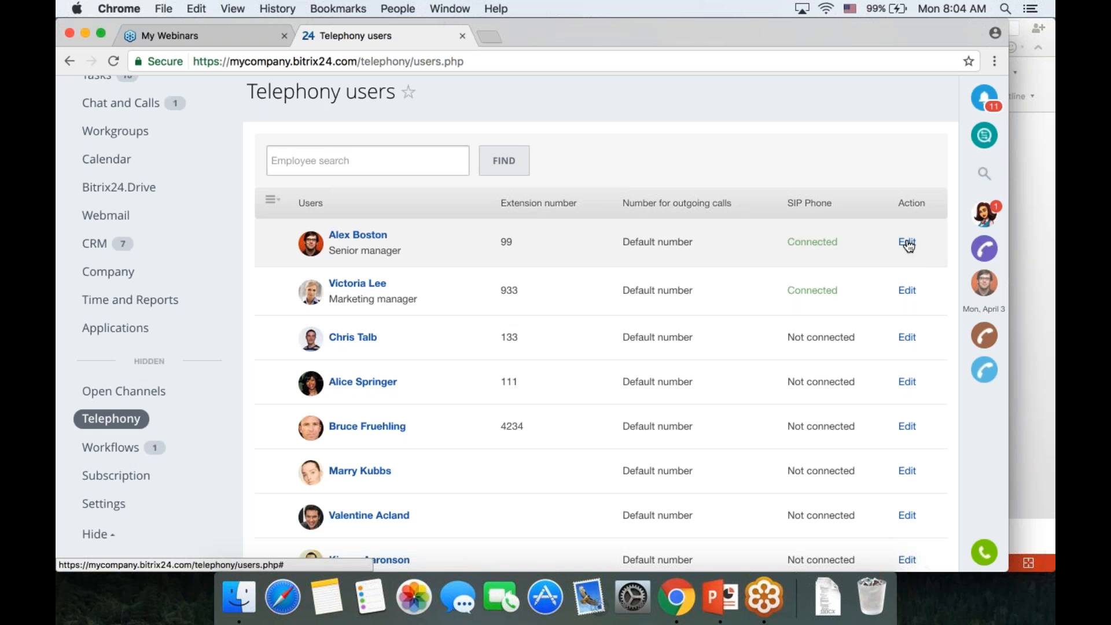
pyautogui.scroll(3, 908, 246)
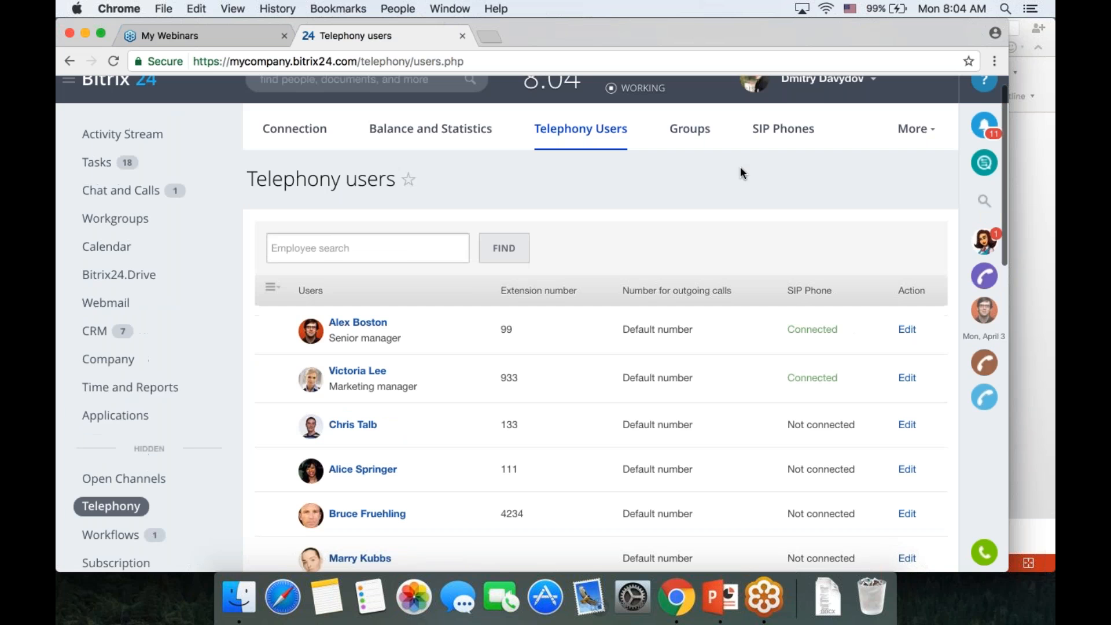
# Open the SIP Phones page and read the instructions for connecting desktop phones and using the telephony.
pyautogui.click(783, 128)
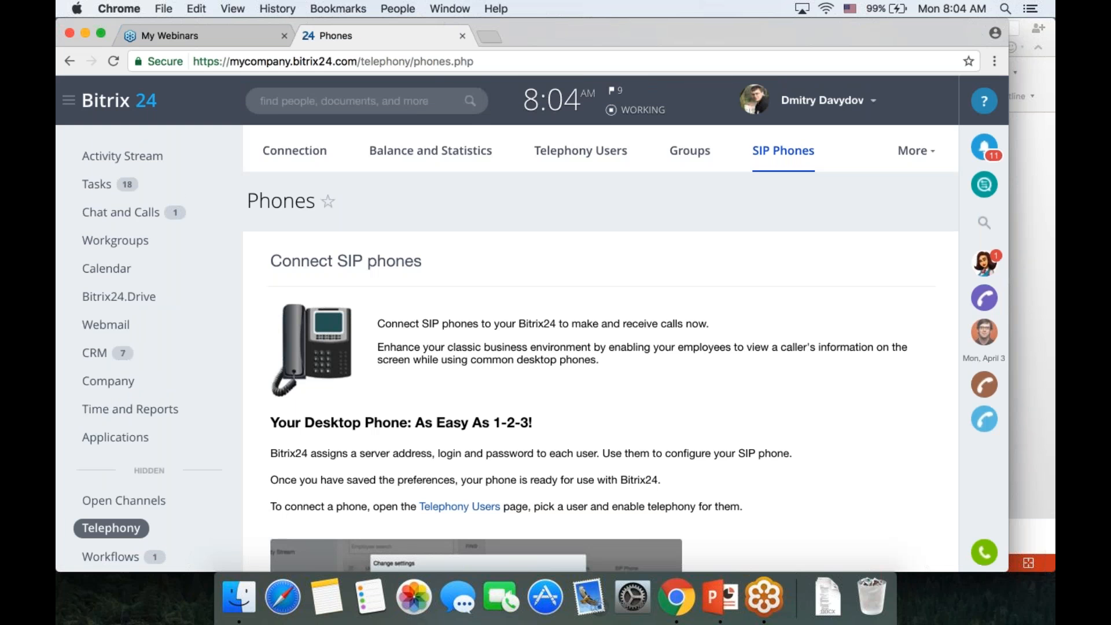
pyautogui.scroll(-10, 599, 324)
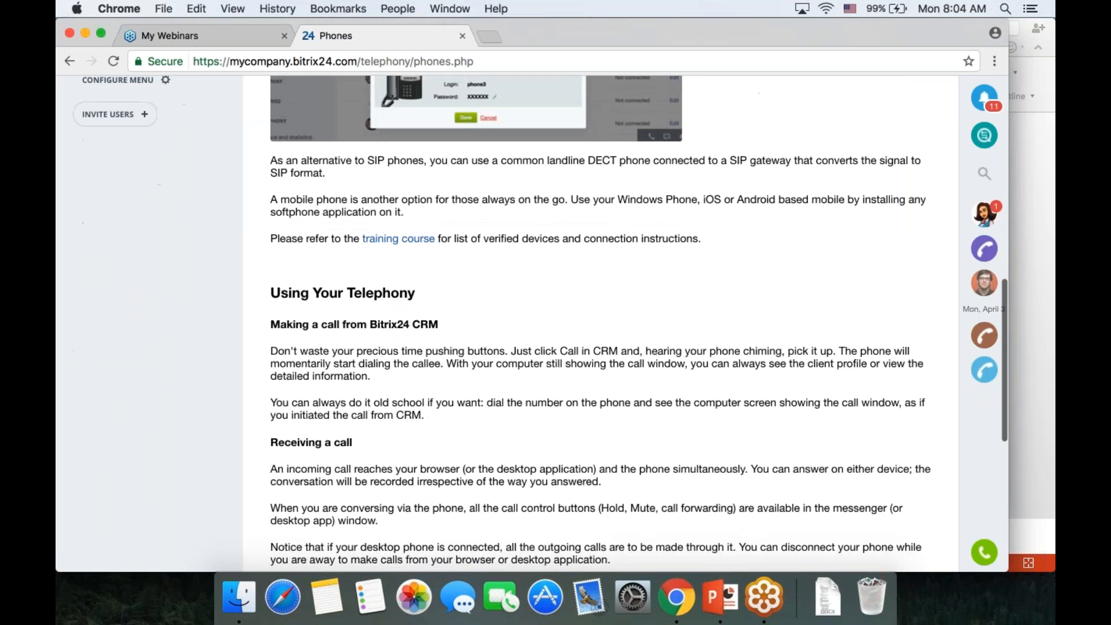
pyautogui.scroll(7, 818, 317)
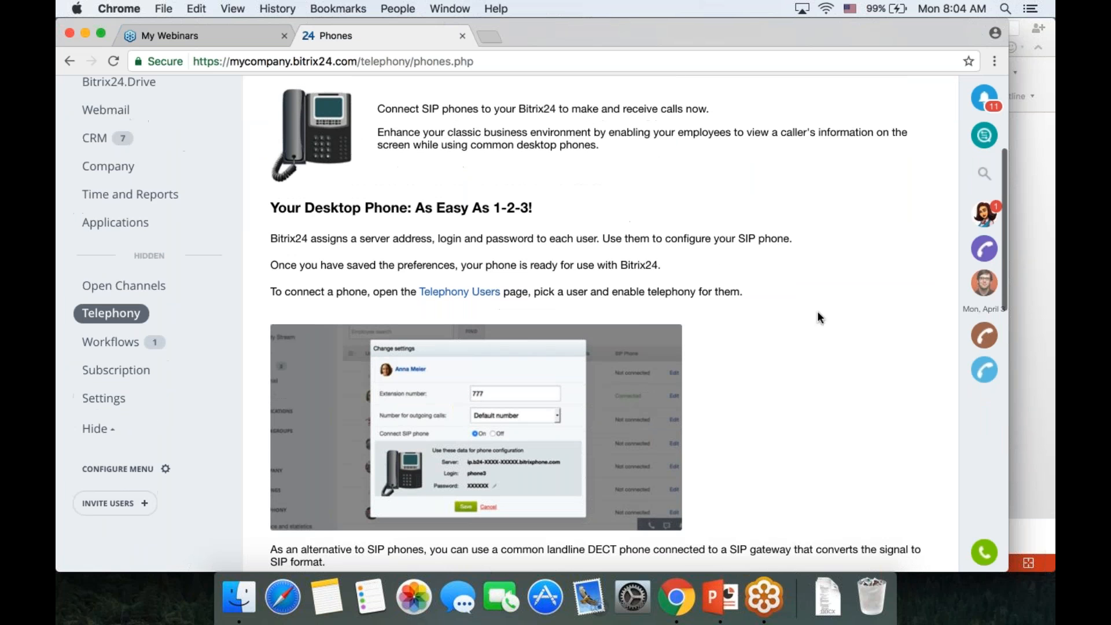
pyautogui.scroll(3, 818, 317)
pyautogui.scroll(-7, 817, 317)
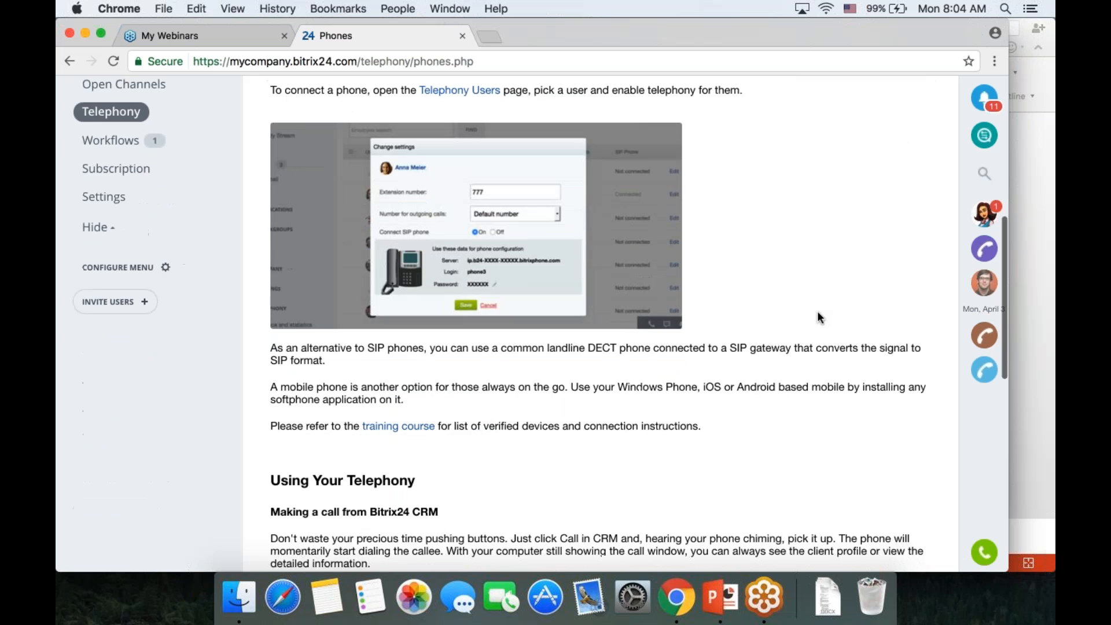
pyautogui.scroll(-2, 817, 311)
pyautogui.scroll(9, 818, 311)
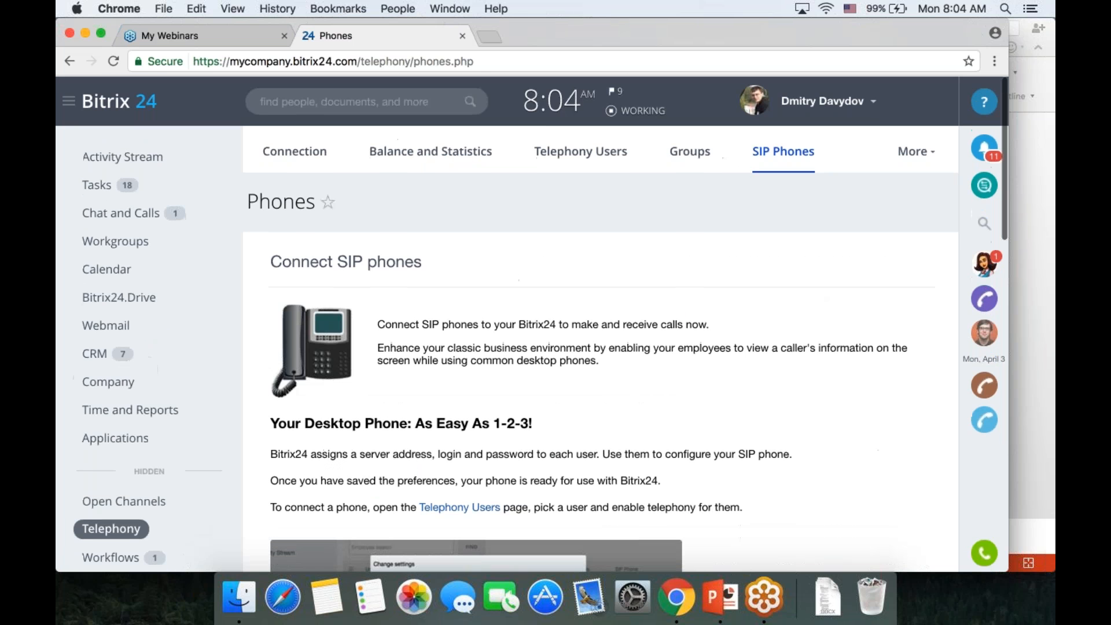
# View the marketing manager's extension, outgoing number and SIP phone settings among the telephony users, and close them without saving.
pyautogui.click(586, 159)
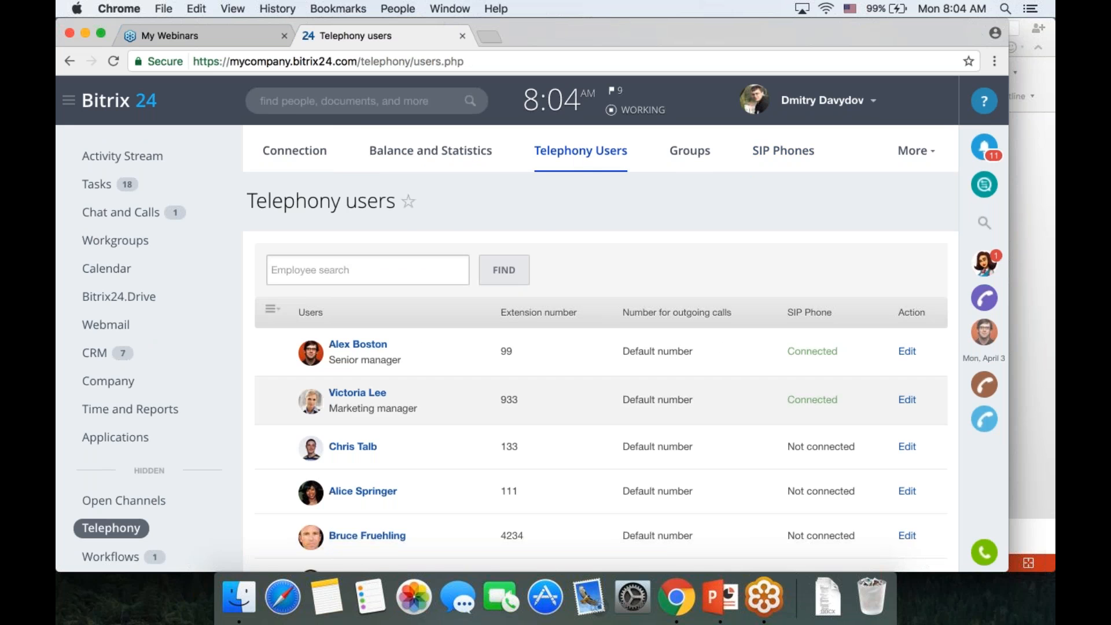
pyautogui.click(907, 401)
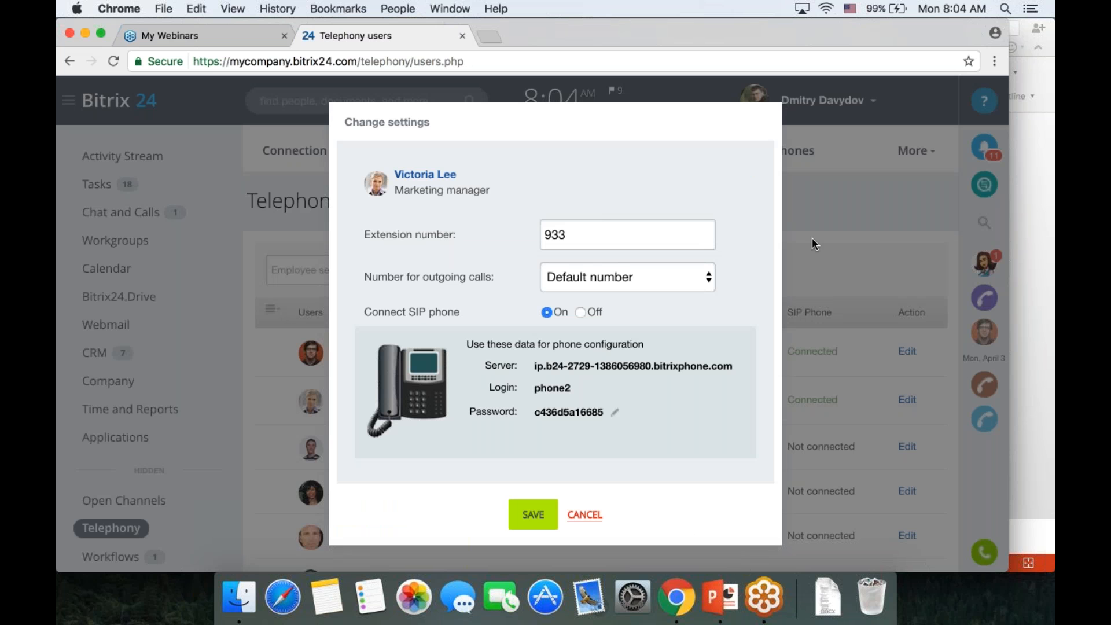
pyautogui.click(584, 515)
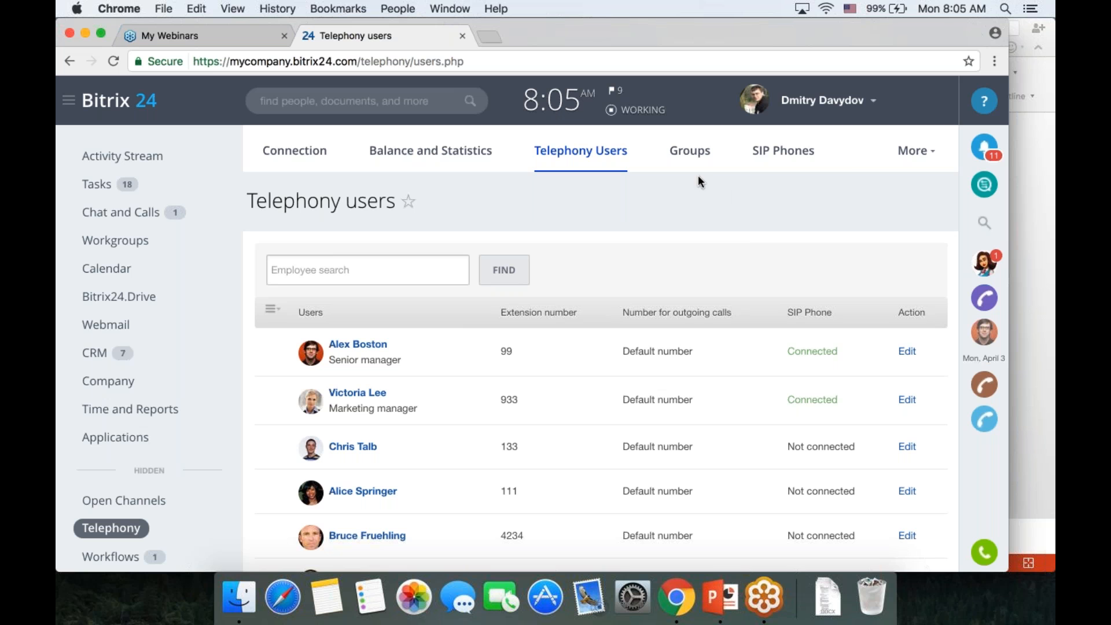
# Start a new queue in the telephony groups and add the second through fifth people from the recent list as its employees.
pyautogui.click(698, 156)
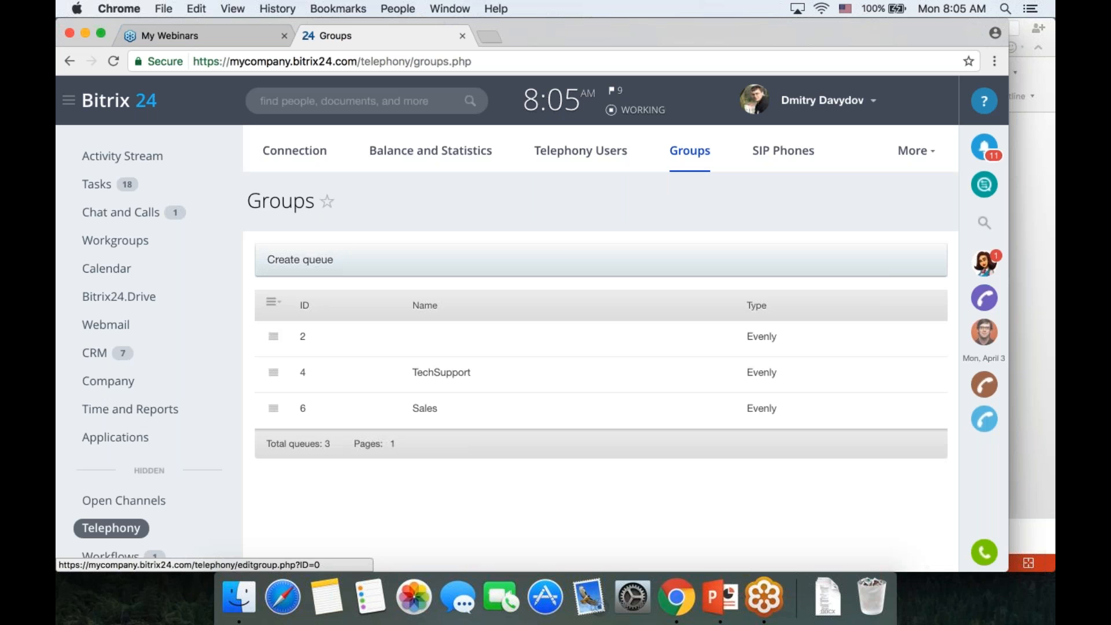
pyautogui.click(284, 263)
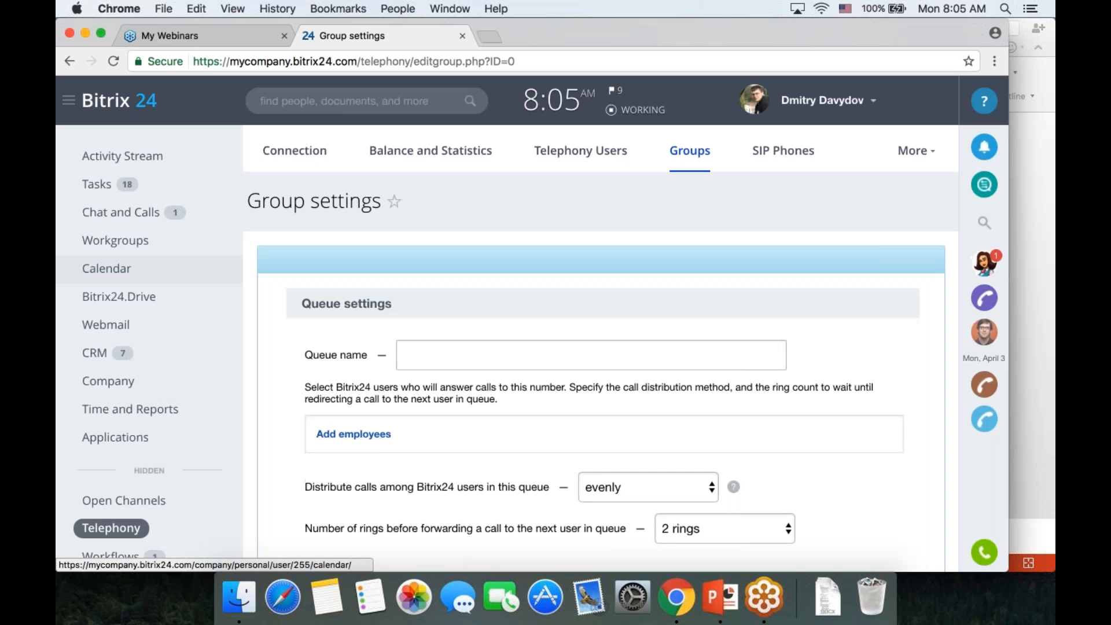
pyautogui.scroll(-3, 106, 263)
pyautogui.click(353, 321)
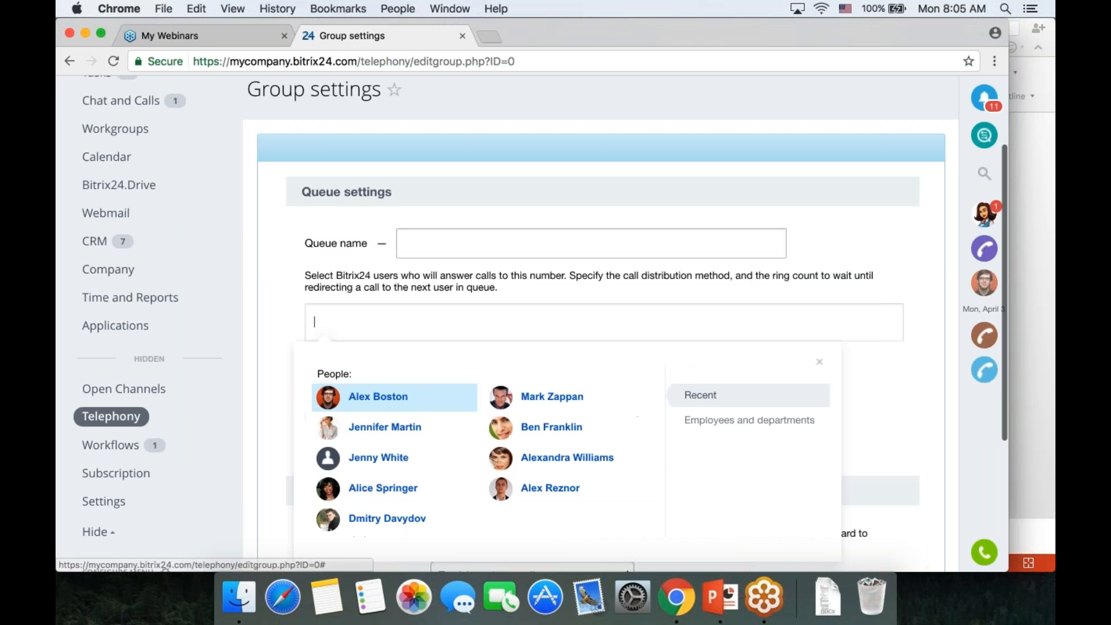
pyautogui.click(397, 432)
pyautogui.click(383, 463)
pyautogui.click(373, 497)
pyautogui.click(386, 518)
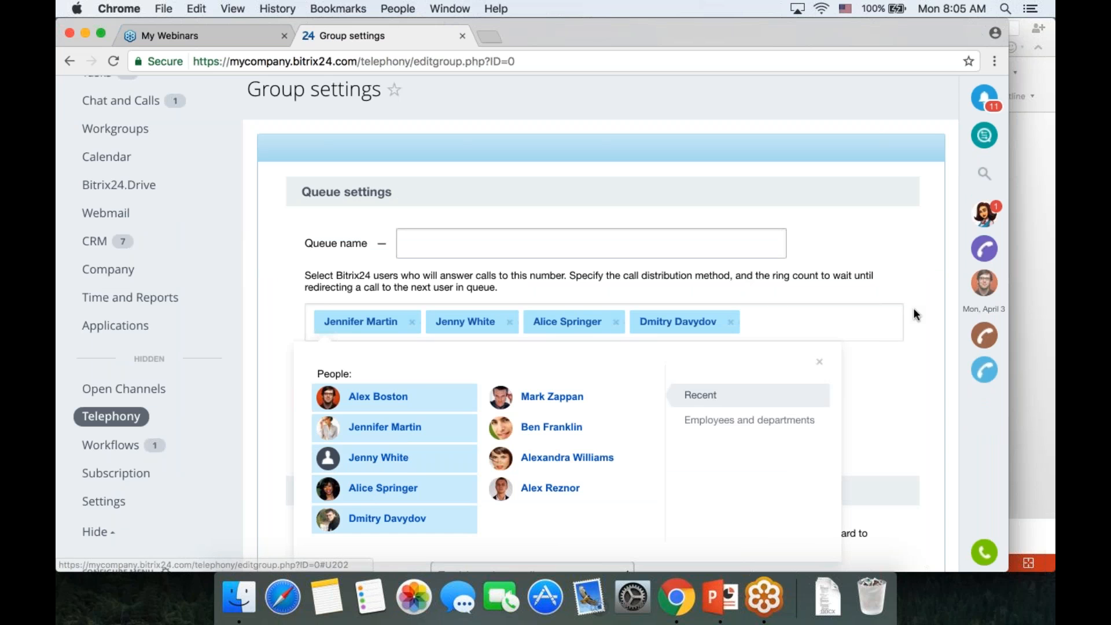
pyautogui.scroll(-1, 913, 308)
pyautogui.scroll(-2, 913, 308)
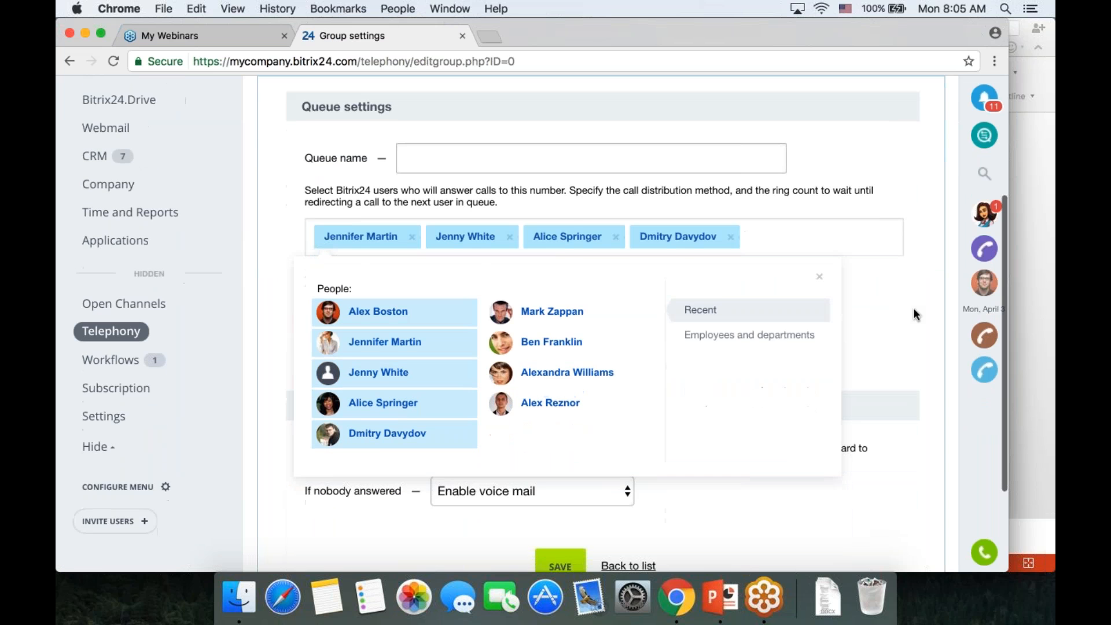
pyautogui.click(822, 278)
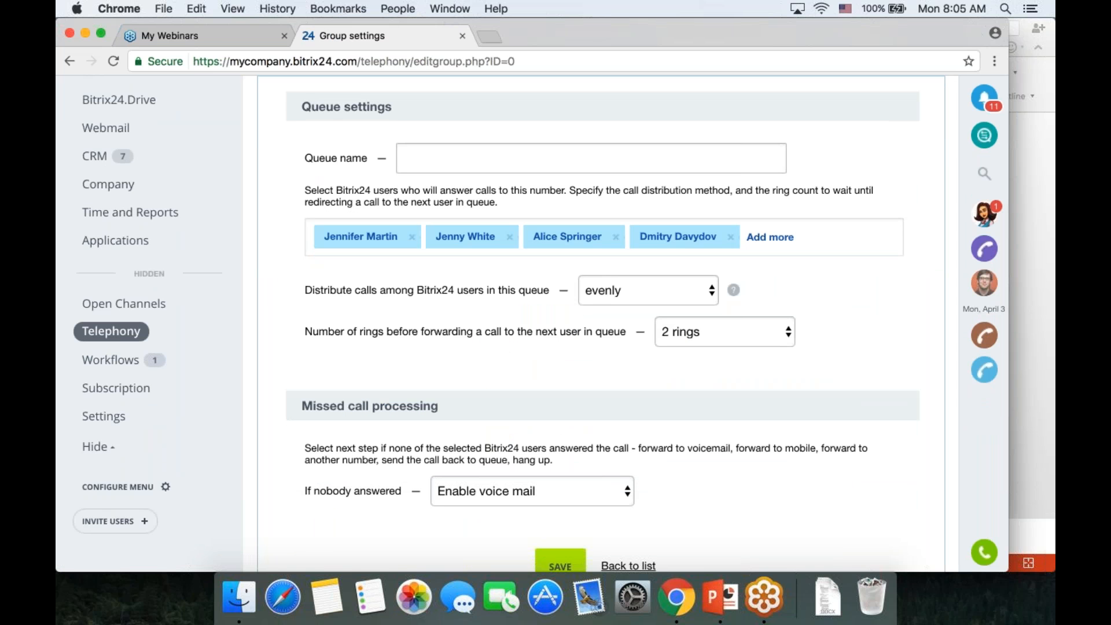
# Name the queue "Operators", check the call distribution methods while keeping "evenly", and save the queue.
pyautogui.write('Operator')
pyautogui.write('s')
pyautogui.click(665, 288)
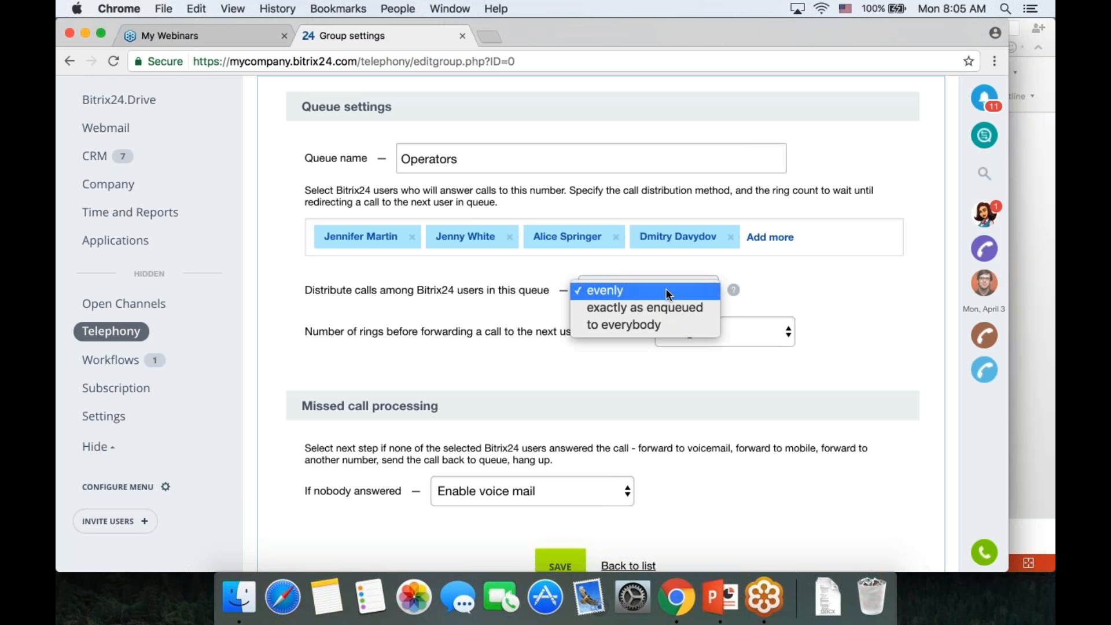
pyautogui.click(490, 318)
pyautogui.scroll(-5, 776, 422)
pyautogui.click(560, 431)
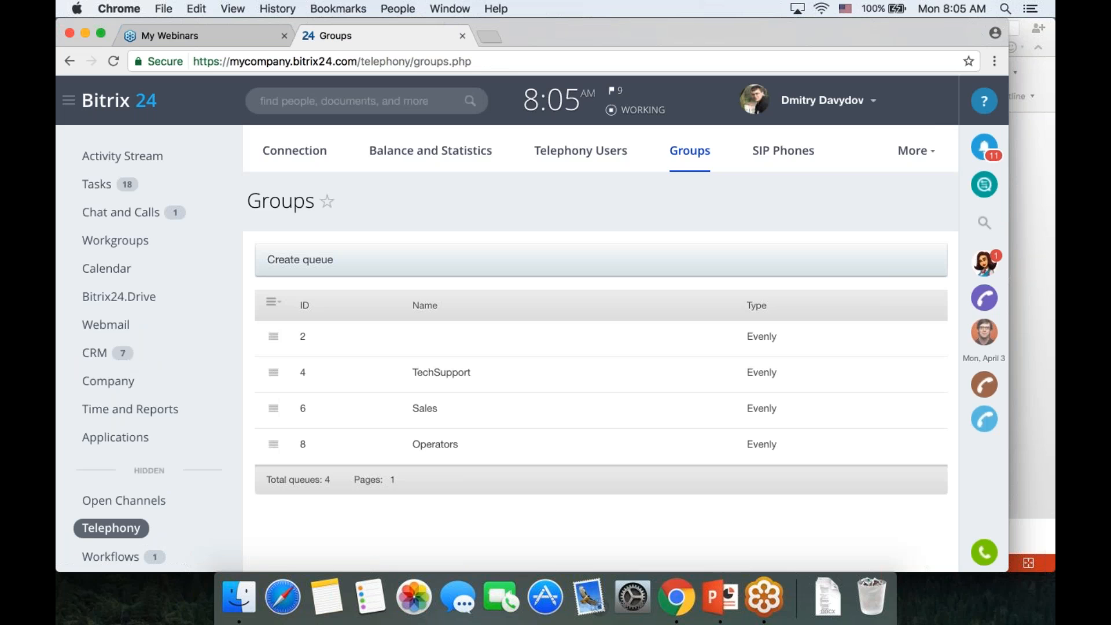
# Open the telephony access permissions and view the permissions of the Manager role.
pyautogui.click(913, 150)
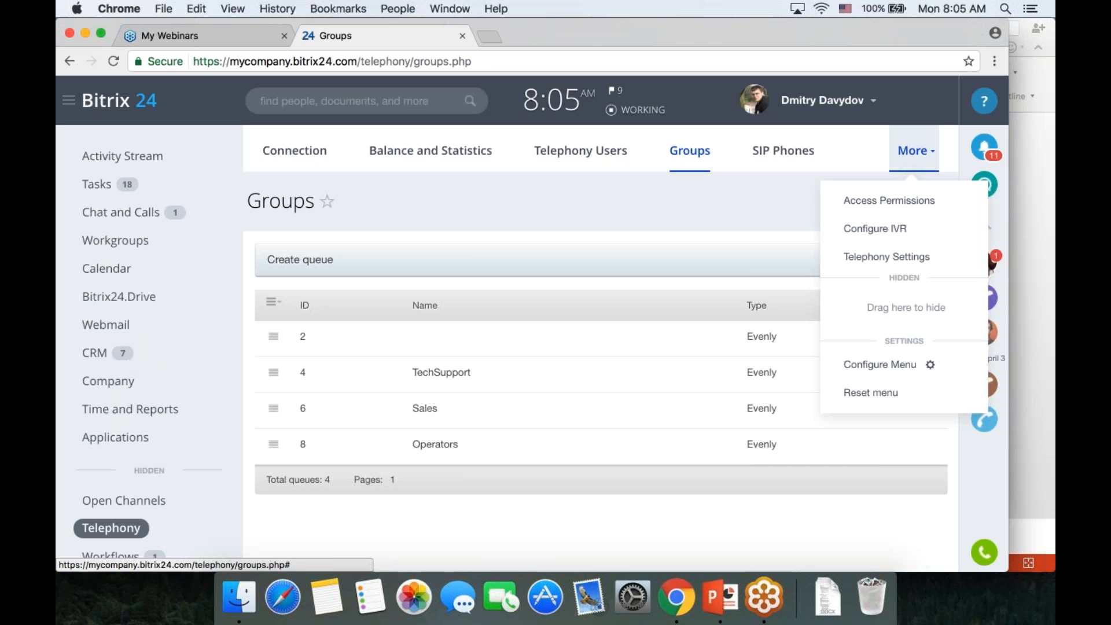
pyautogui.click(919, 199)
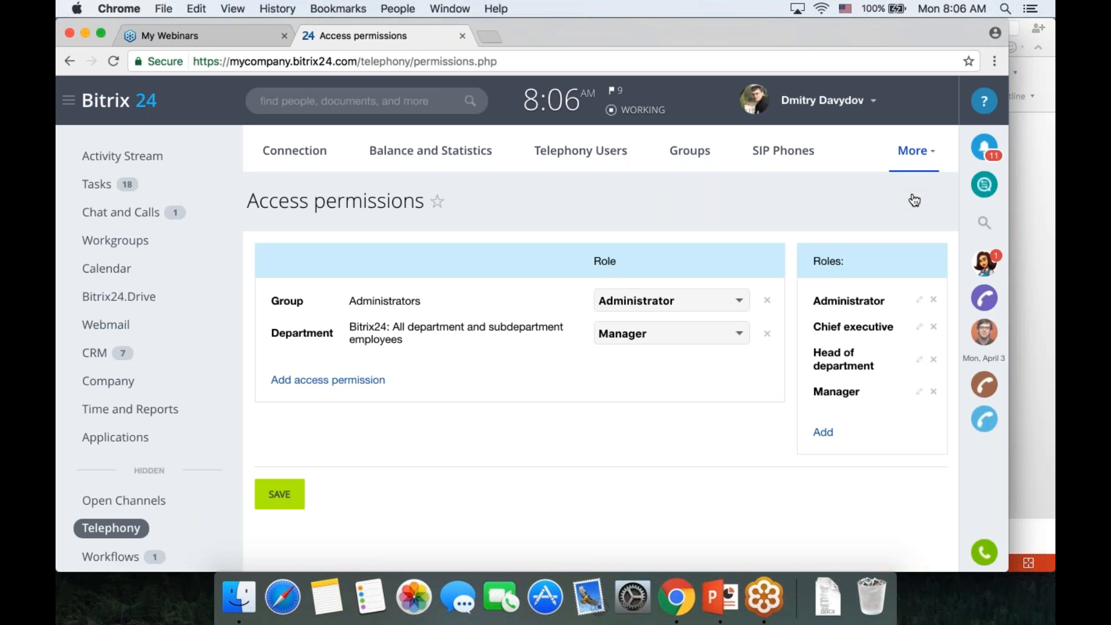
pyautogui.click(919, 392)
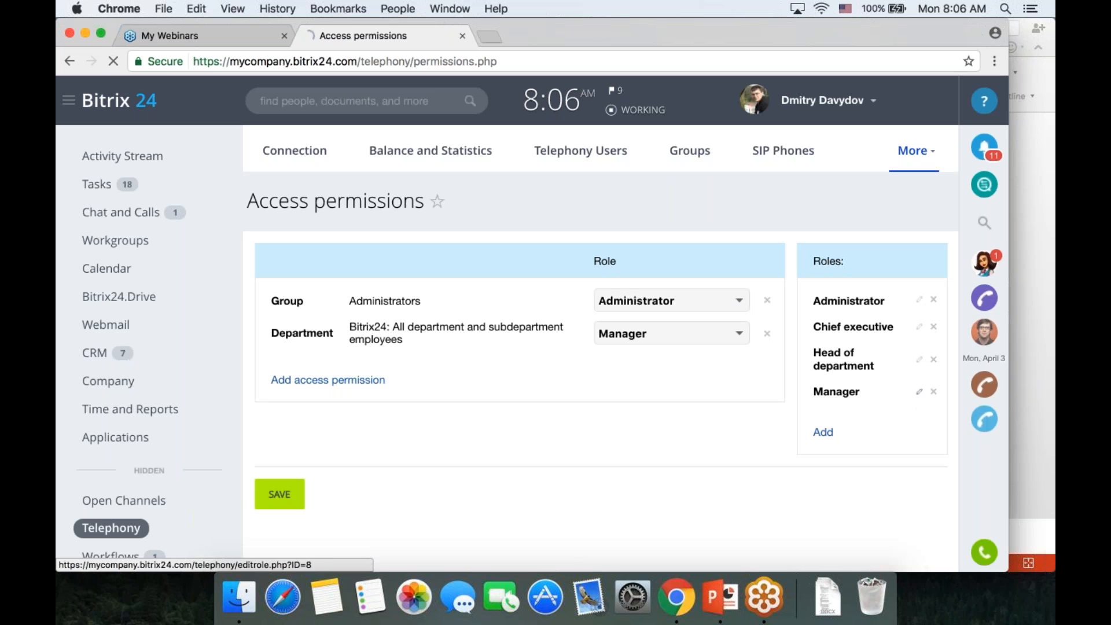
pyautogui.scroll(-3, 821, 310)
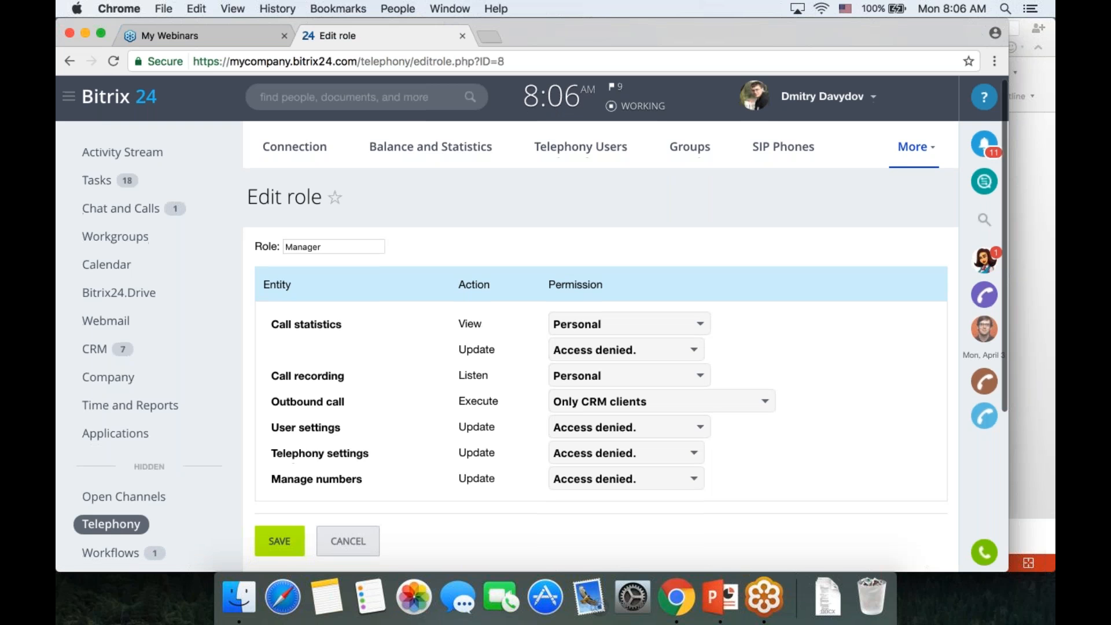
# Review the Manager role's permission options for outbound calls, viewing call statistics and managing numbers, and leave the role without saving.
pyautogui.click(752, 290)
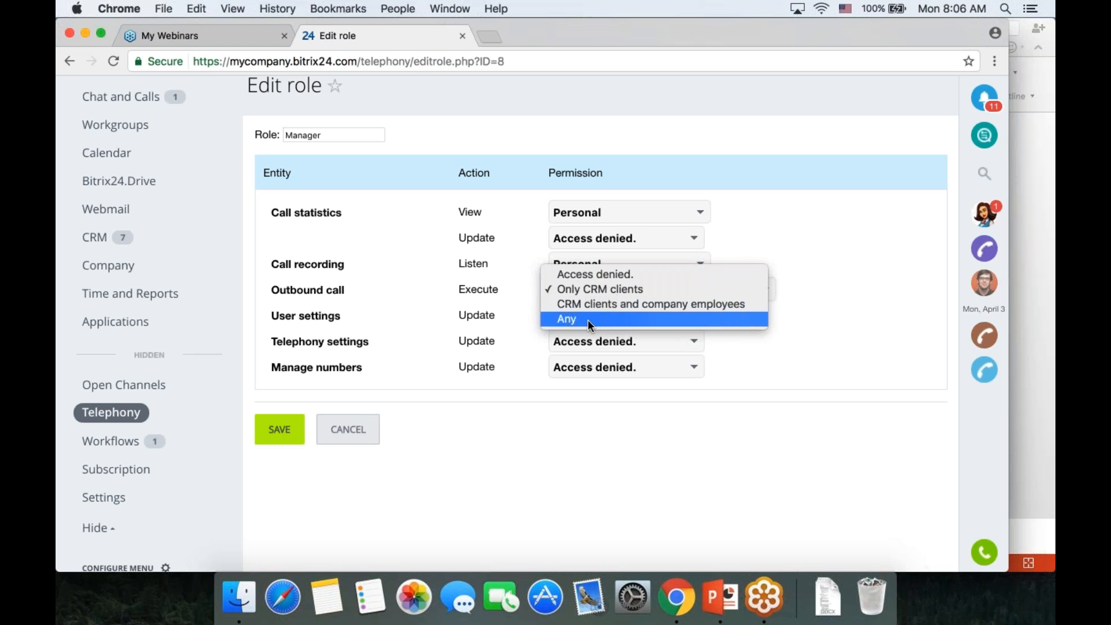
pyautogui.click(606, 290)
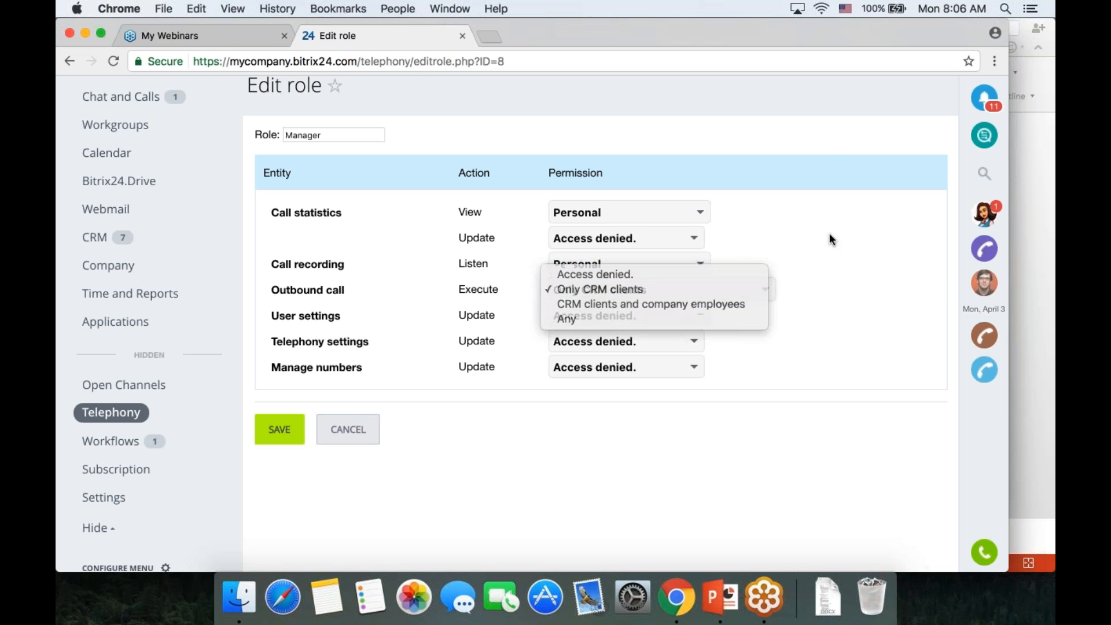
pyautogui.click(629, 212)
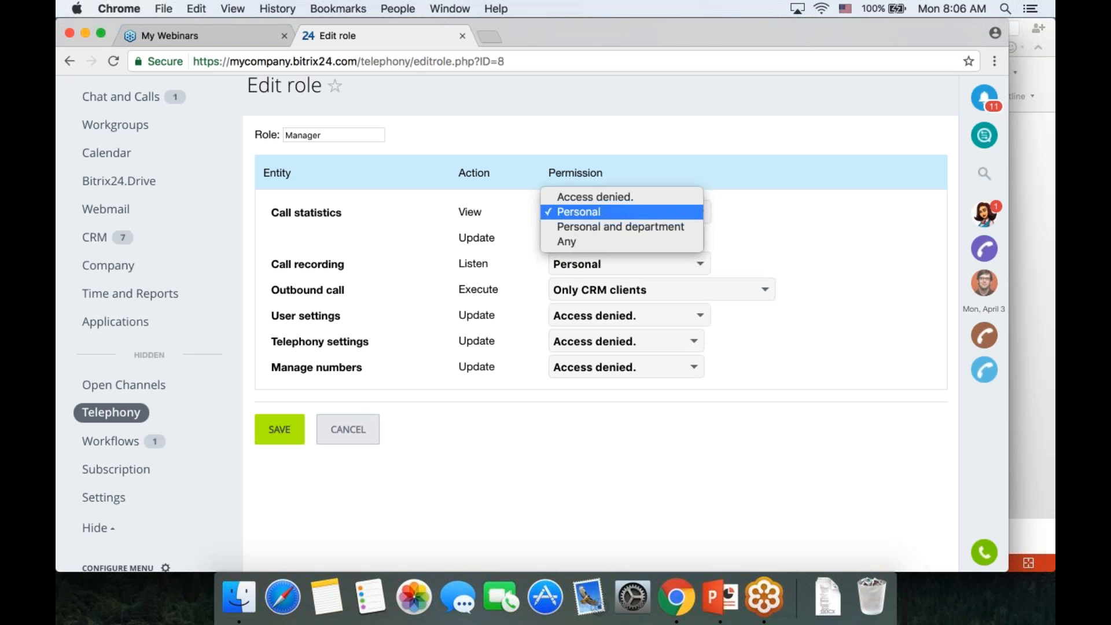
pyautogui.click(578, 212)
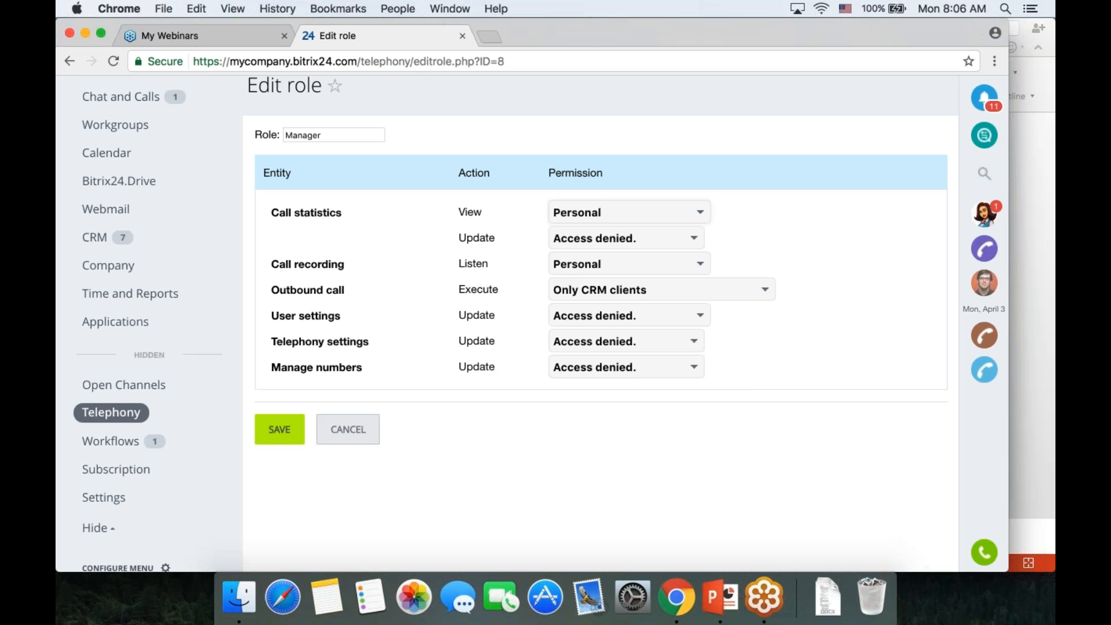
pyautogui.click(625, 366)
pyautogui.click(619, 367)
pyautogui.click(363, 434)
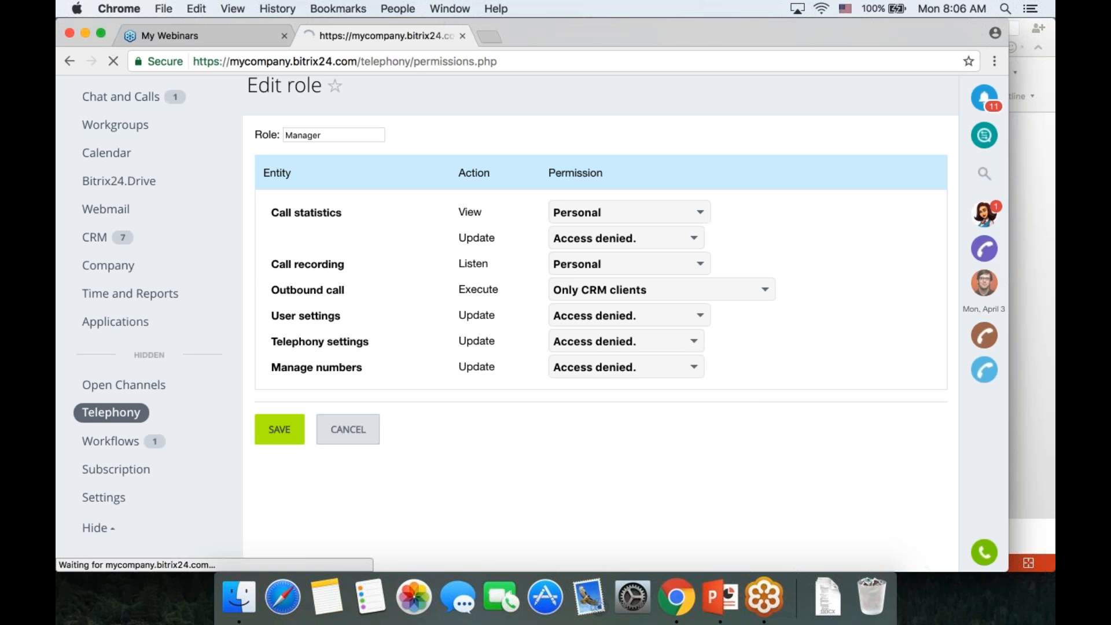
# Open the telephony settings and review the default outgoing number and the options for displaying telephone calls in Messenger.
pyautogui.click(914, 146)
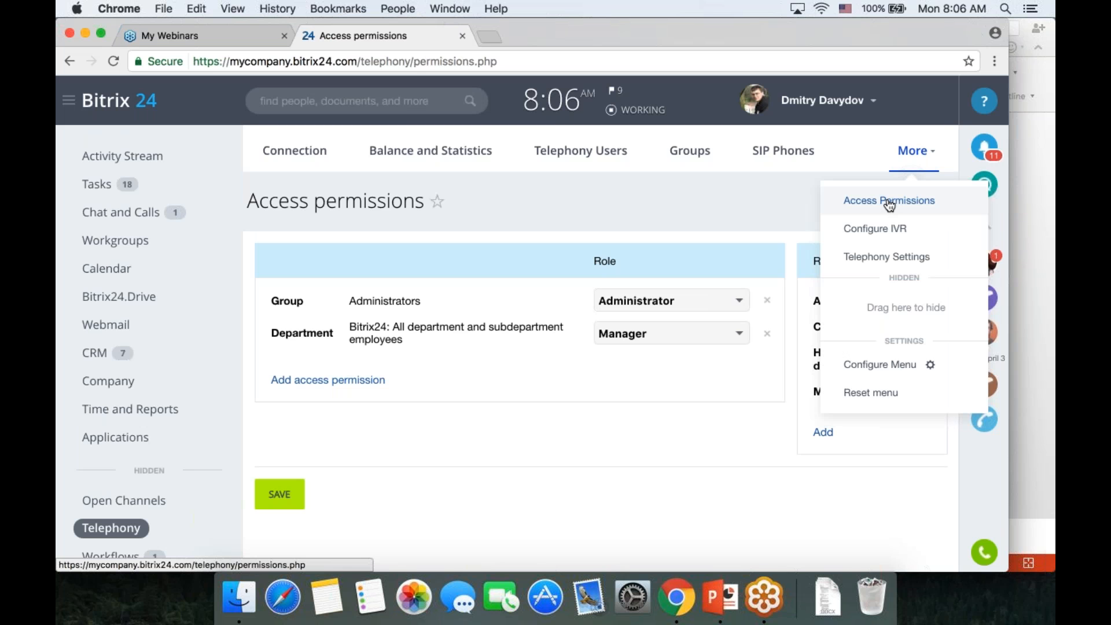
pyautogui.click(888, 259)
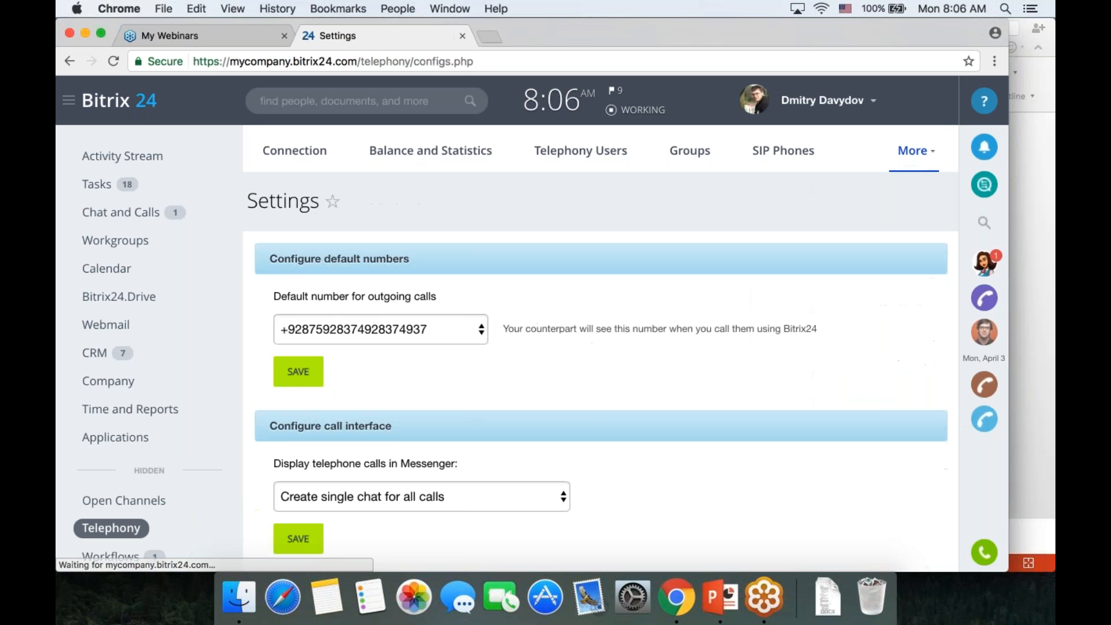
pyautogui.scroll(-5, 533, 324)
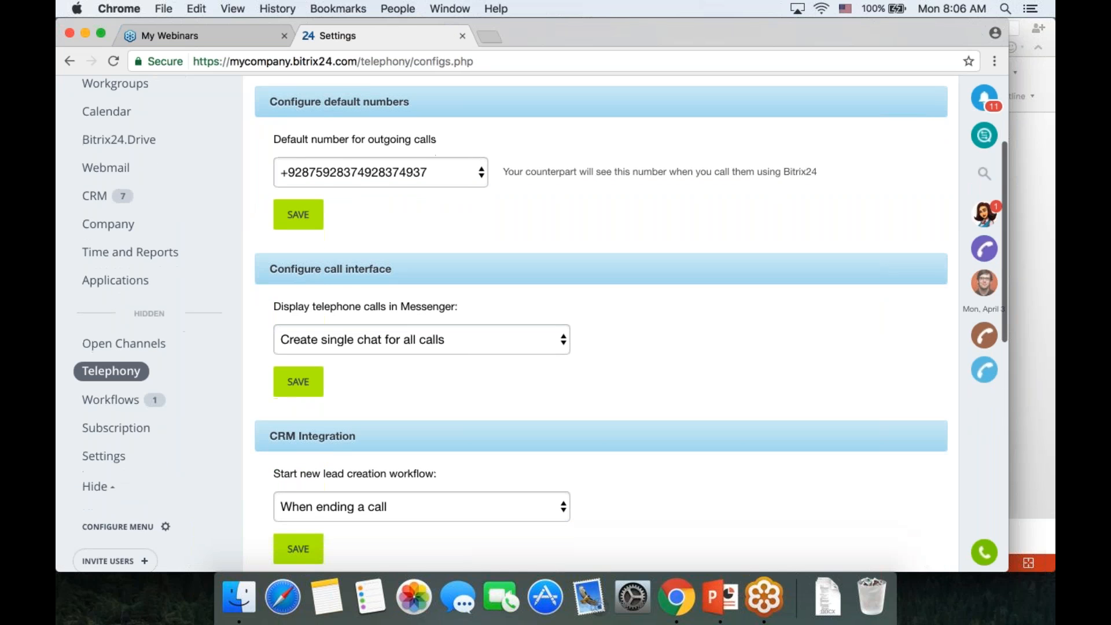
pyautogui.scroll(2, 920, 341)
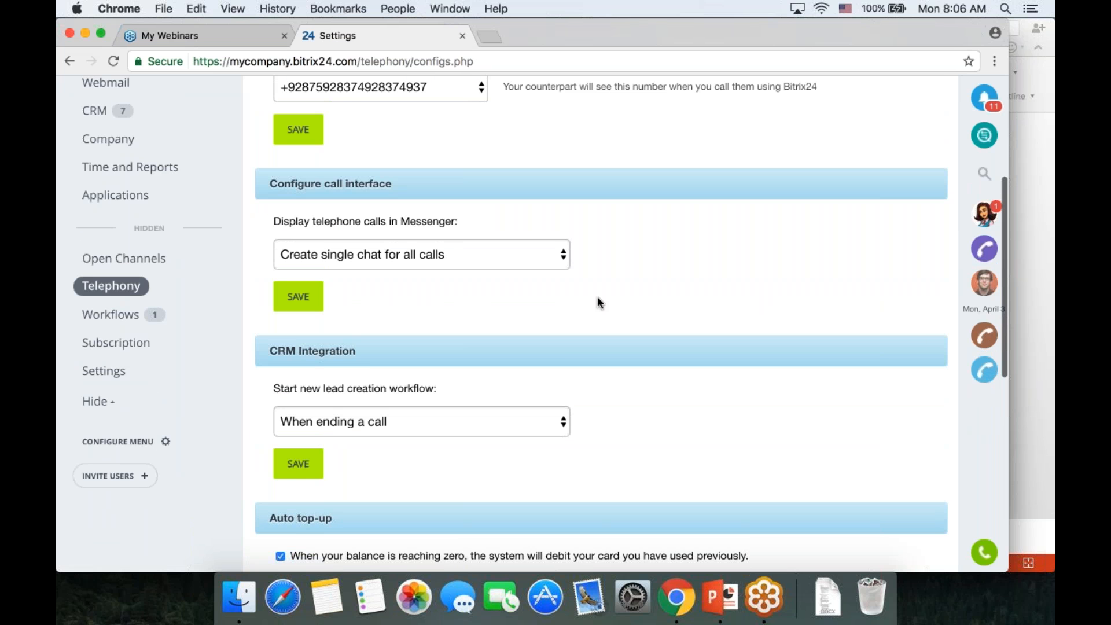
pyautogui.click(553, 256)
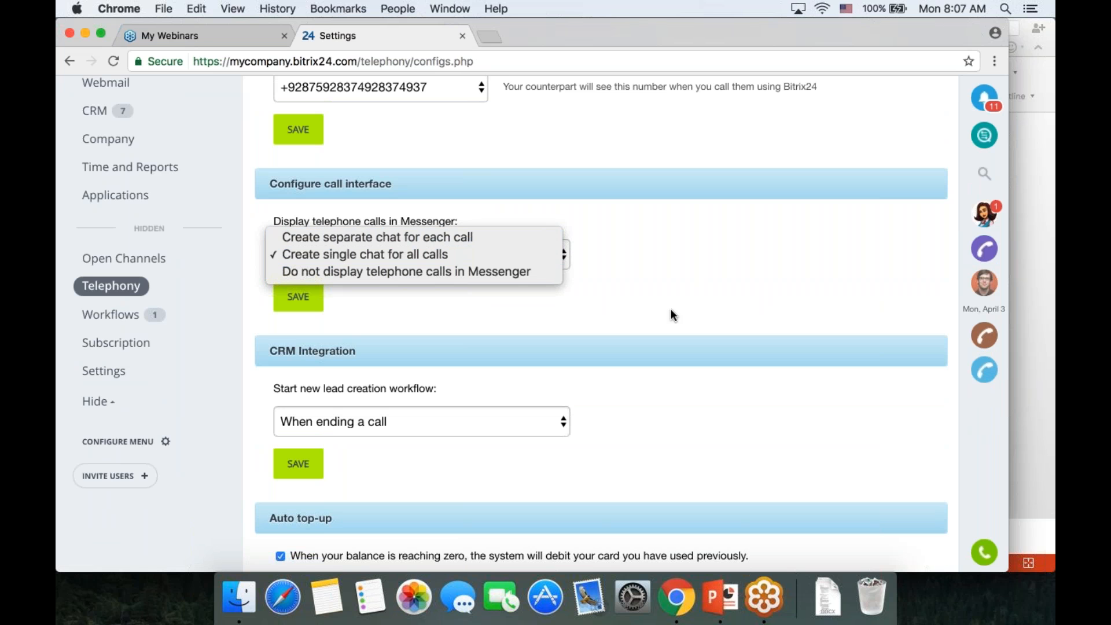
pyautogui.click(702, 309)
# Open the Telephone calls chat, look through its call history, and close the messenger.
pyautogui.click(983, 252)
pyautogui.scroll(5, 720, 304)
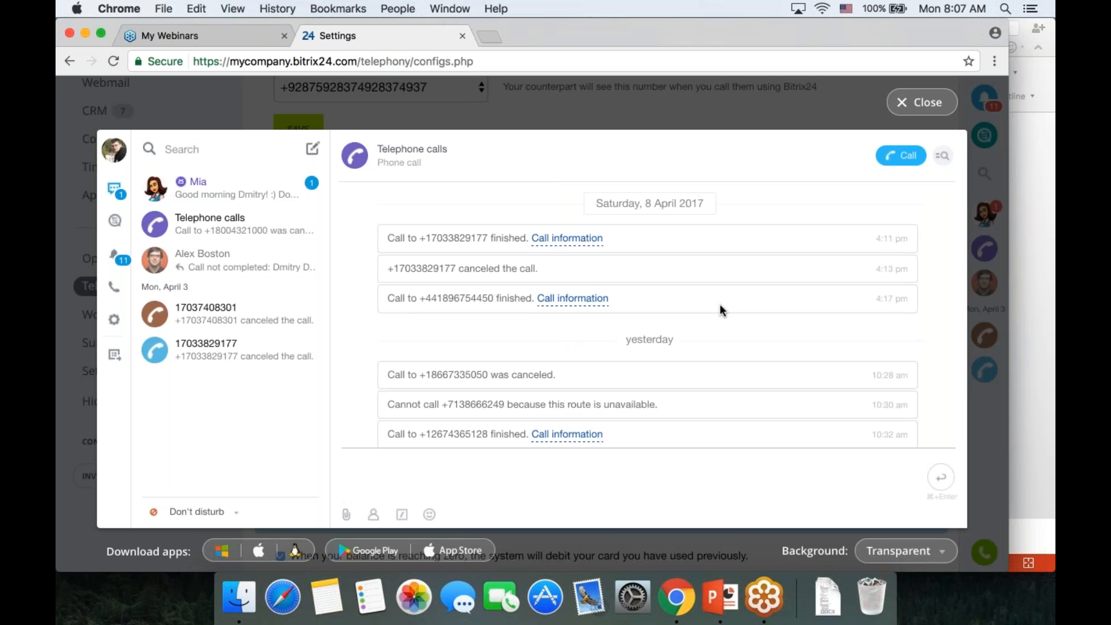
pyautogui.scroll(-5, 714, 280)
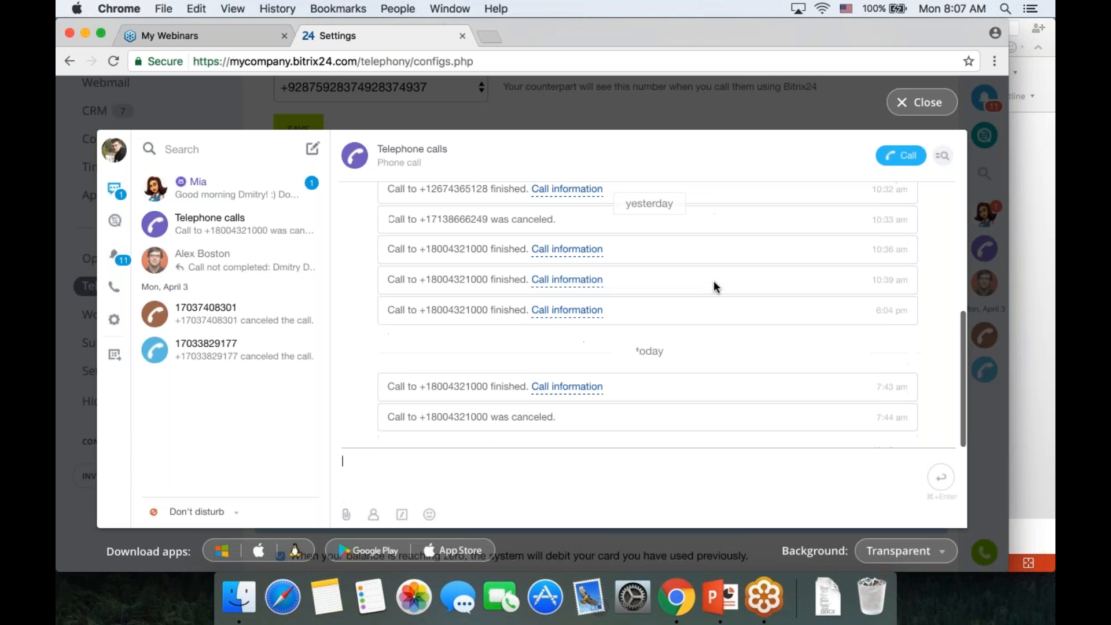
pyautogui.scroll(5, 713, 280)
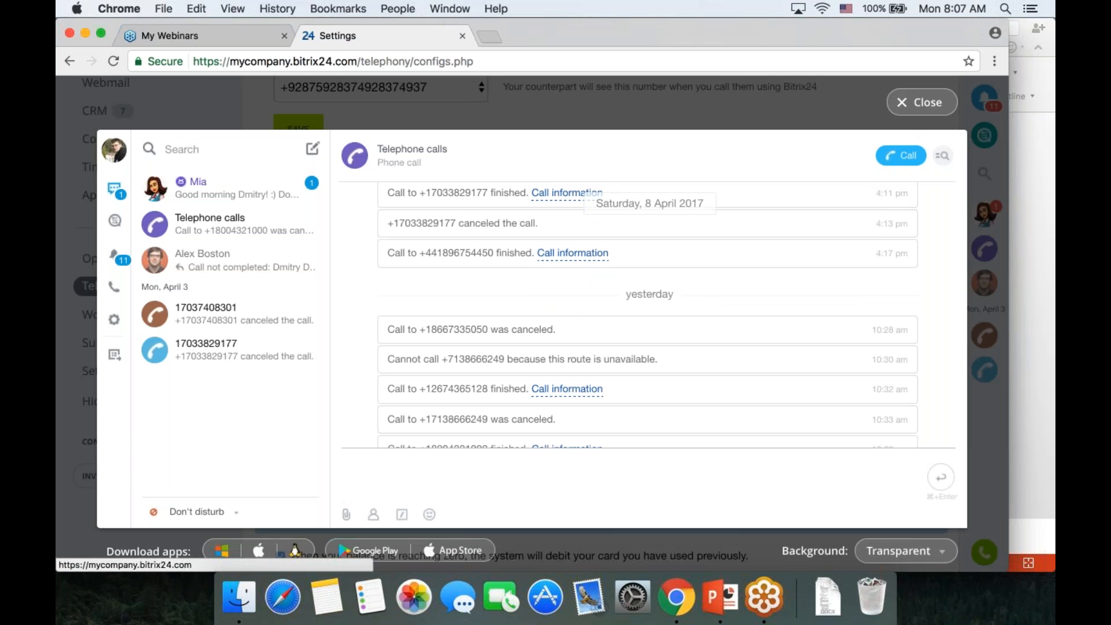
pyautogui.click(921, 102)
# Review the CRM integration options for starting the new lead creation workflow, keeping "When ending a call".
pyautogui.scroll(-3, 637, 298)
pyautogui.click(564, 286)
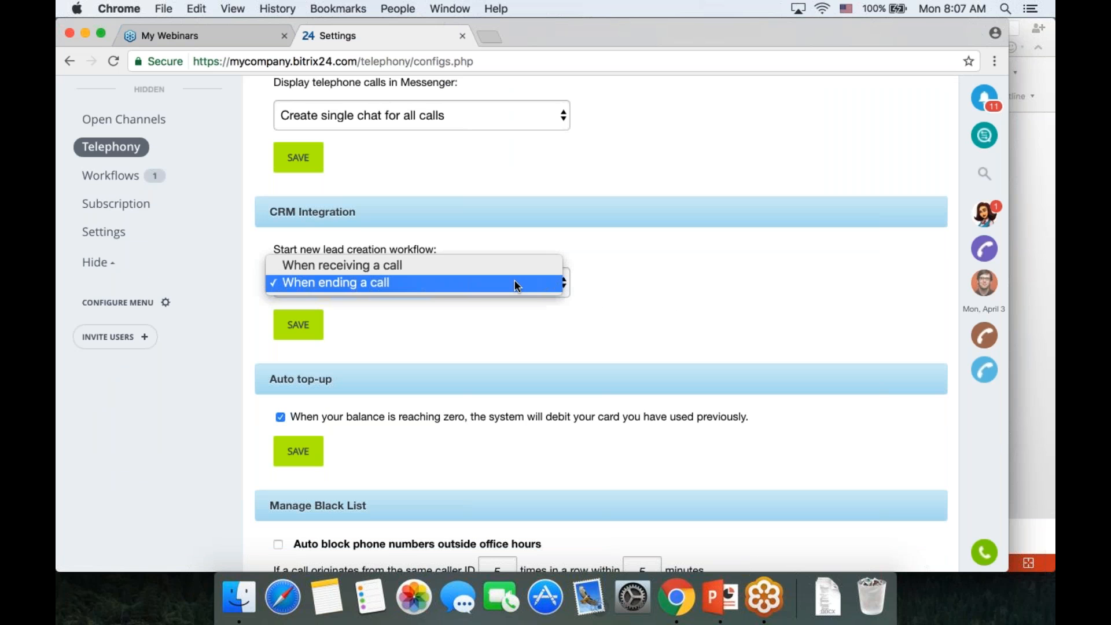
pyautogui.click(637, 286)
pyautogui.scroll(-1, 593, 277)
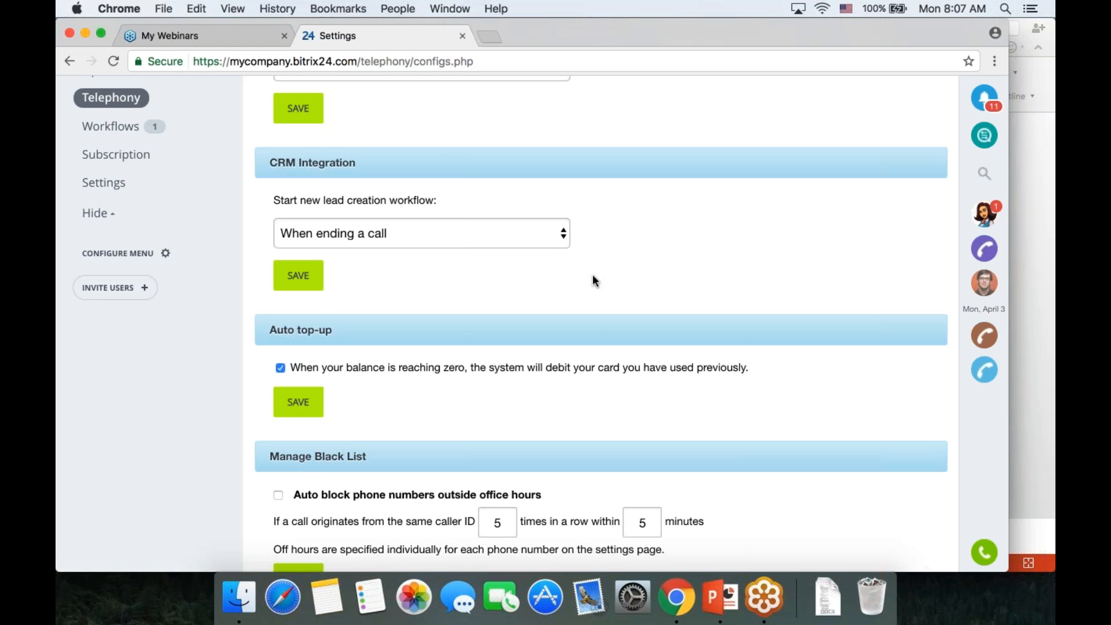
pyautogui.click(556, 234)
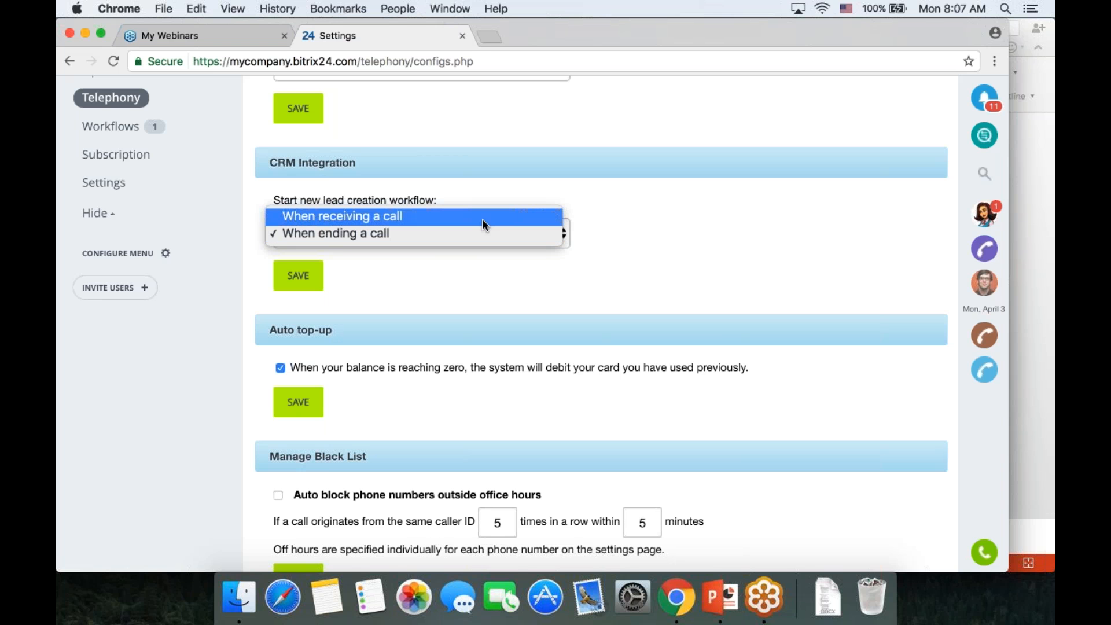
pyautogui.click(685, 234)
# Examine the auto top-up, automatic blocking and blacklisted numbers sections of the telephony settings.
pyautogui.scroll(-4, 685, 235)
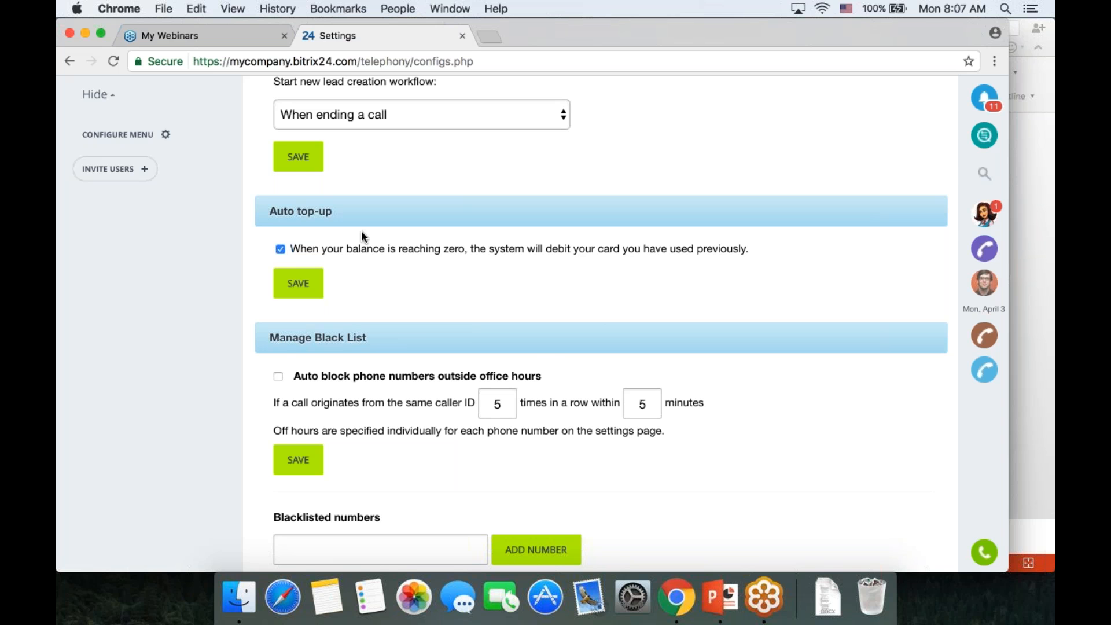
pyautogui.scroll(-5, 473, 257)
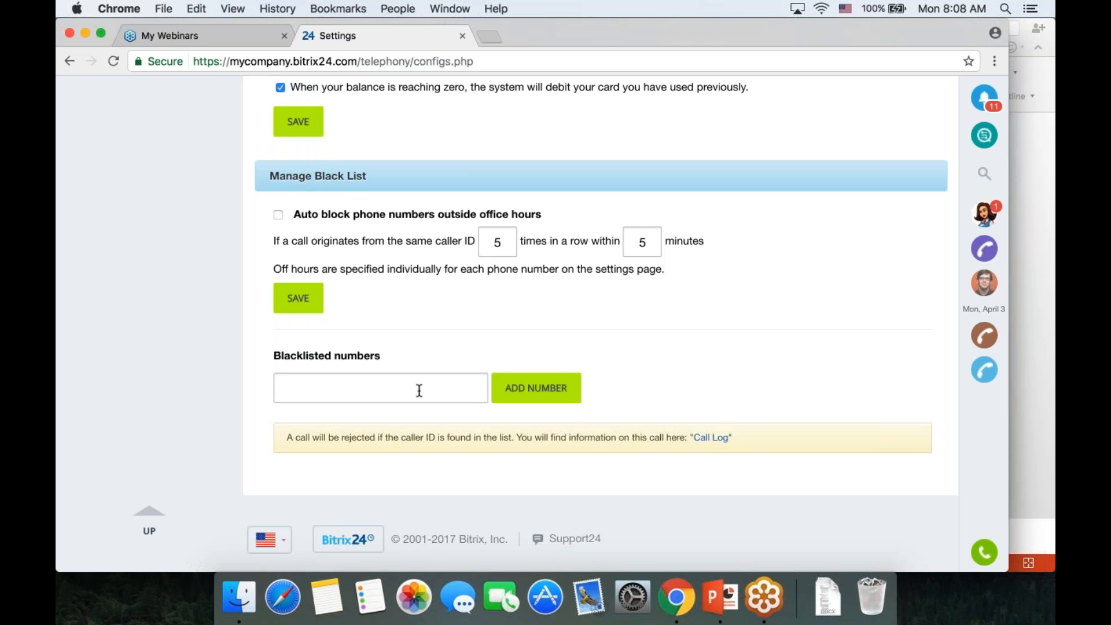
pyautogui.scroll(12, 419, 391)
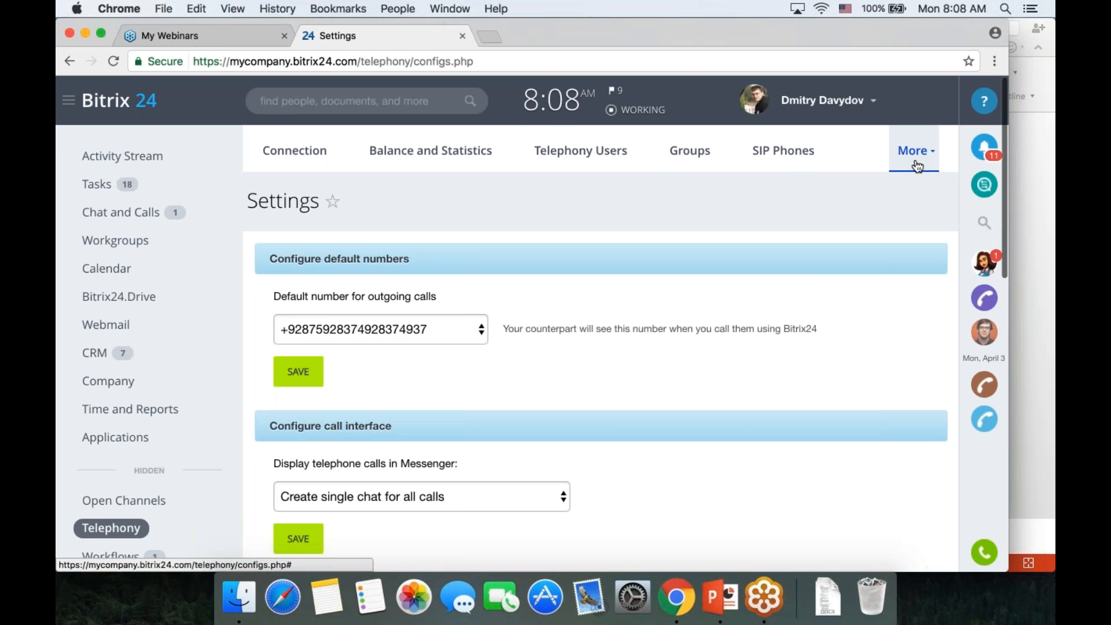
# Start a new voice menu in the IVR configuration and name it "ISP IVR".
pyautogui.click(917, 166)
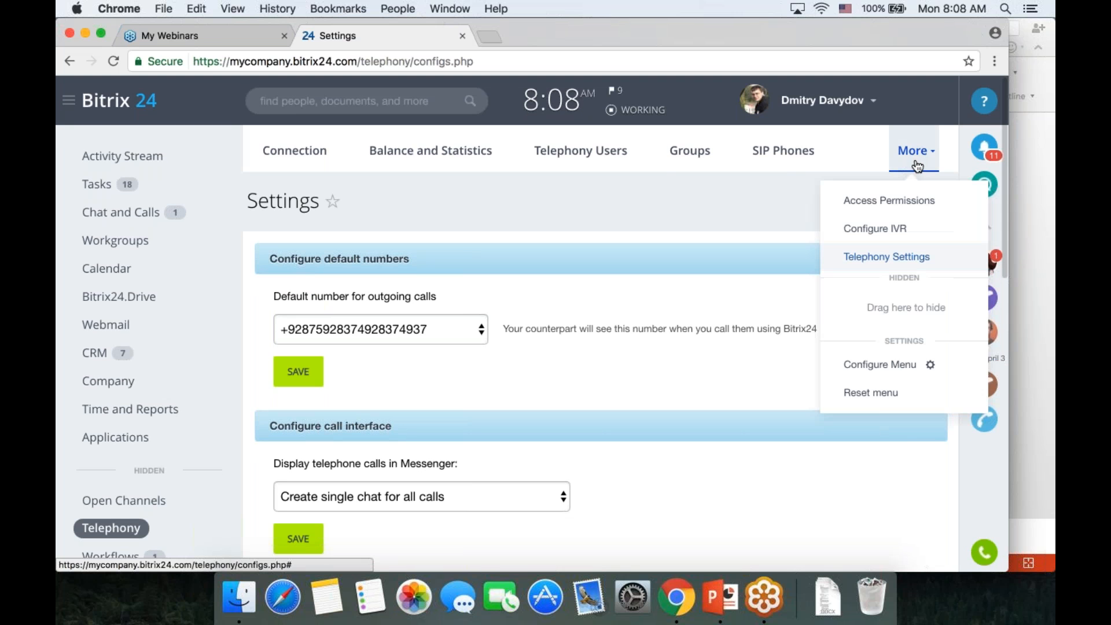
pyautogui.click(888, 230)
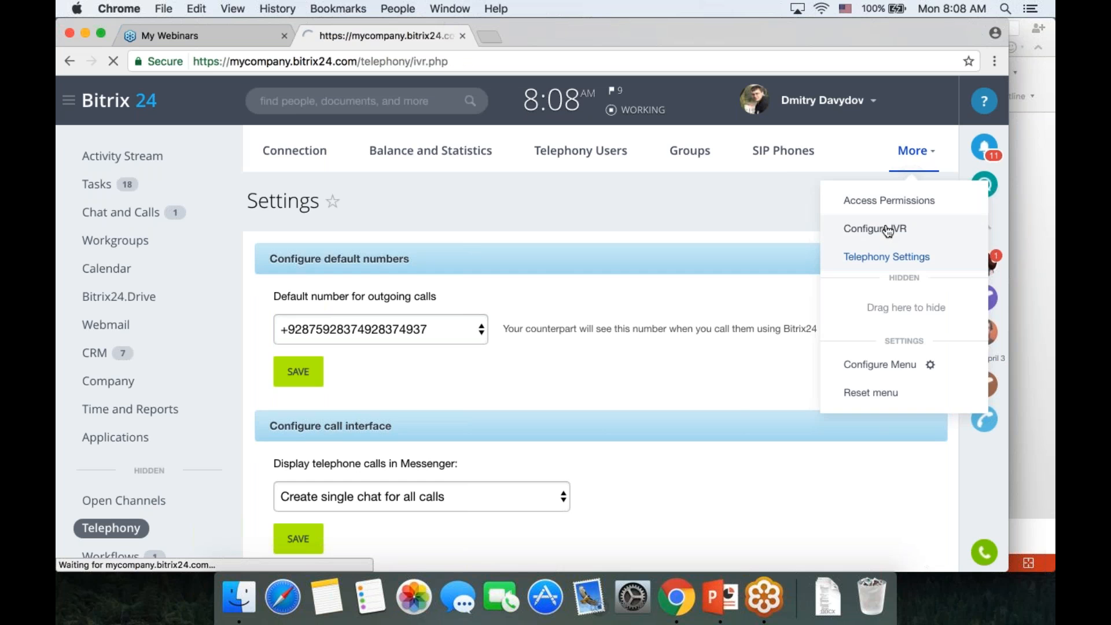
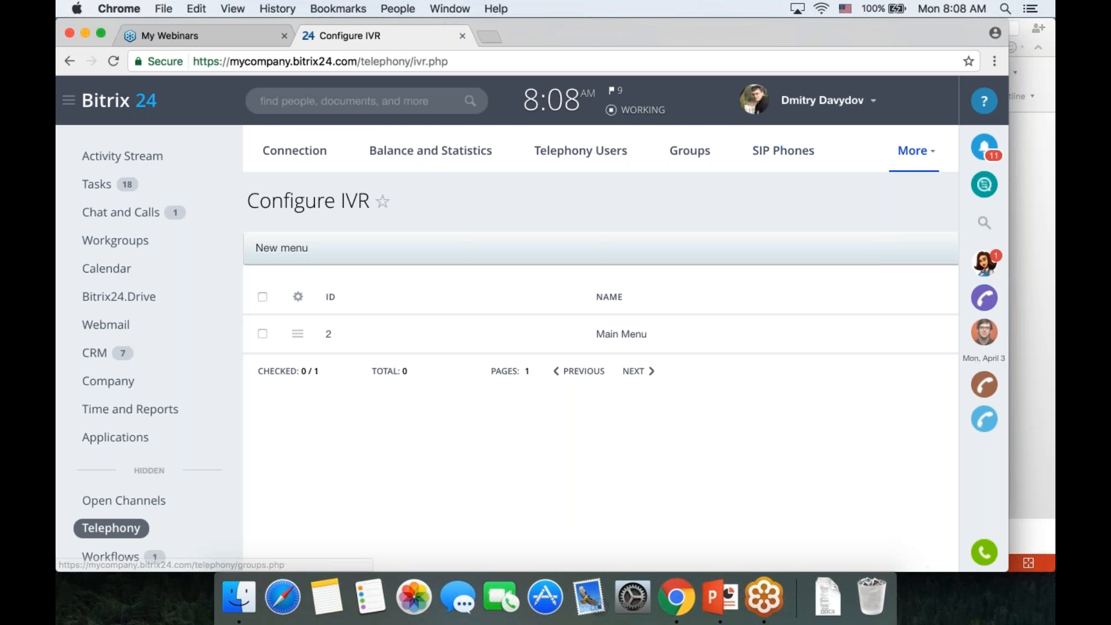
pyautogui.click(279, 248)
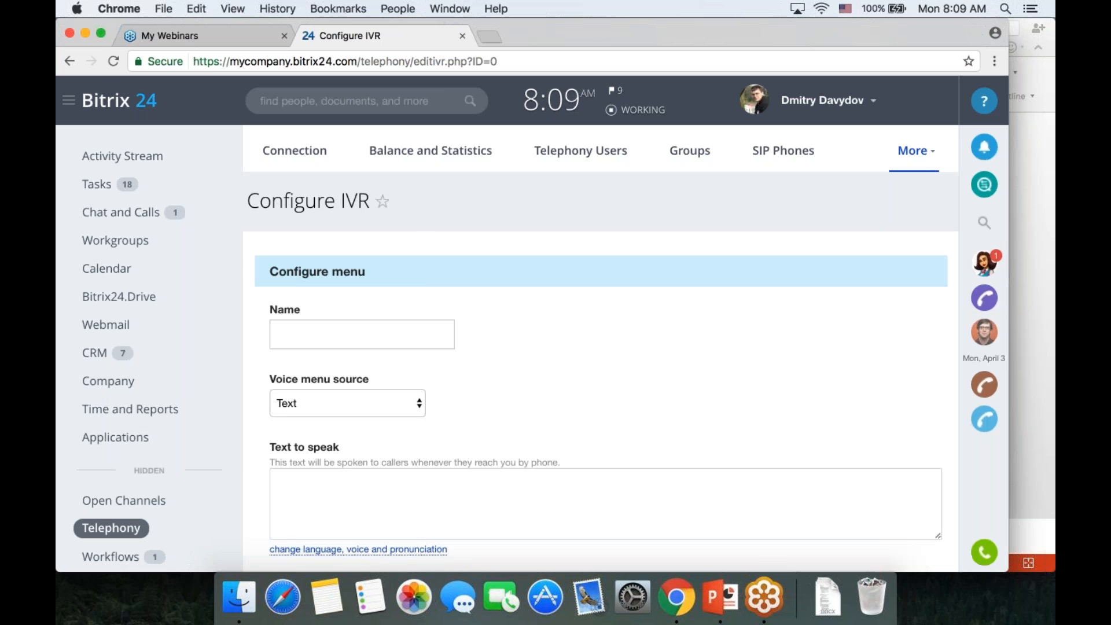
pyautogui.write('ISP IVR')
# Check the voice menu source options, keep Text, and enter "Welcome to" as the text to speak.
pyautogui.scroll(-5, 601, 323)
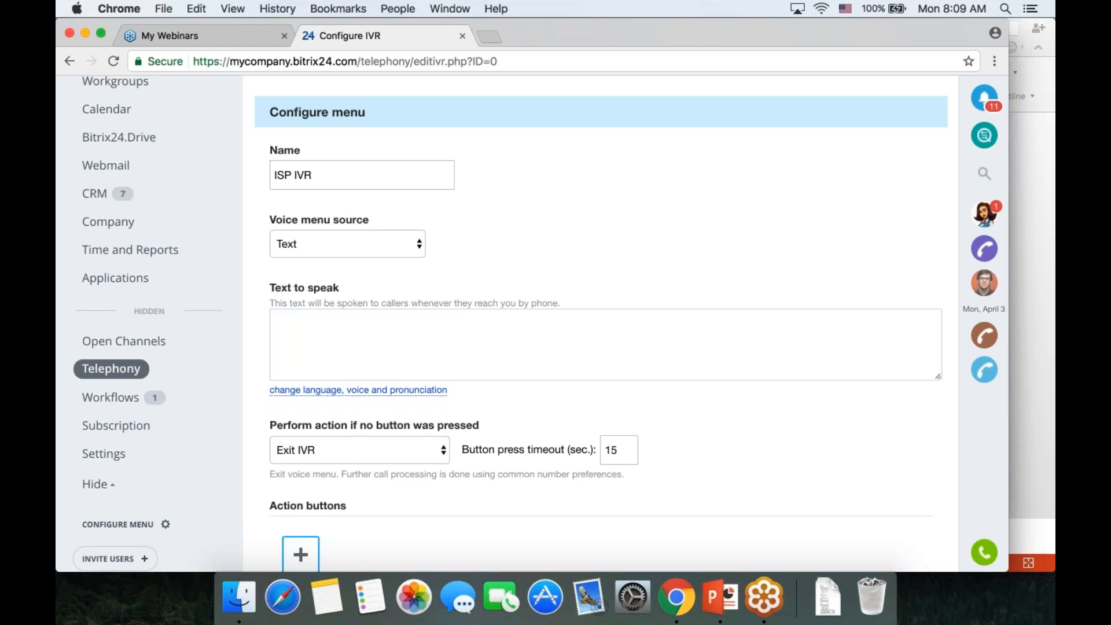
pyautogui.click(415, 243)
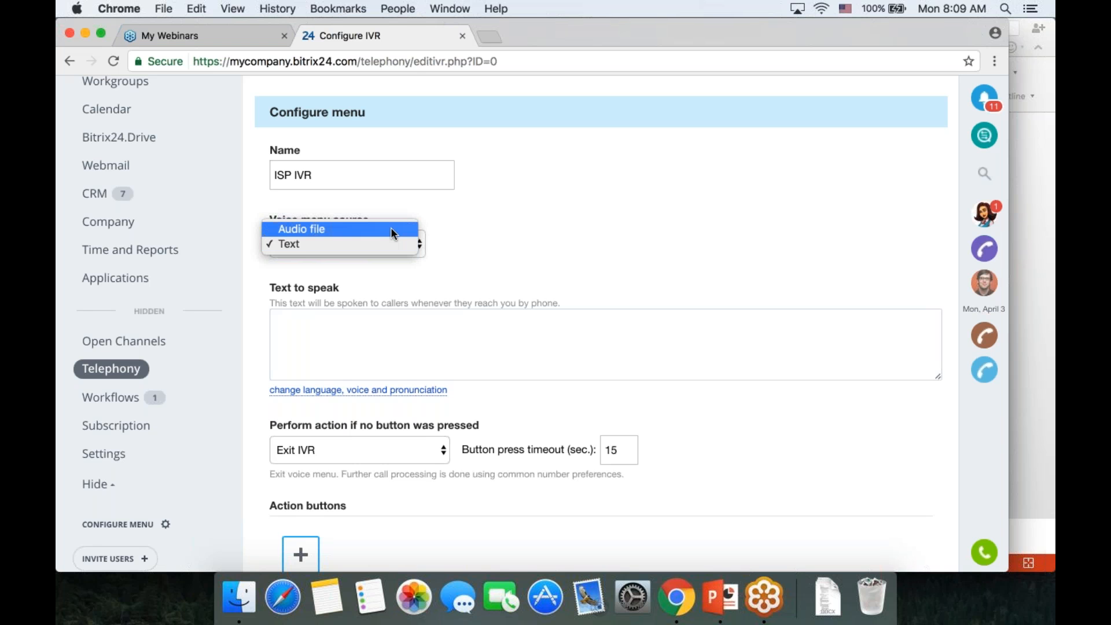
pyautogui.click(516, 239)
pyautogui.click(421, 353)
pyautogui.write('Welcome to')
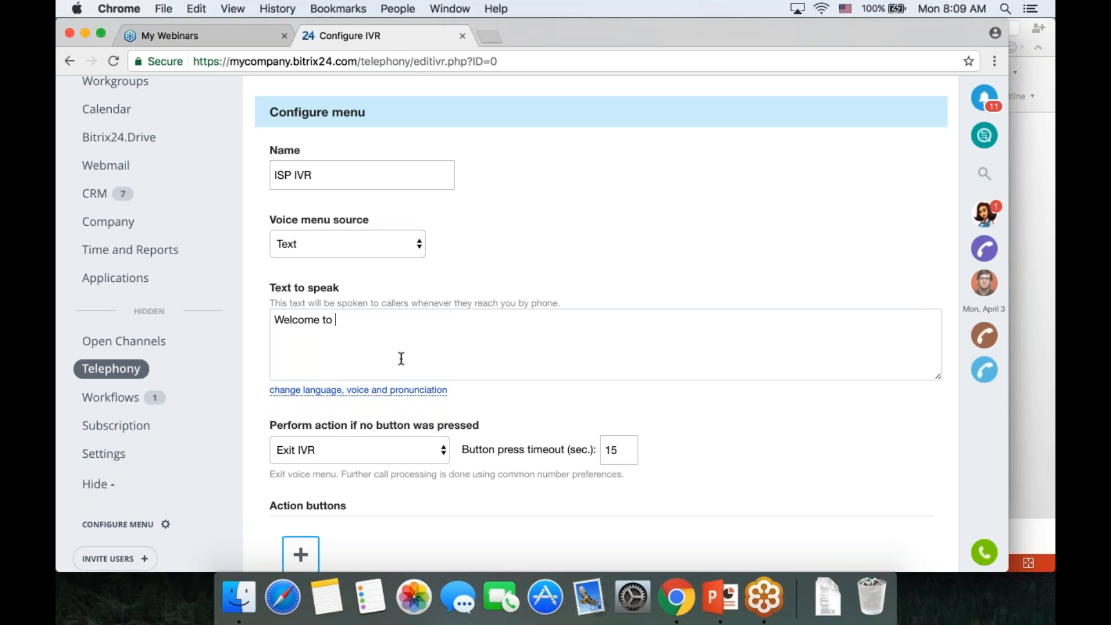
# Expand the language, voice and pronunciation options, check the available voices and keep American English (male).
pyautogui.click(438, 396)
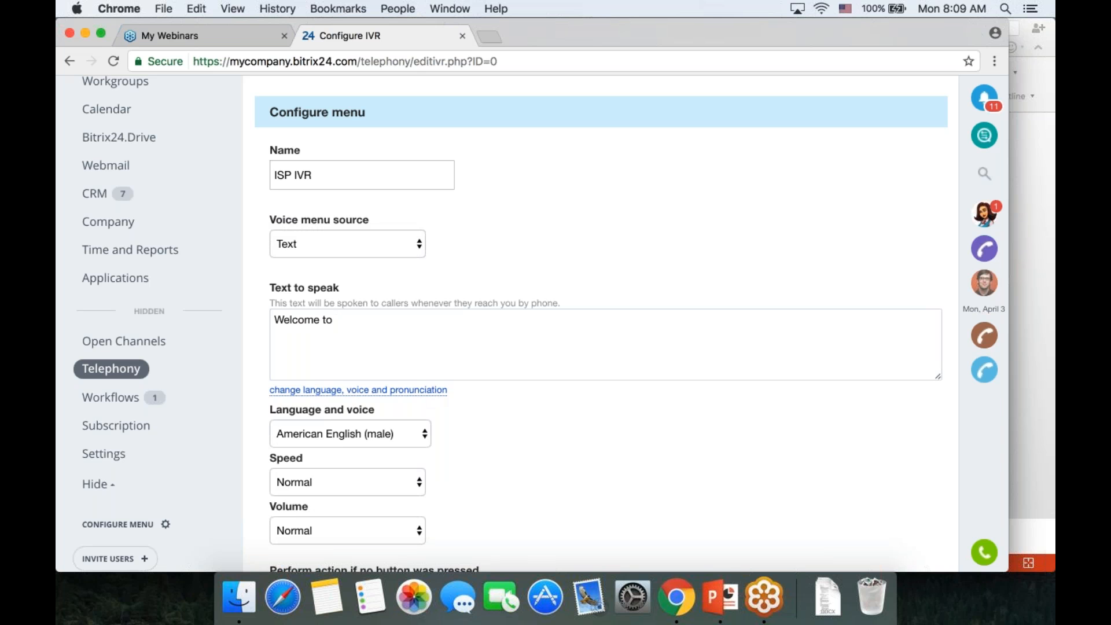
pyautogui.scroll(-3, 438, 397)
pyautogui.scroll(1, 546, 298)
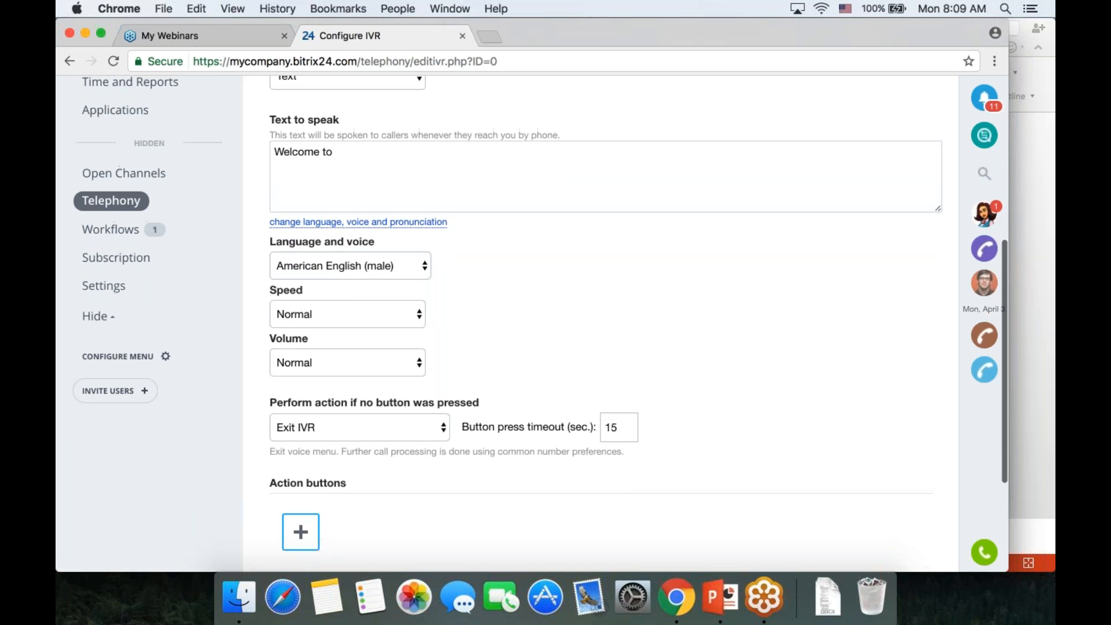
pyautogui.click(399, 274)
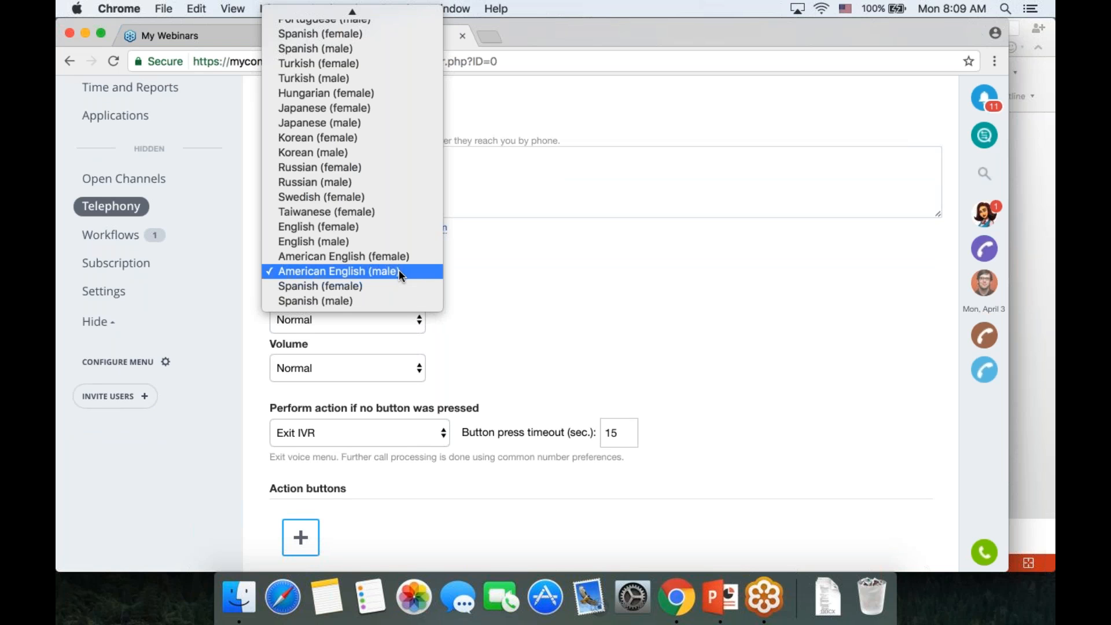
pyautogui.click(398, 270)
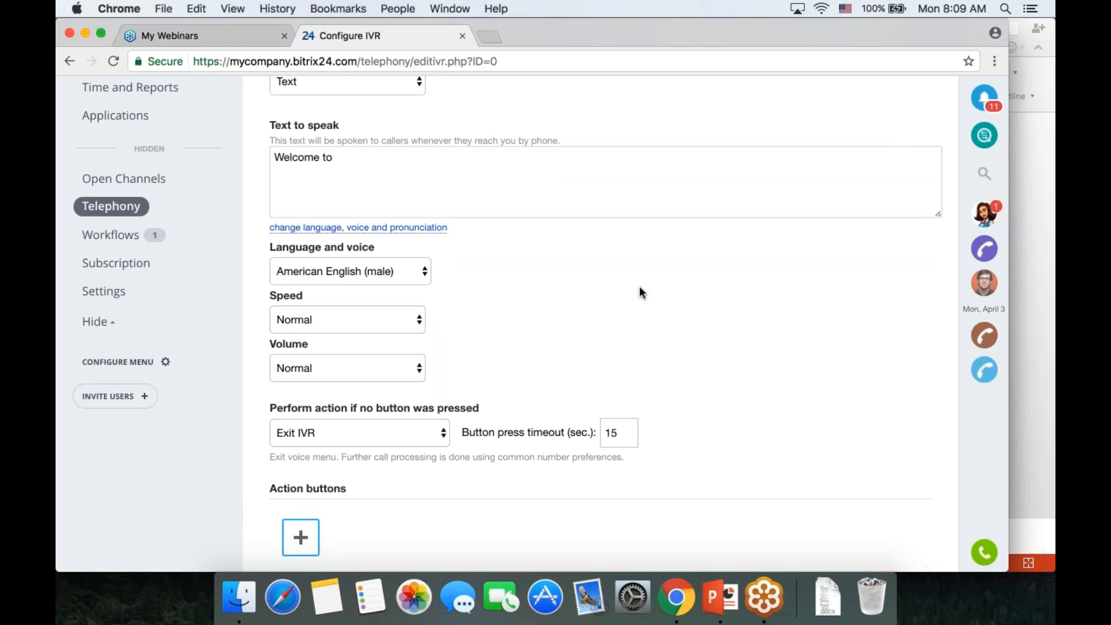
# Add action button 1 to the voice menu and make it forward callers to the Sales queue.
pyautogui.scroll(-2, 521, 276)
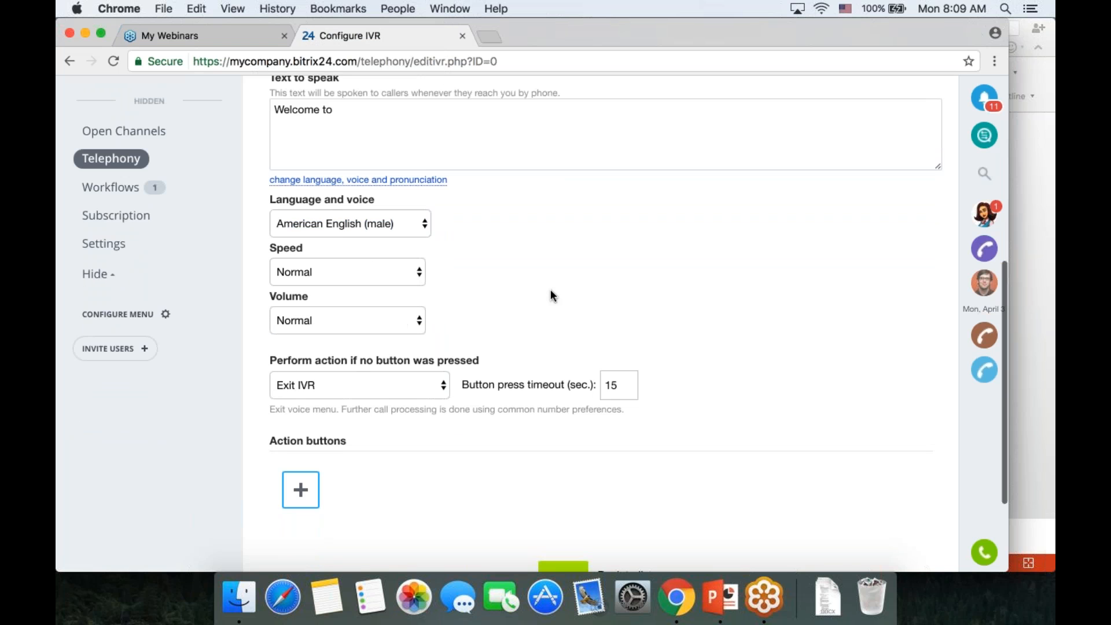
pyautogui.scroll(-3, 550, 289)
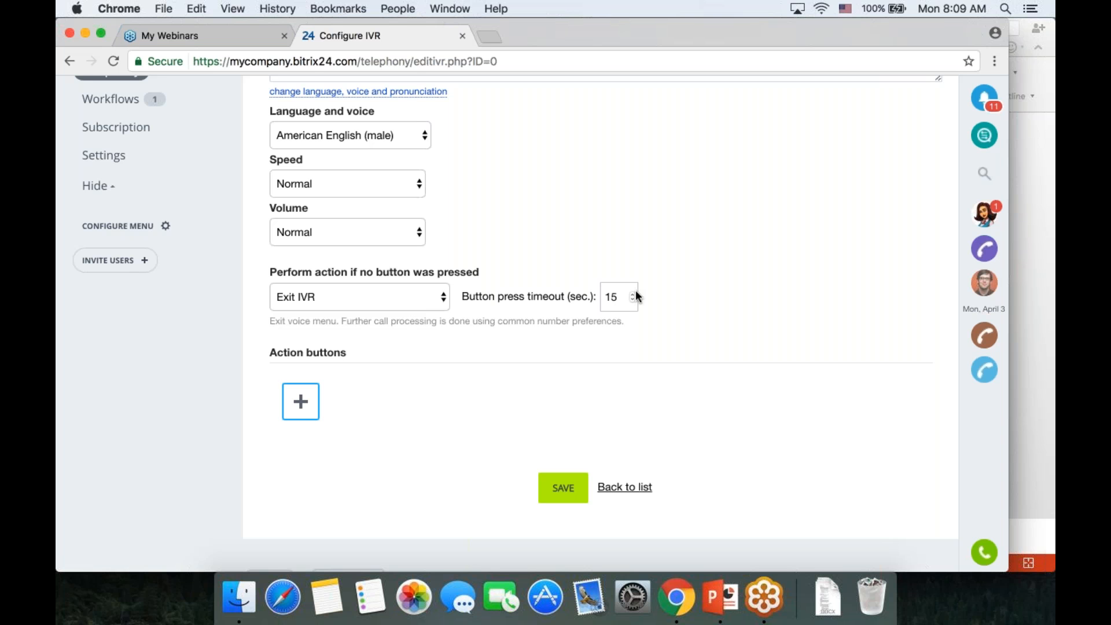
pyautogui.scroll(-2, 720, 285)
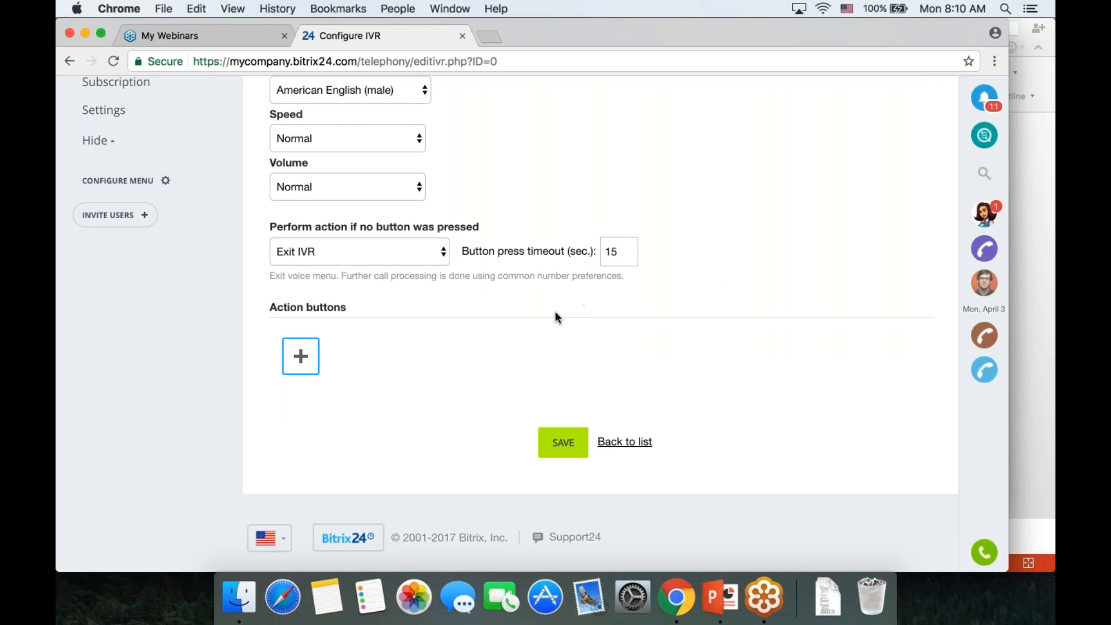
pyautogui.click(300, 356)
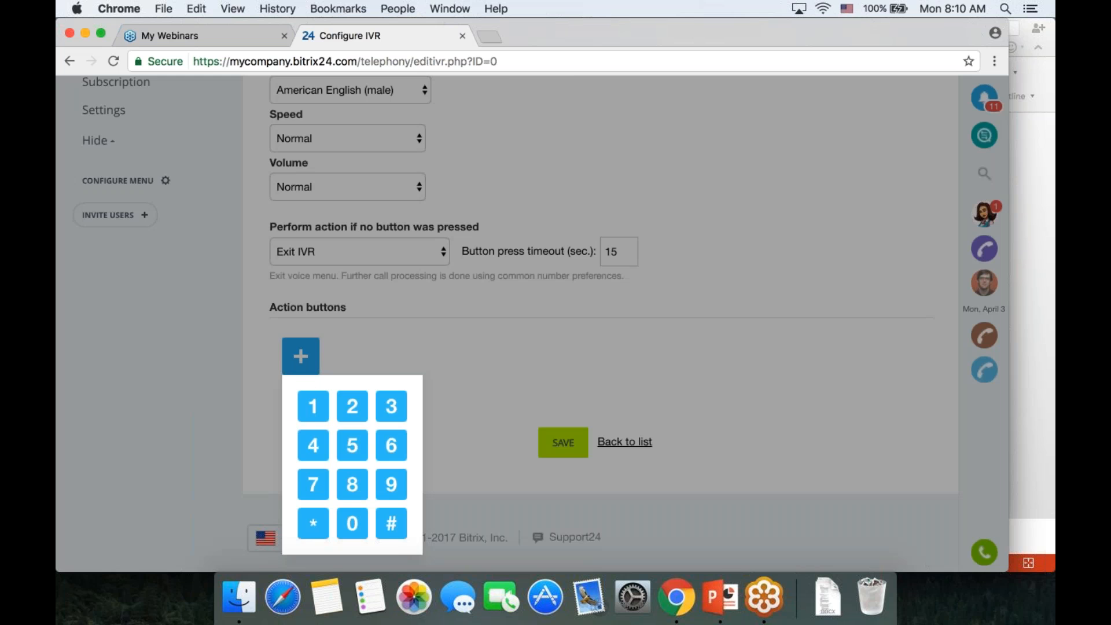
pyautogui.click(313, 406)
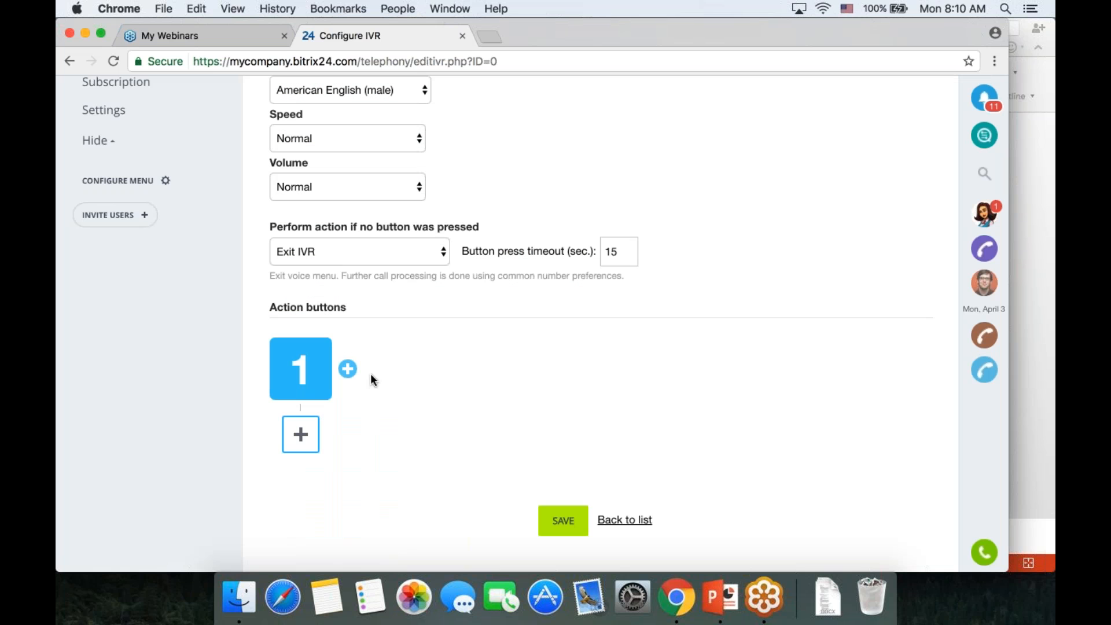
pyautogui.click(348, 368)
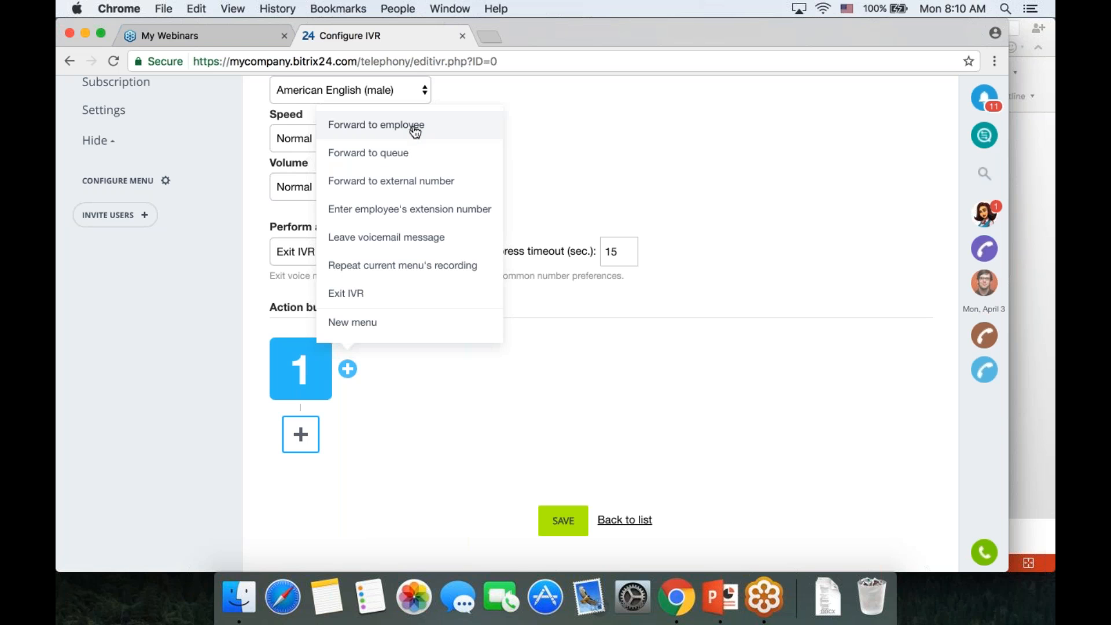
pyautogui.click(403, 154)
pyautogui.click(467, 428)
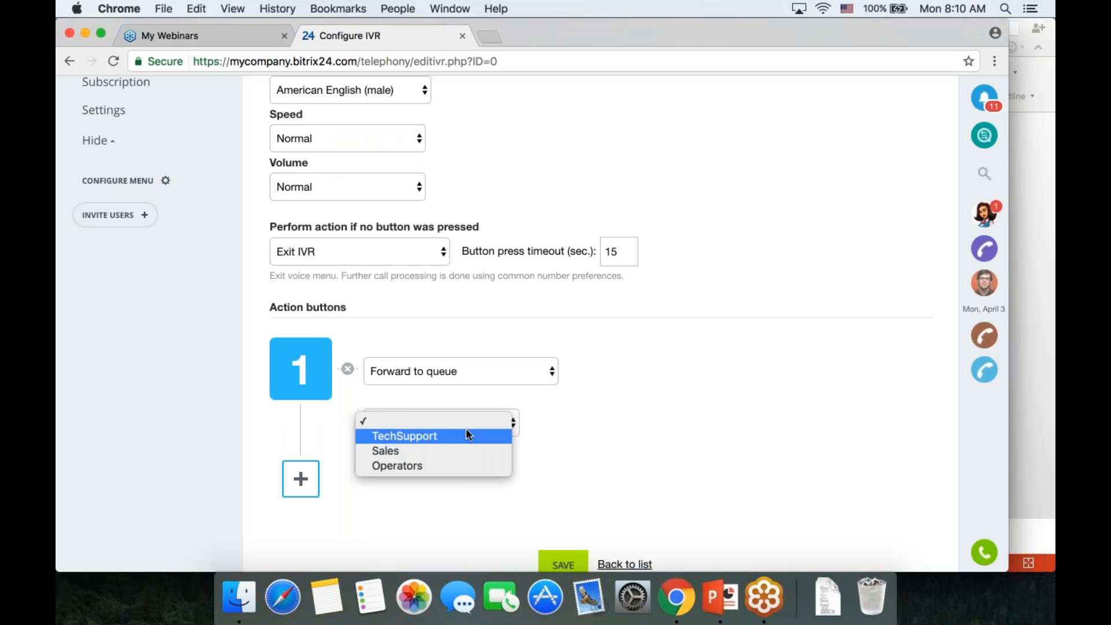
pyautogui.click(462, 447)
# Add action button 2 and make it forward callers to the TechSupport queue.
pyautogui.click(301, 479)
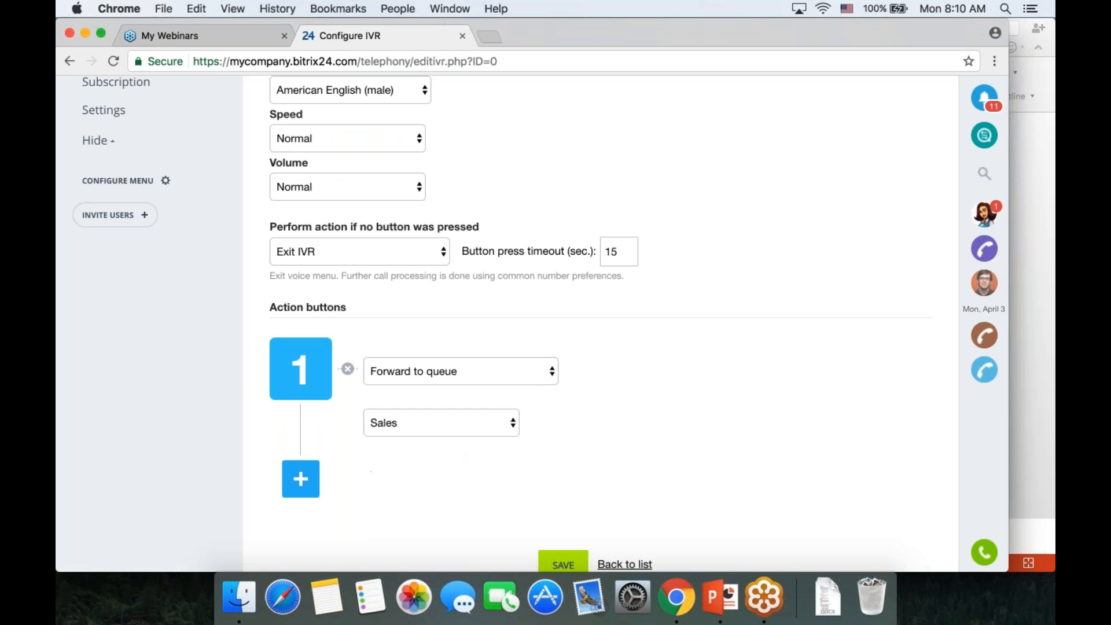
pyautogui.click(352, 303)
pyautogui.scroll(-3, 579, 356)
pyautogui.click(347, 312)
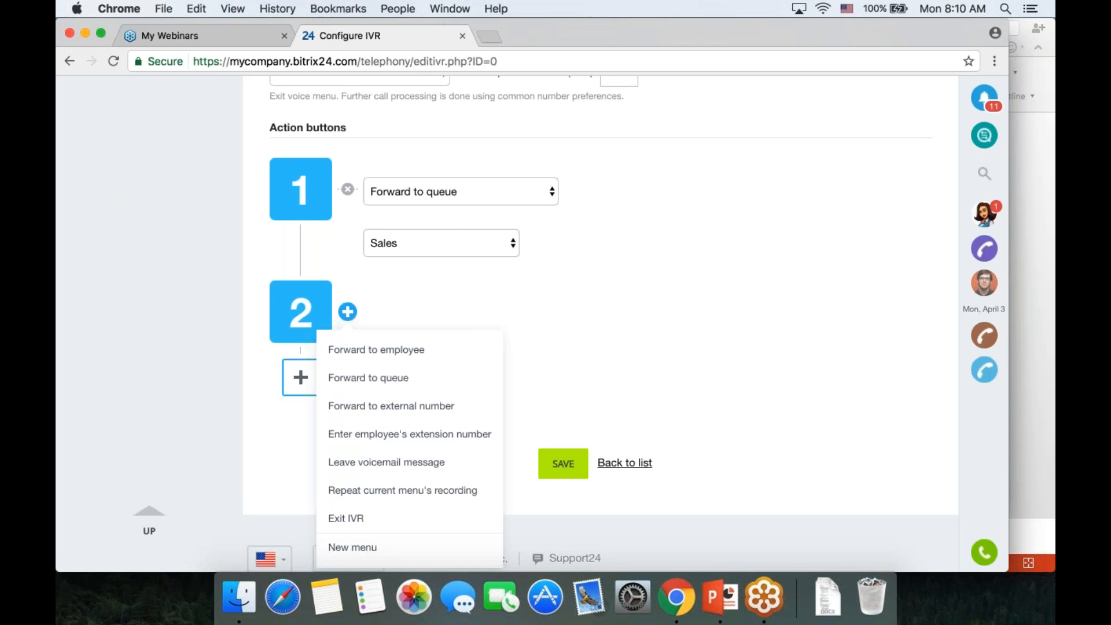
pyautogui.click(392, 379)
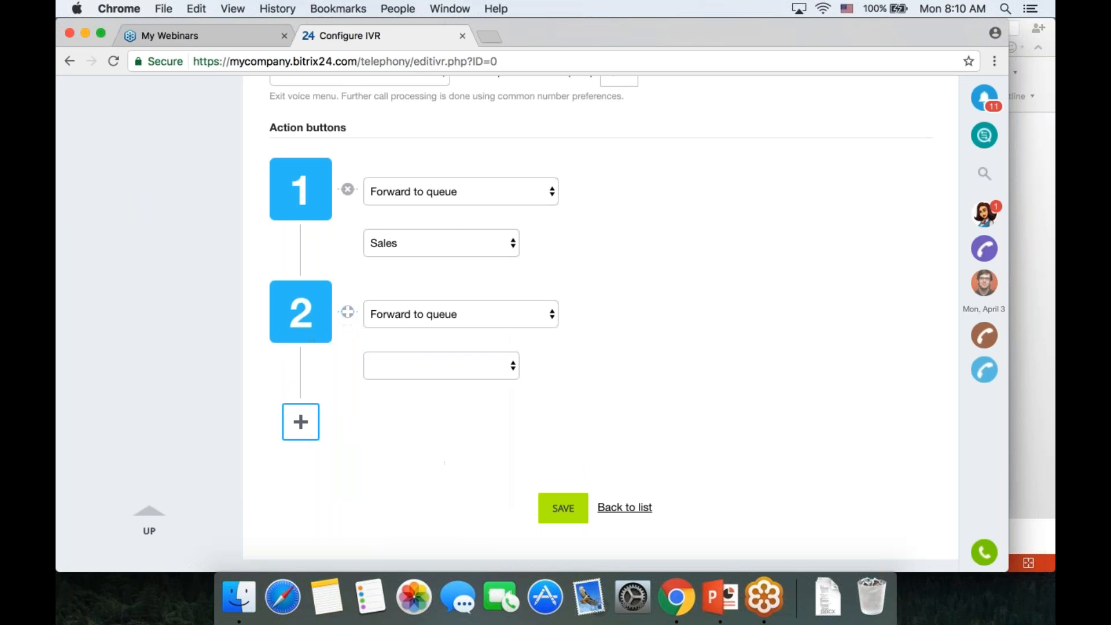
pyautogui.click(453, 360)
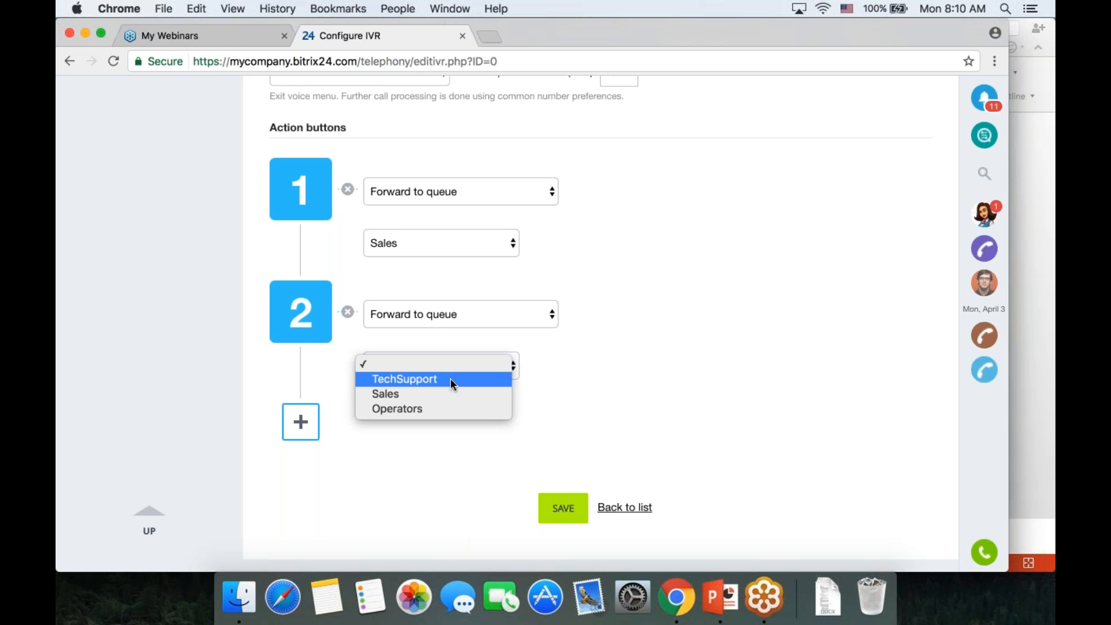
pyautogui.click(450, 379)
# Add action button 0 and make it forward callers to the Operators queue.
pyautogui.click(301, 431)
pyautogui.click(352, 363)
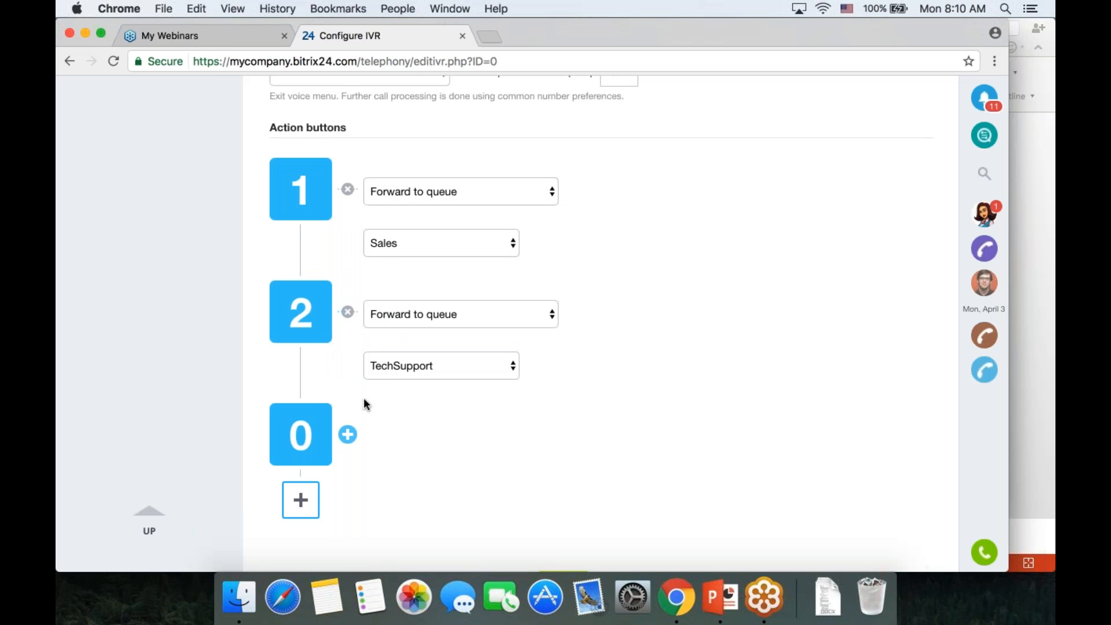
pyautogui.click(348, 435)
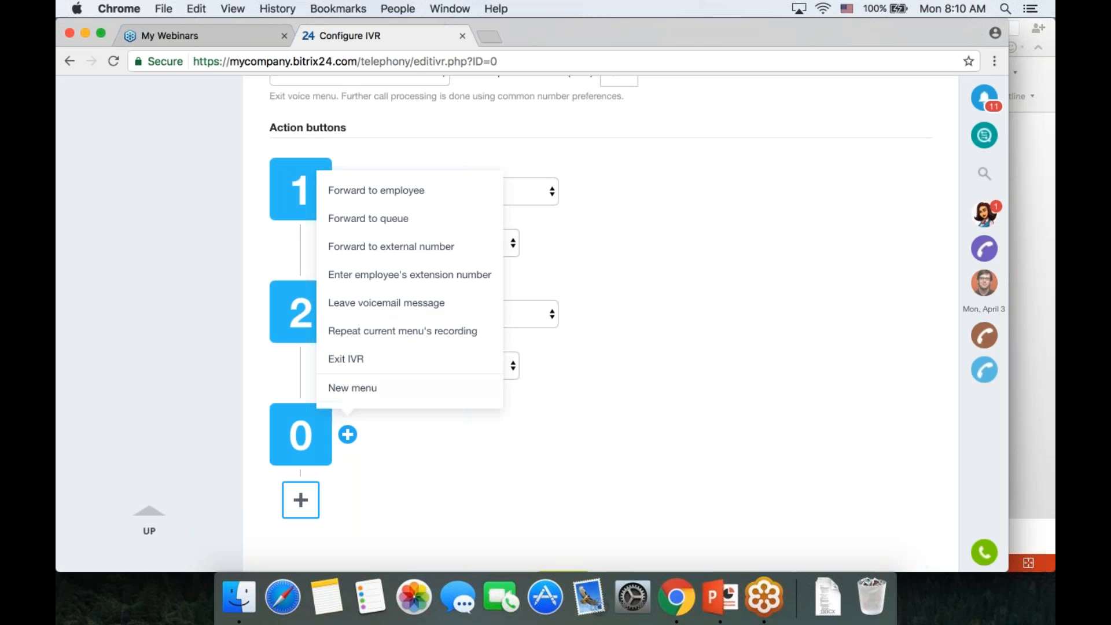
pyautogui.click(425, 216)
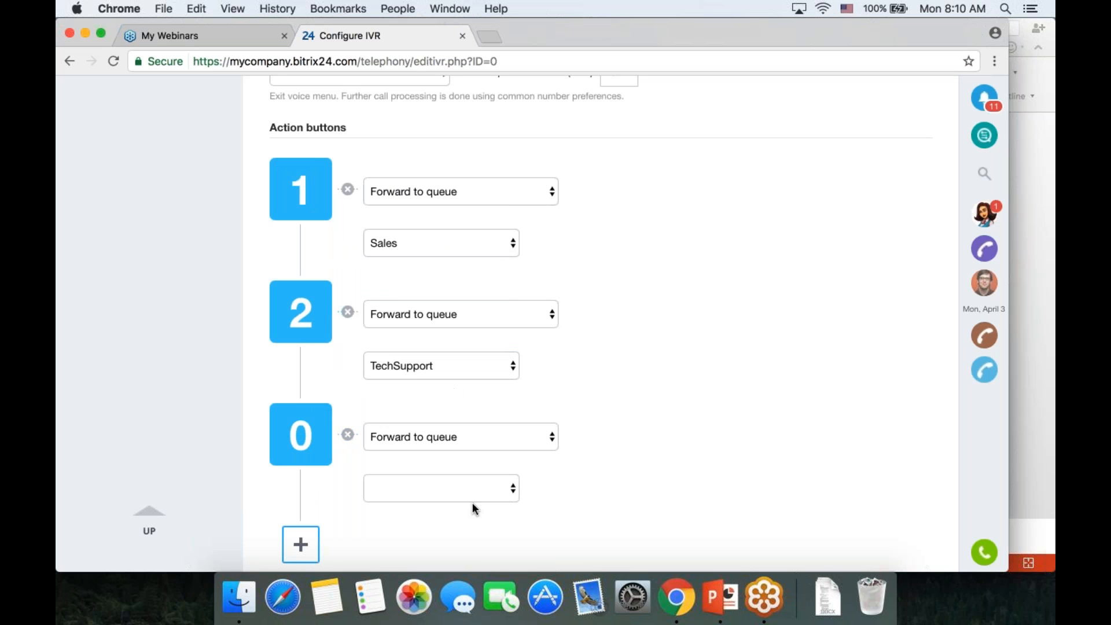
pyautogui.click(465, 489)
pyautogui.click(448, 528)
# Add action button 3 with Forward to employee and choose the marketing manager from Employees and departments.
pyautogui.scroll(-3, 596, 453)
pyautogui.click(300, 472)
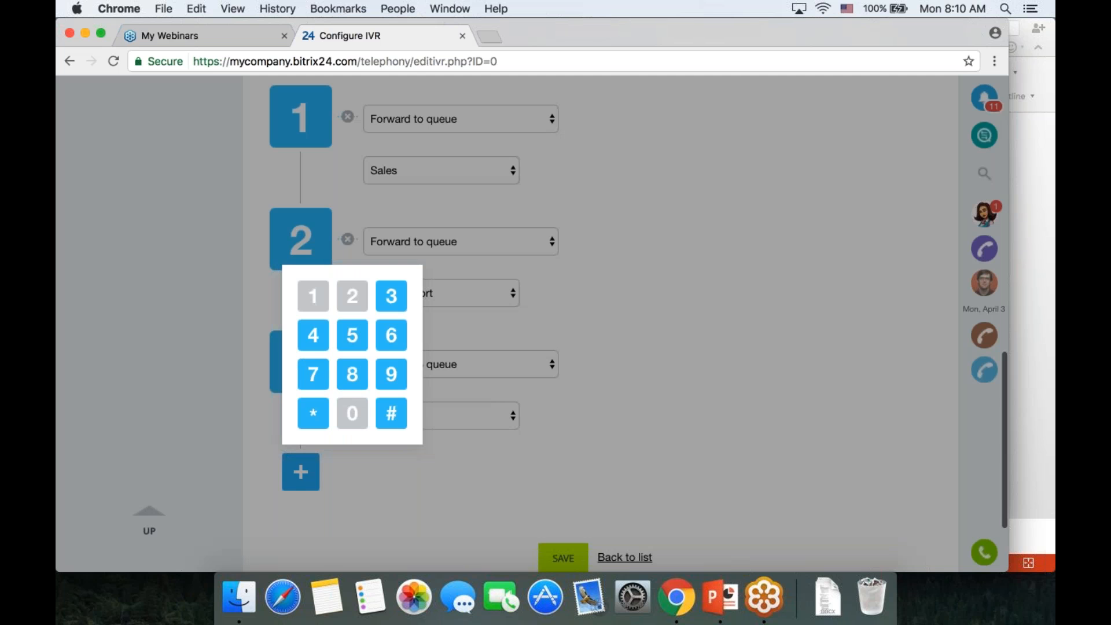
pyautogui.click(392, 296)
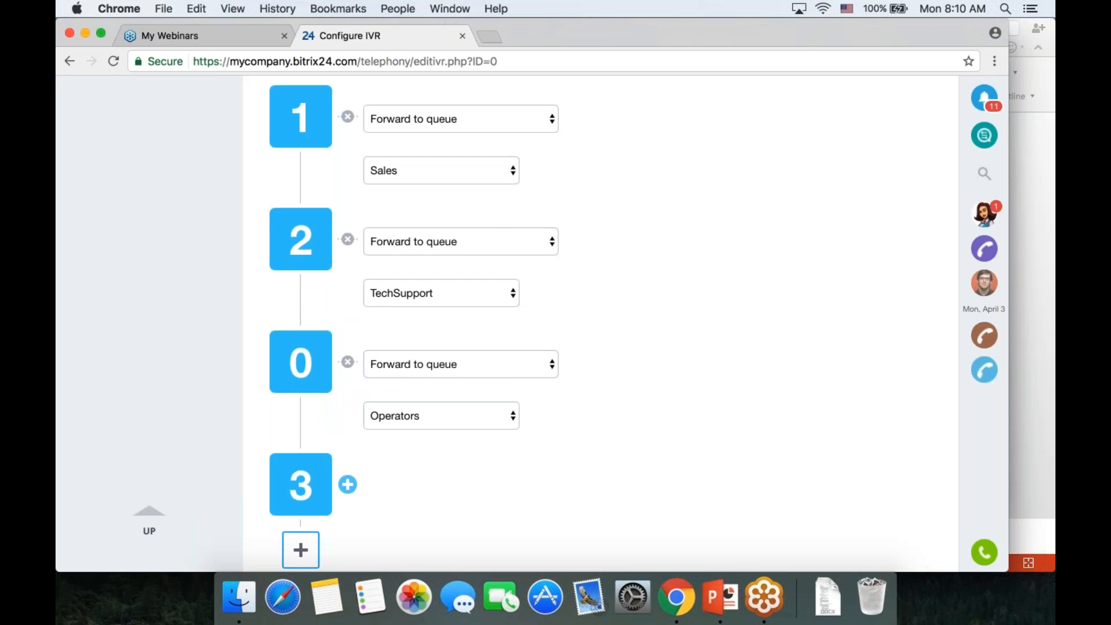
pyautogui.click(348, 485)
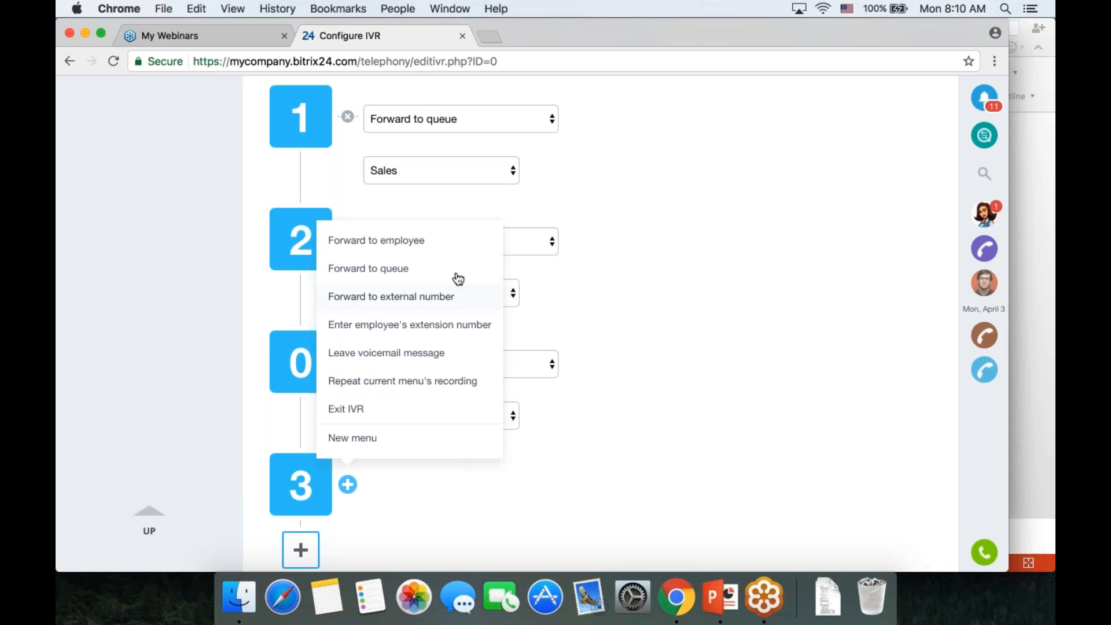
pyautogui.click(411, 240)
pyautogui.scroll(-5, 609, 392)
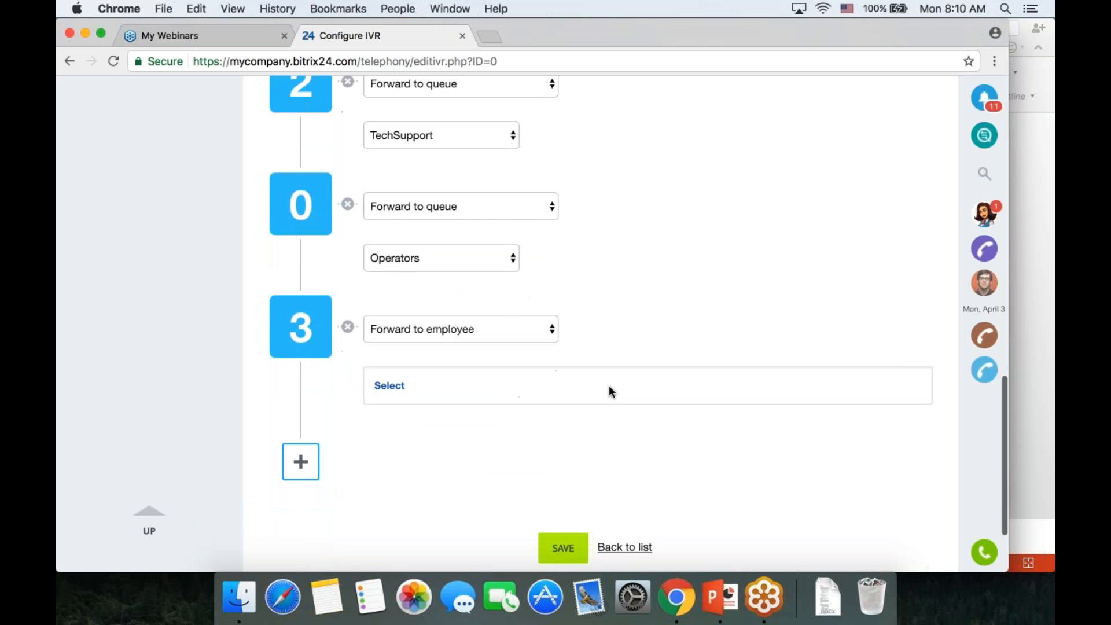
pyautogui.click(609, 388)
pyautogui.click(868, 218)
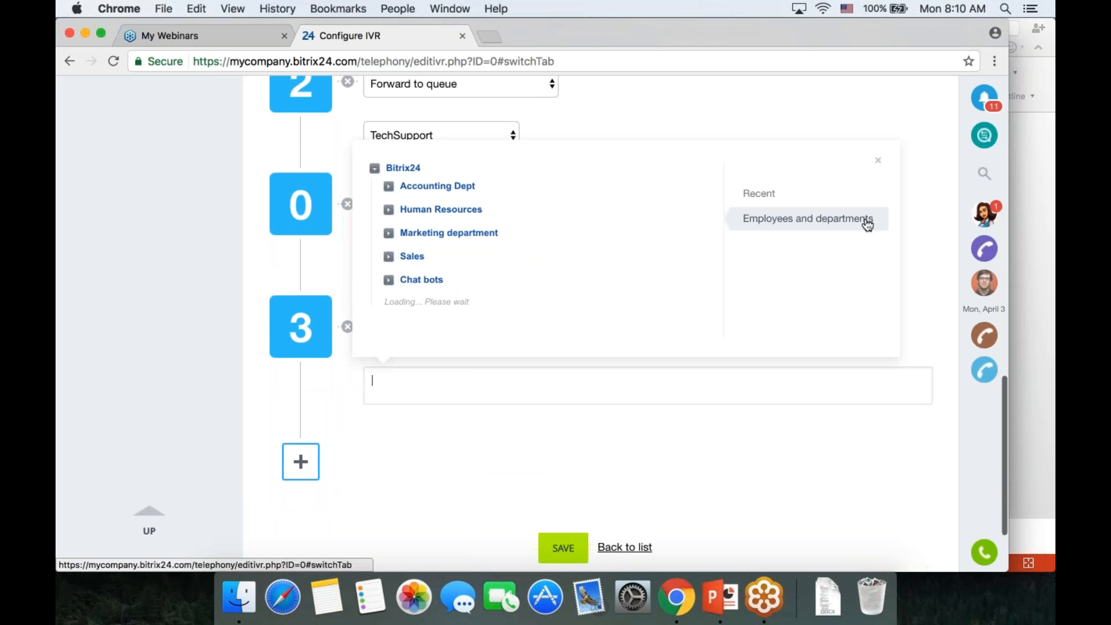
pyautogui.scroll(-4, 538, 307)
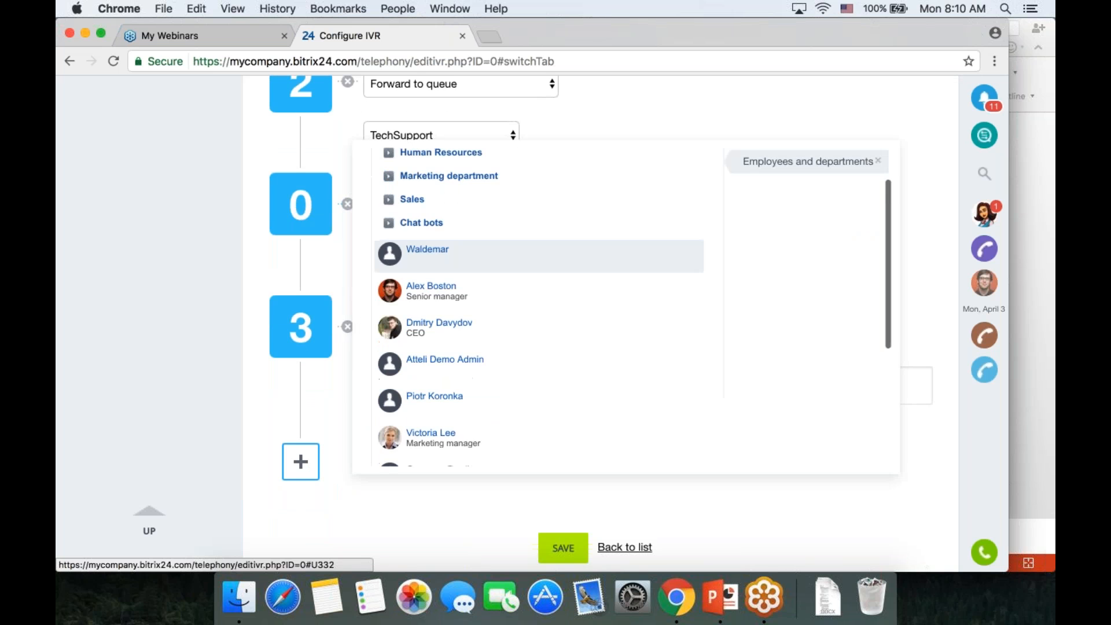
pyautogui.click(431, 350)
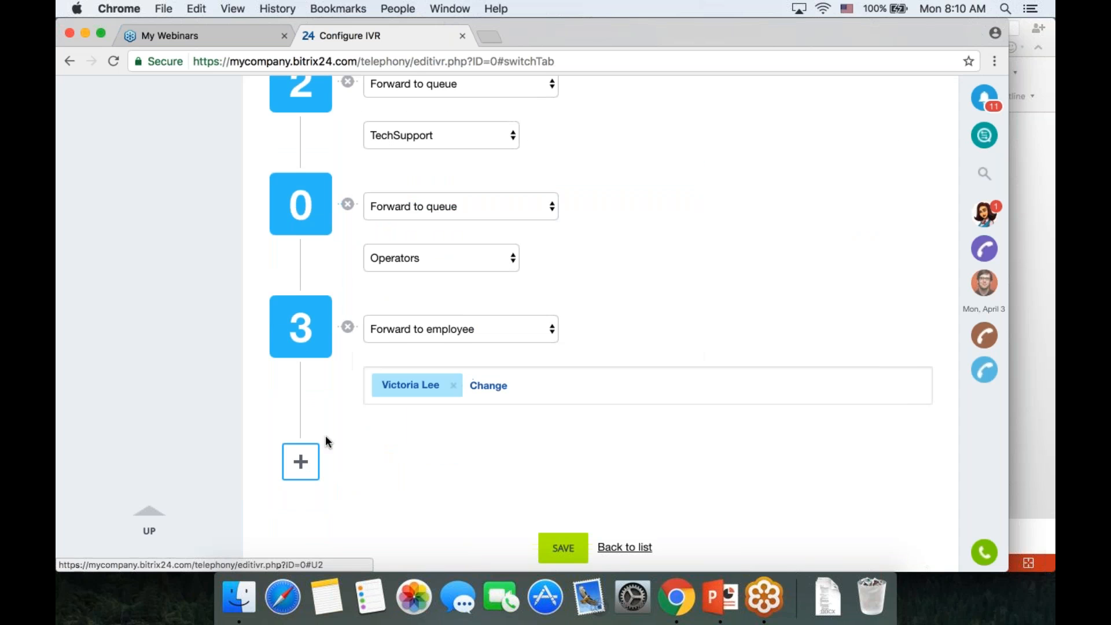
# Add action button 4 and set it to repeat the current menu's recording.
pyautogui.click(300, 462)
pyautogui.click(313, 324)
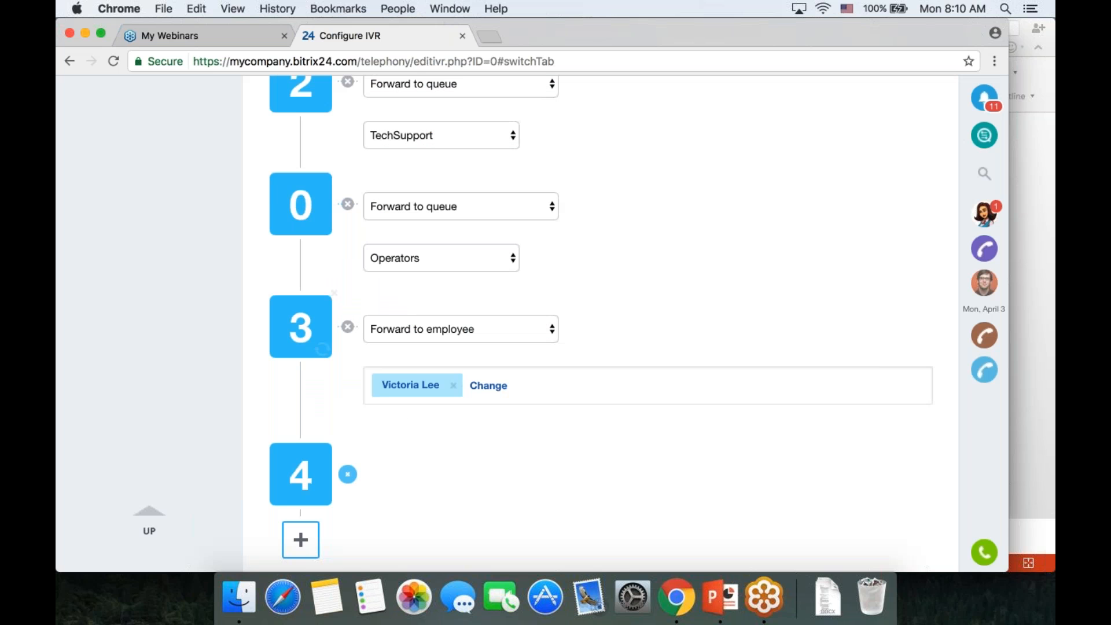
pyautogui.click(352, 378)
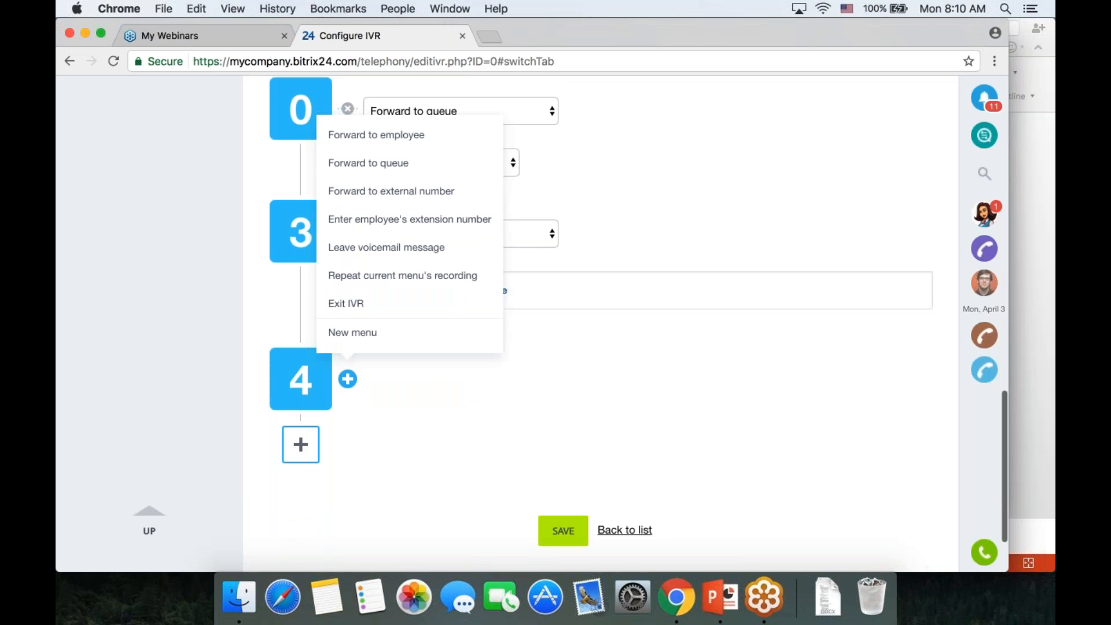
pyautogui.click(408, 275)
# Add action button 5 and set it to Leave voicemail message.
pyautogui.click(300, 444)
pyautogui.click(352, 307)
pyautogui.click(347, 410)
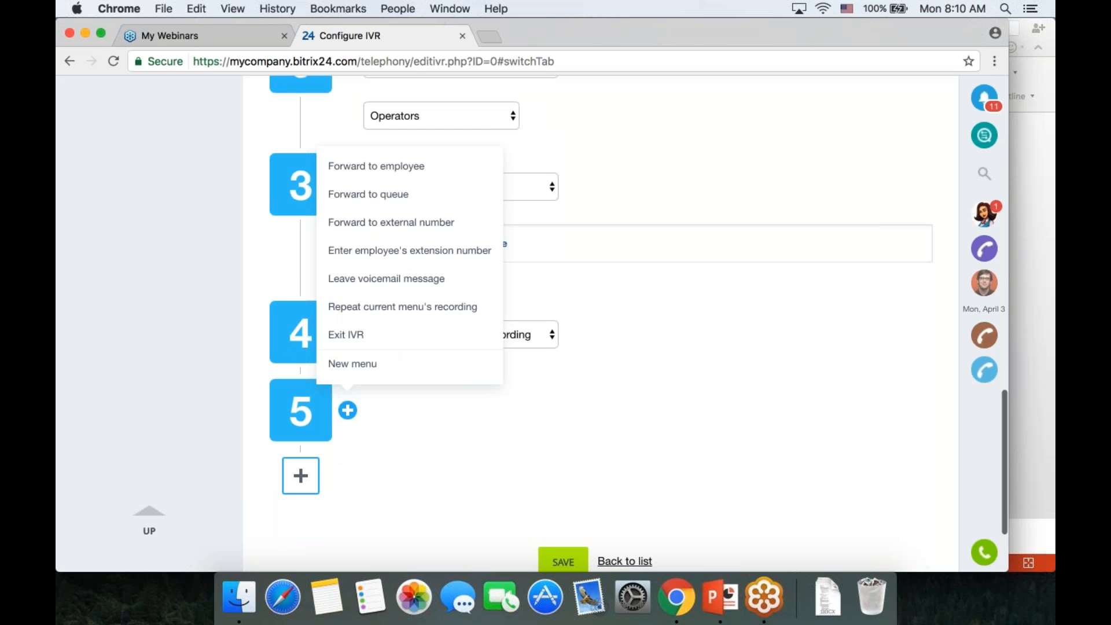
pyautogui.click(420, 280)
# Add the * action button and set it to Exit IVR.
pyautogui.scroll(-3, 351, 450)
pyautogui.click(300, 443)
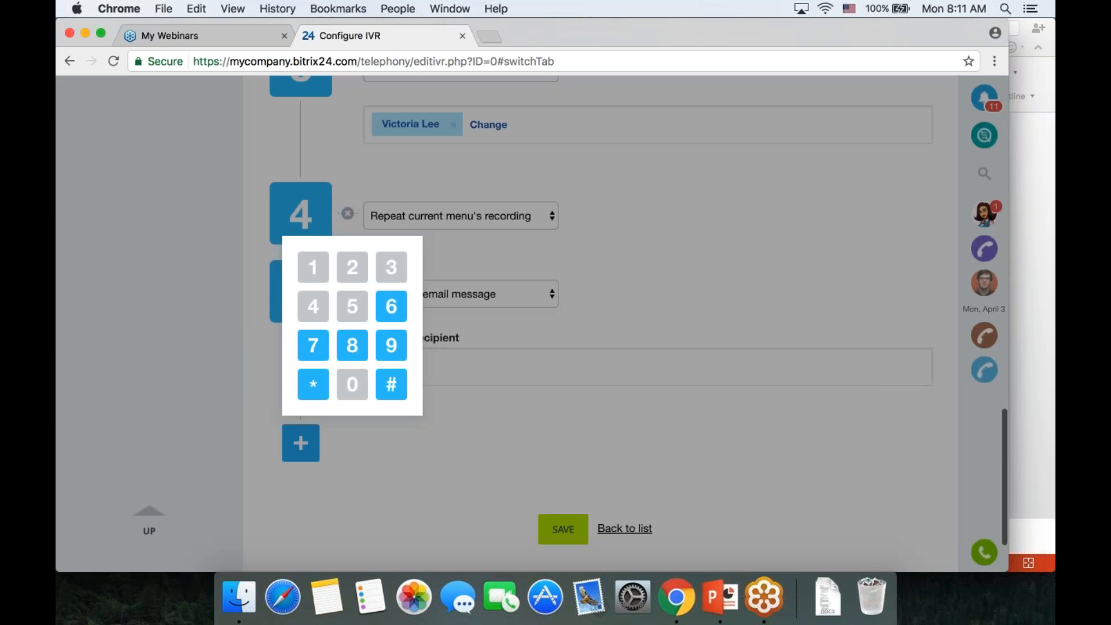
pyautogui.click(311, 391)
pyautogui.click(347, 455)
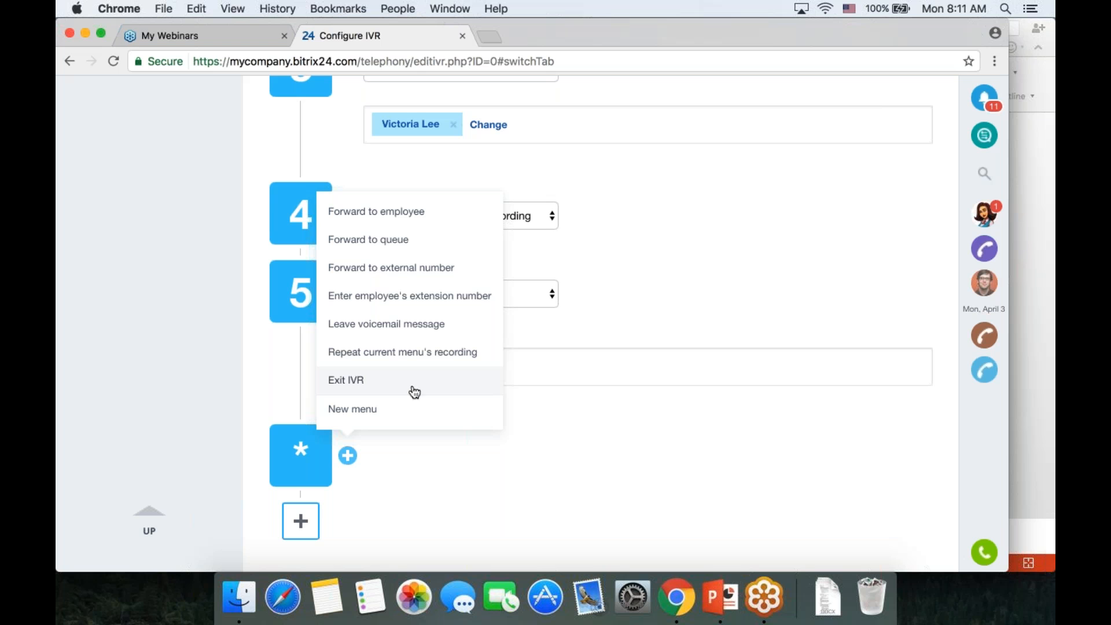
pyautogui.click(360, 380)
# Choose an employee from Employees and departments as the voicemail message recipient for button 5.
pyautogui.click(389, 370)
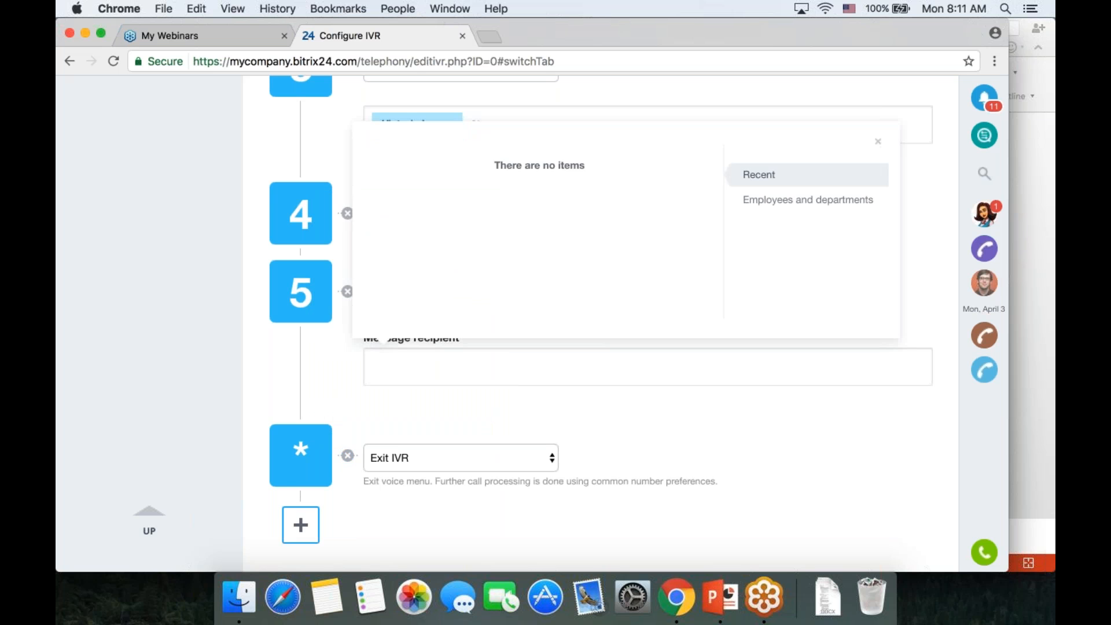
pyautogui.click(807, 199)
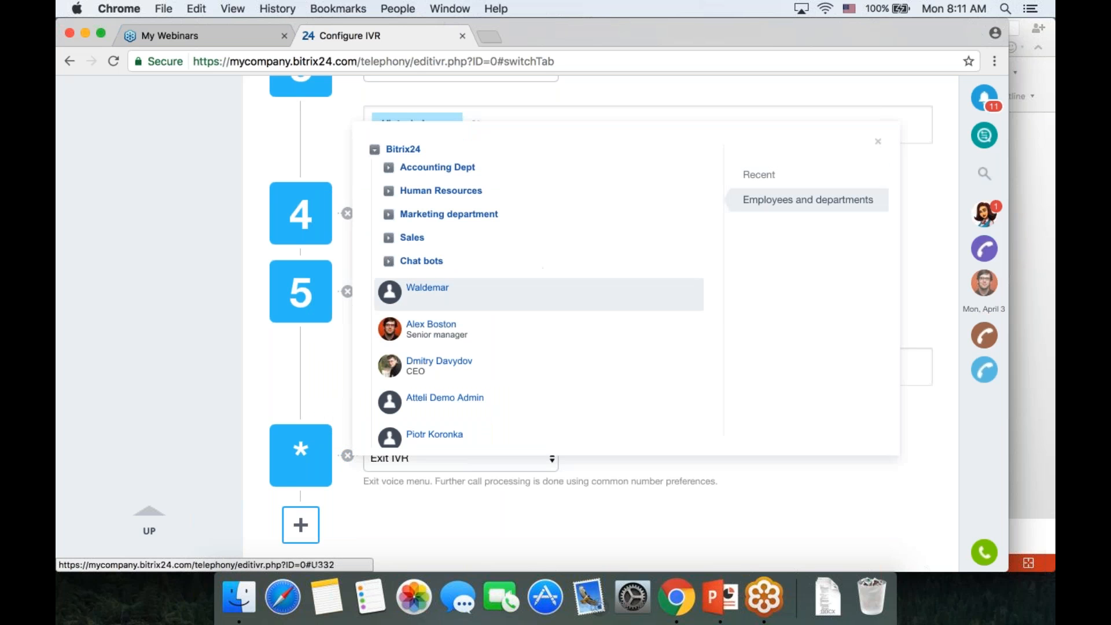
pyautogui.scroll(-3, 538, 294)
pyautogui.click(433, 406)
pyautogui.scroll(-1, 678, 465)
# Save the ISP IVR voice menu and open the telephony Connection page.
pyautogui.scroll(-3, 679, 465)
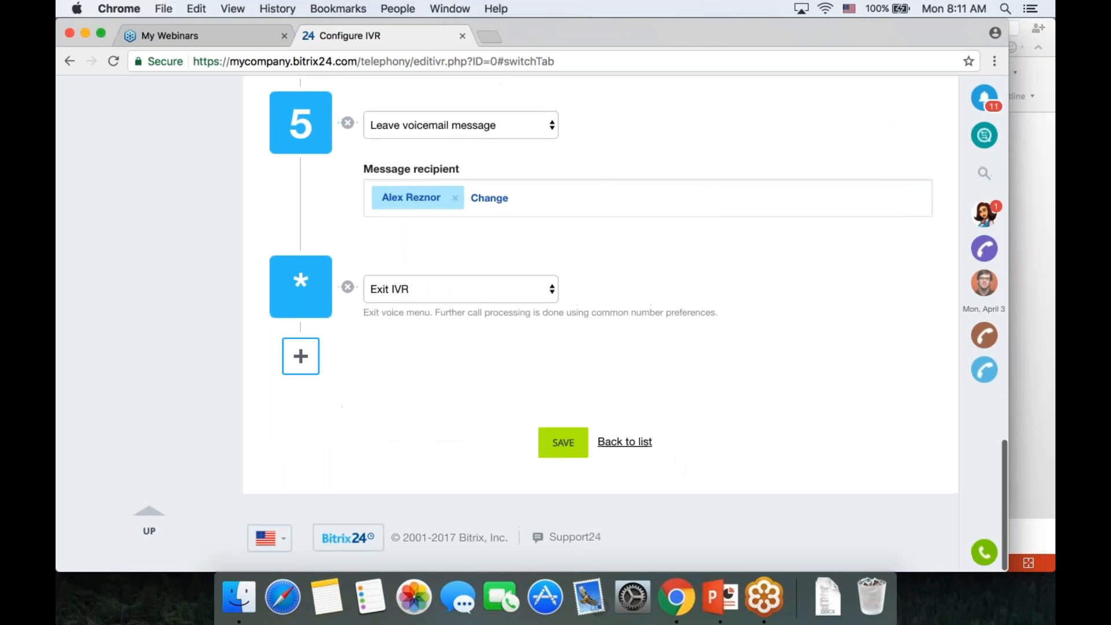
pyautogui.click(554, 443)
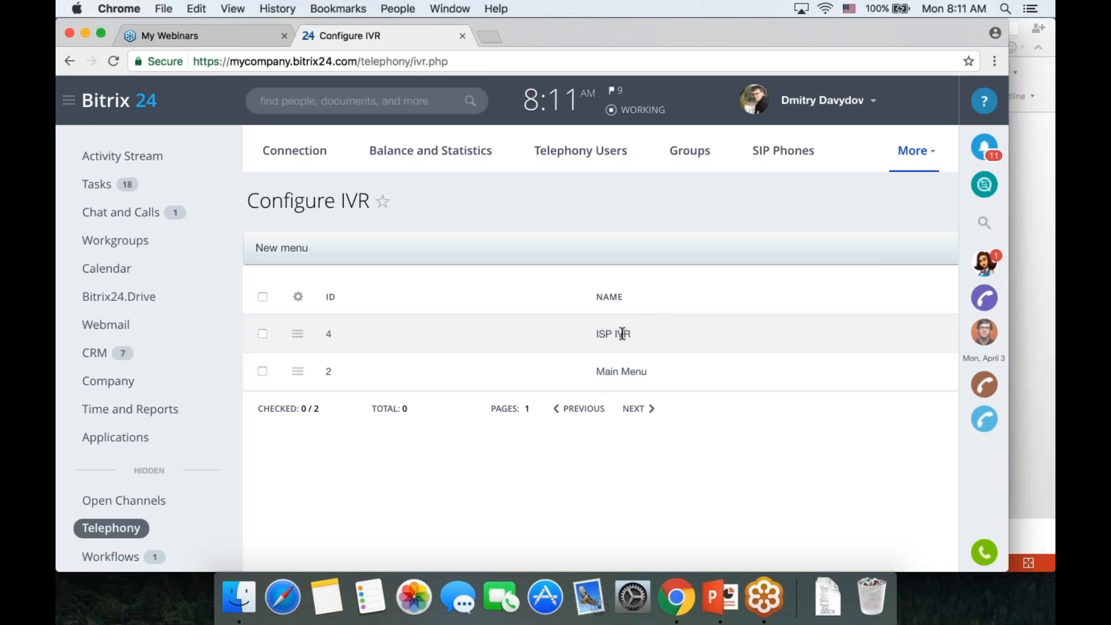
pyautogui.click(285, 158)
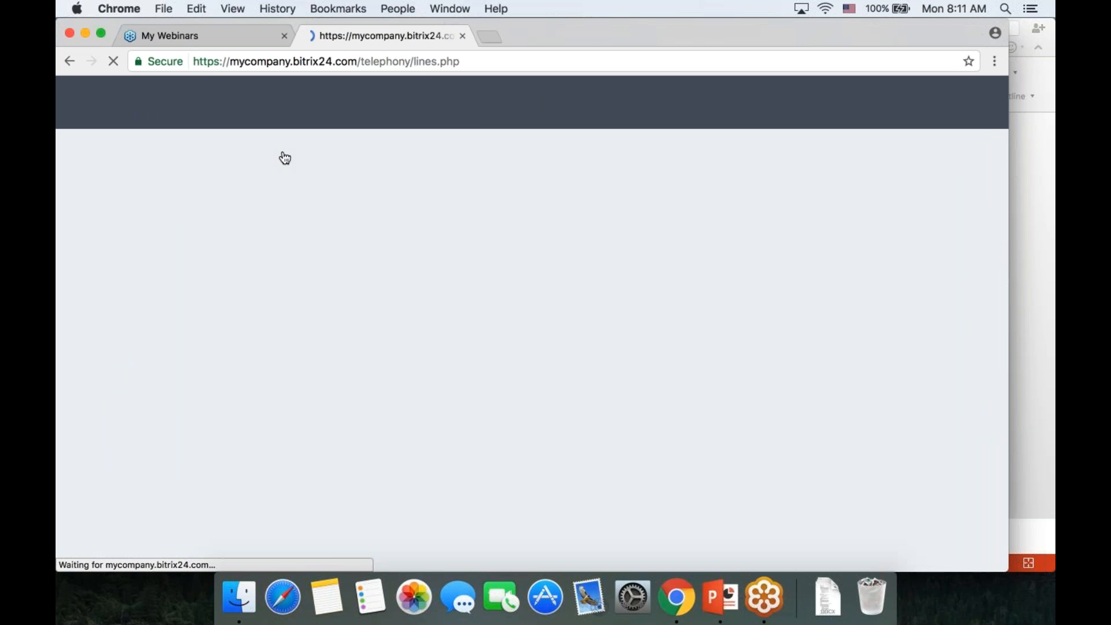
# Open the rented number's preferences and select ISP IVR as its IVR menu, leaving the Use IVR menu option disabled.
pyautogui.scroll(-8, 516, 315)
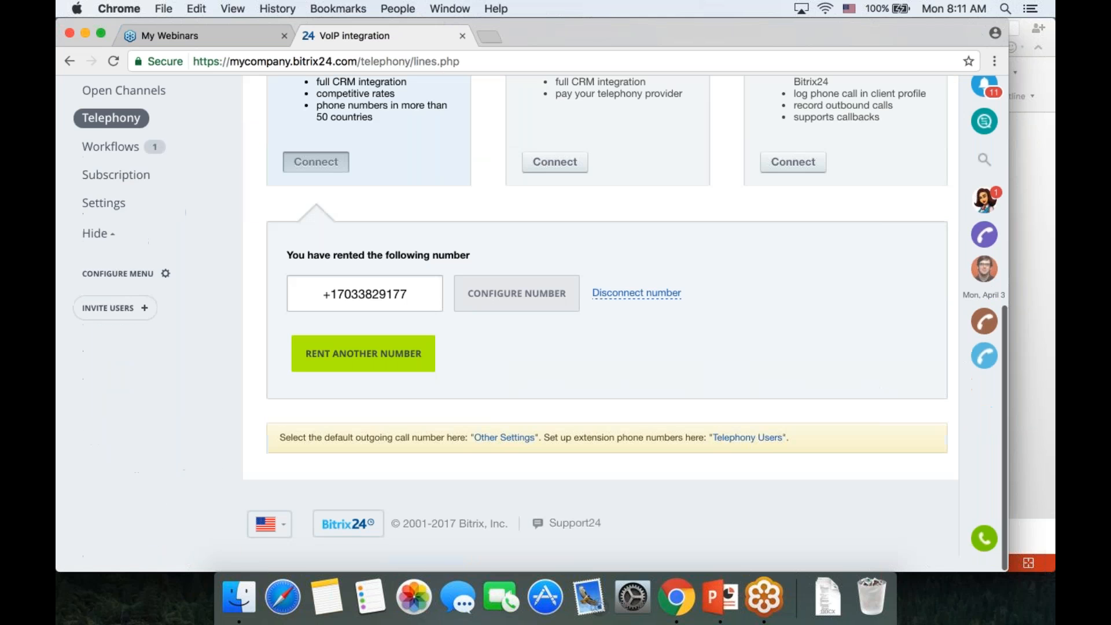
pyautogui.click(517, 308)
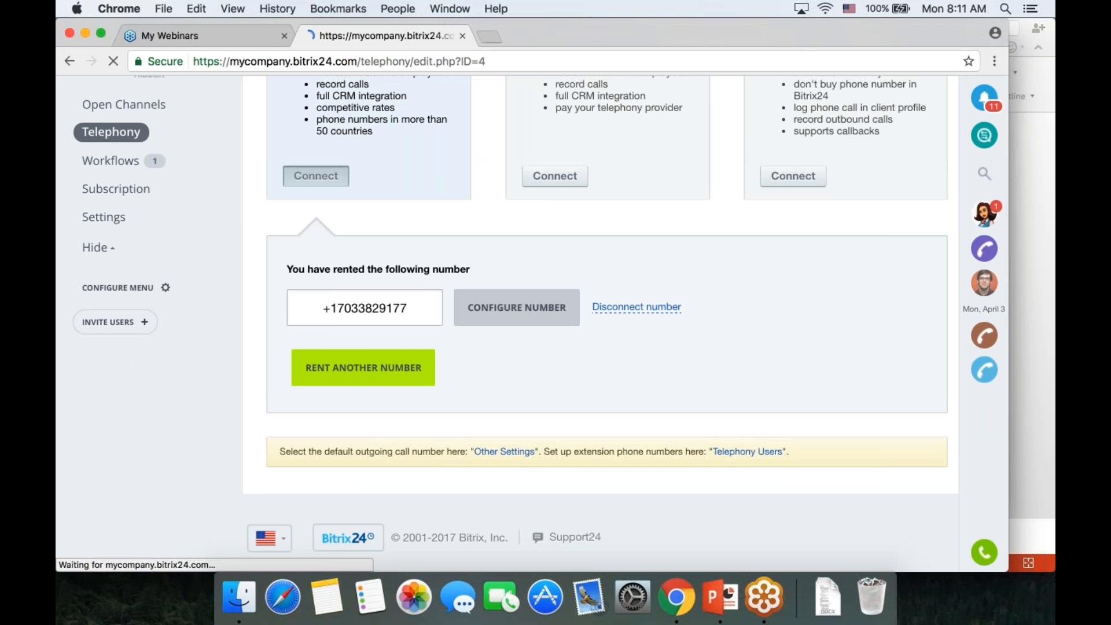
pyautogui.scroll(-3, 354, 374)
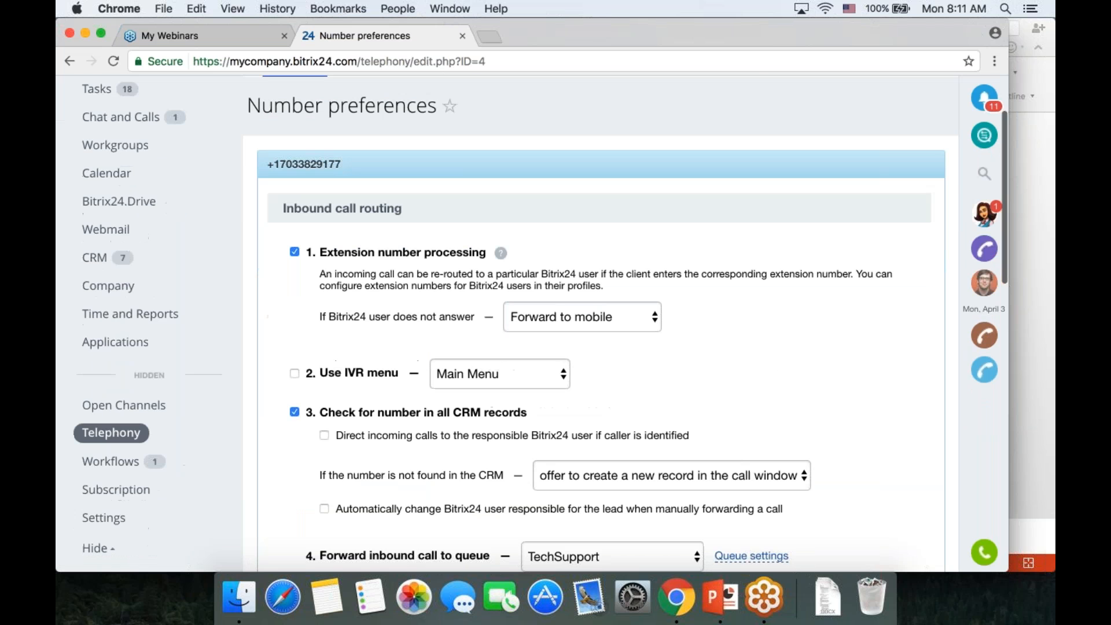
pyautogui.click(295, 373)
pyautogui.click(471, 375)
pyautogui.click(468, 391)
pyautogui.click(317, 377)
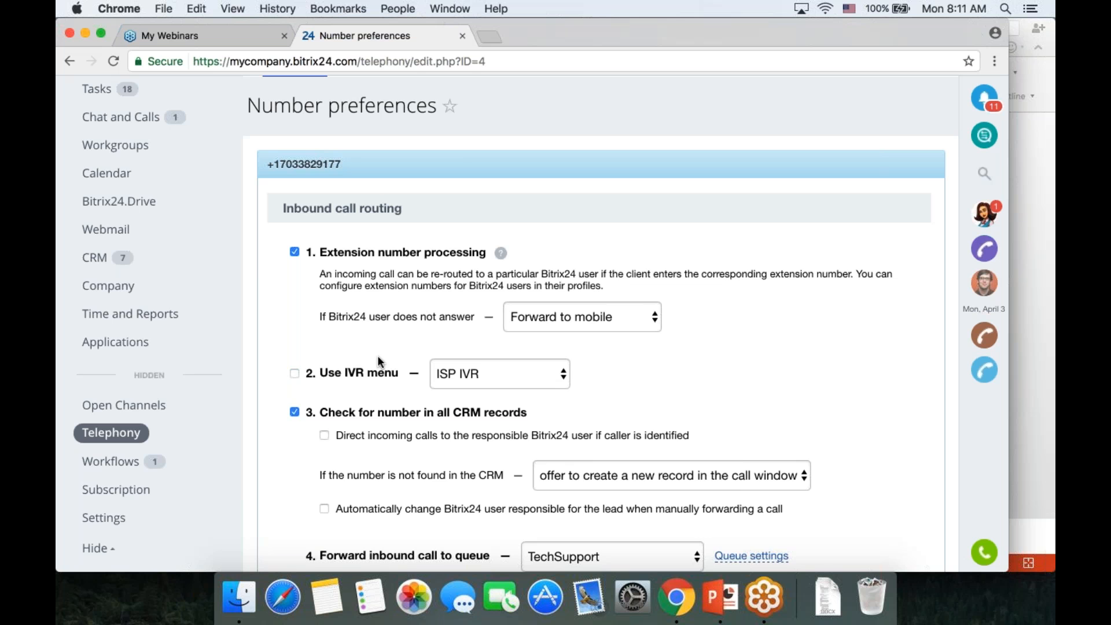
pyautogui.scroll(3, 760, 339)
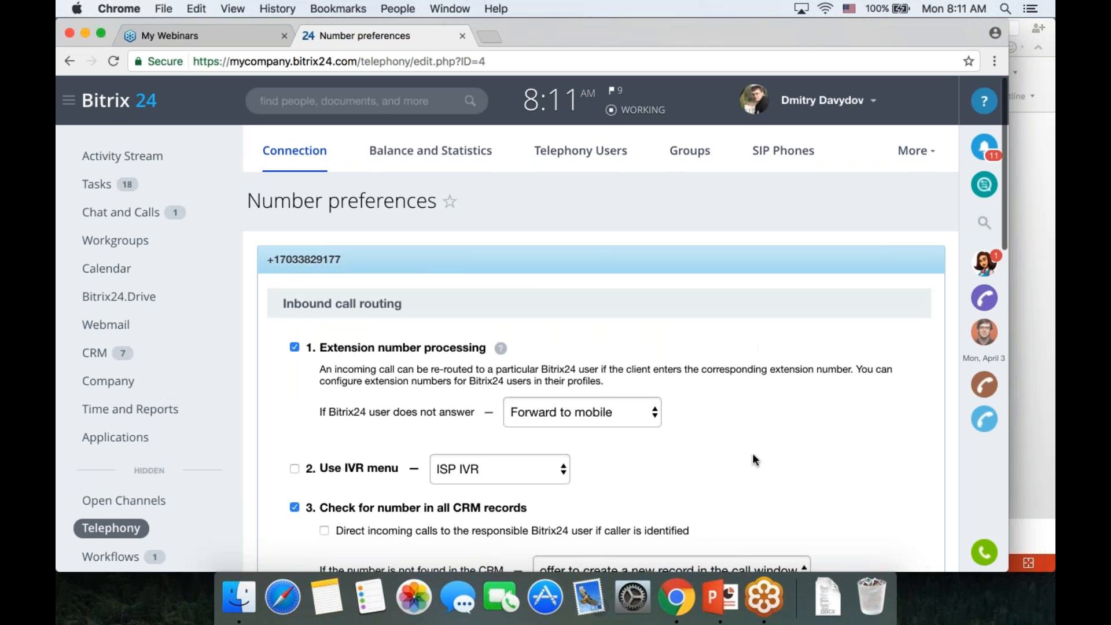
pyautogui.click(916, 158)
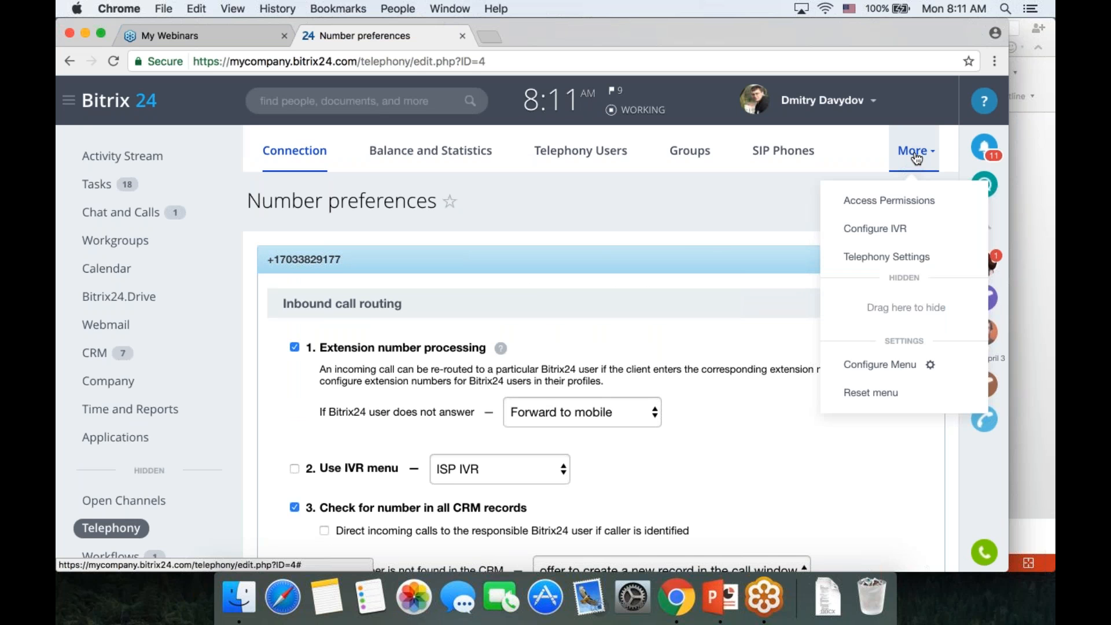
pyautogui.click(703, 238)
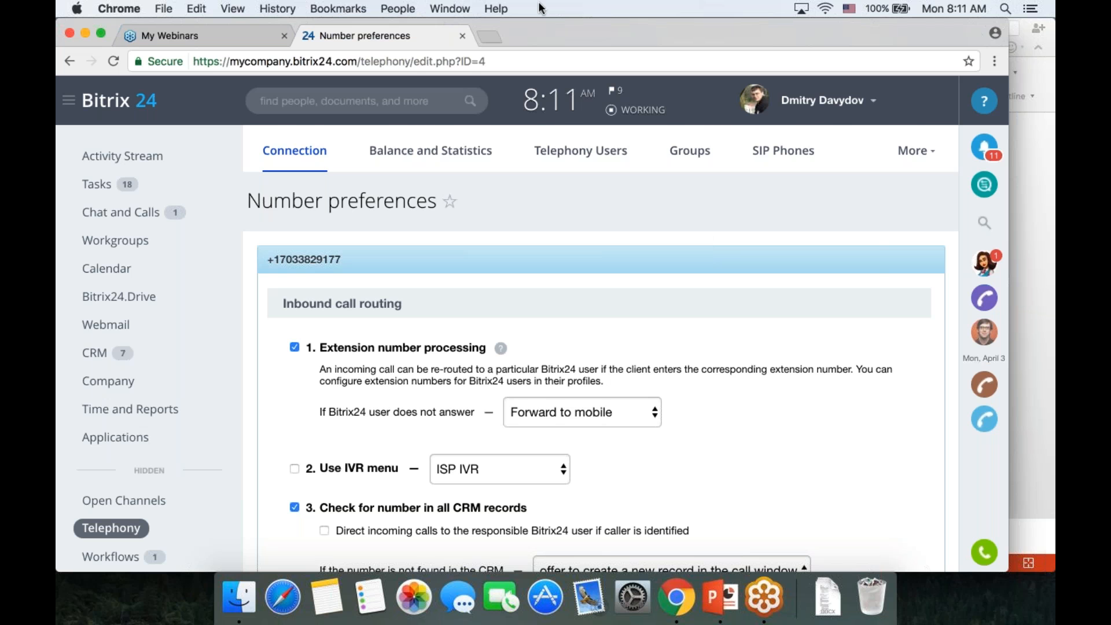
# Open bitrix24.com in a new tab and go through its pricing page to the telephony Rates & Credits page.
pyautogui.click(489, 37)
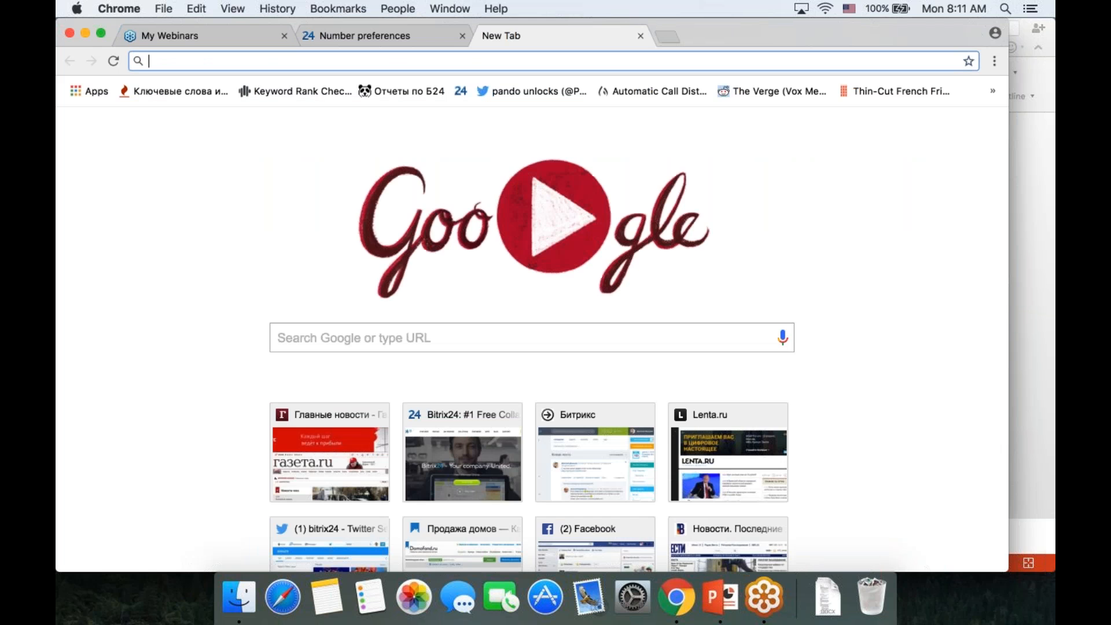
pyautogui.write('bi')
pyautogui.press('Return')
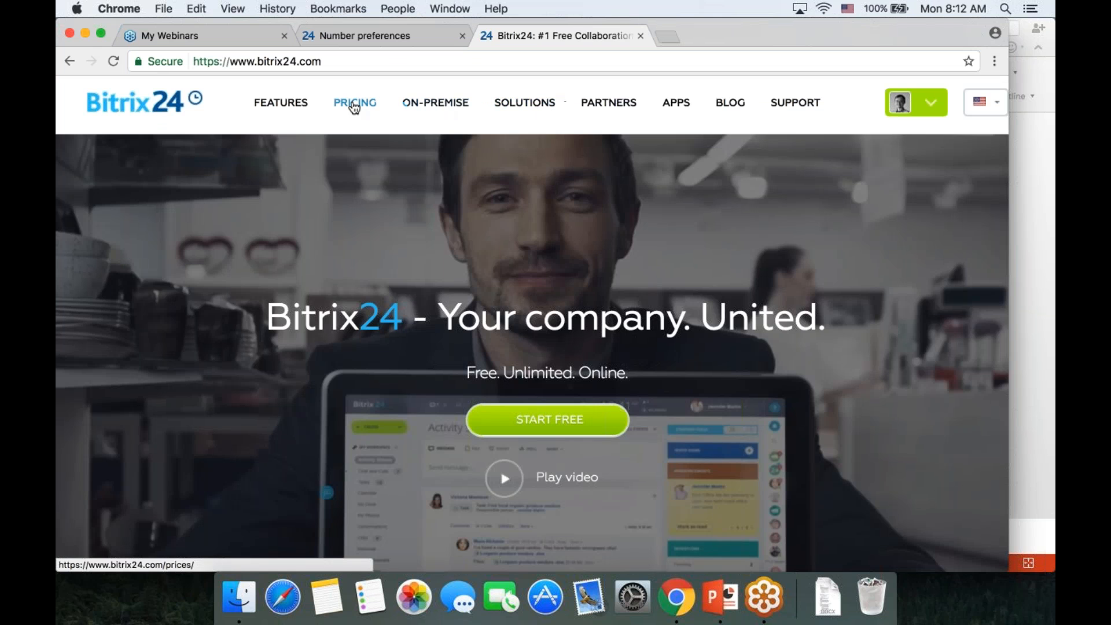
pyautogui.click(354, 107)
pyautogui.scroll(-4, 587, 289)
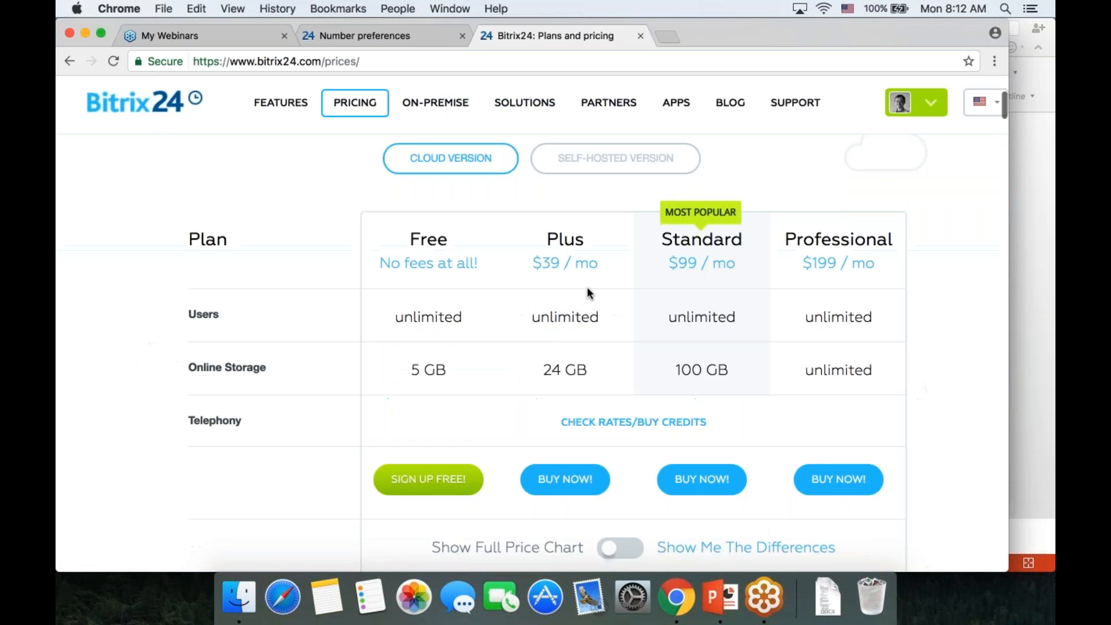
pyautogui.scroll(-2, 586, 294)
pyautogui.click(633, 325)
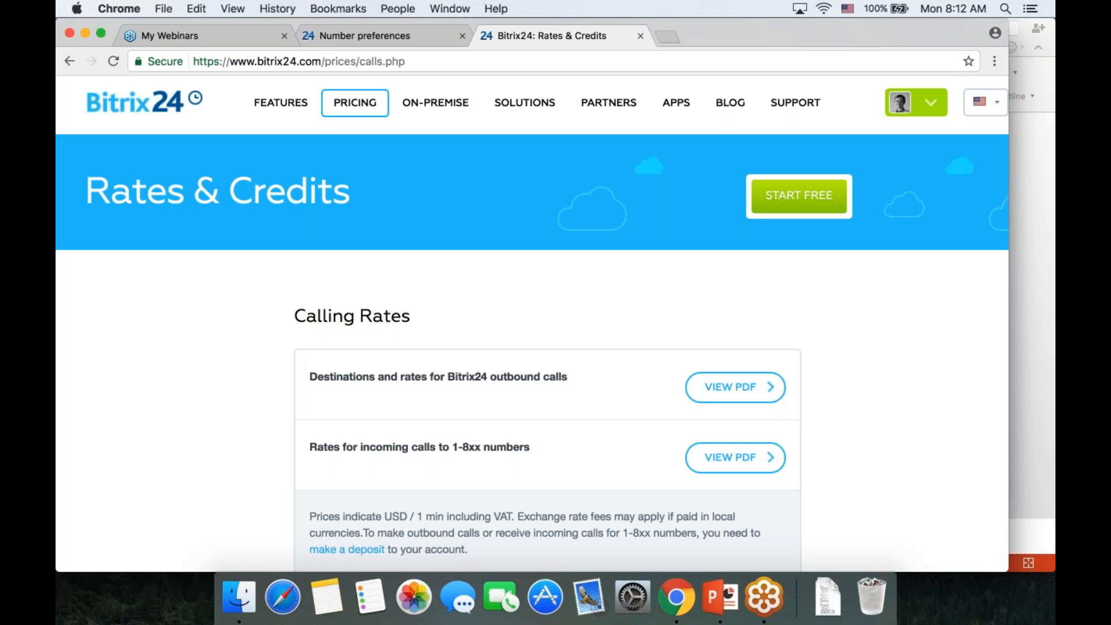
# Switch to PowerPoint and show the Thank You slide followed by the Q&A slide.
pyautogui.click(718, 605)
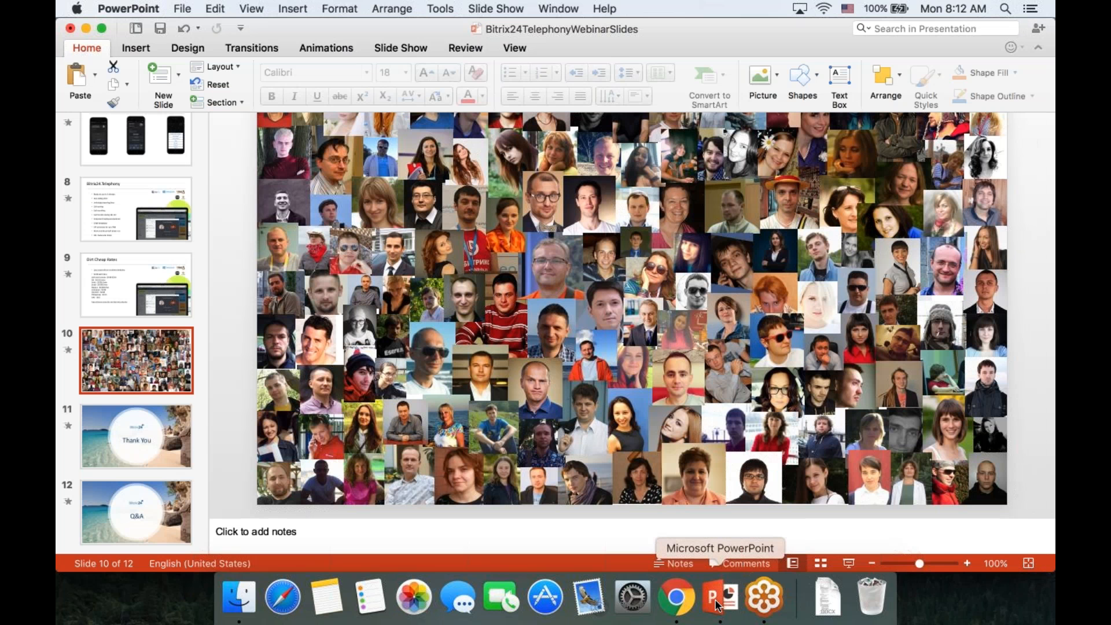
pyautogui.click(143, 435)
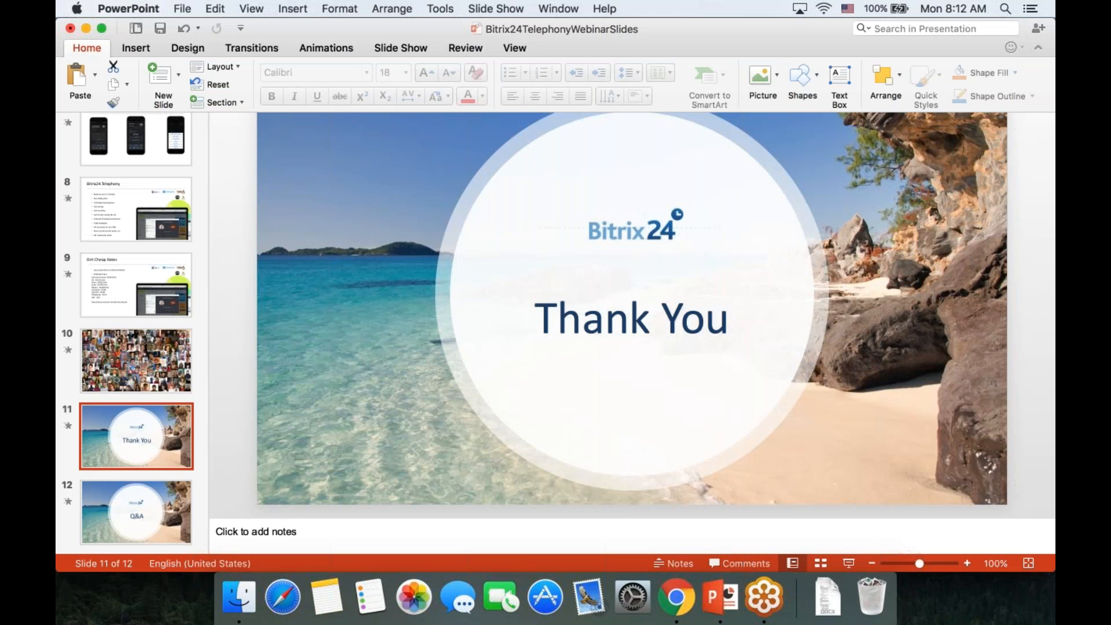
pyautogui.click(140, 501)
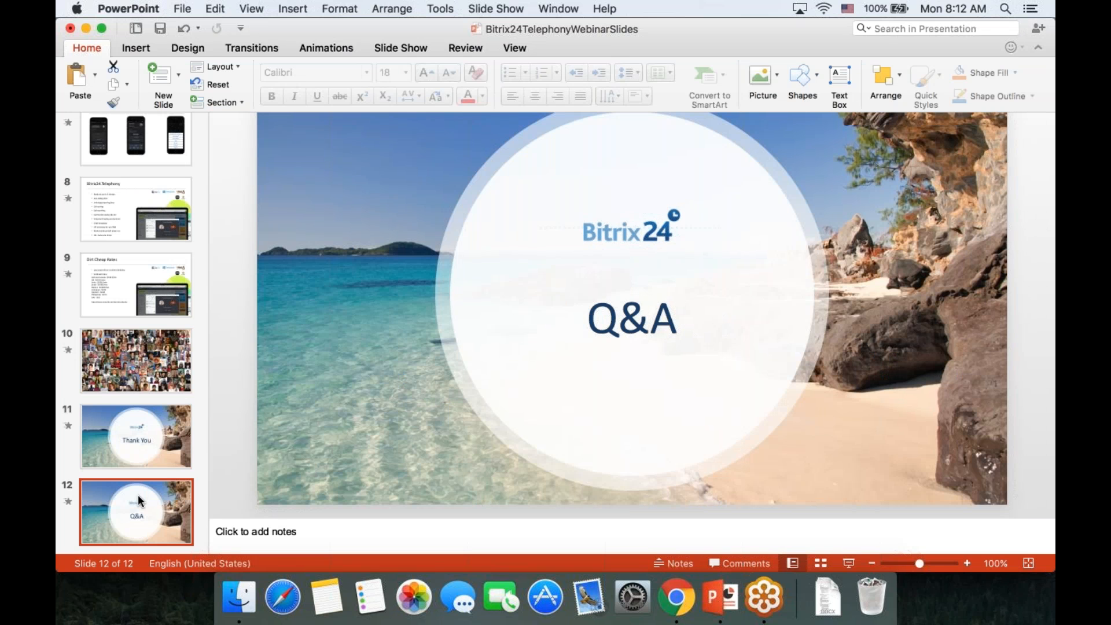
# Switch back to Chrome, open the Bitrix24 Partners page and look through the North America partners.
pyautogui.click(676, 601)
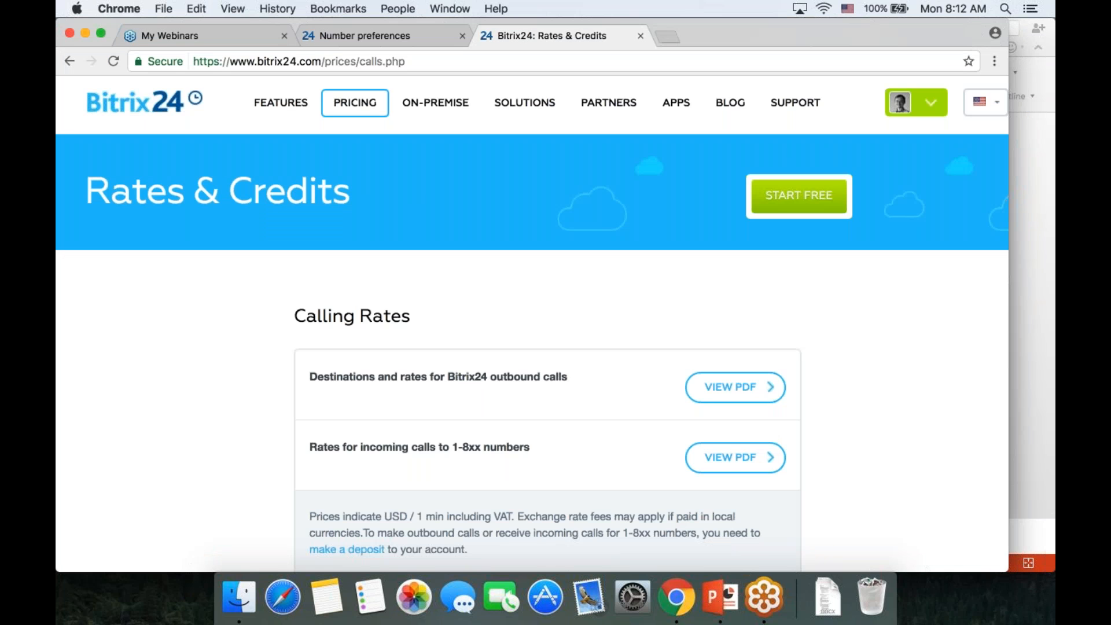
pyautogui.click(608, 102)
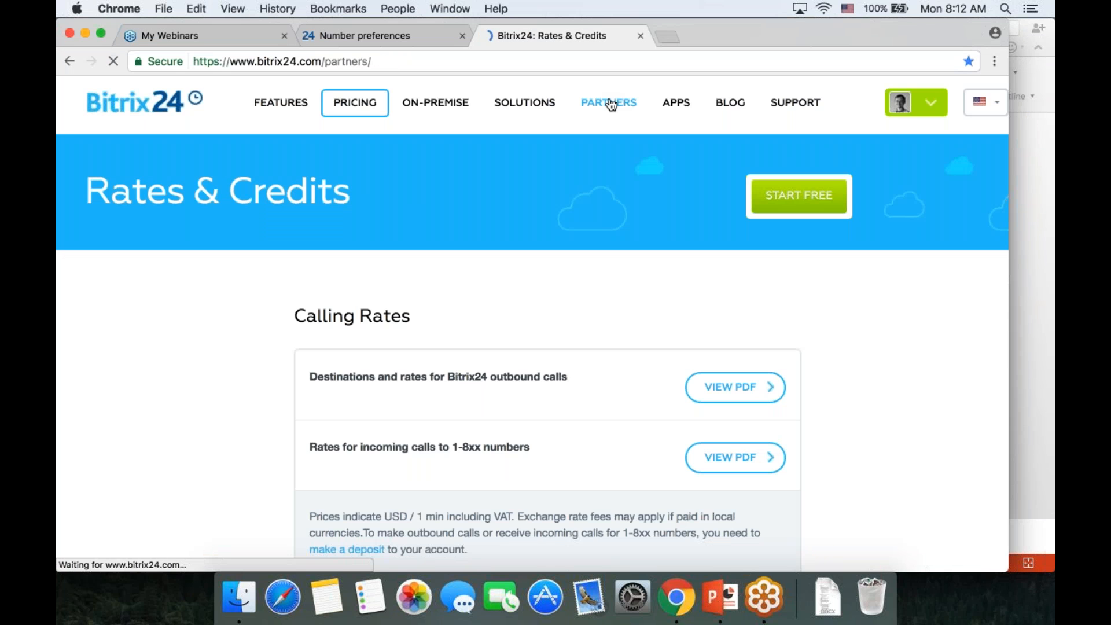
pyautogui.scroll(-6, 612, 104)
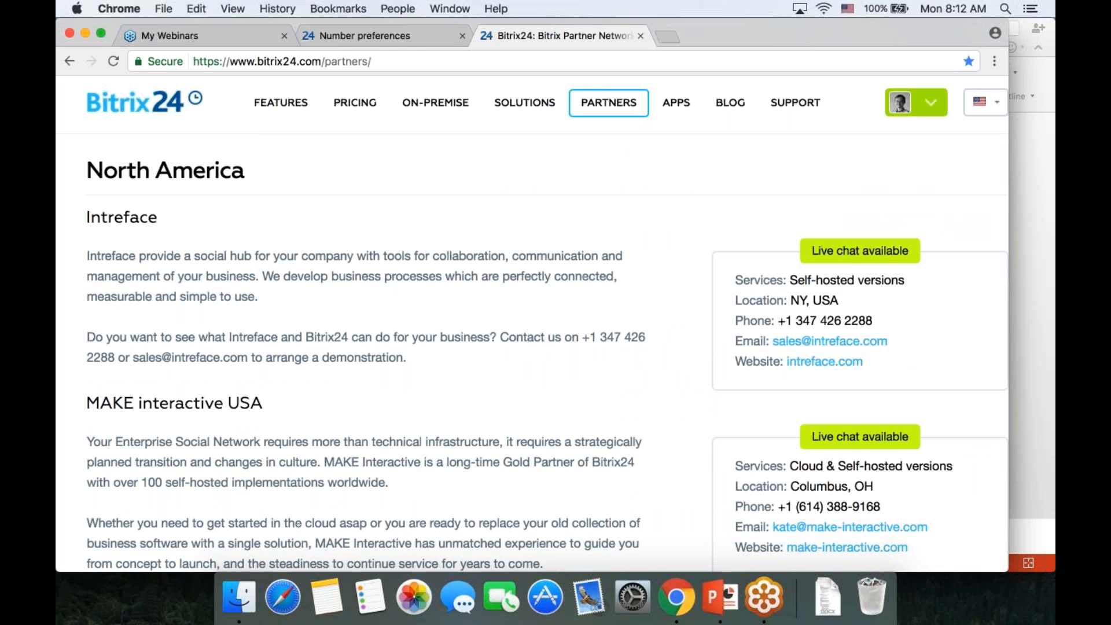
pyautogui.scroll(-4, 547, 351)
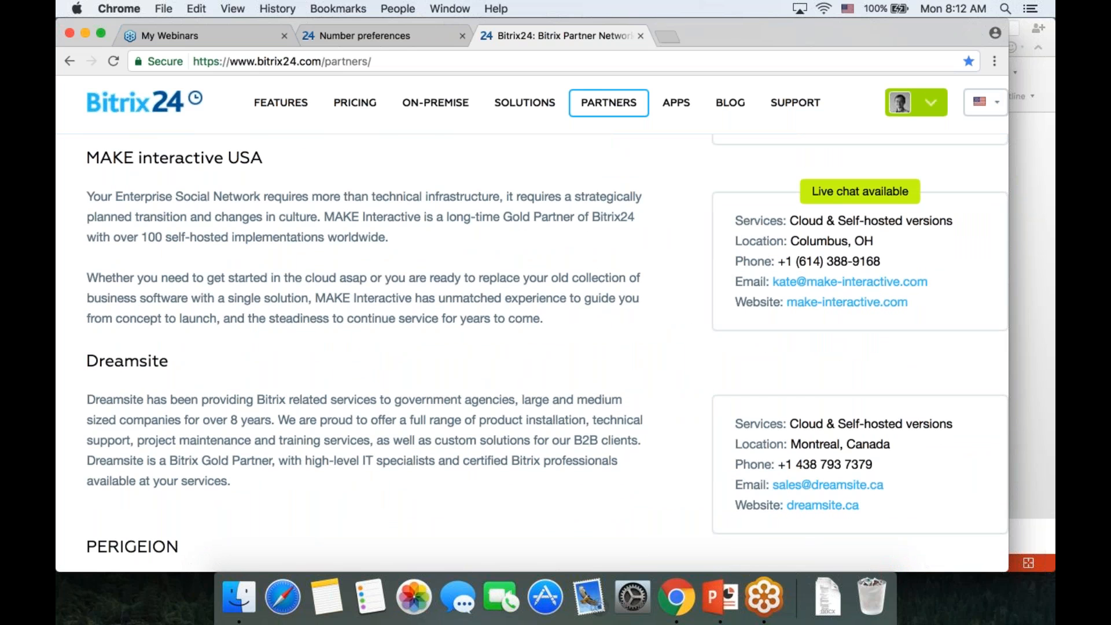
pyautogui.scroll(5, 591, 331)
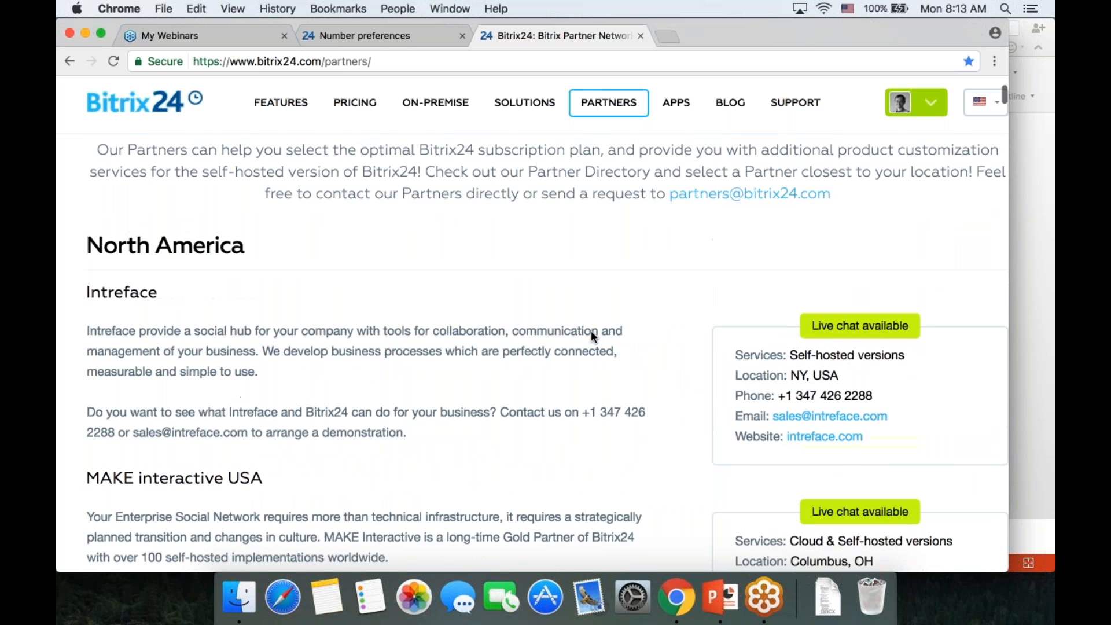
pyautogui.scroll(-3, 592, 331)
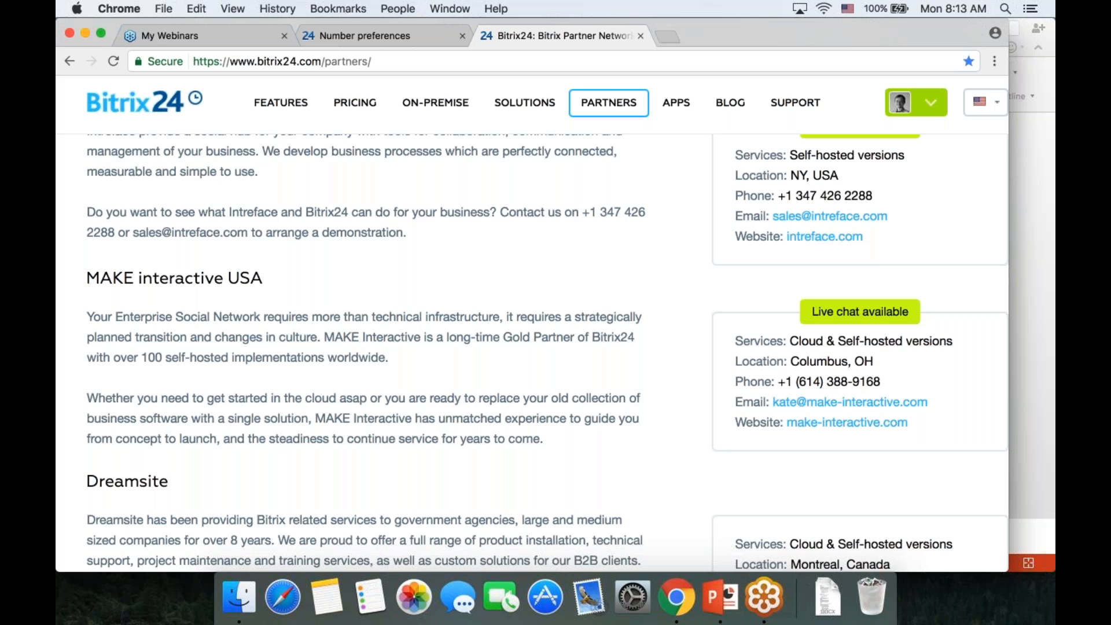
# Open training.bitrix24.com in a new tab and open the Bitrix24 Service course.
pyautogui.click(666, 37)
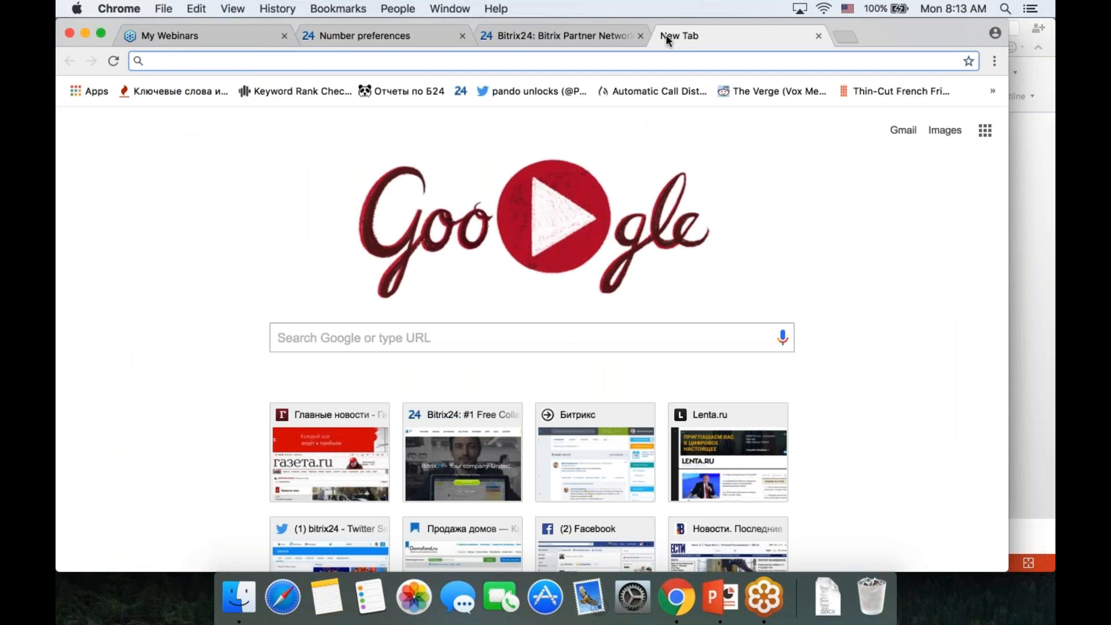
pyautogui.write('training.bitrix24.com')
pyautogui.press('Return')
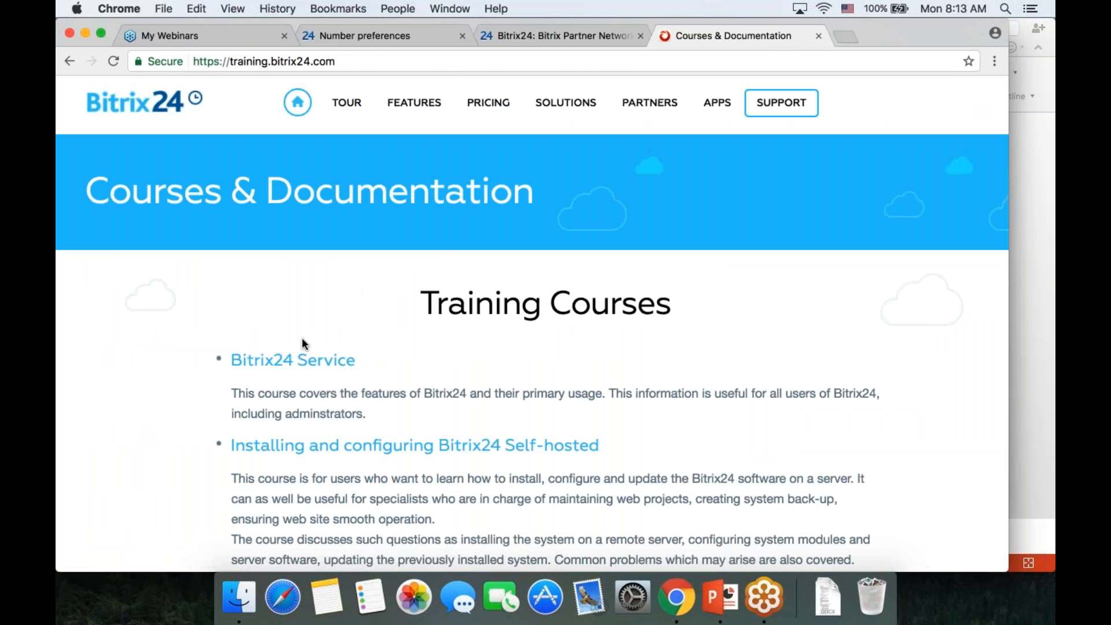
pyautogui.click(290, 360)
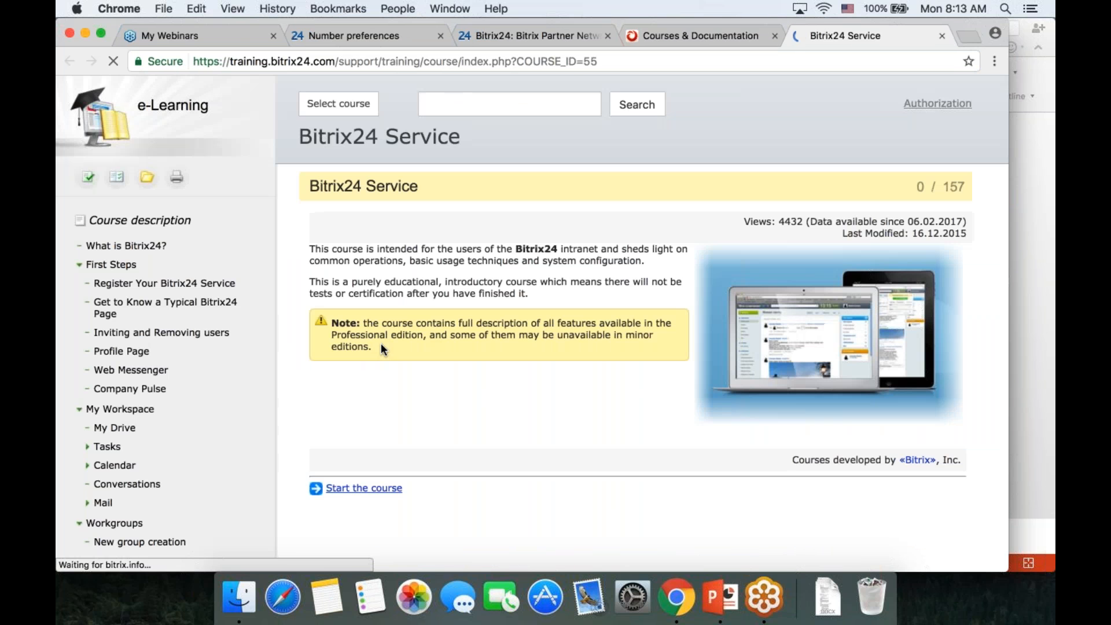
# Open the course's Telephony chapter and view its Setting up FreePBX lesson.
pyautogui.scroll(-13, 380, 343)
pyautogui.scroll(-3, 160, 402)
pyautogui.click(125, 412)
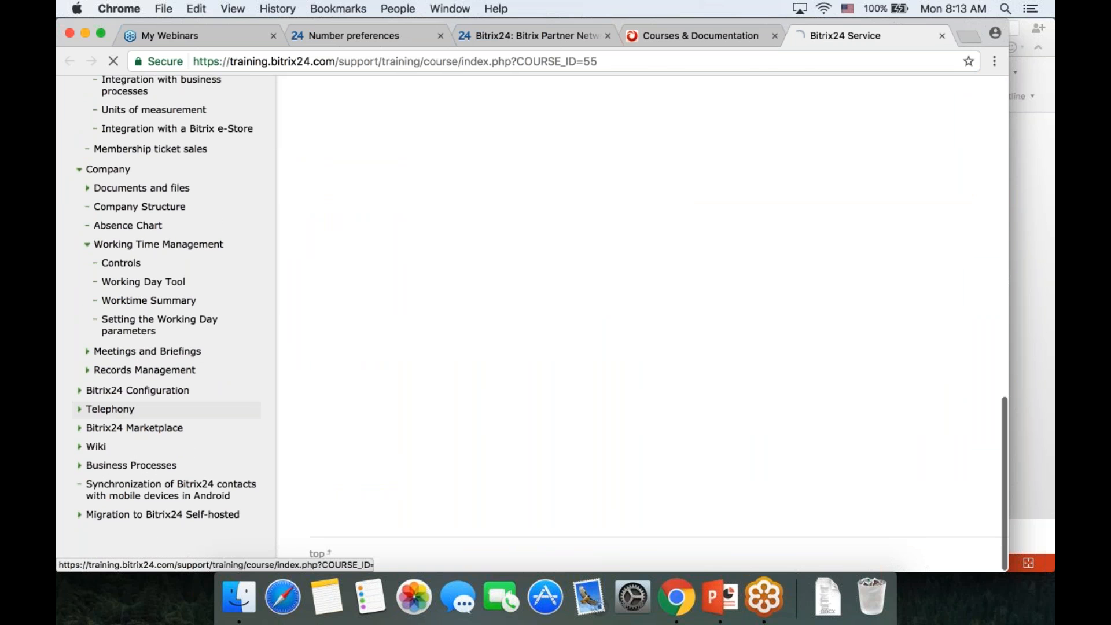
pyautogui.scroll(-5, 655, 379)
pyautogui.scroll(-15, 652, 372)
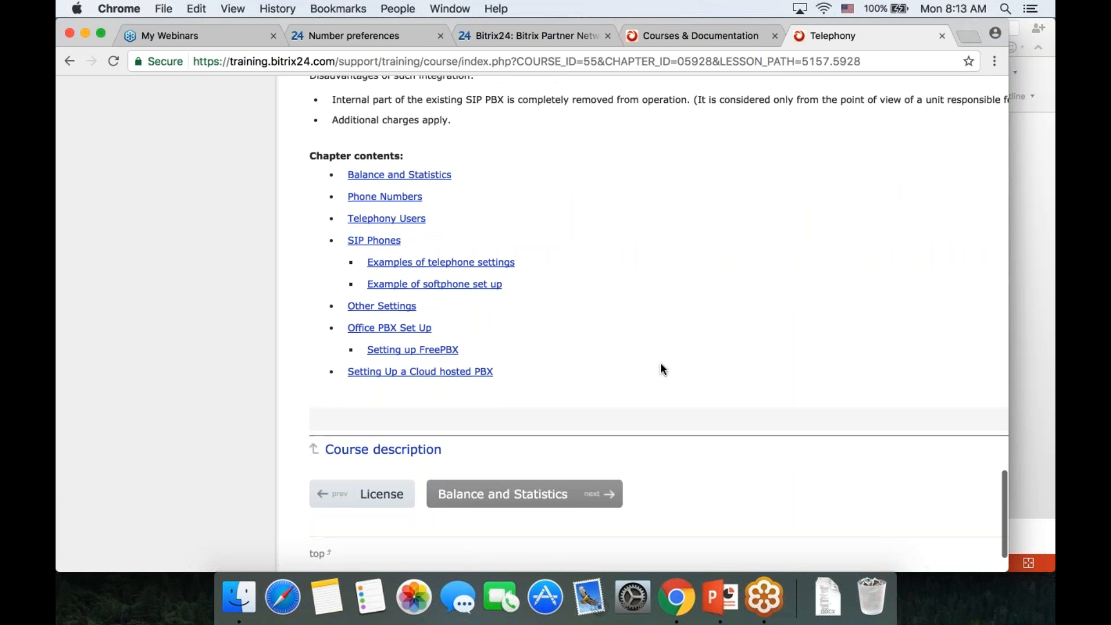
pyautogui.click(424, 352)
pyautogui.scroll(-4, 578, 347)
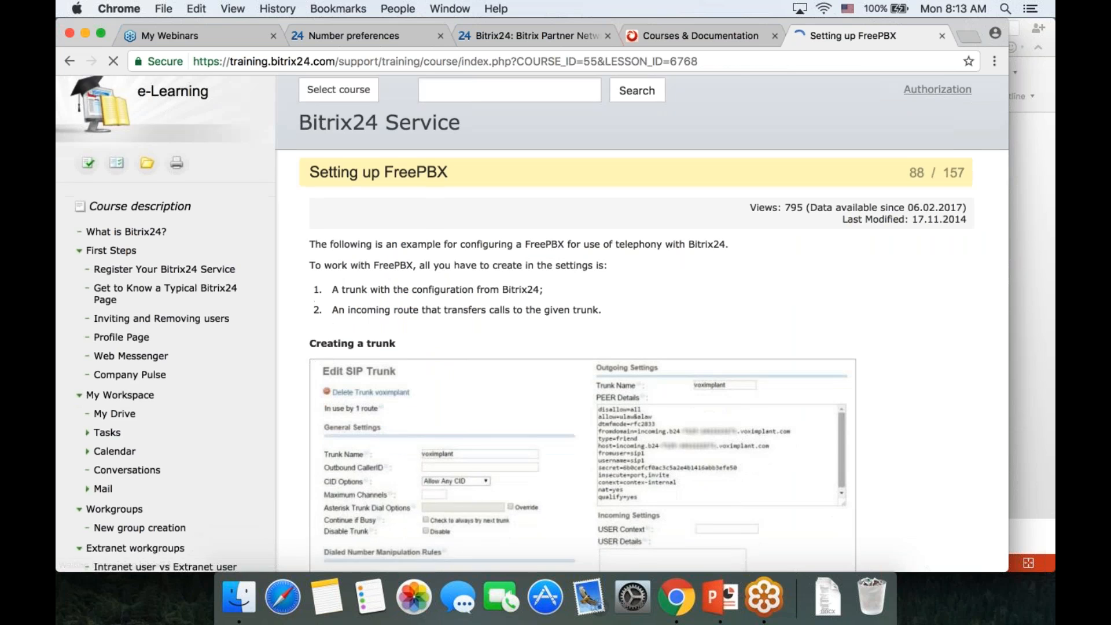
# Return to the Telephony chapter contents and look through the Example of softphone set up lesson.
pyautogui.click(69, 61)
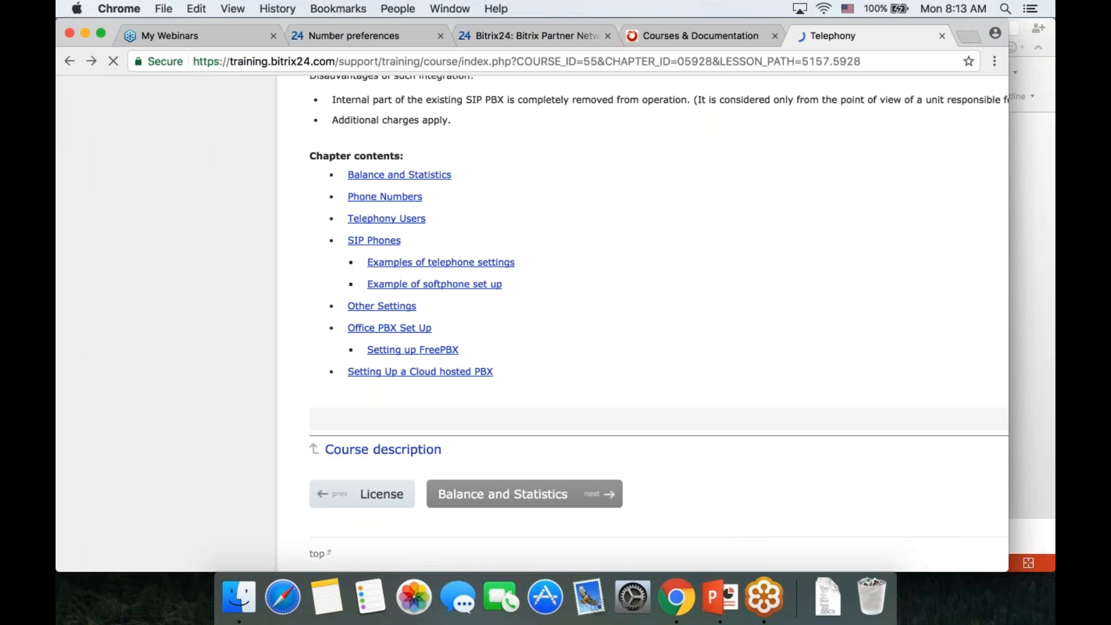
pyautogui.click(460, 288)
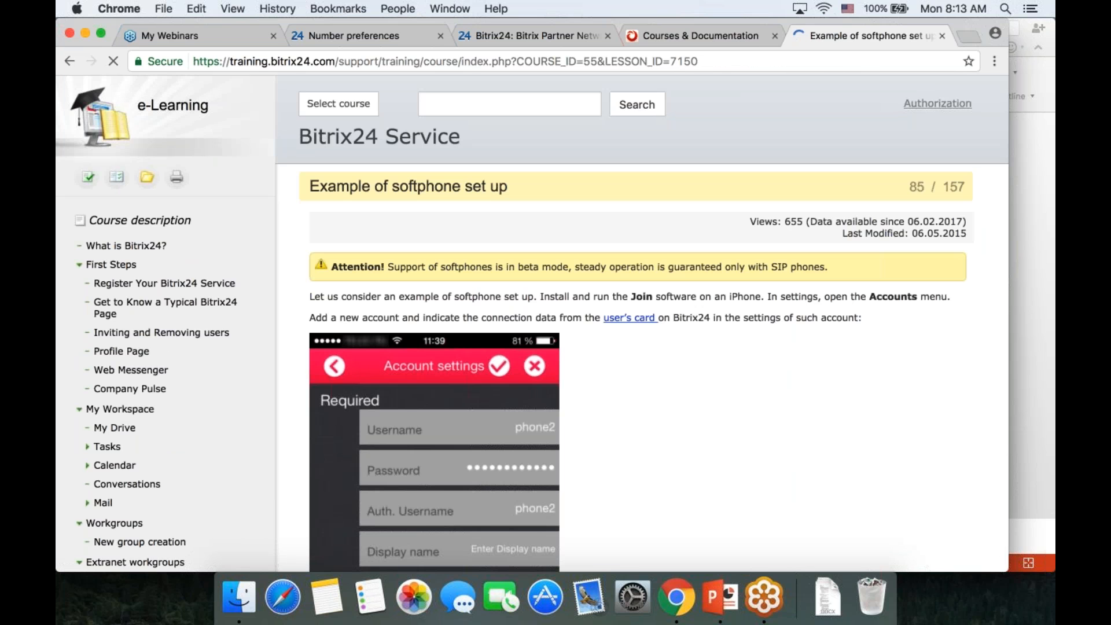
pyautogui.scroll(-6, 683, 329)
pyautogui.scroll(7, 683, 329)
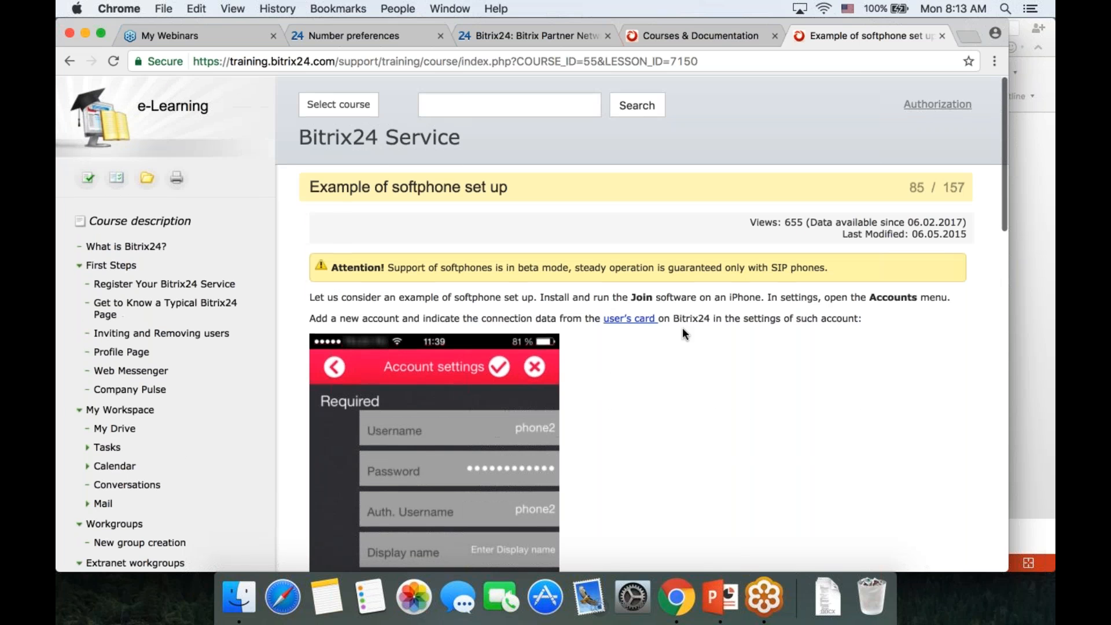
# Open youtube.com/user/Bitrix24/videos in a new tab and browse the channel's uploaded videos.
pyautogui.click(965, 40)
pyautogui.write('bi')
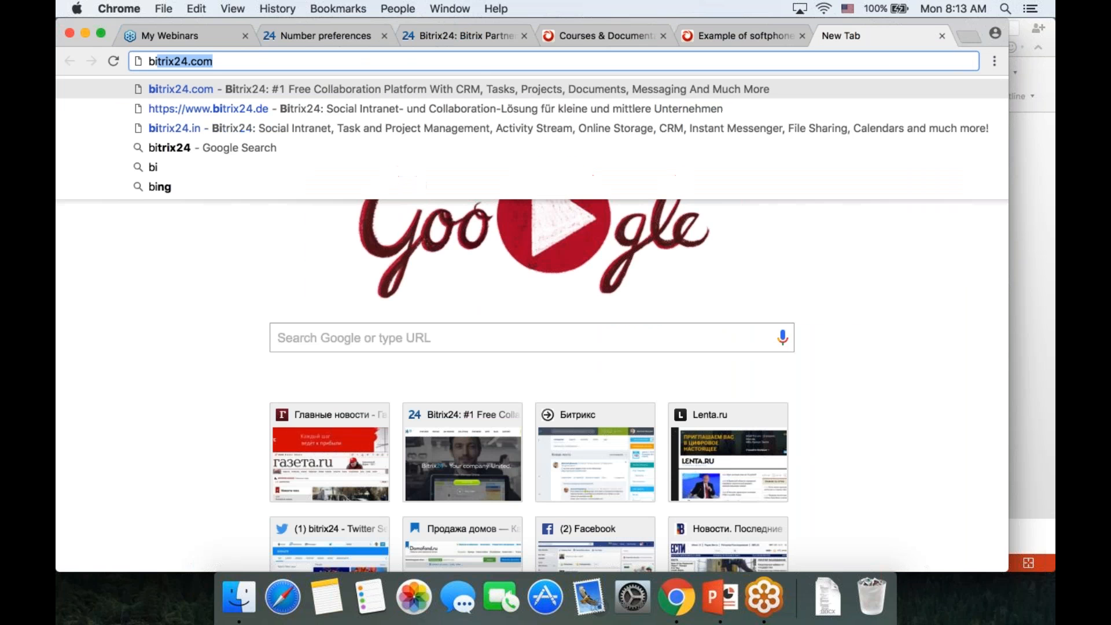
pyautogui.press('BackSpace')
pyautogui.press('BackSpace')
pyautogui.press('BackSpace')
pyautogui.write('youtube.com/user/B')
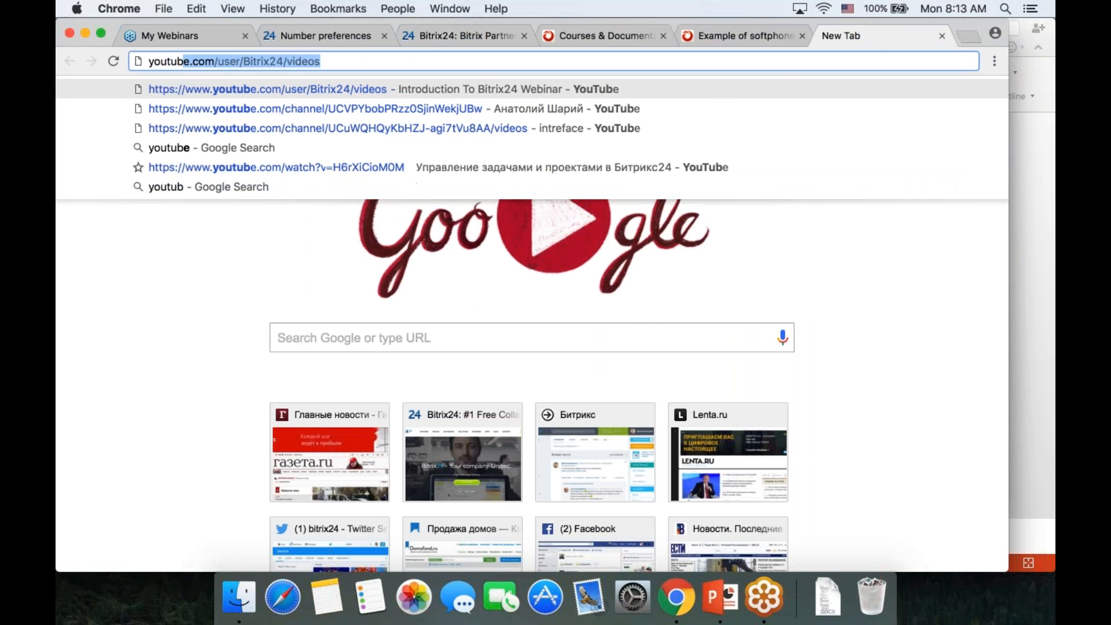
pyautogui.press('Return')
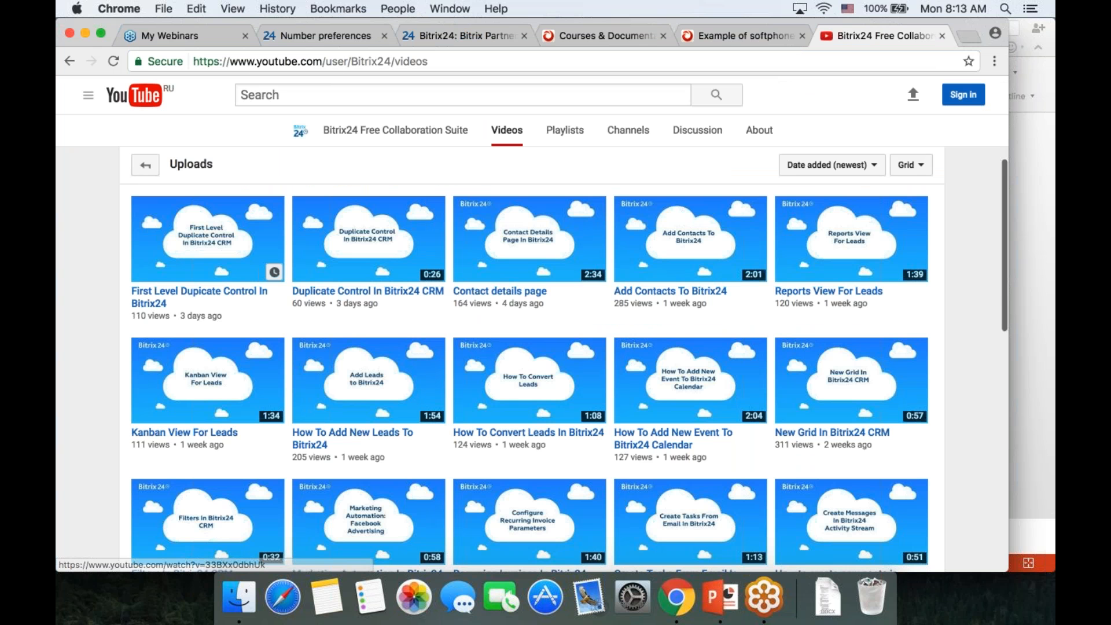
pyautogui.scroll(-5, 544, 359)
pyautogui.scroll(-10, 544, 359)
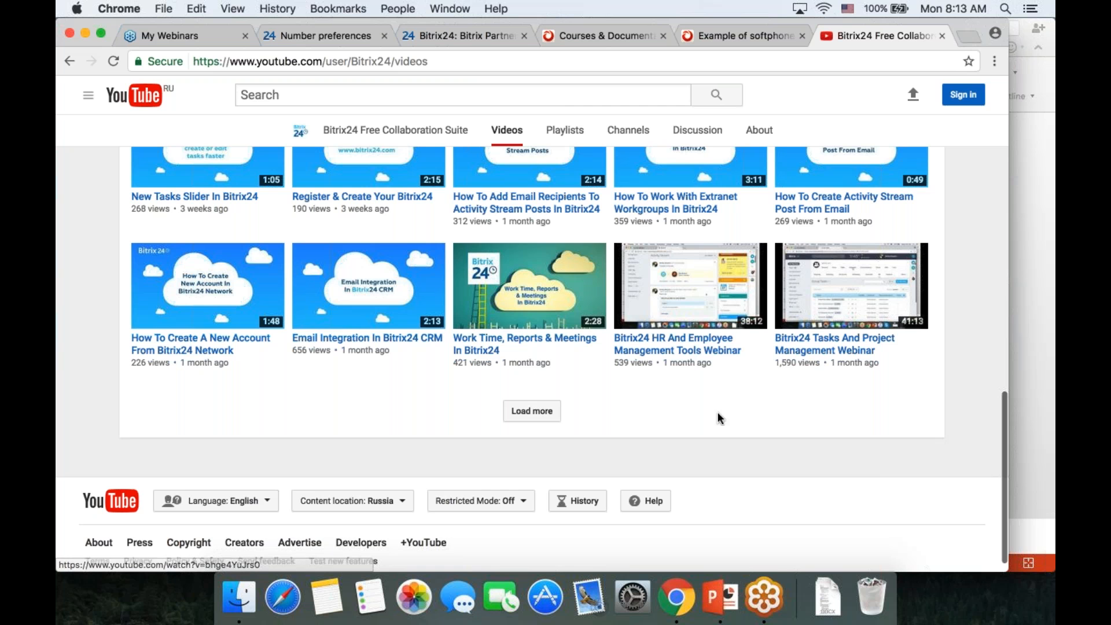
pyautogui.scroll(4, 719, 416)
pyautogui.scroll(10, 720, 417)
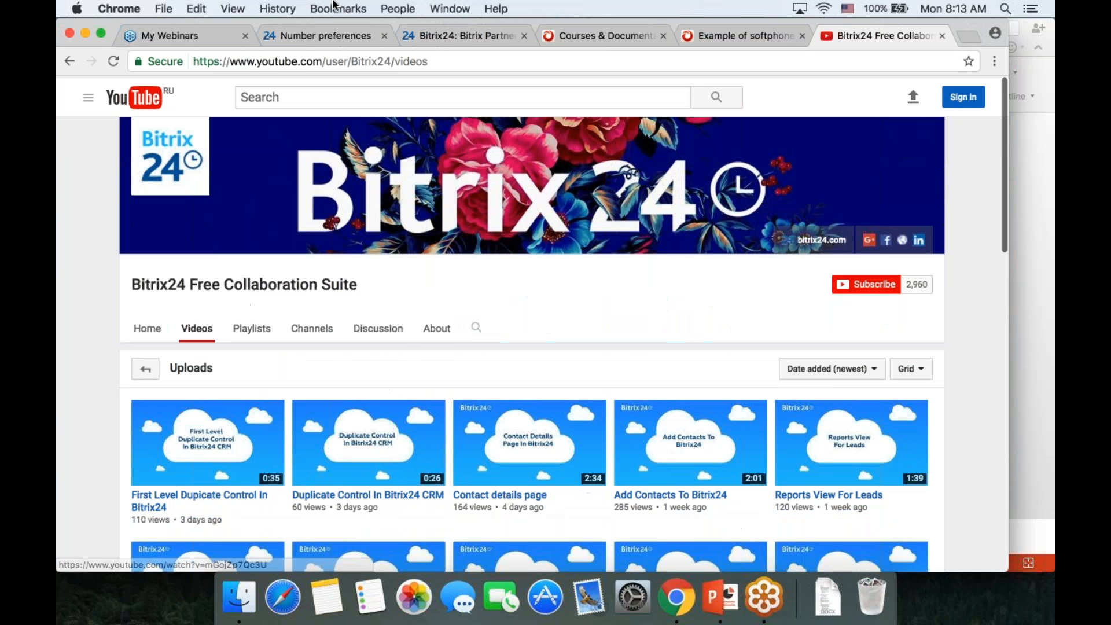